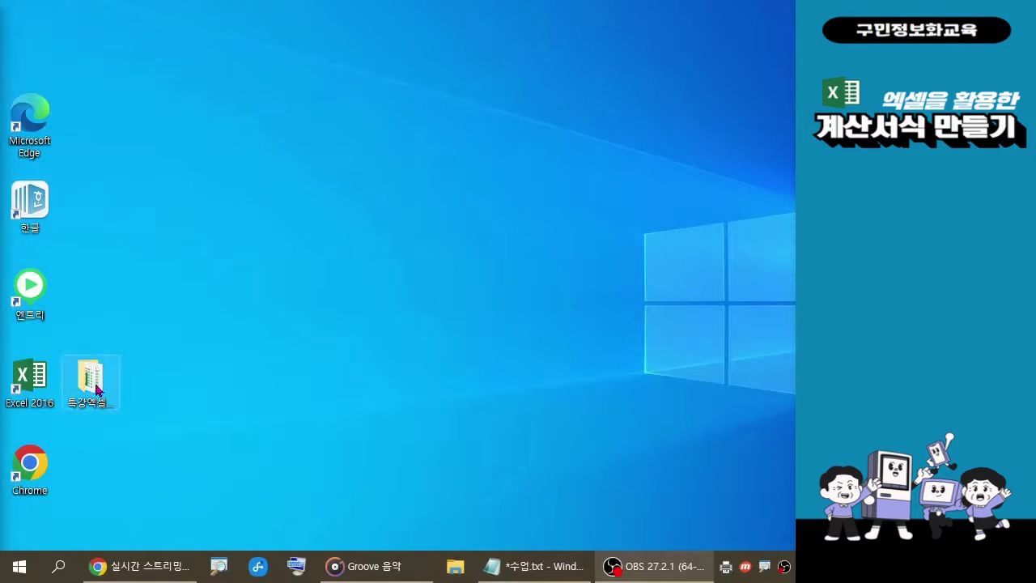
Open the workbook 3회차-달력과 일정표.xlsx from the desktop folder 특강엑셀예제 and enable editing.
left_click(97, 390)
left_click_drag(94, 392, 276, 244)
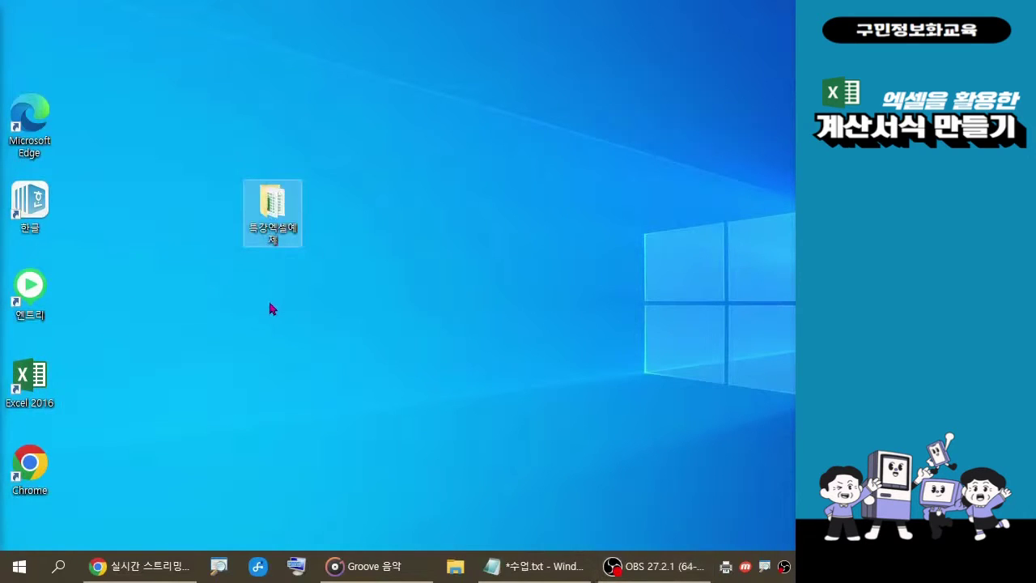
double_click(272, 206)
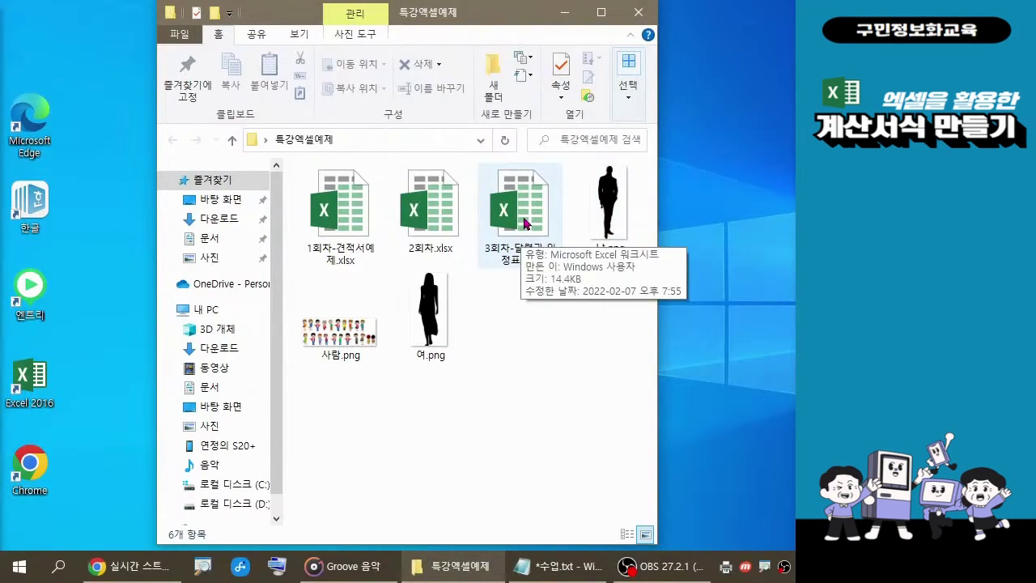
double_click(525, 224)
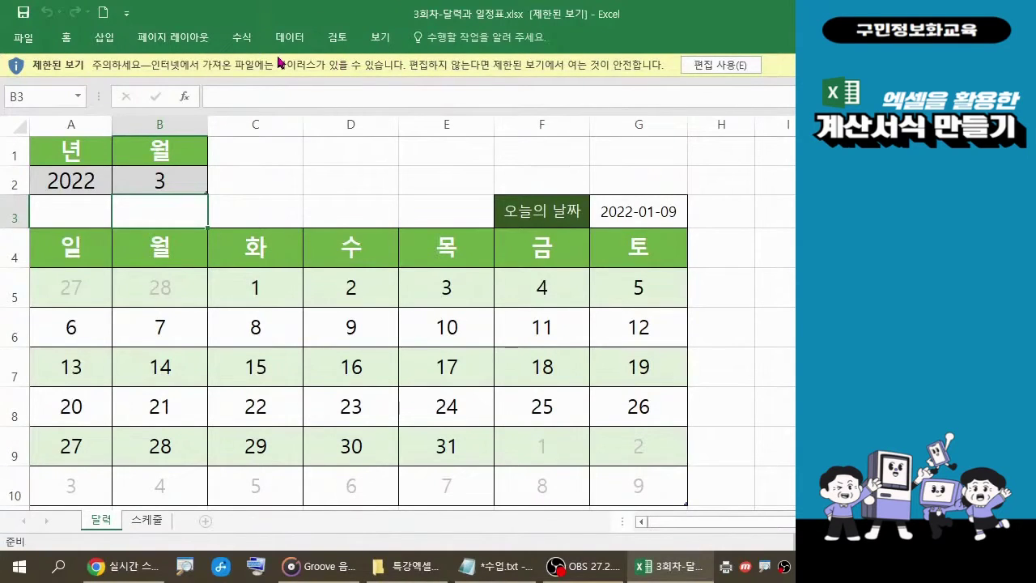
left_click(715, 68)
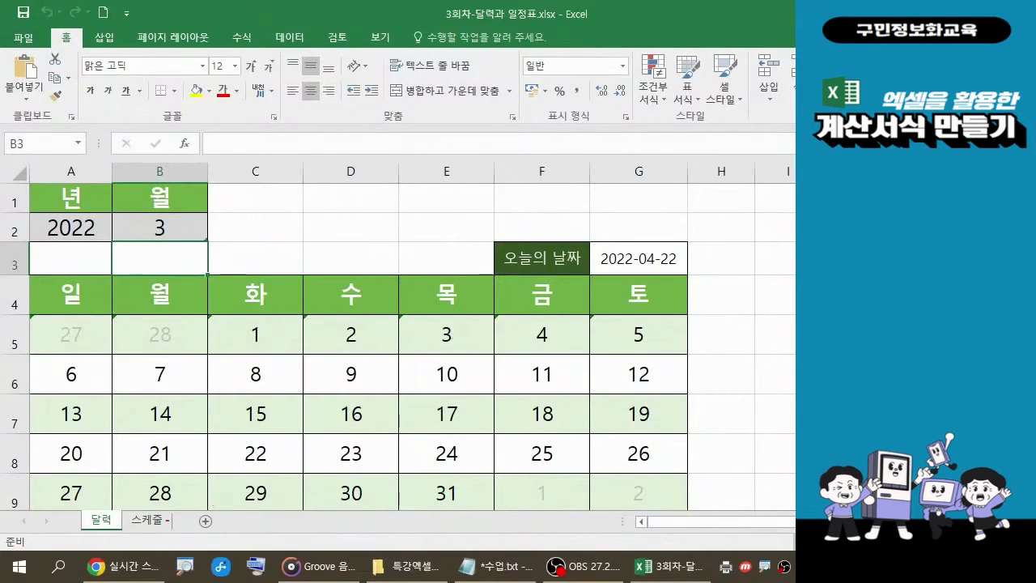
left_click_drag(64, 502, 123, 533)
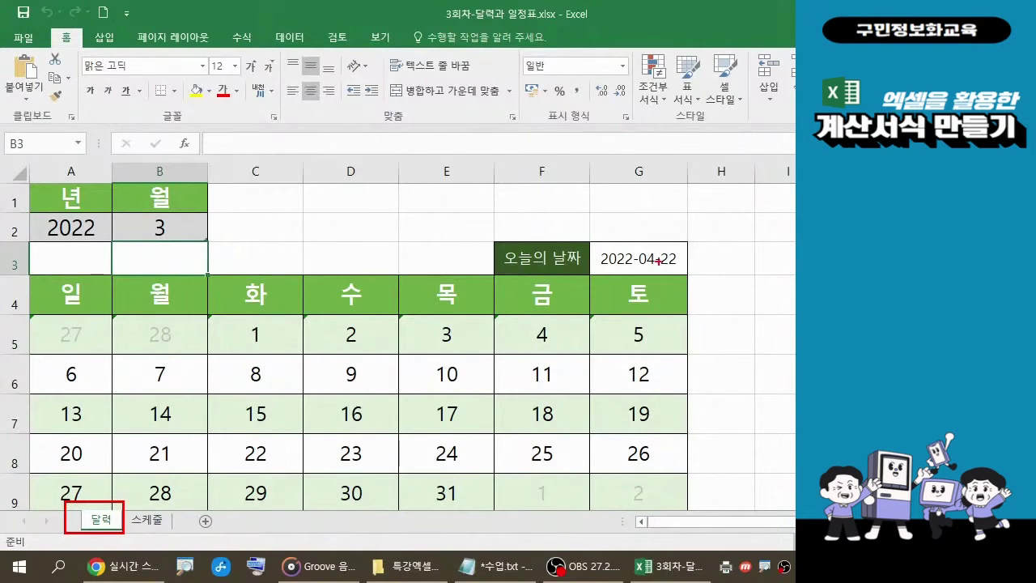
left_click_drag(596, 242, 680, 269)
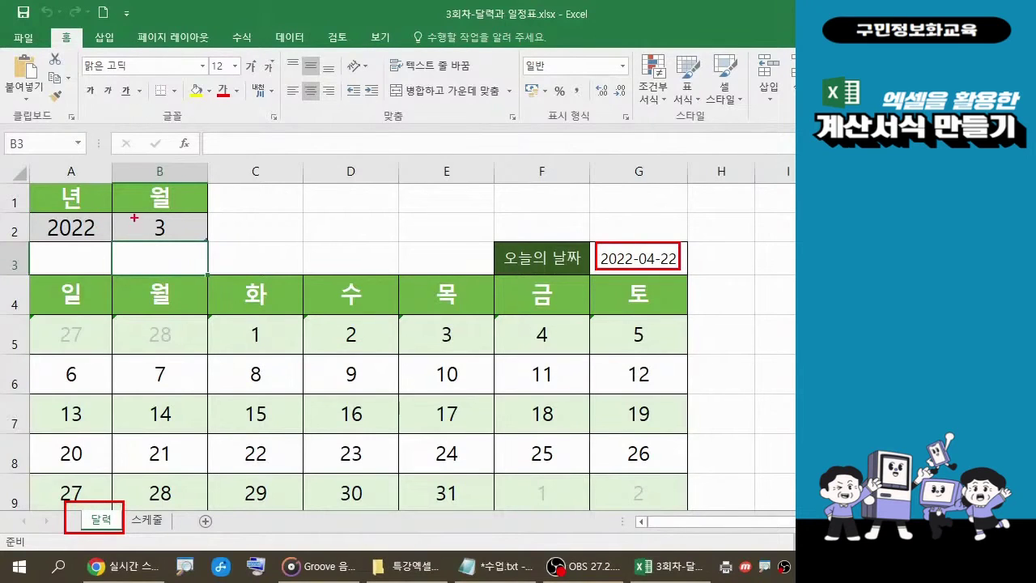
left_click_drag(131, 217, 175, 237)
key("Escape")
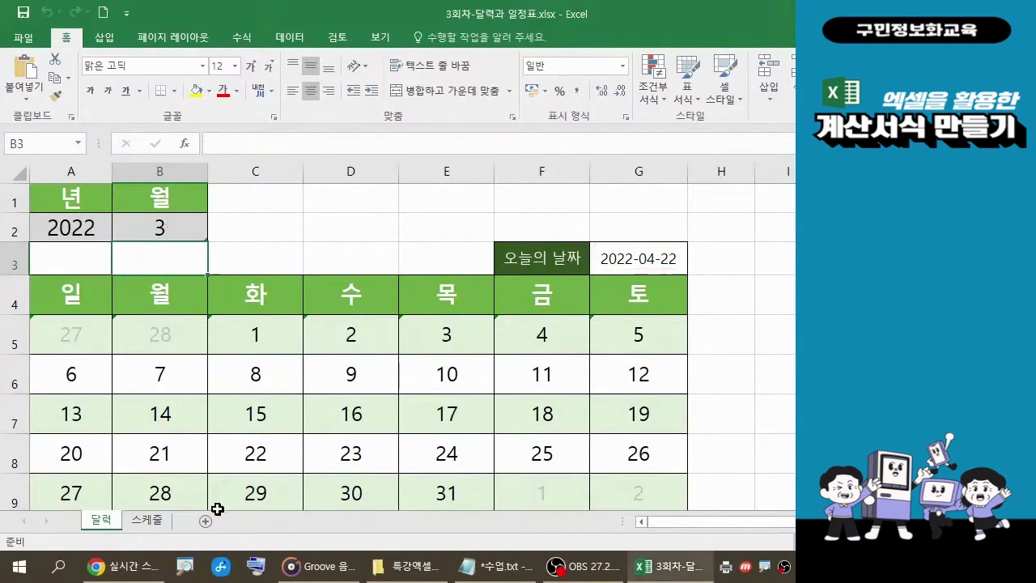
Set the month in cell B2 of the 달력 sheet to 4 and check the calendar days.
left_click(163, 228)
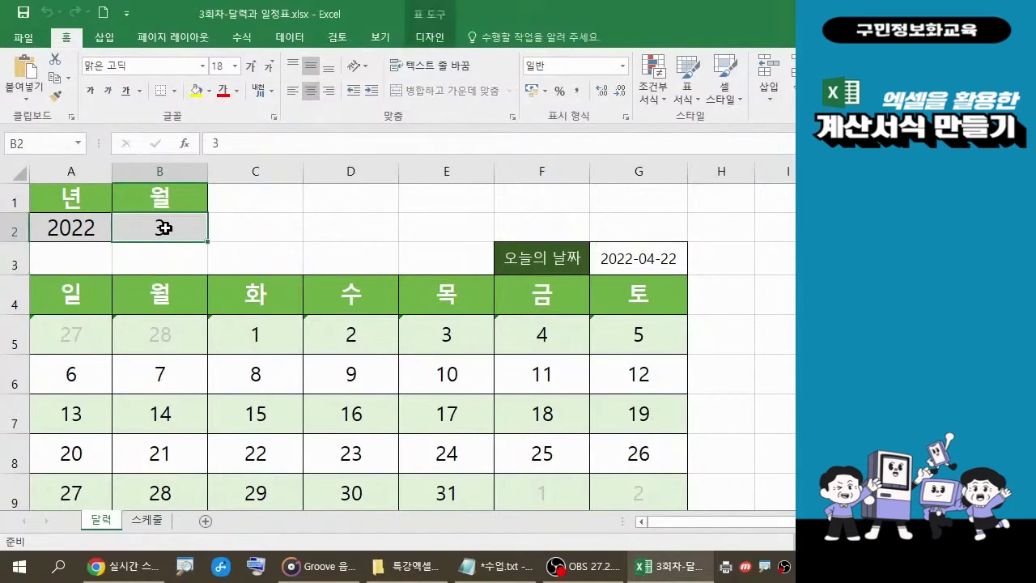
double_click(165, 229)
key("BackSpace")
type("4")
key("Return")
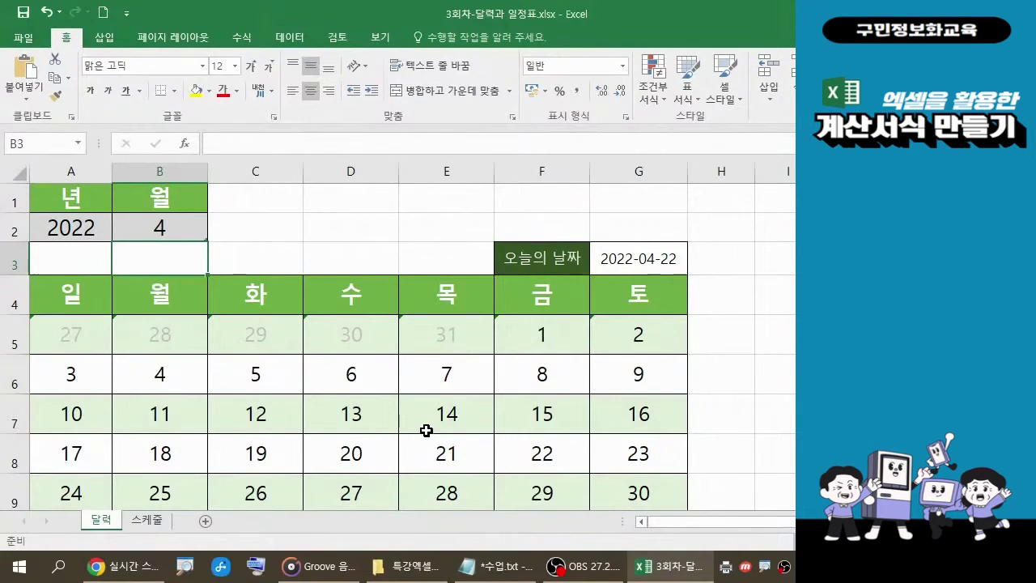
scroll(426, 430, "down", 2)
scroll(426, 429, "up", 2)
On the 스케줄 sheet, enter 4-1 as the first date in cell A4 and review the date column through its last row.
left_click(153, 527)
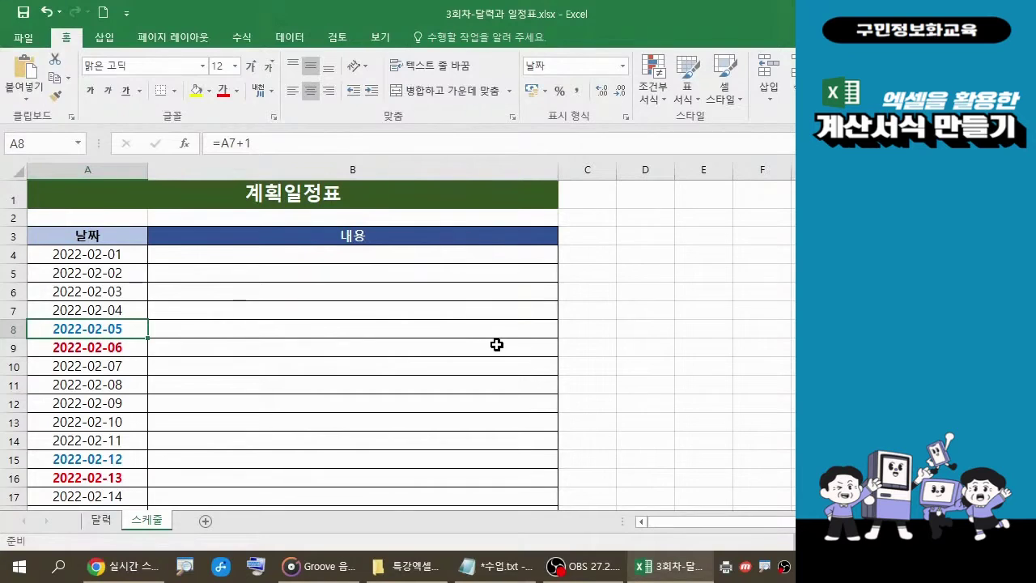
left_click(113, 255)
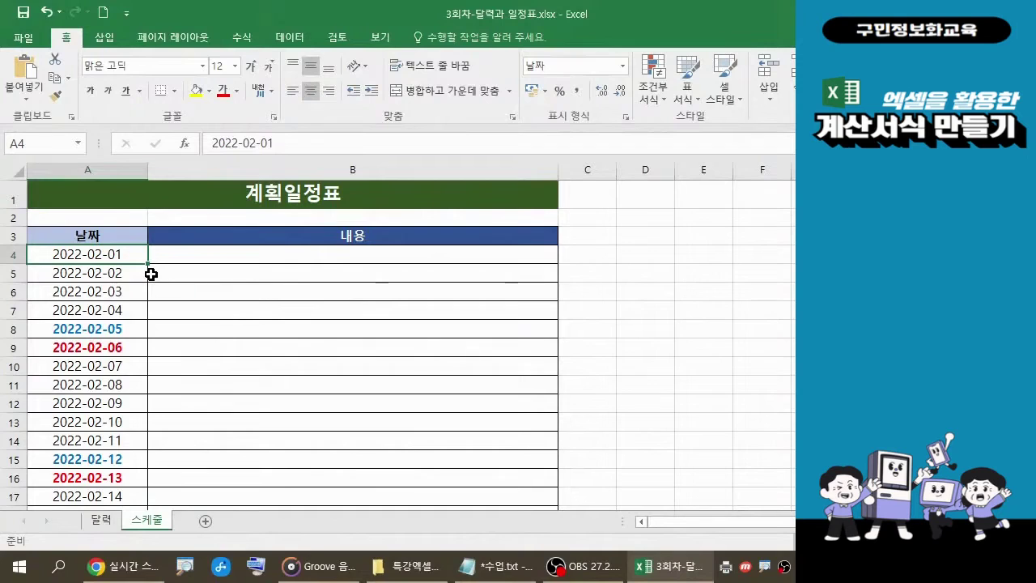
type("4")
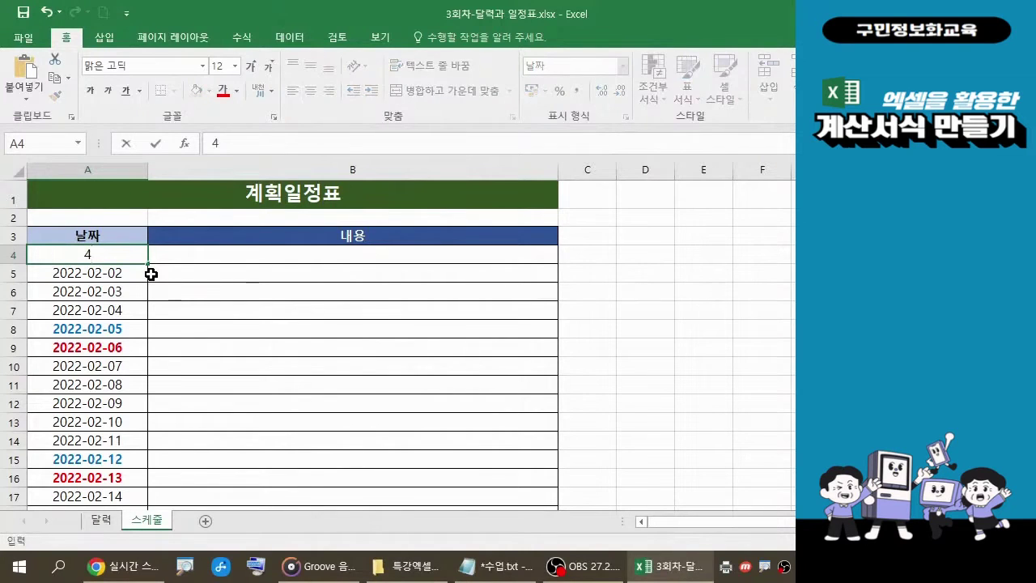
type("-1")
key("Return")
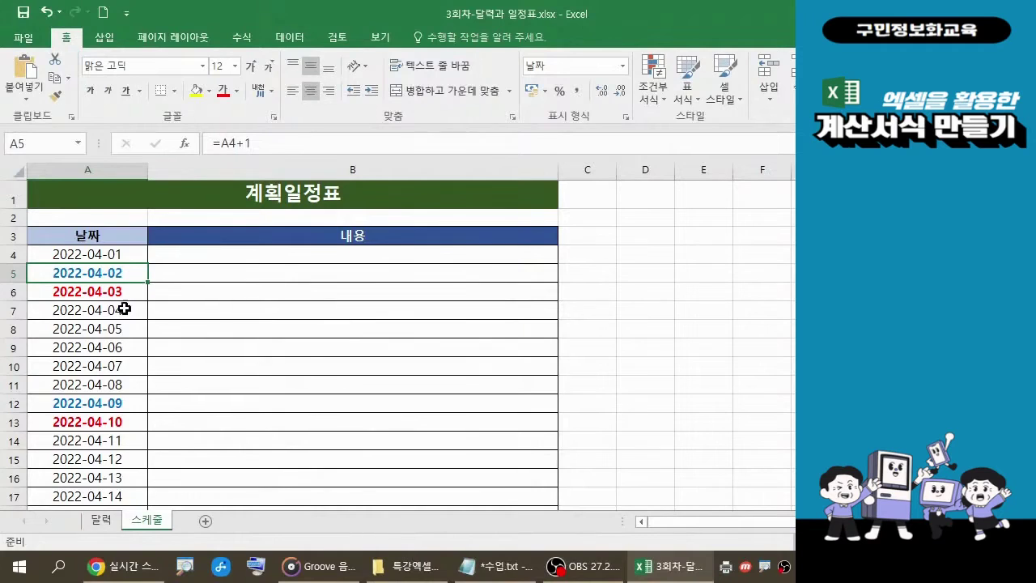
scroll(187, 437, "down", 2)
scroll(187, 437, "down", 5)
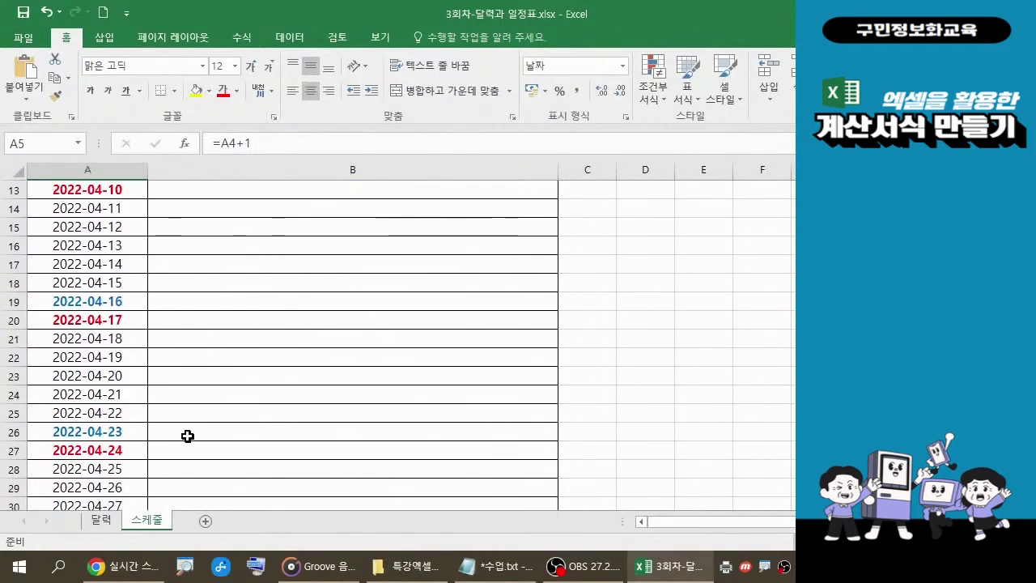
scroll(203, 428, "up", 2)
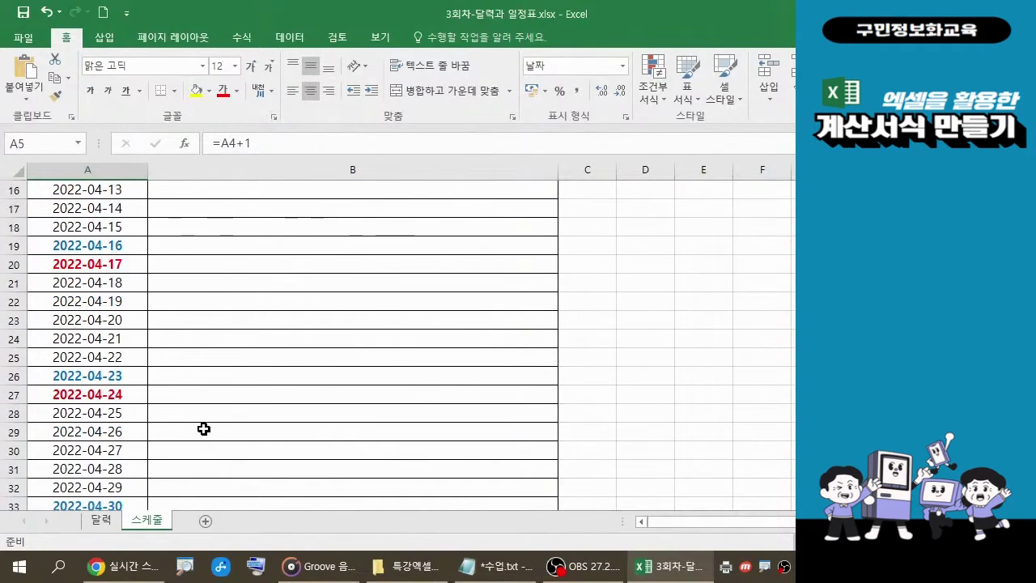
scroll(203, 428, "up", 5)
scroll(205, 429, "down", 6)
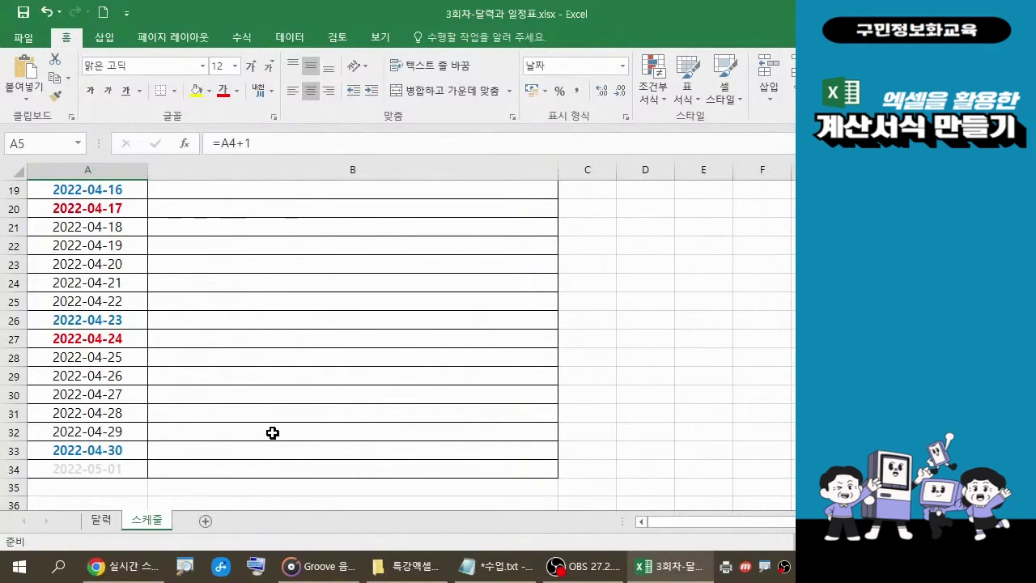
scroll(276, 435, "up", 6)
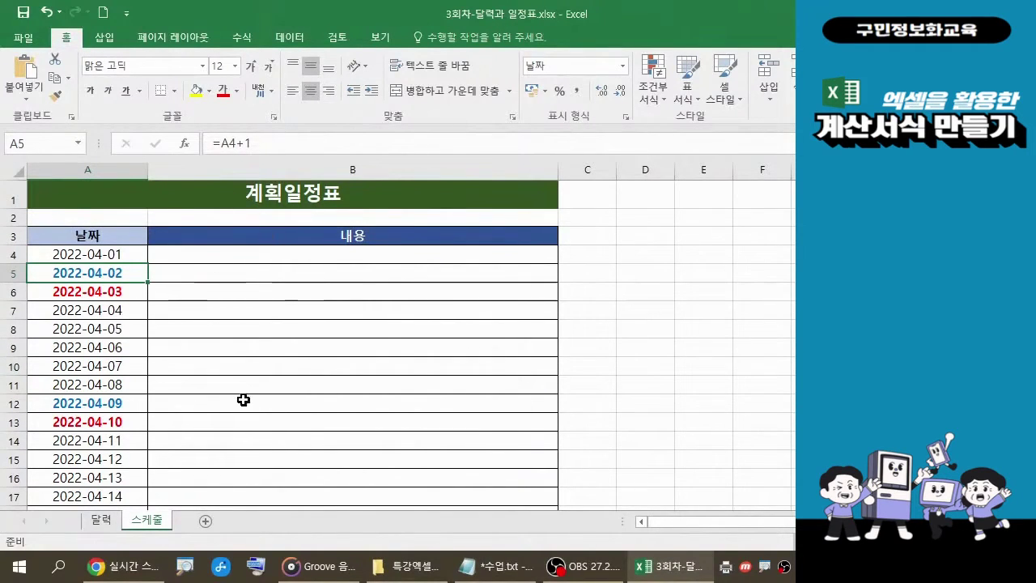
Return to the 달력 sheet and look at the available table styles without applying one.
left_click(103, 521)
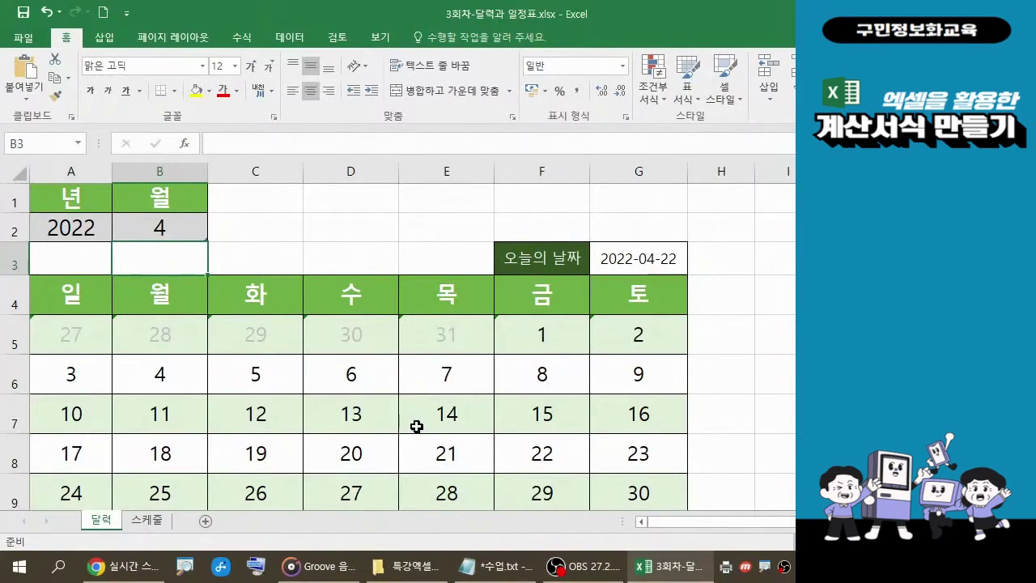
key("ctrl")
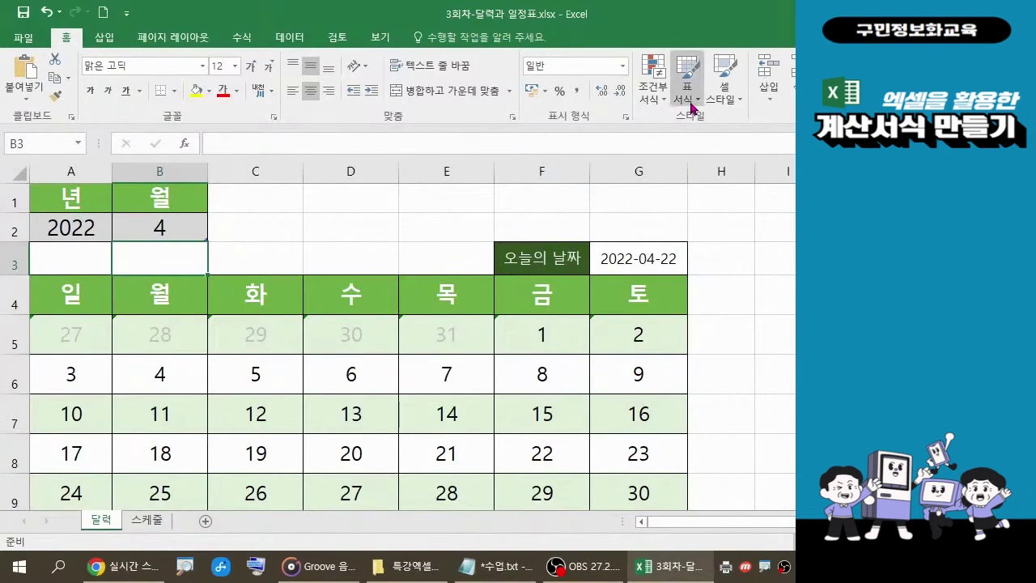
left_click(694, 101)
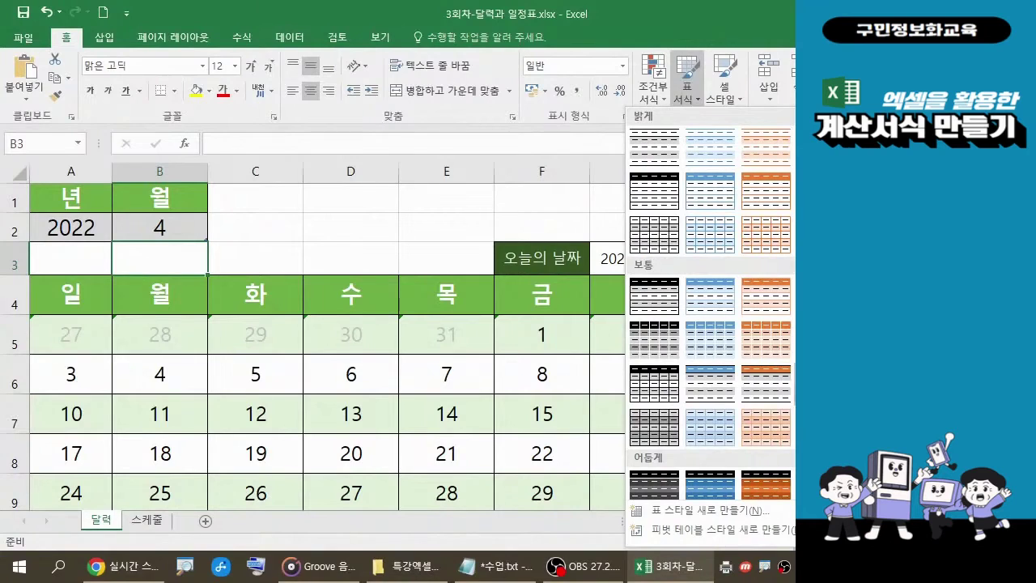
left_click(428, 216)
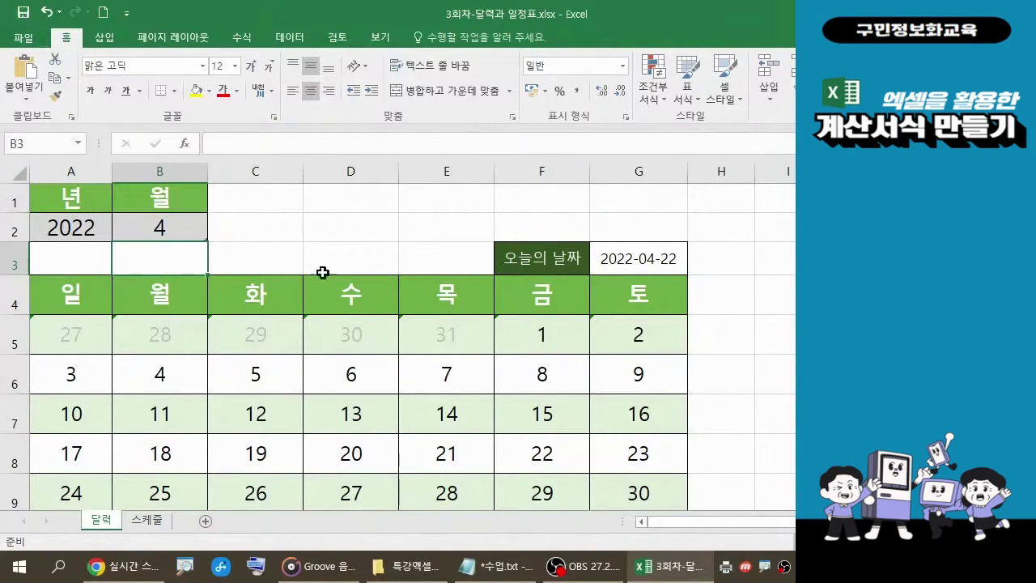
Insert a new blank worksheet directly after the 달력 sheet.
left_click(22, 15)
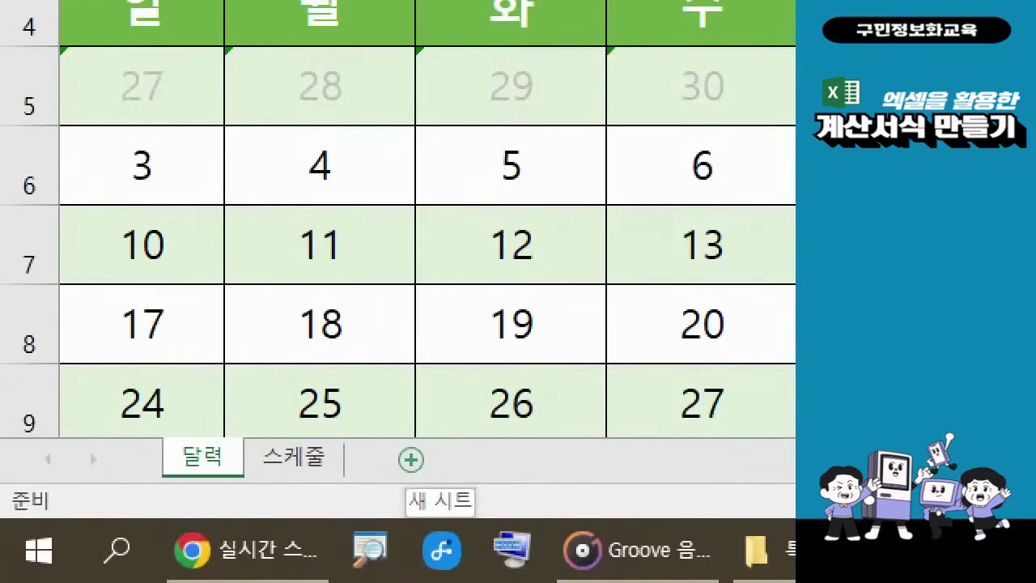
left_click(410, 462)
left_click_drag(368, 432, 455, 481)
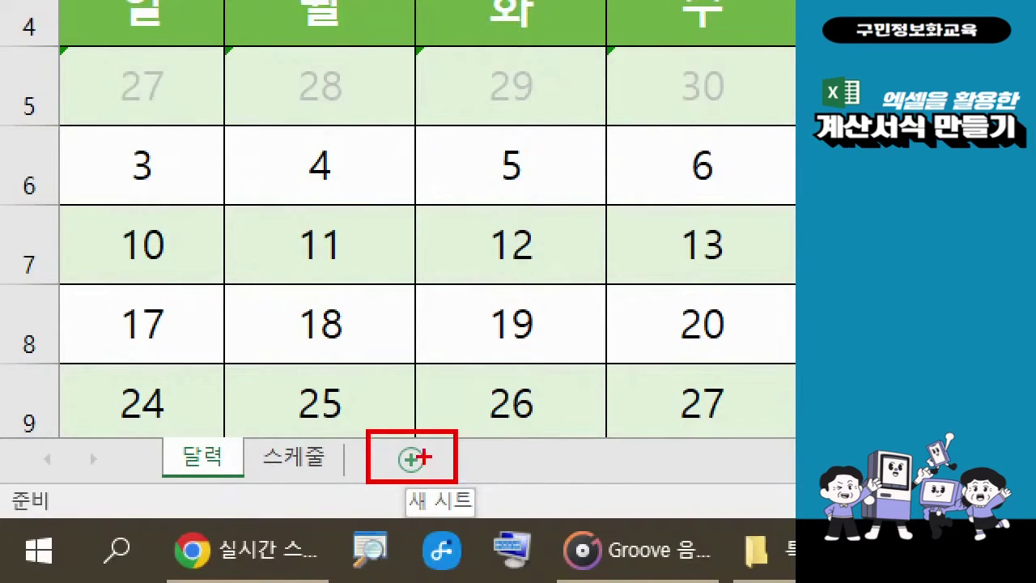
left_click_drag(424, 457, 484, 405)
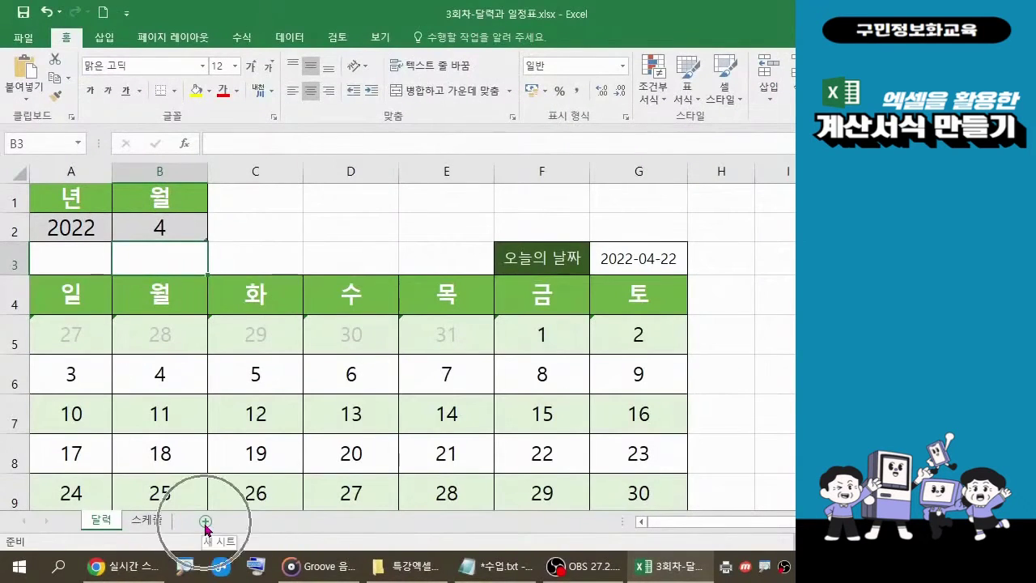
left_click(206, 522)
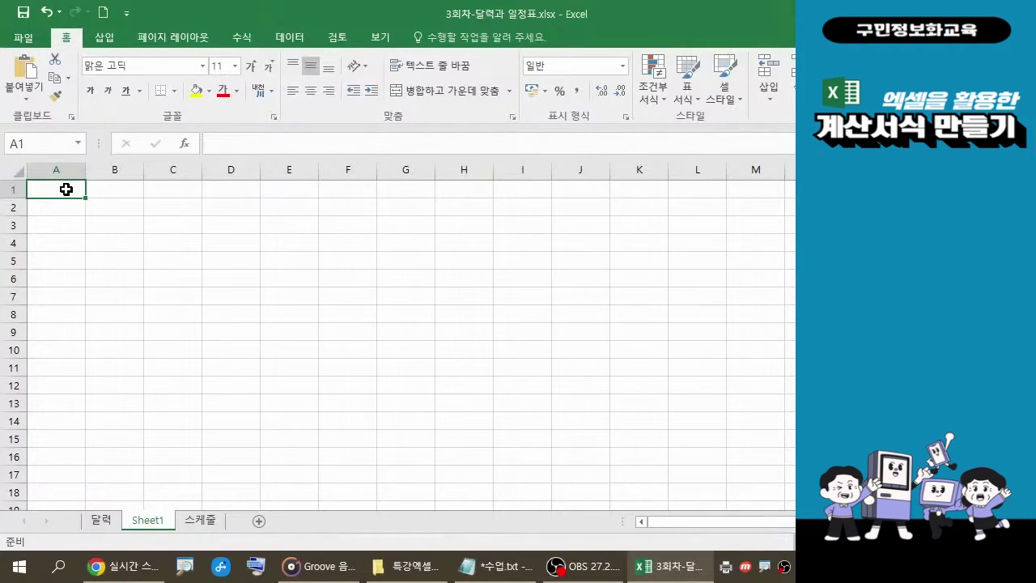
Enter the headings 년 in cell A1 and 월 in cell B1 of the new sheet.
type("SU")
key("BackSpace")
key("BackSpace")
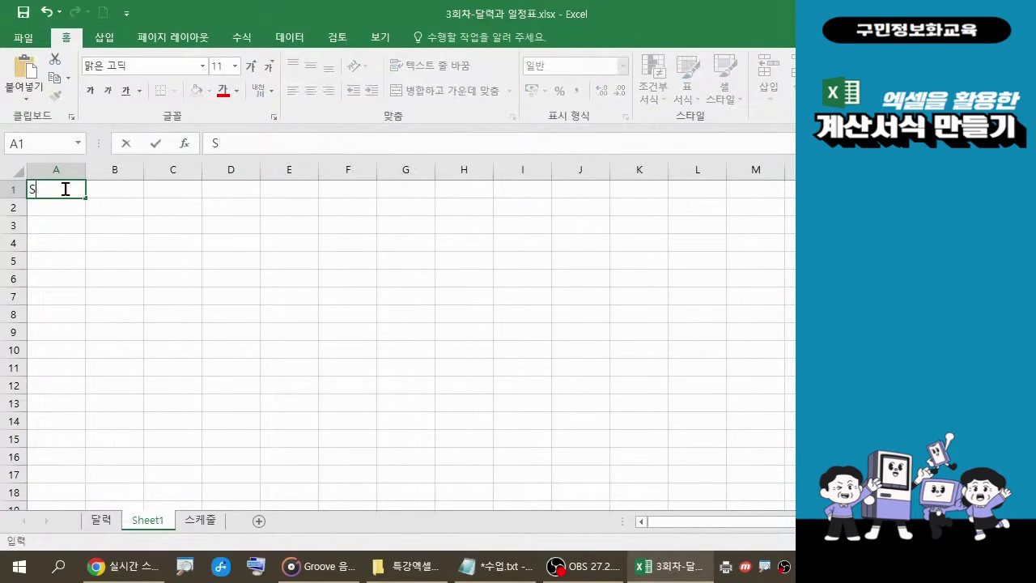
type("년")
key("Tab")
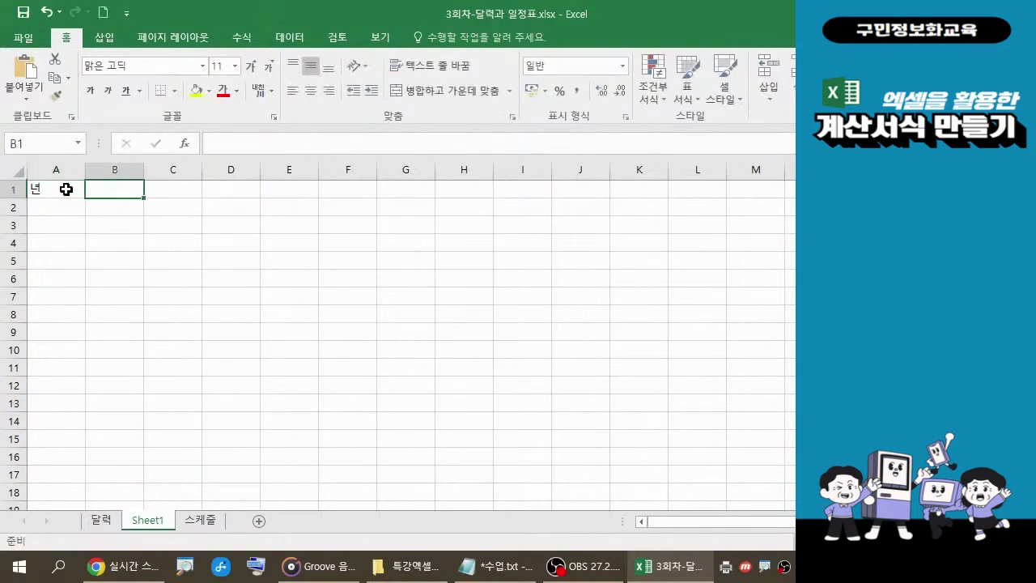
type("월")
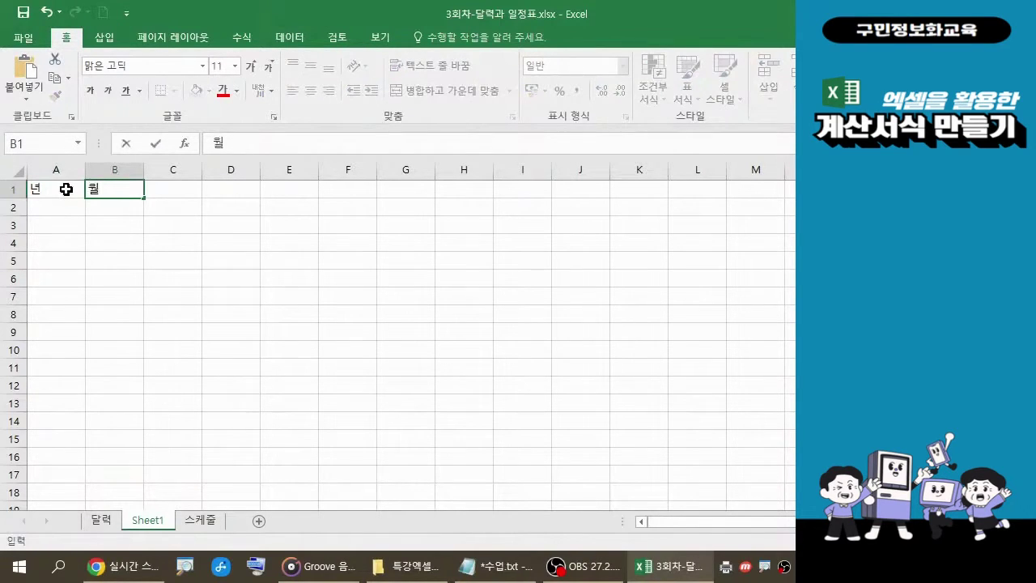
key("Return")
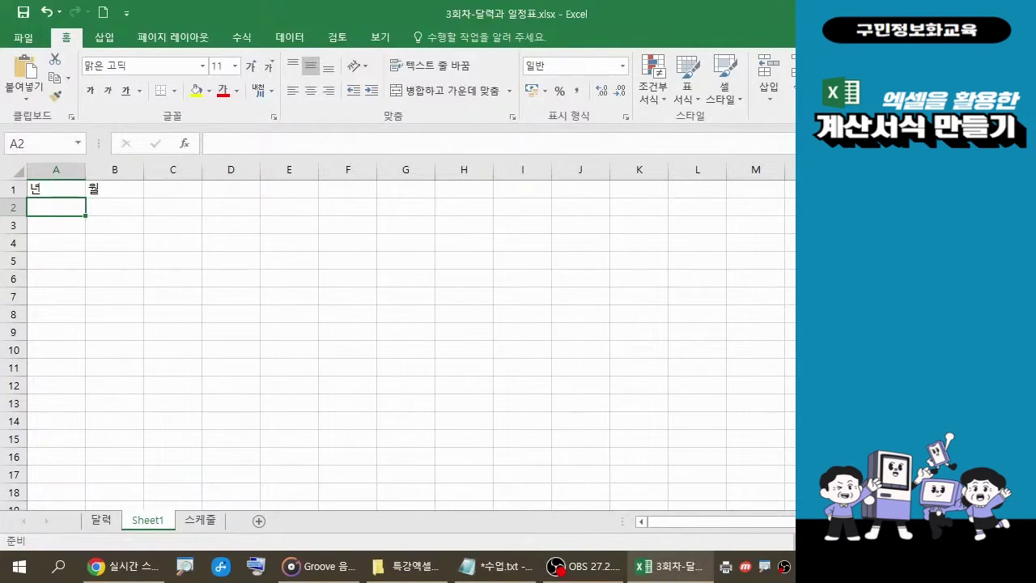
Apply all borders to the 년 and 월 cells in range A1:B2.
left_click(40, 189)
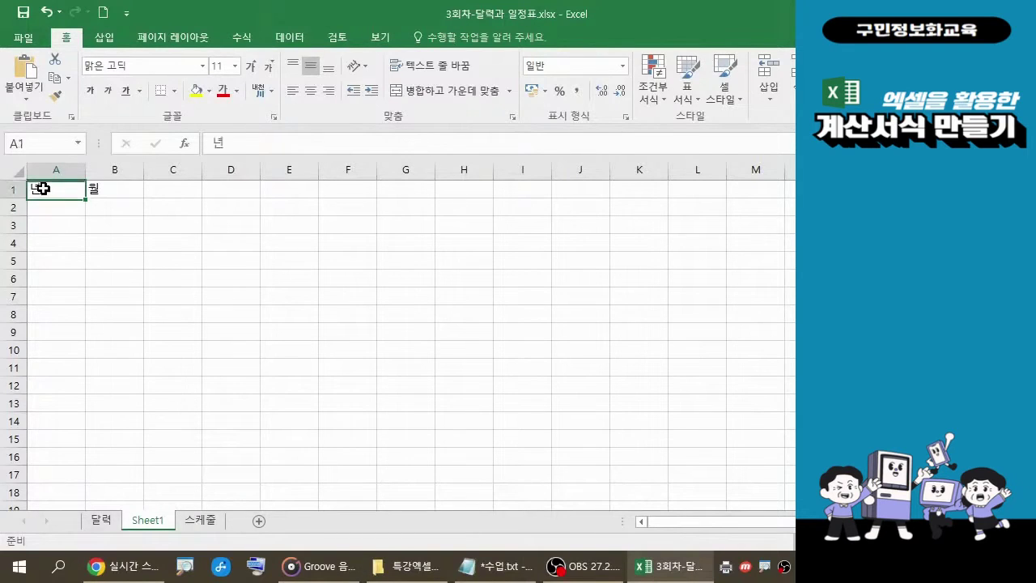
left_click_drag(61, 191, 105, 203)
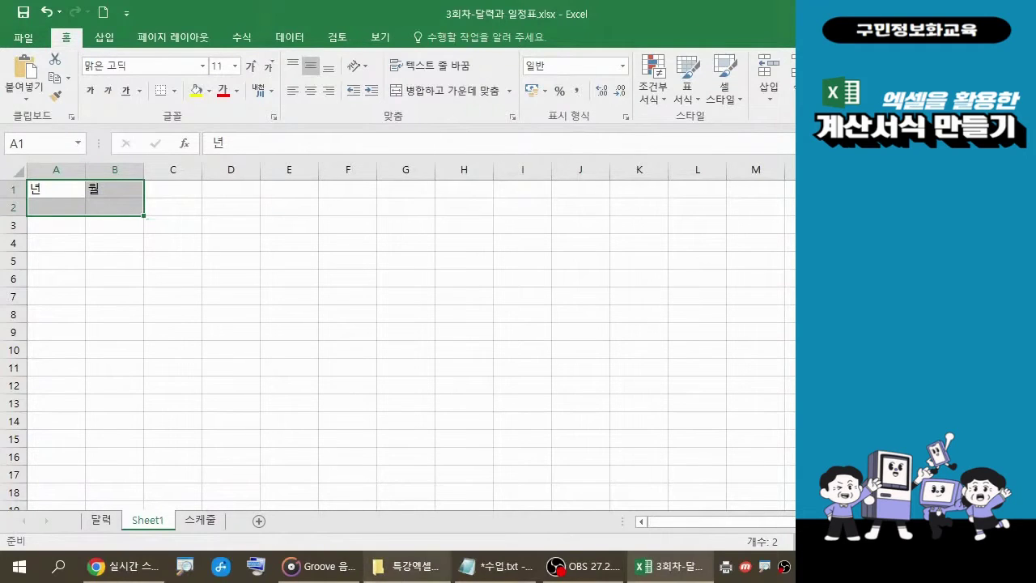
left_click(484, 569)
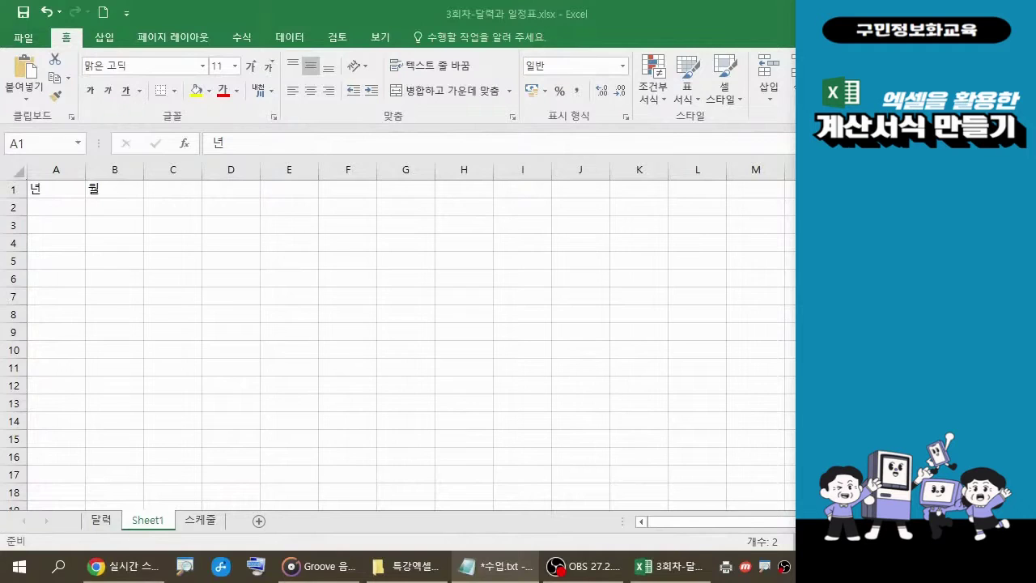
left_click_drag(54, 187, 114, 206)
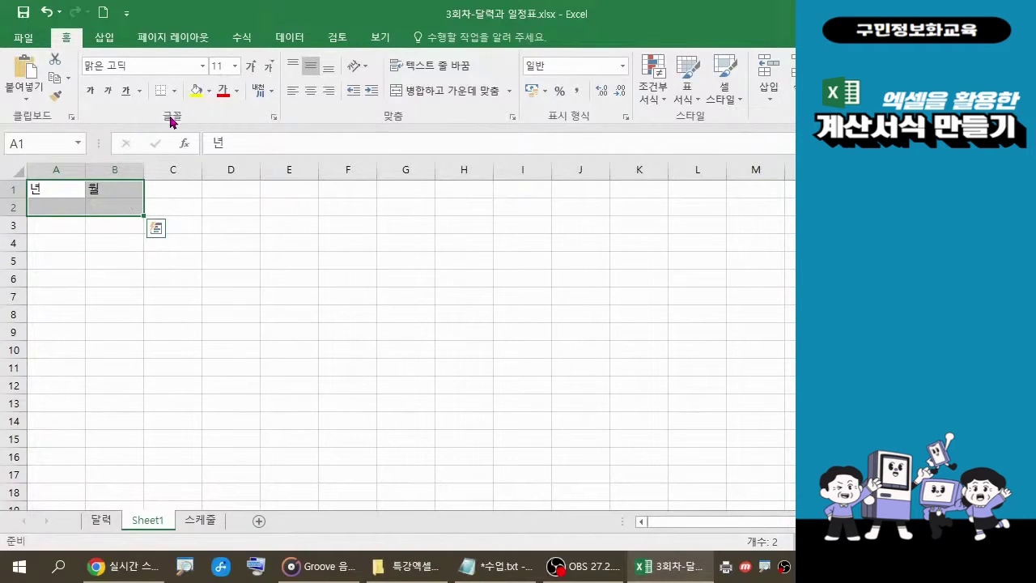
key("ctrl+q")
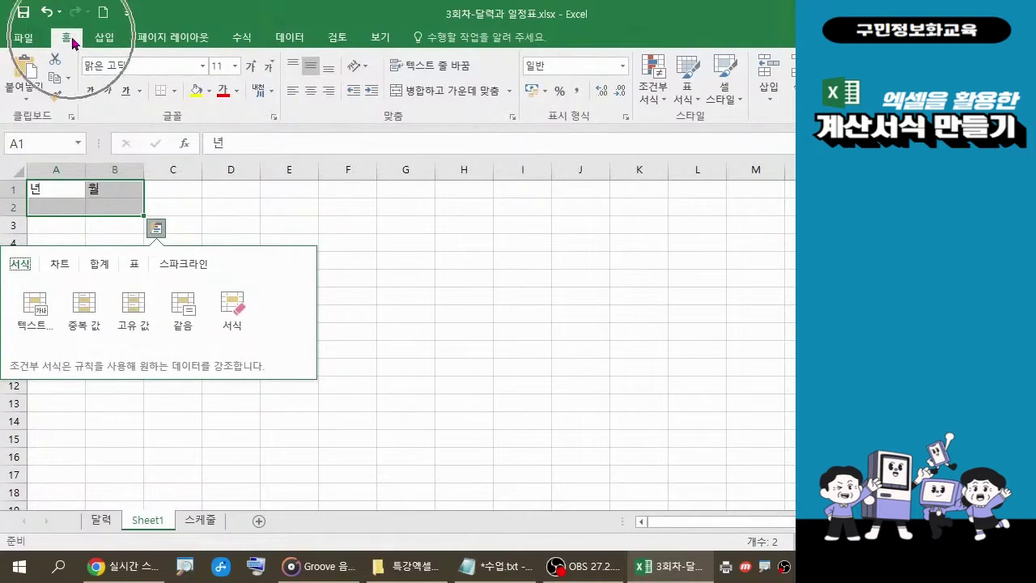
left_click(175, 96)
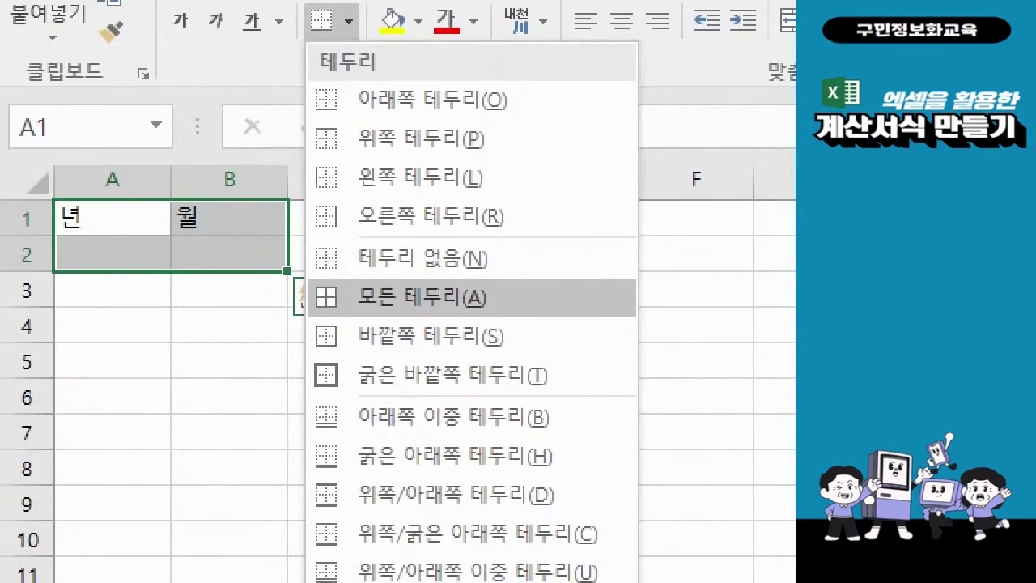
mouse_move(55, 191)
left_mouse_down()
mouse_move(290, 280)
mouse_move(407, 313)
mouse_move(538, 333)
mouse_move(547, 319)
left_mouse_up()
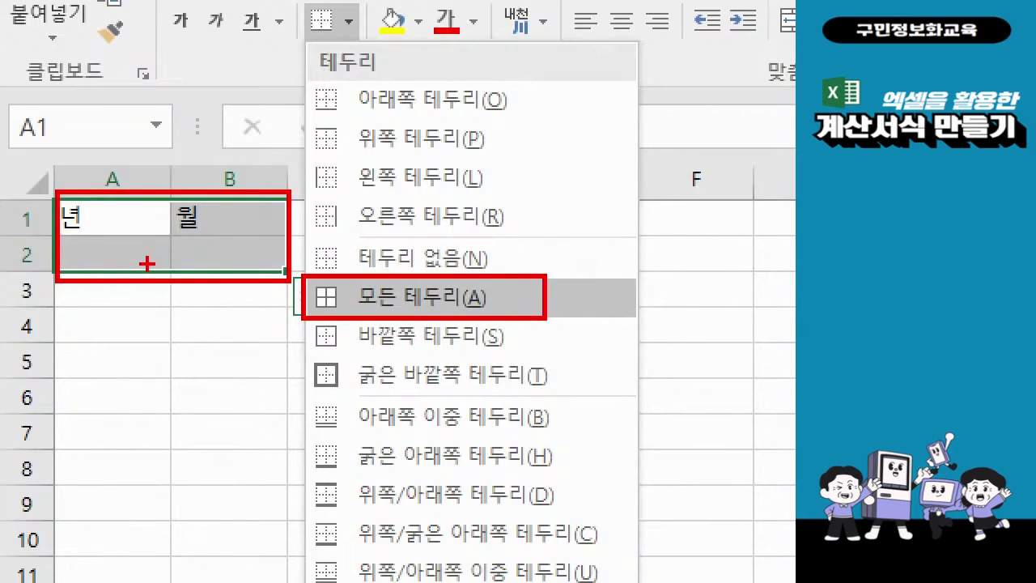
left_click(373, 296)
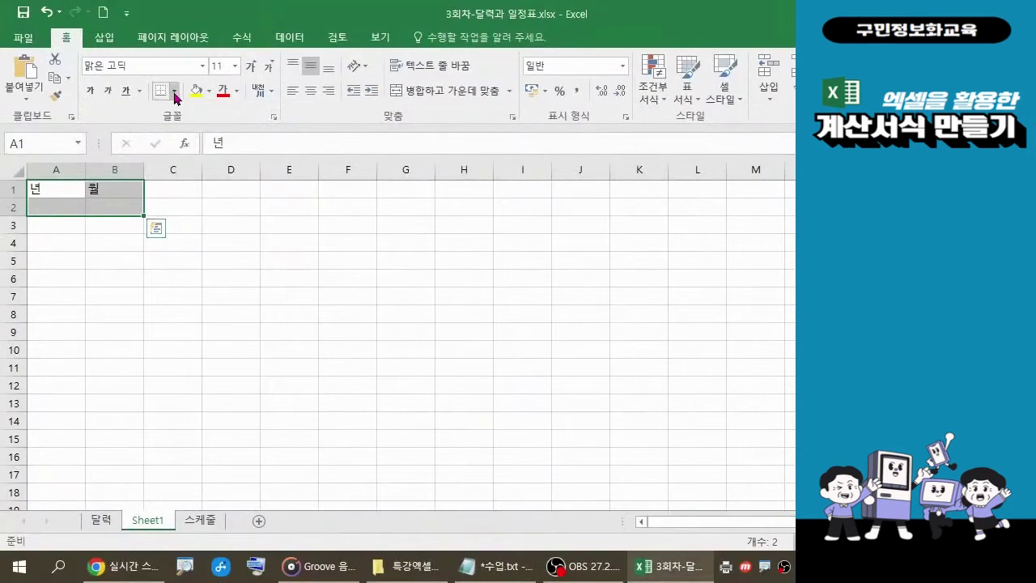
left_click(174, 91)
left_click(203, 230)
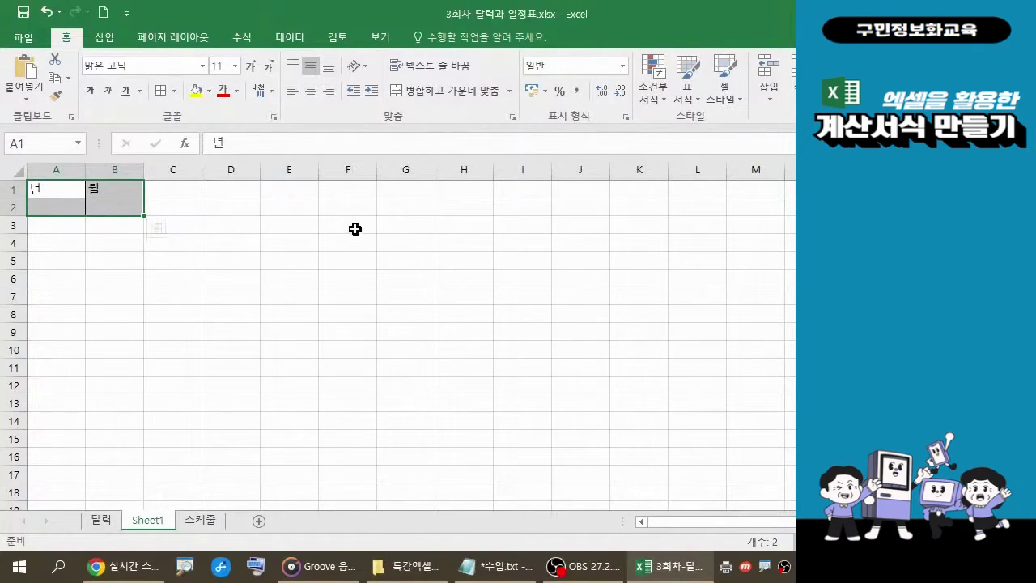
Apply all borders to cells F3:G3.
left_click_drag(355, 229, 399, 226)
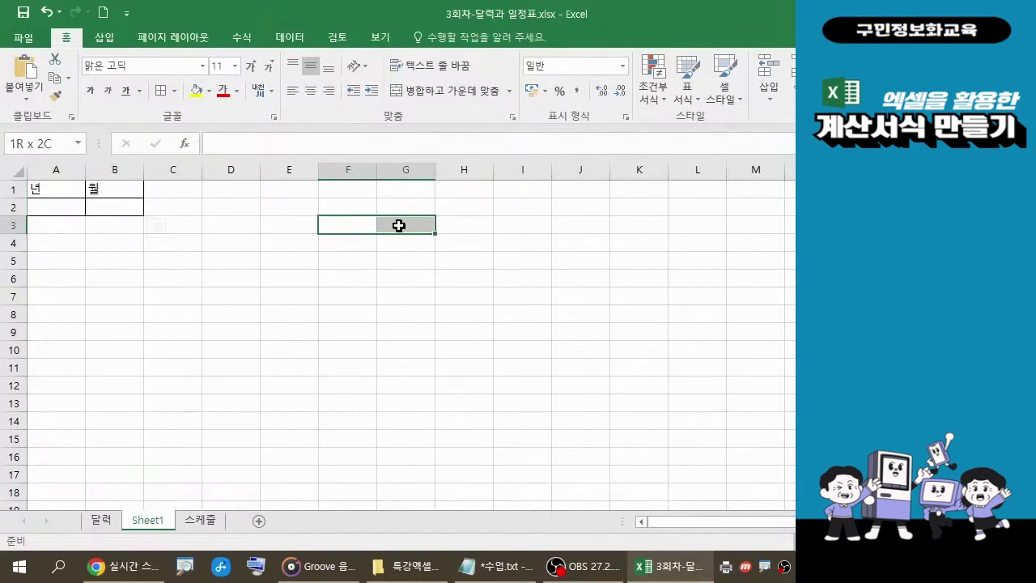
left_click_drag(399, 226, 398, 225)
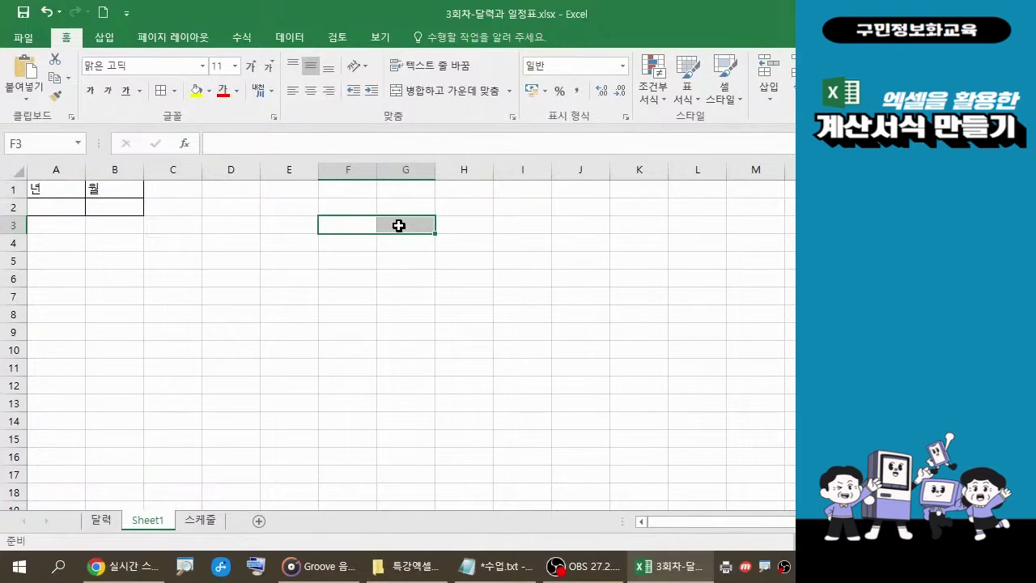
left_click(162, 94)
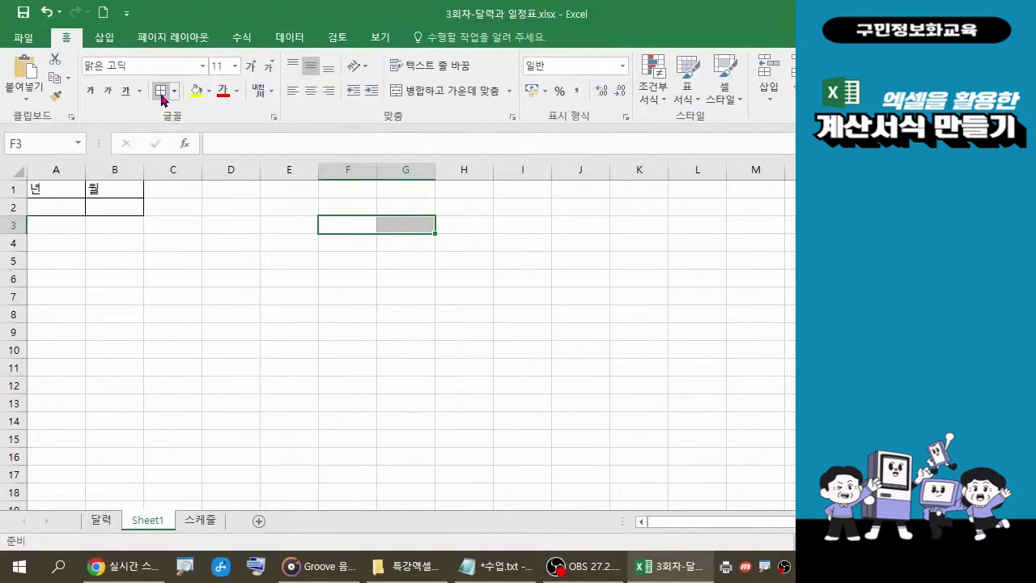
left_click(162, 95)
Enter the label 오늘의 날짜 in cell F3 and fit column F's width to the text.
left_click(345, 226)
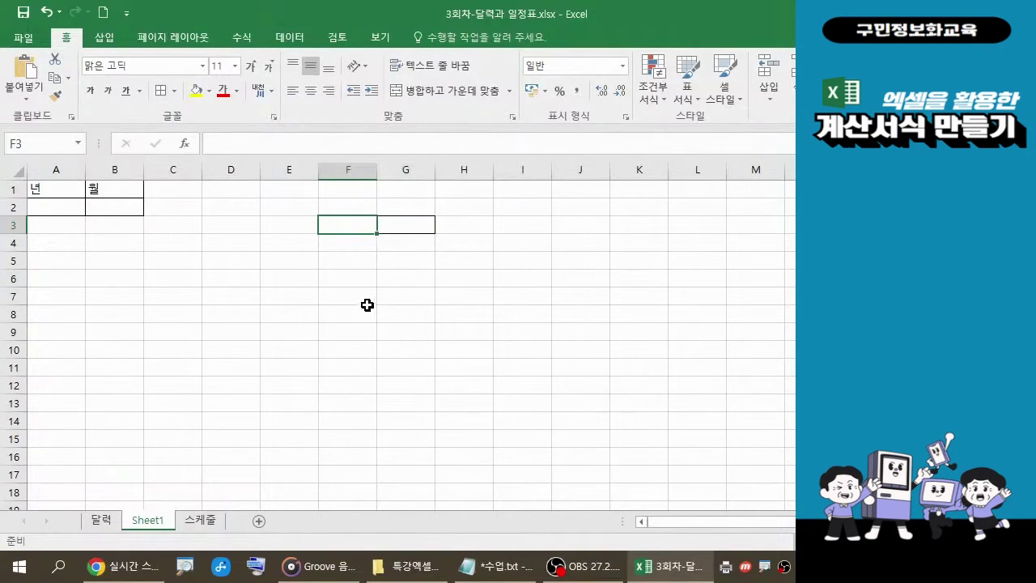
type("오")
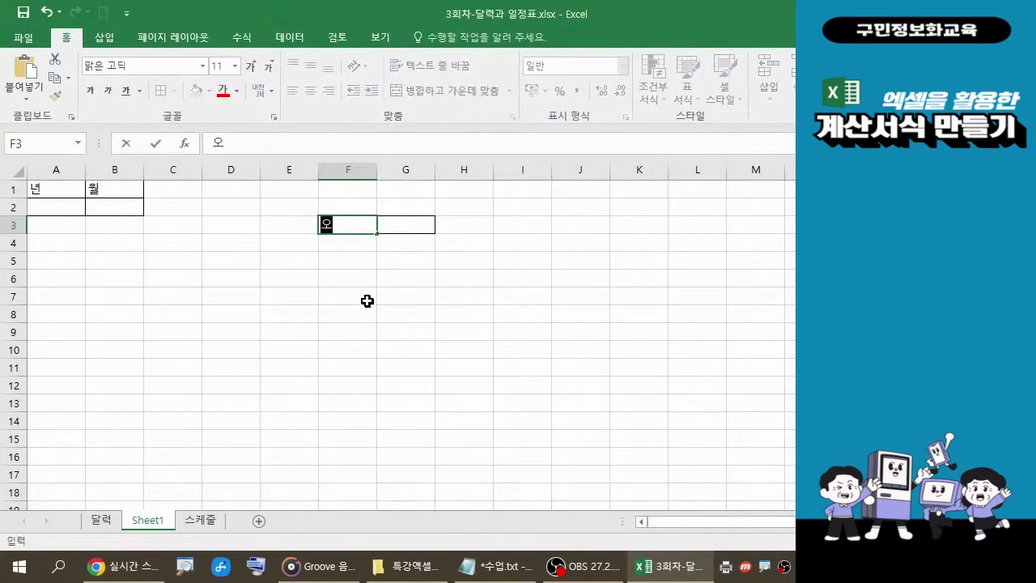
type("늘으의 날짜")
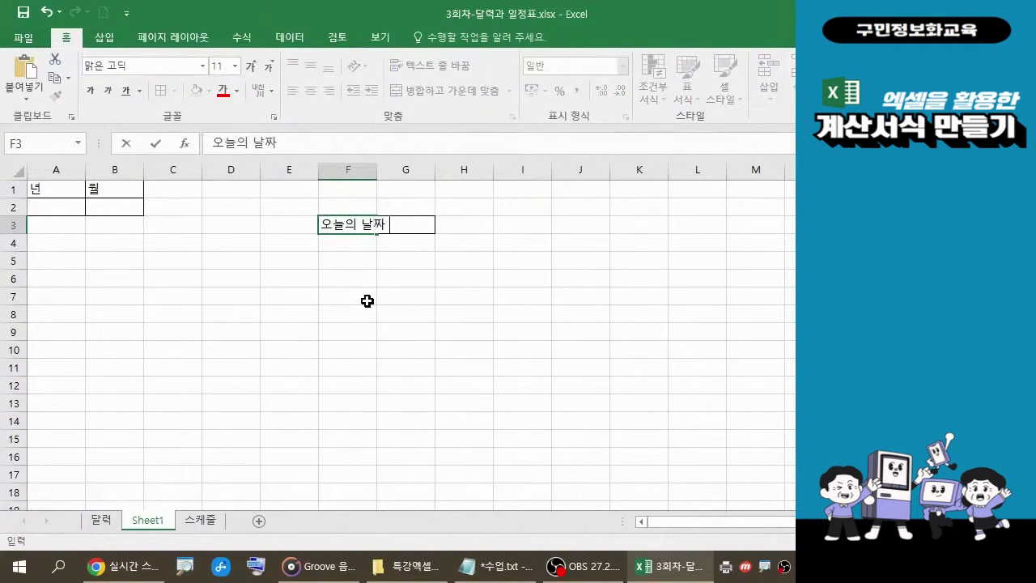
key("Return")
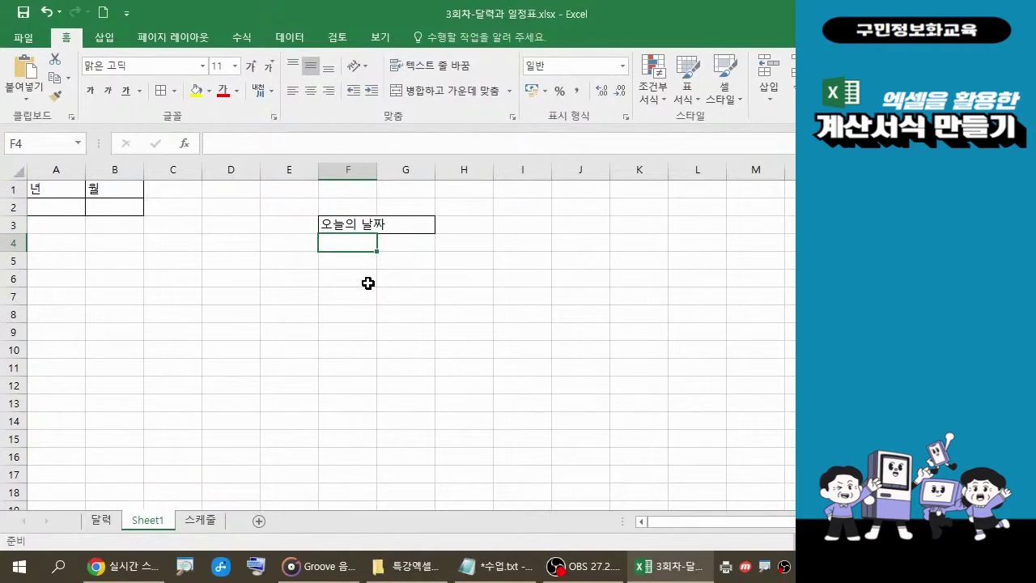
double_click(374, 171)
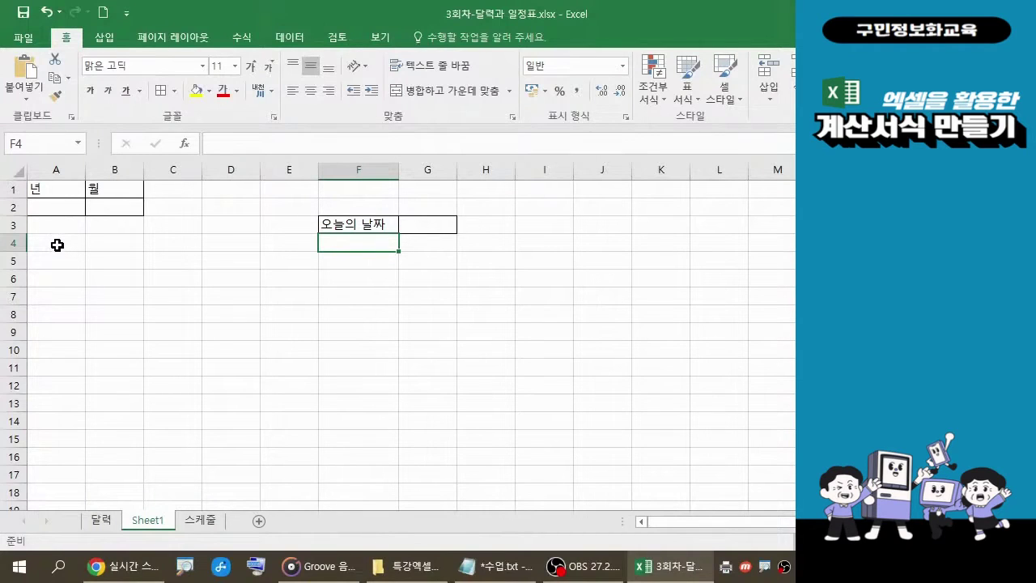
Apply all borders to range A4:G10 to form the calendar grid.
left_click_drag(57, 244, 416, 342)
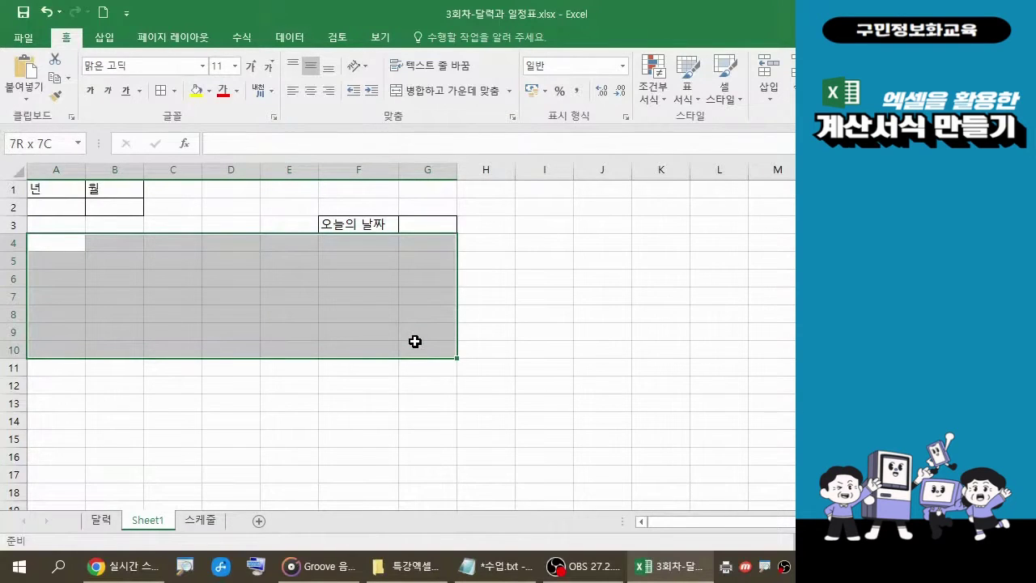
left_click_drag(415, 341, 415, 341)
left_click_drag(415, 341, 416, 341)
left_click(159, 97)
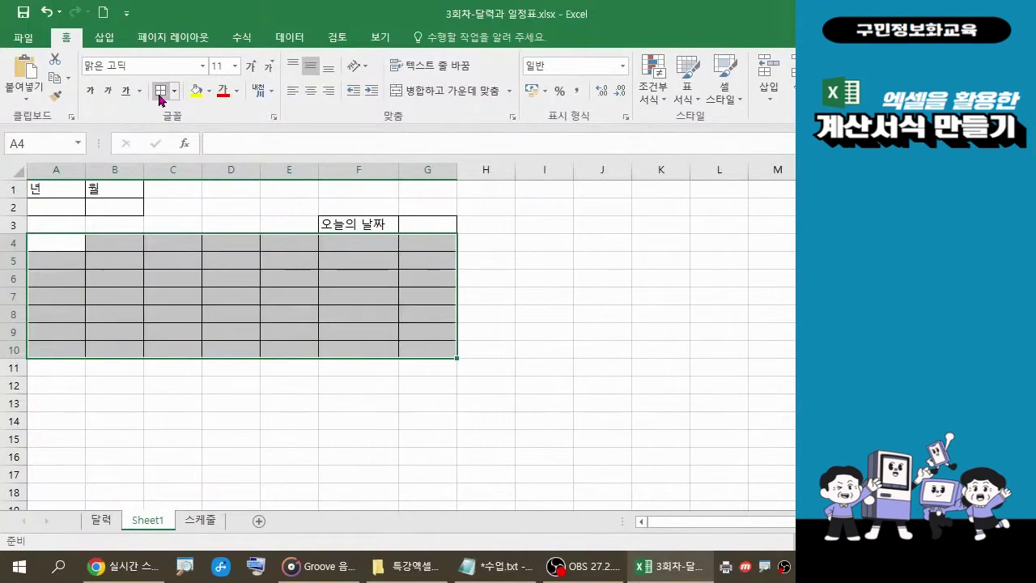
left_click(467, 456)
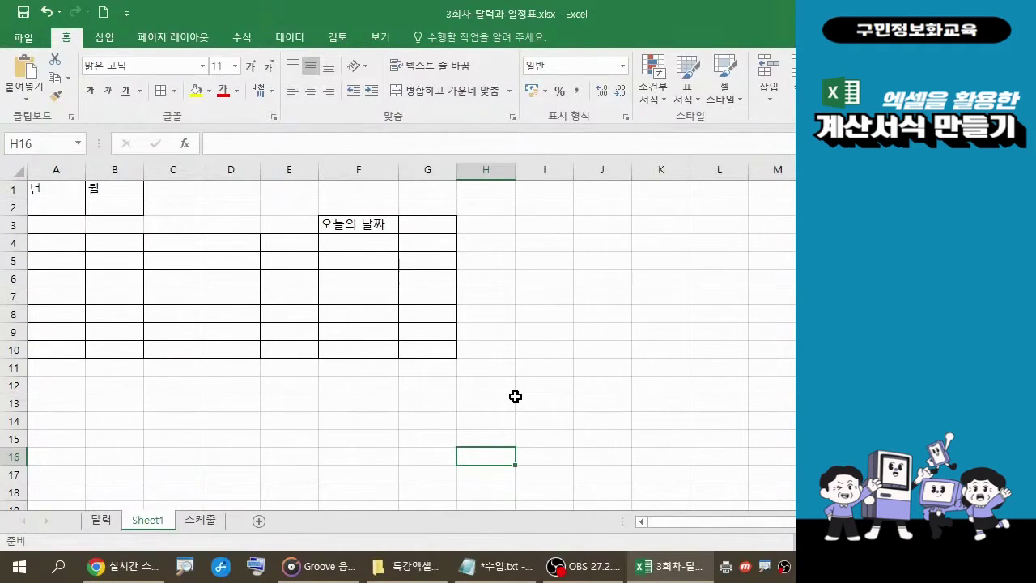
Set the height of rows 4 to 10 to 25.
left_click(495, 565)
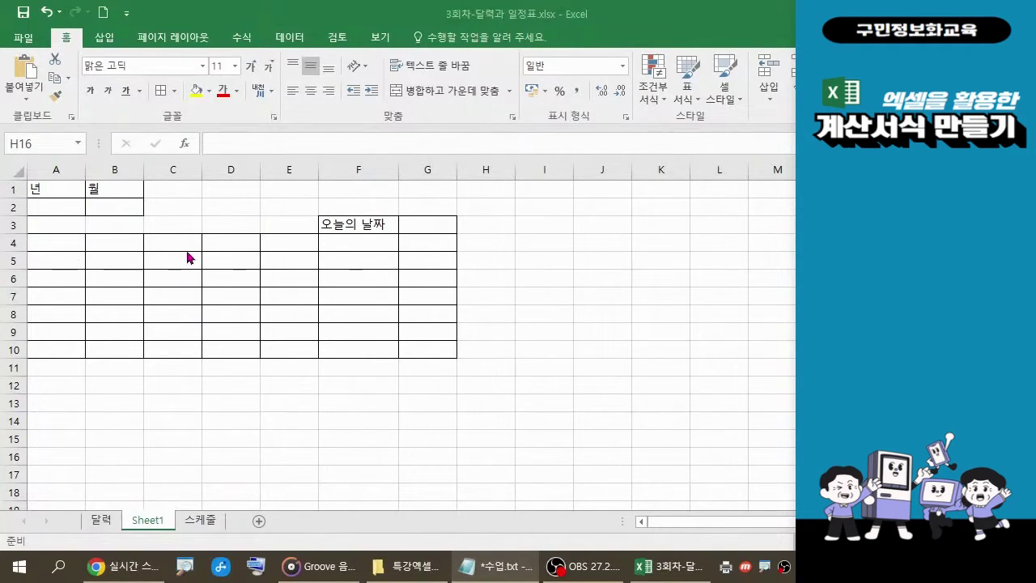
left_click(15, 244)
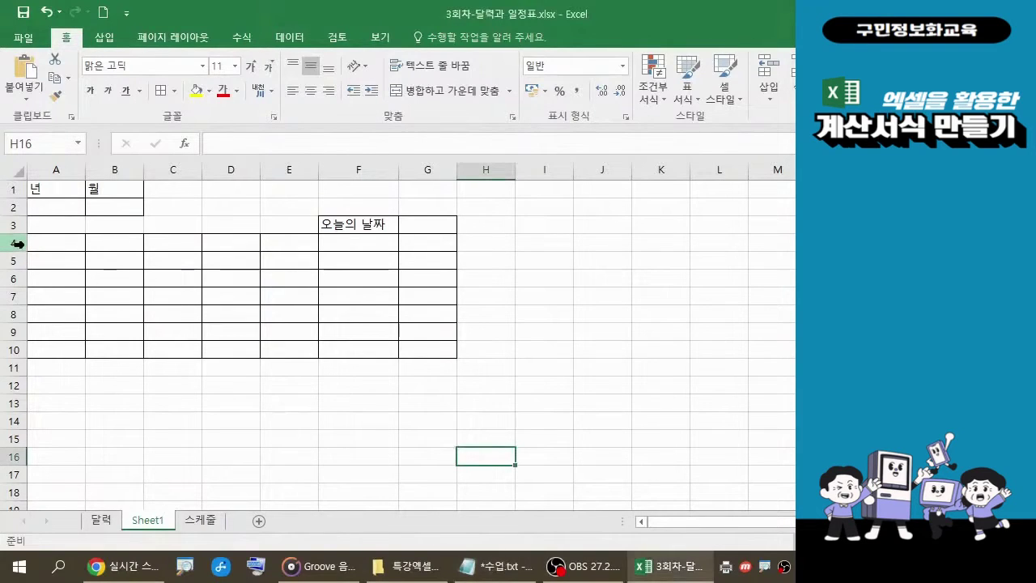
left_click_drag(15, 244, 17, 348)
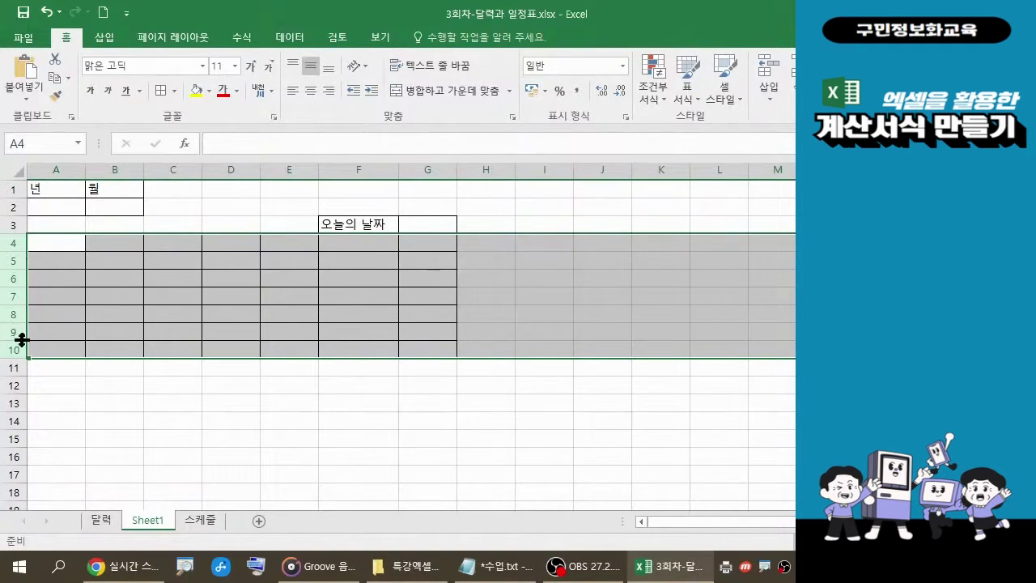
right_click(17, 280)
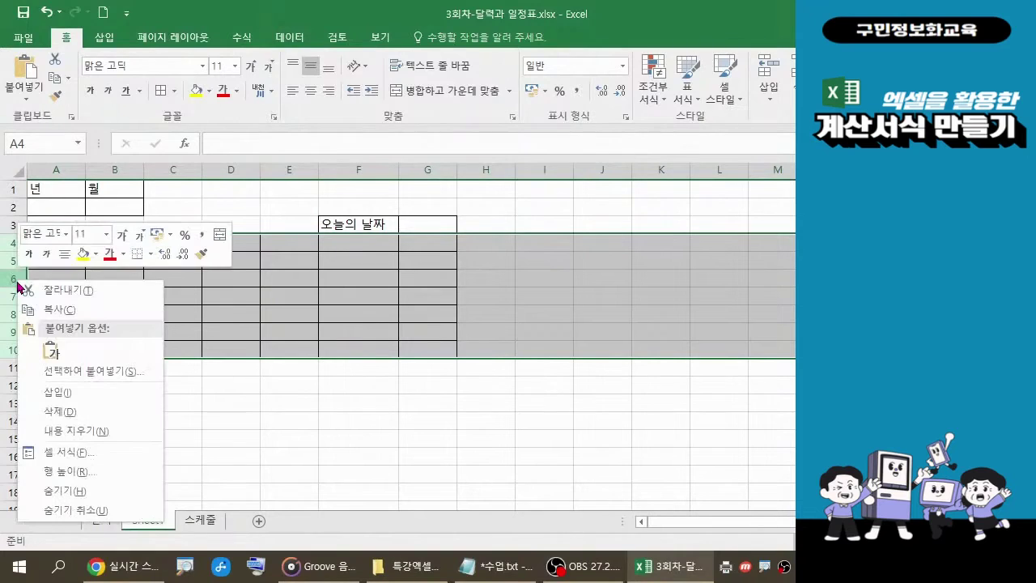
left_click(66, 471)
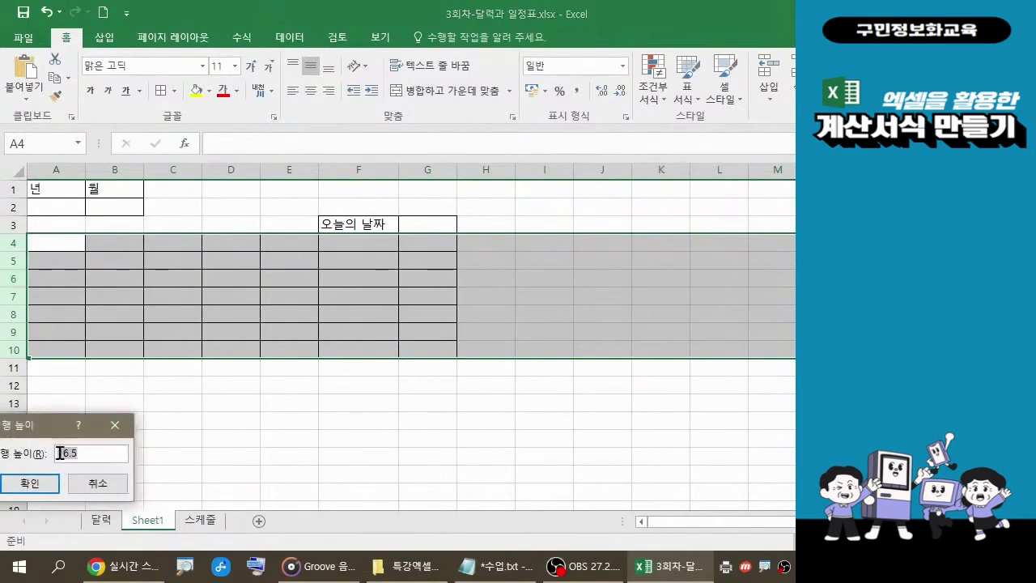
left_click_drag(55, 433, 126, 405)
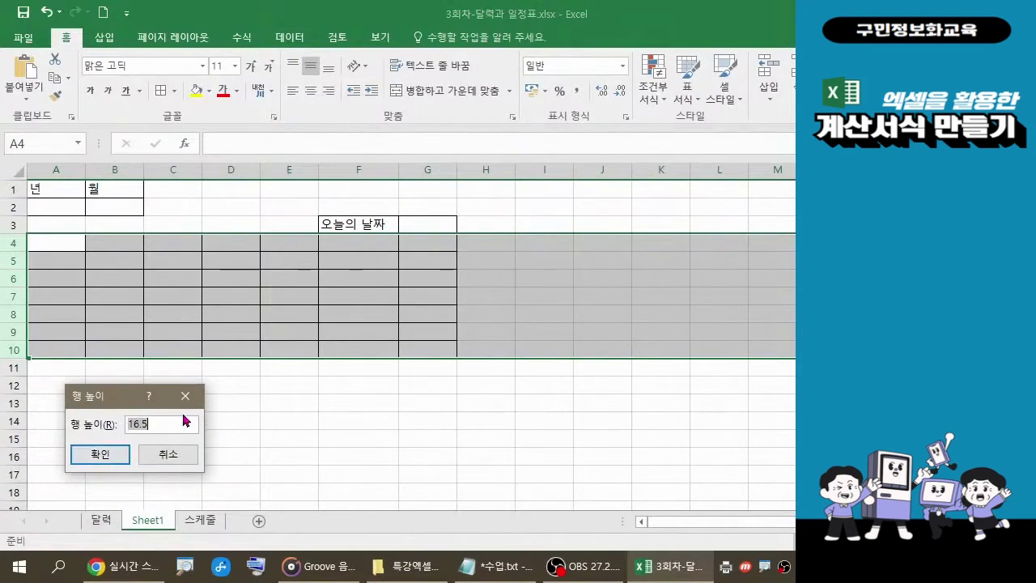
type("25")
left_click(116, 455)
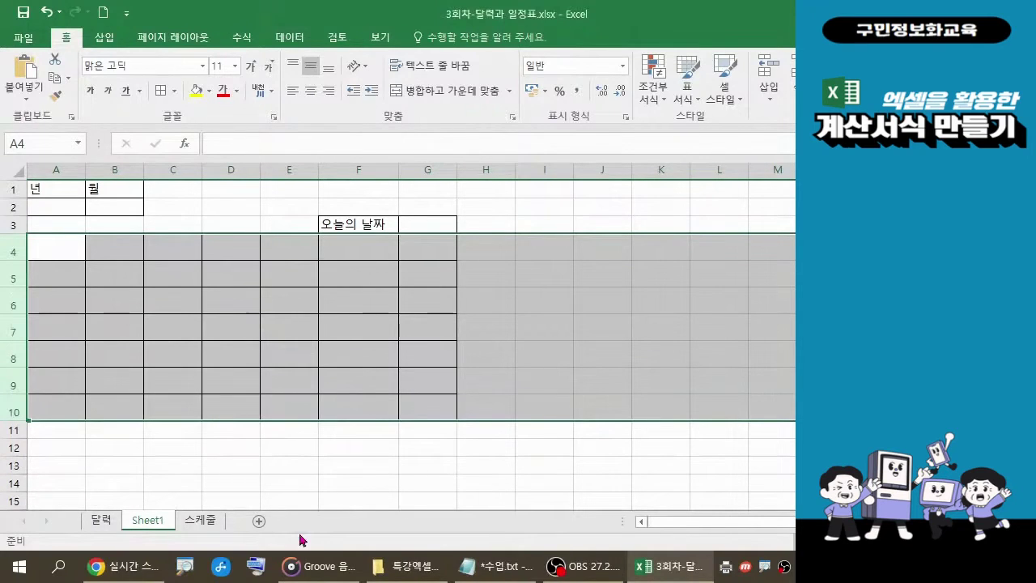
Enter 일 in cell A4 and fill the weekday series across to 토 in cell G4.
left_click(498, 565)
left_click(63, 246)
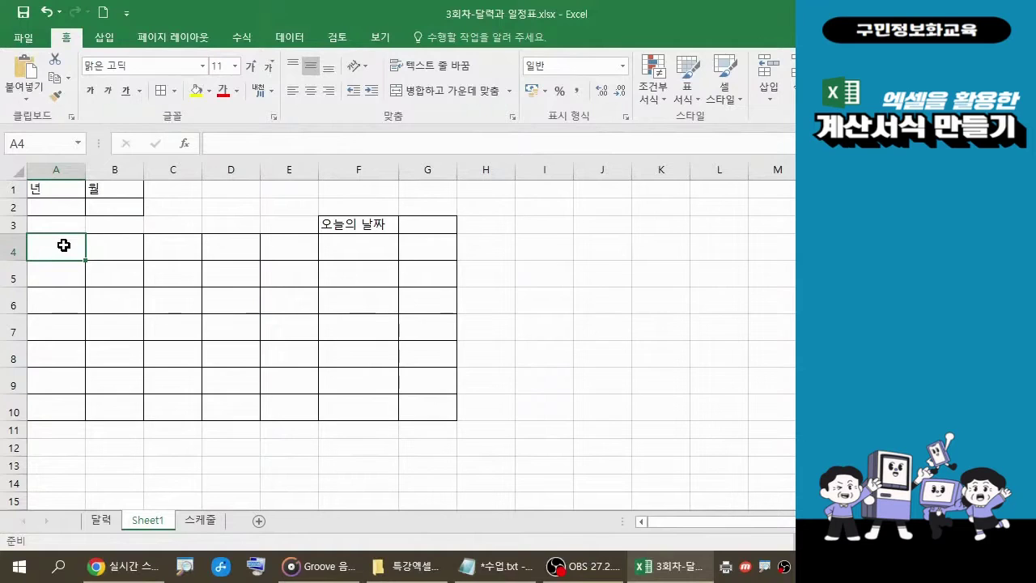
type("일")
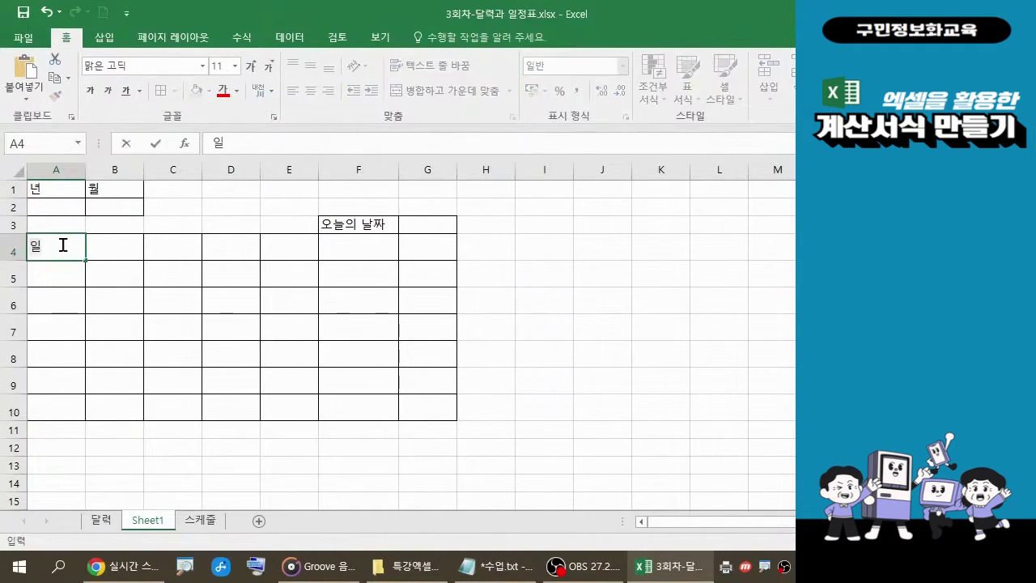
key("Return")
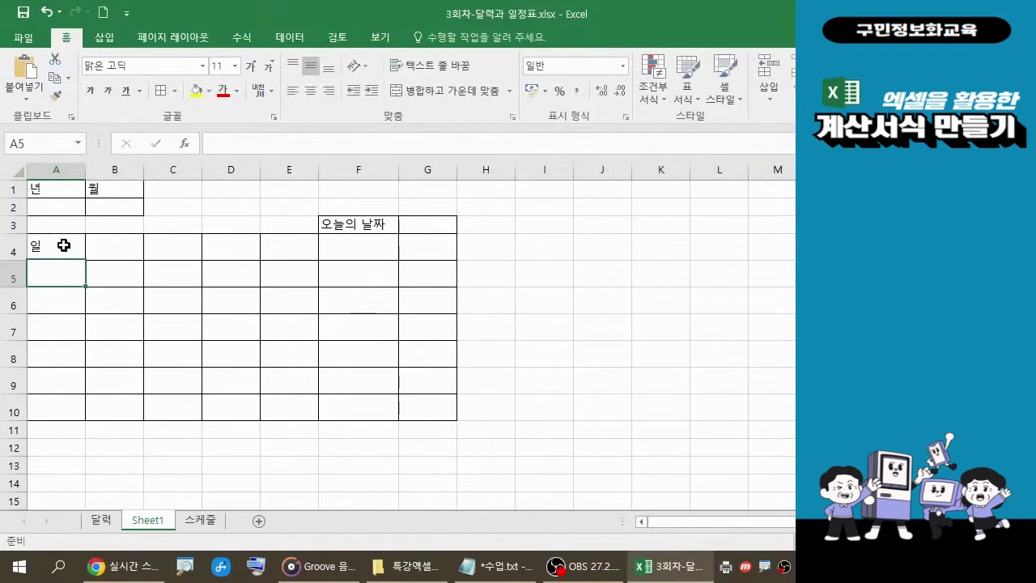
left_click(63, 245)
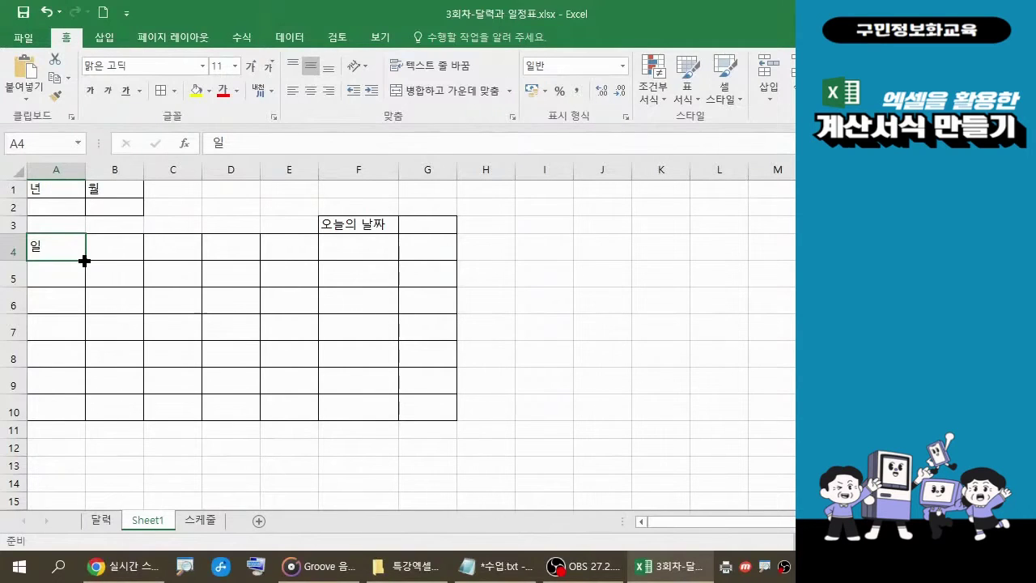
left_click_drag(84, 260, 432, 273)
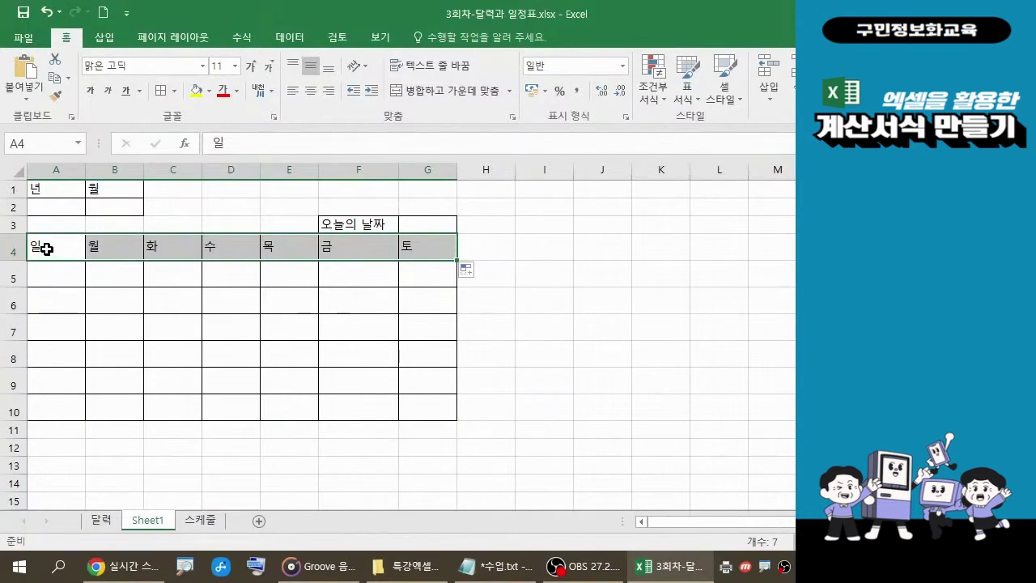
Center the contents of the calendar grid A4:G10 horizontally.
left_click_drag(45, 252, 370, 336)
left_click_drag(416, 372, 424, 404)
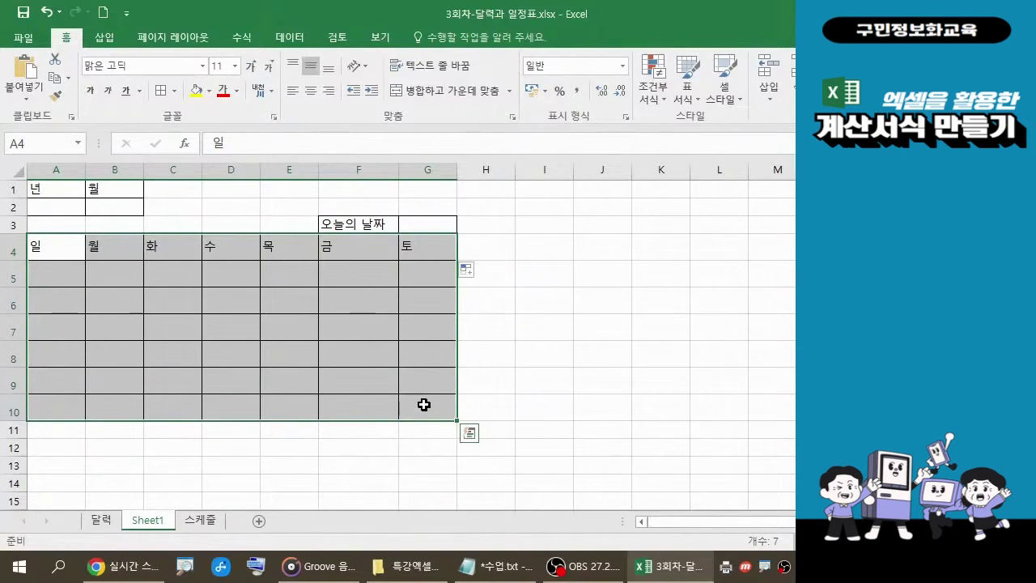
key("ctrl")
key("ctrl")
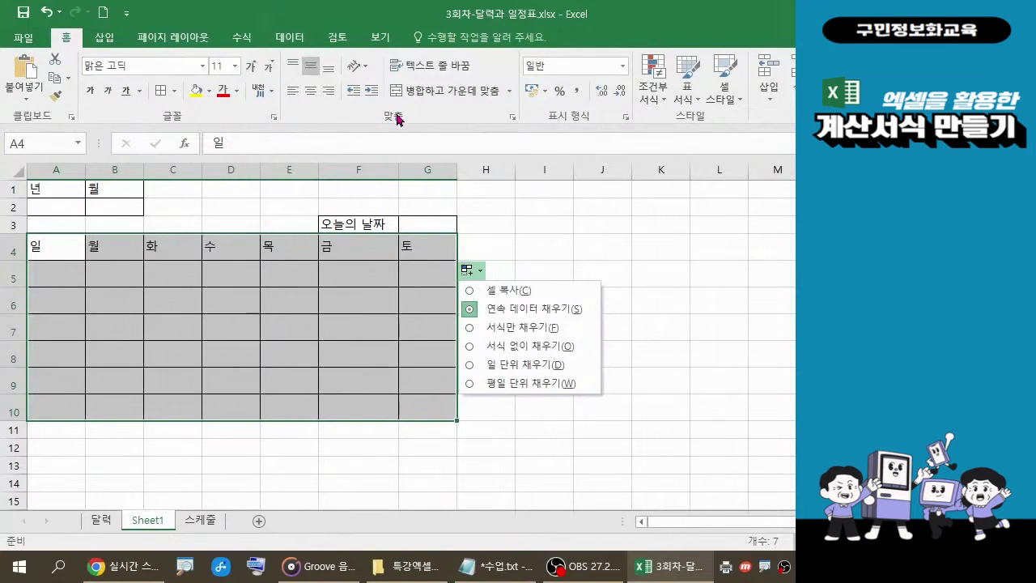
left_click(311, 90)
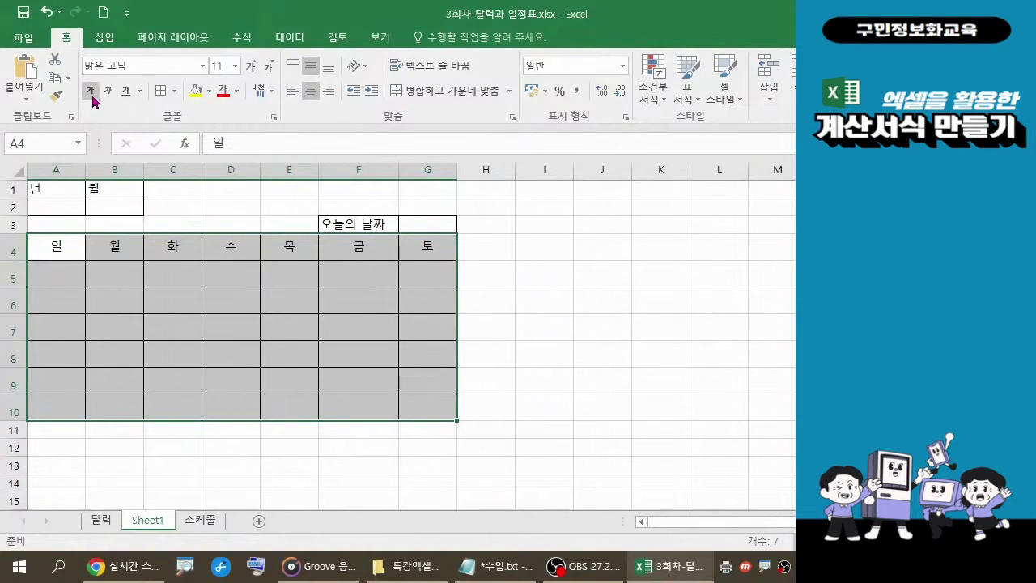
Make the contents of the calendar grid A4:G10 bold.
key("ctrl+q")
key("Escape")
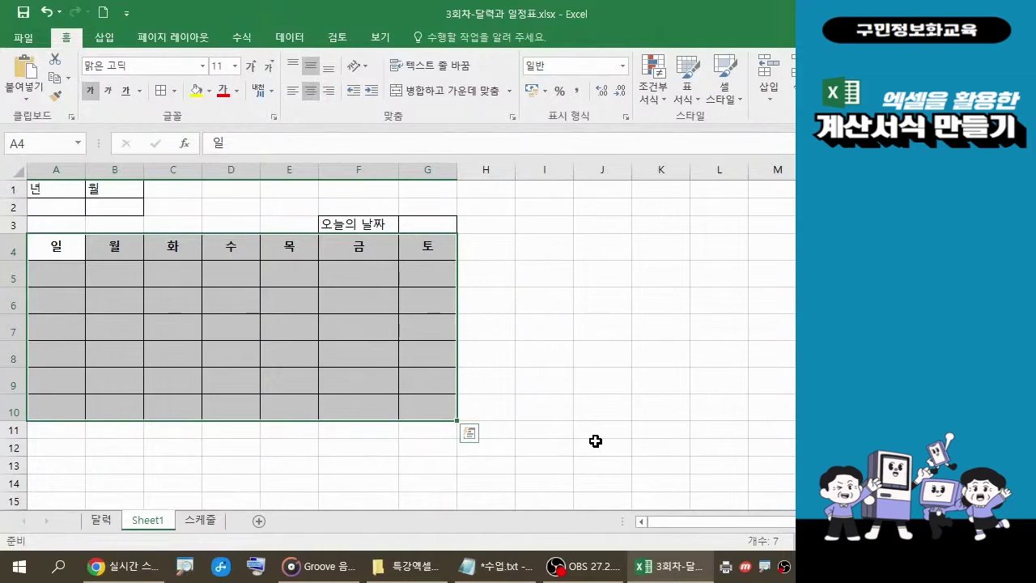
Enter the formula =TODAY() in cell G3 beside the 오늘의 날짜 label.
left_click(505, 557)
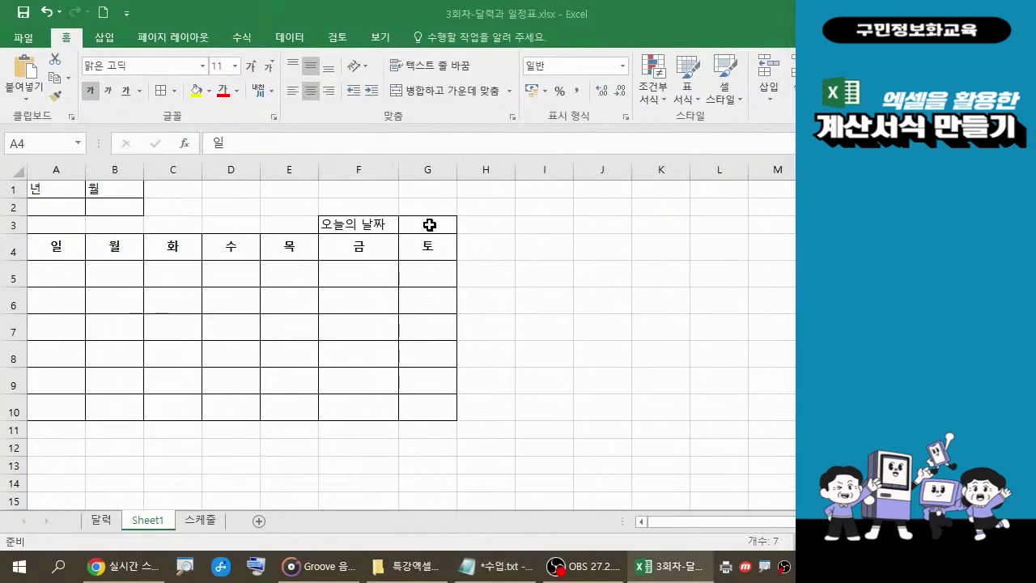
left_click(429, 225)
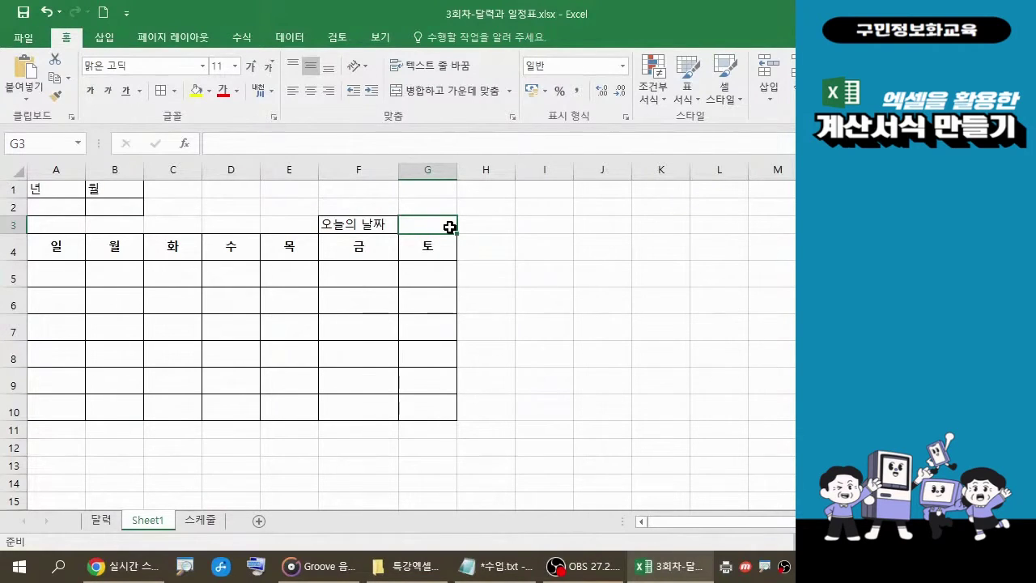
type("=")
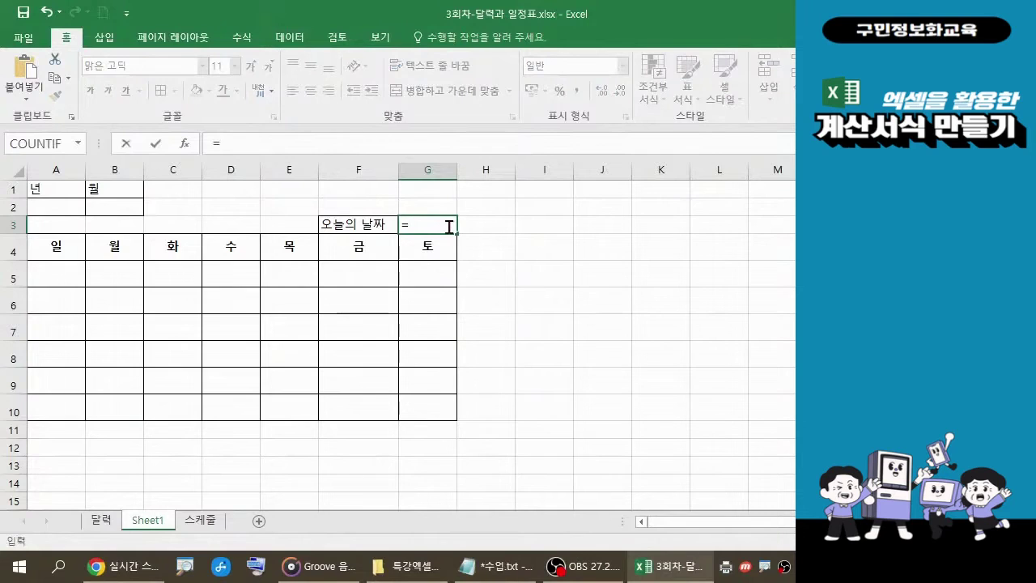
type("TO")
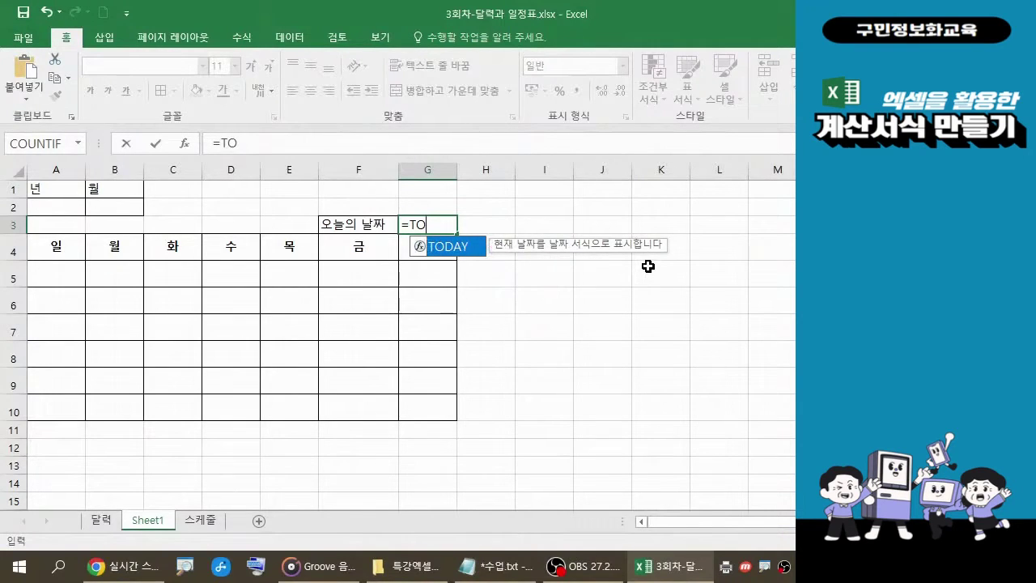
double_click(453, 246)
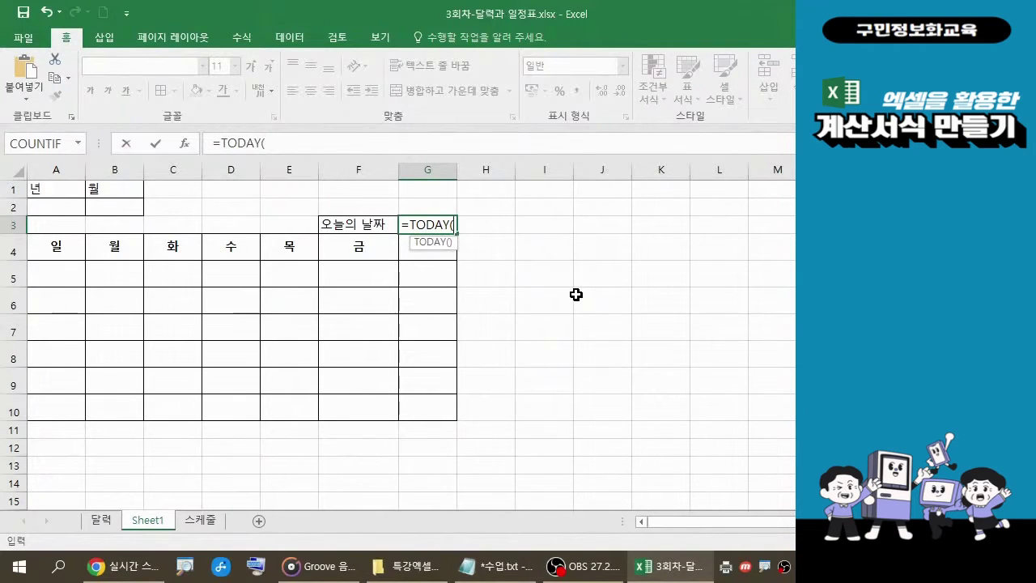
type(")")
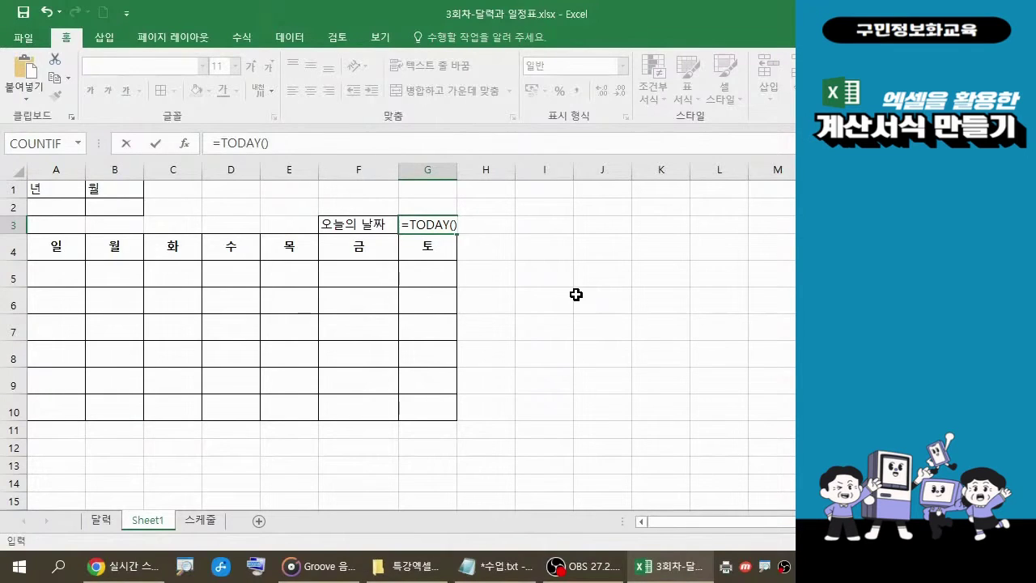
key("Return")
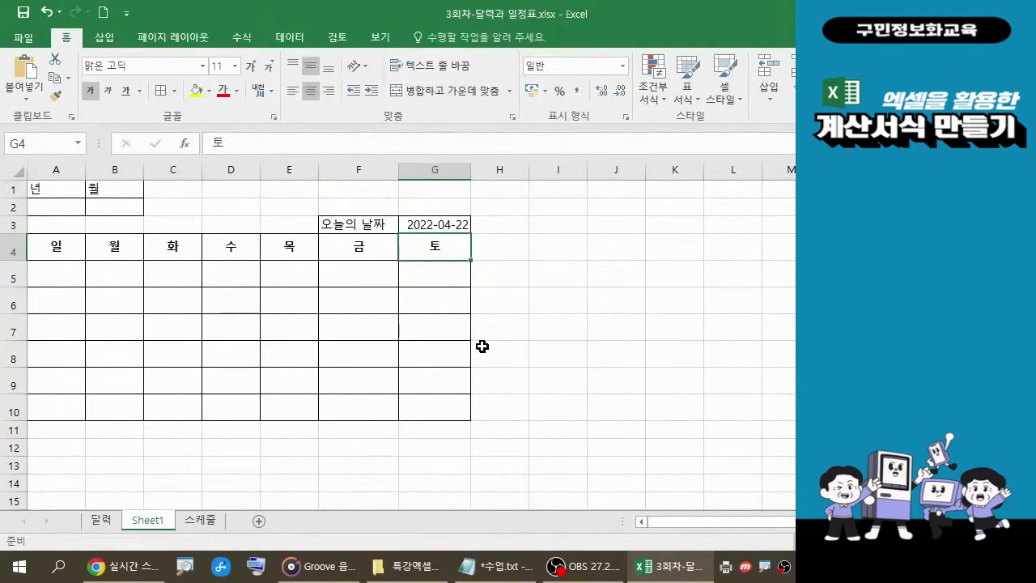
left_click(56, 174)
left_click_drag(56, 174, 415, 165)
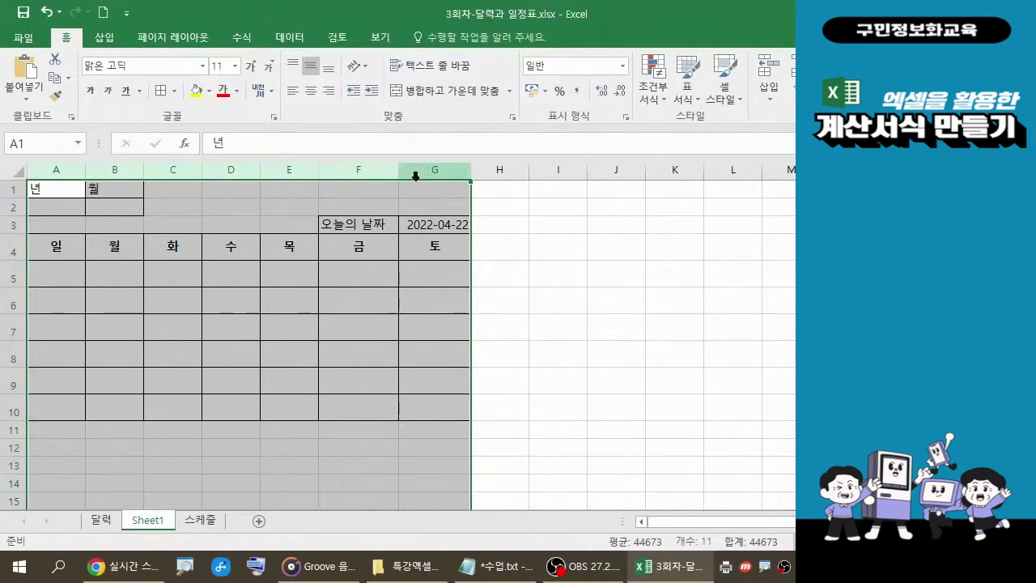
right_click(415, 176)
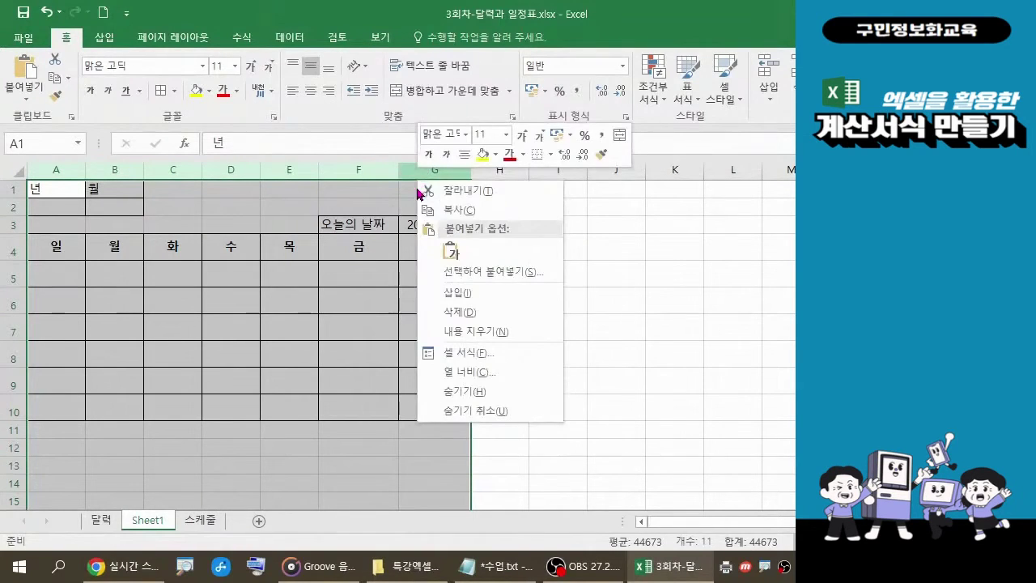
left_click(466, 374)
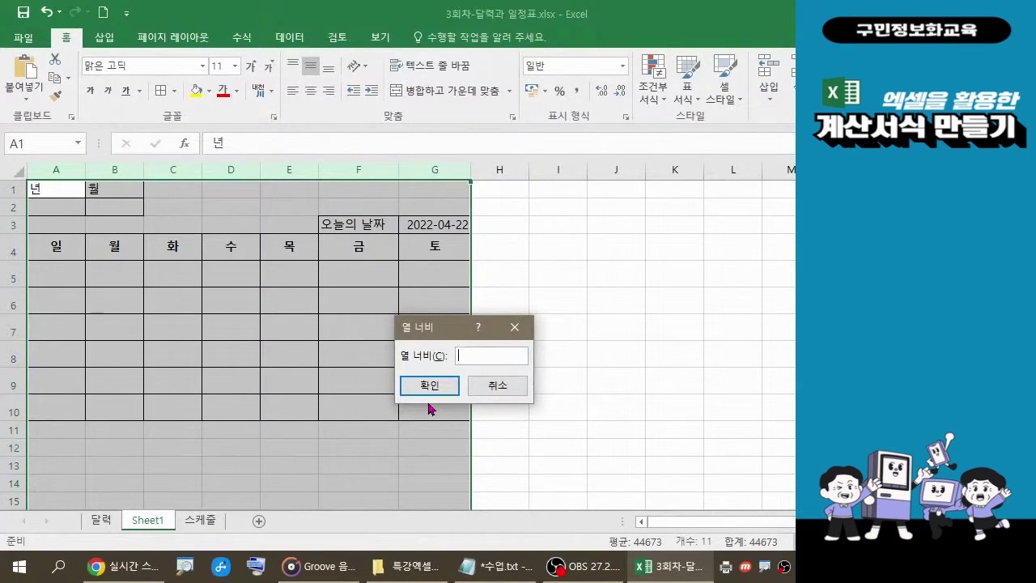
left_click(486, 391)
left_click(608, 326)
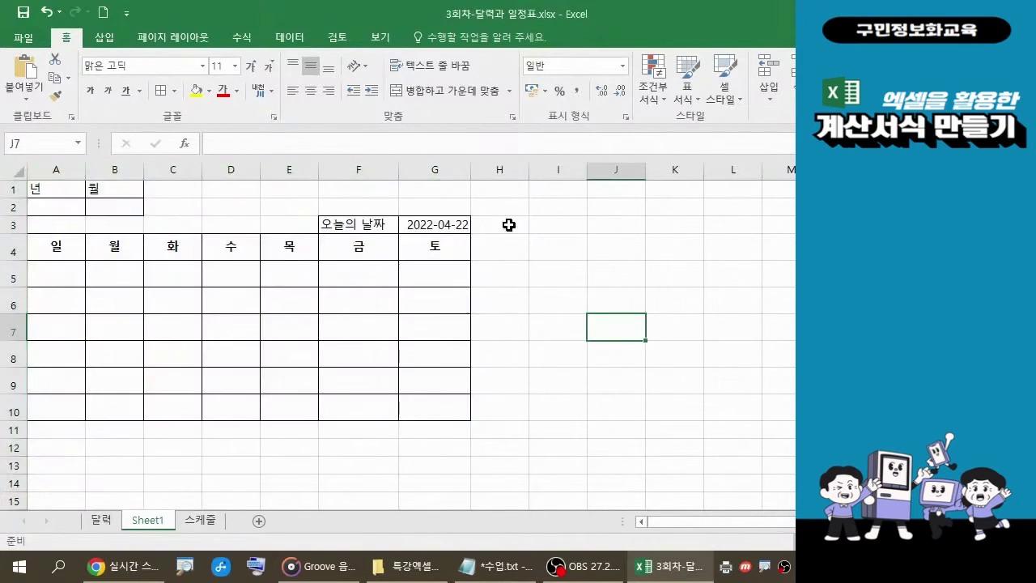
Check the column width of column G without changing it.
left_click(434, 169)
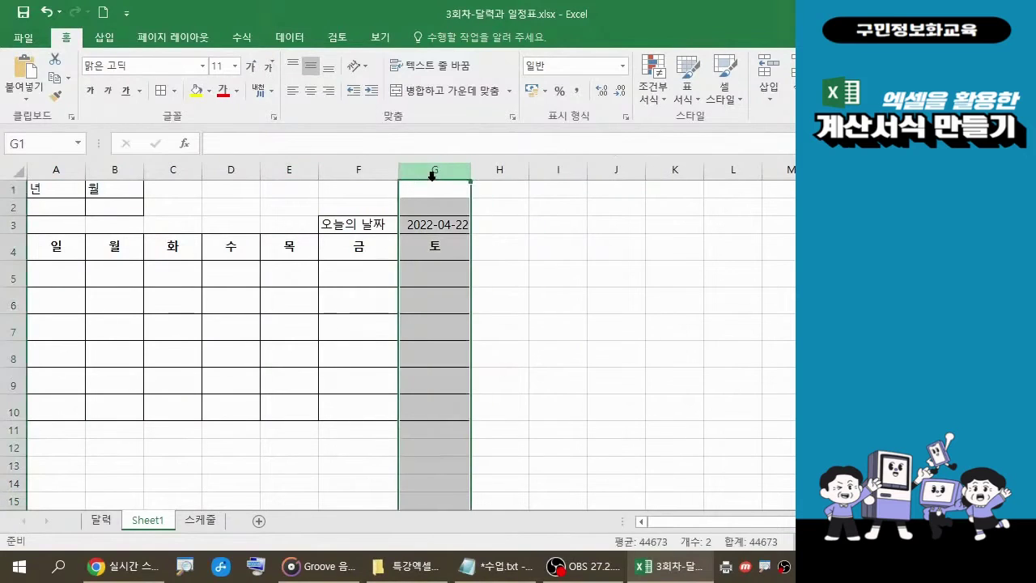
right_click(435, 181)
left_click(482, 371)
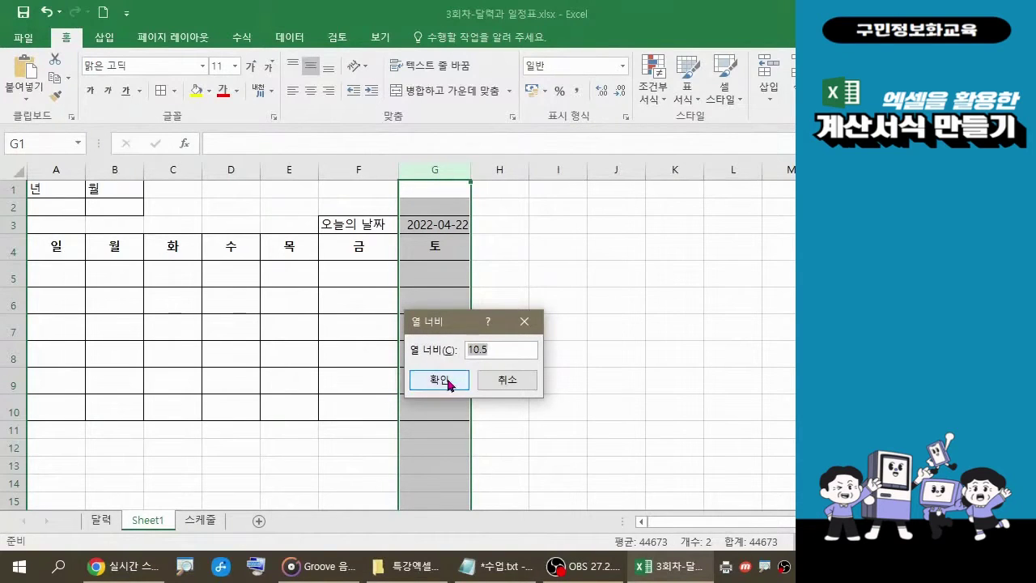
left_click(452, 380)
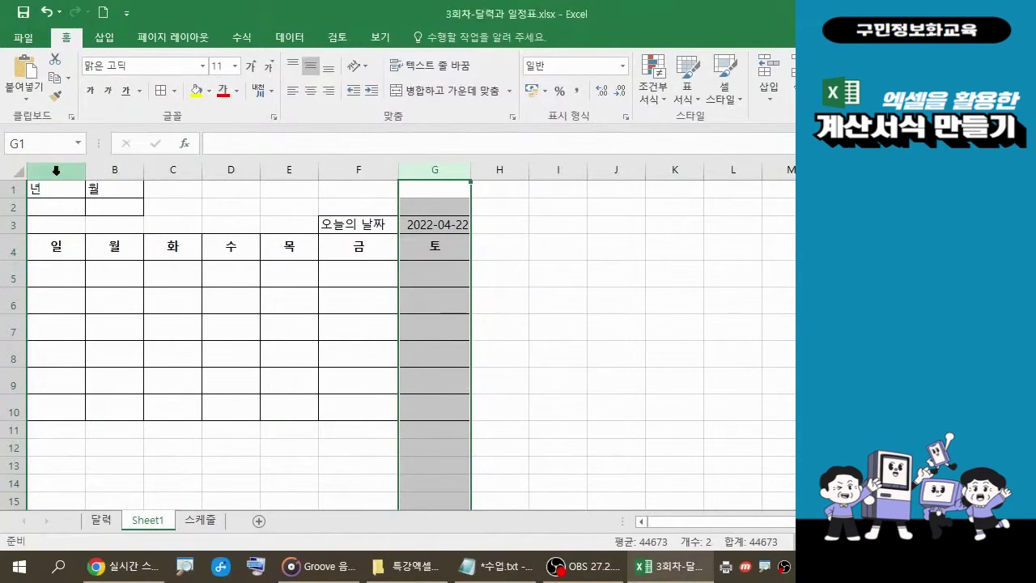
Set the width of columns A to G to 11.
left_click_drag(57, 170, 433, 174)
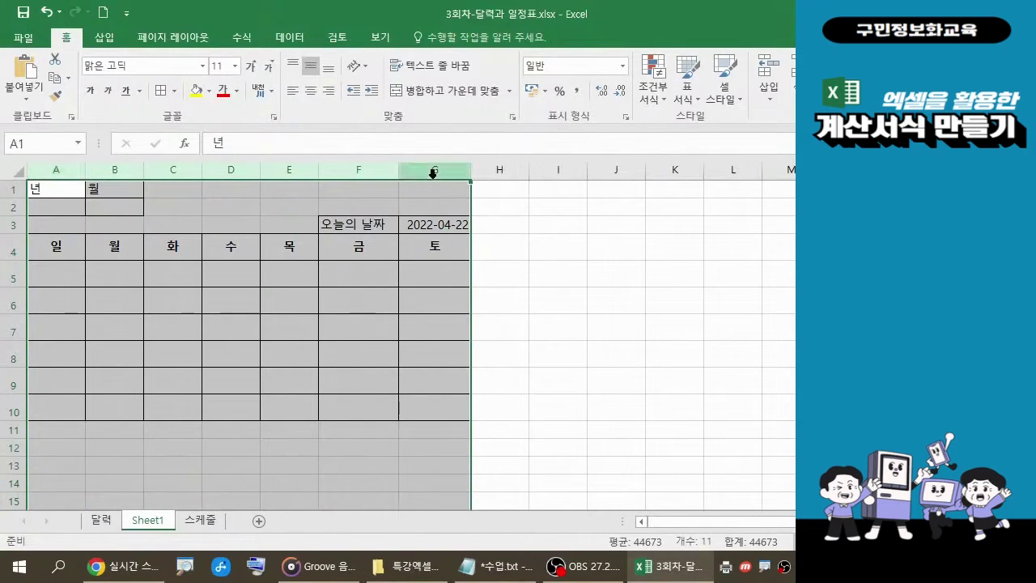
right_click(434, 176)
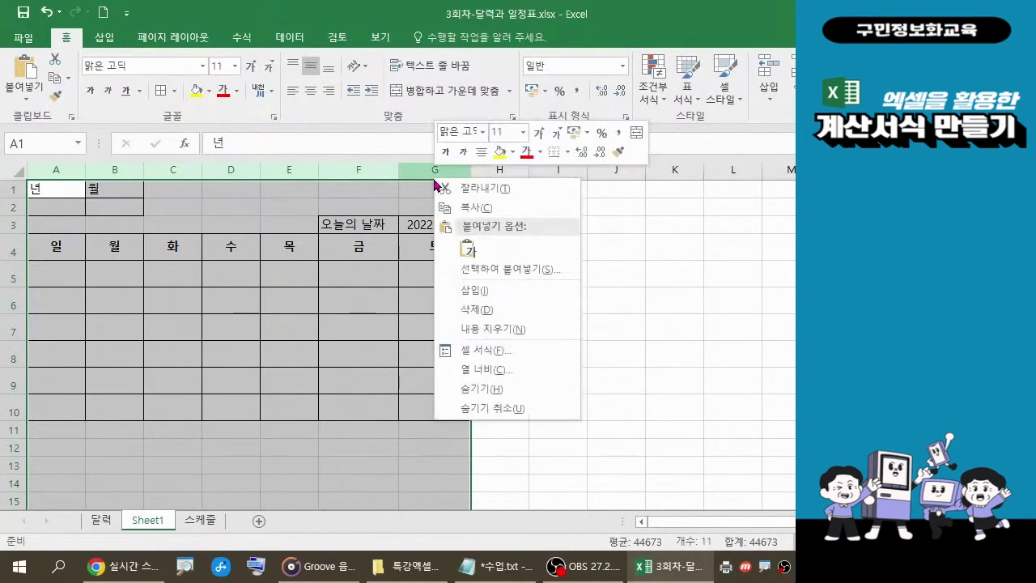
left_click(504, 374)
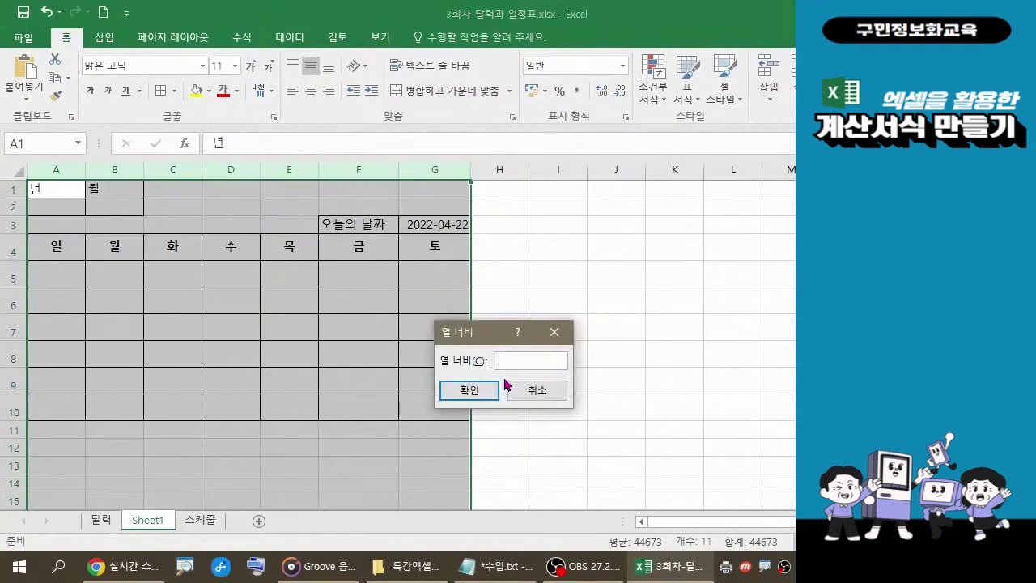
type("11")
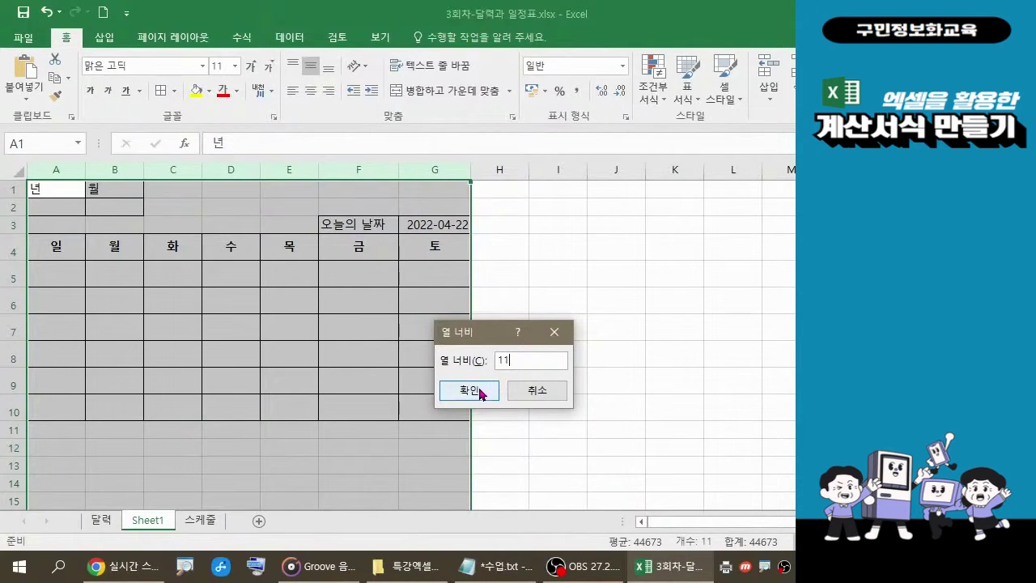
left_click(480, 389)
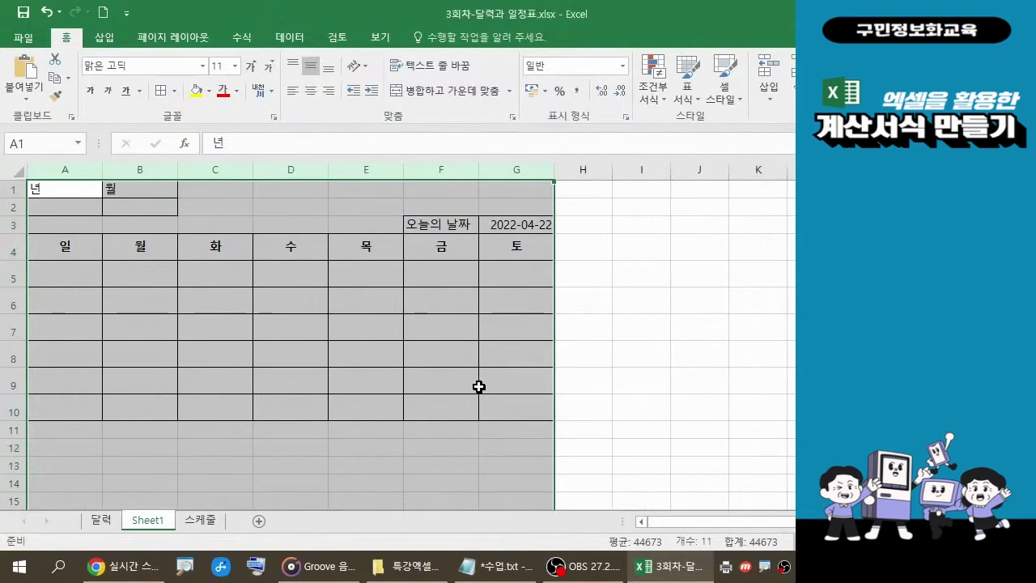
Enter the formula =YEAR(G3) in cell A2 under the 년 heading to extract the year from today's date.
left_click(497, 572)
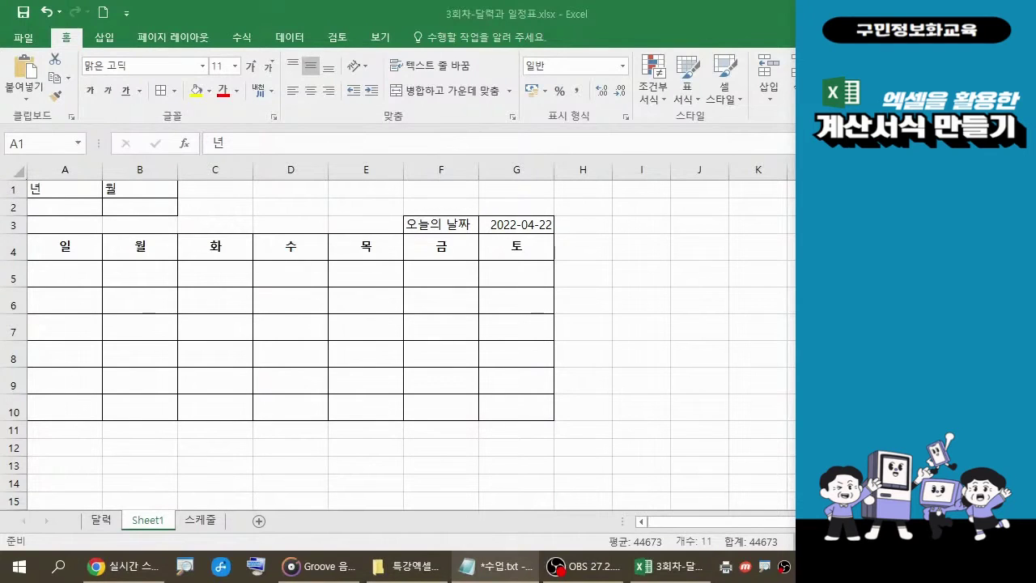
left_click(522, 223)
left_click(522, 223)
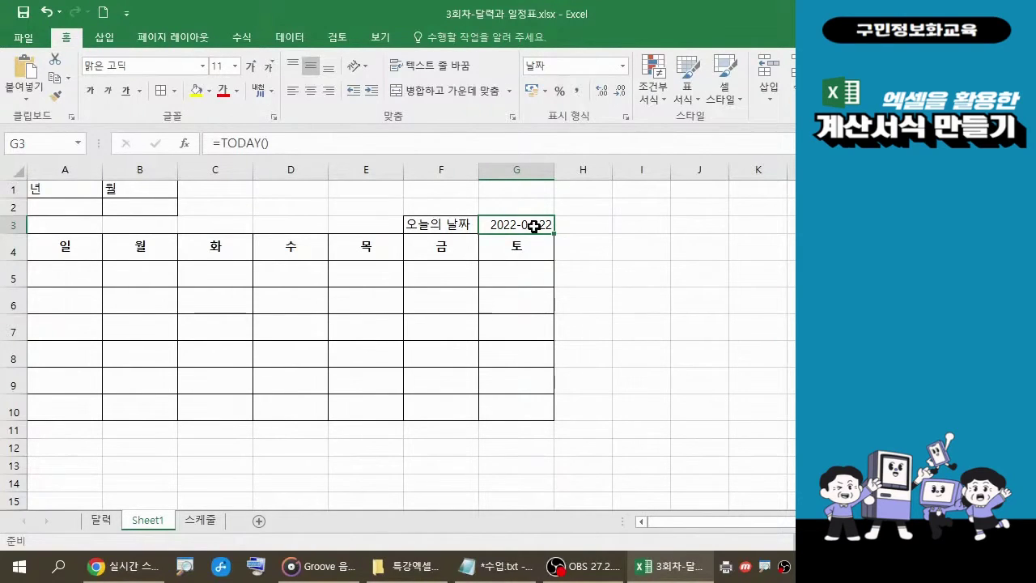
left_click(80, 207)
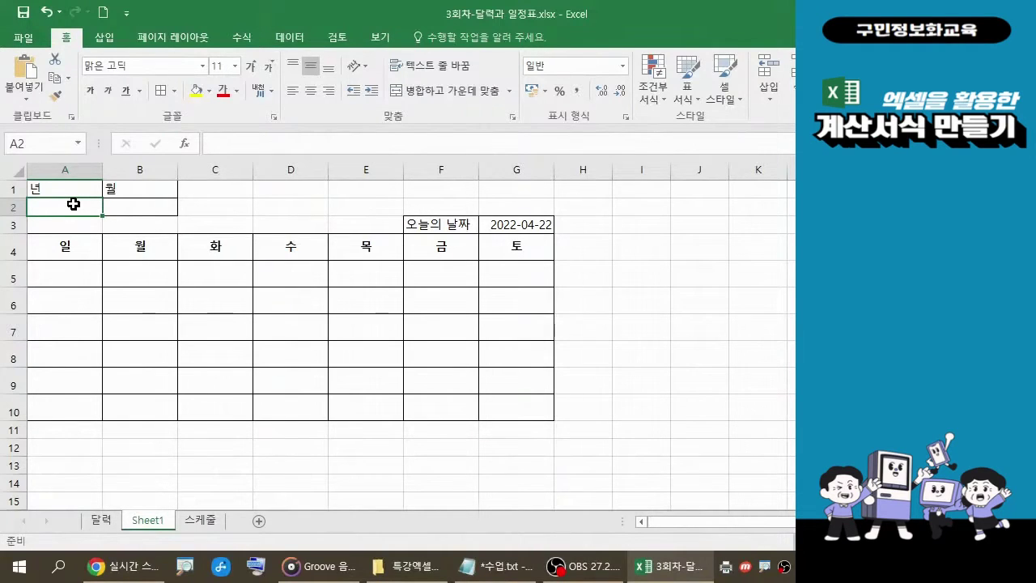
double_click(73, 204)
type("=")
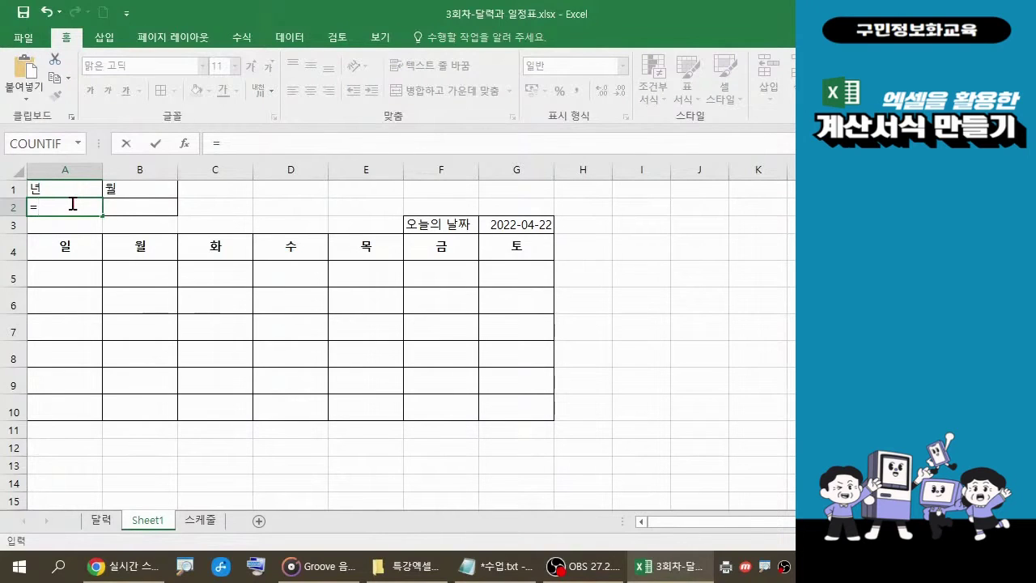
type("Y")
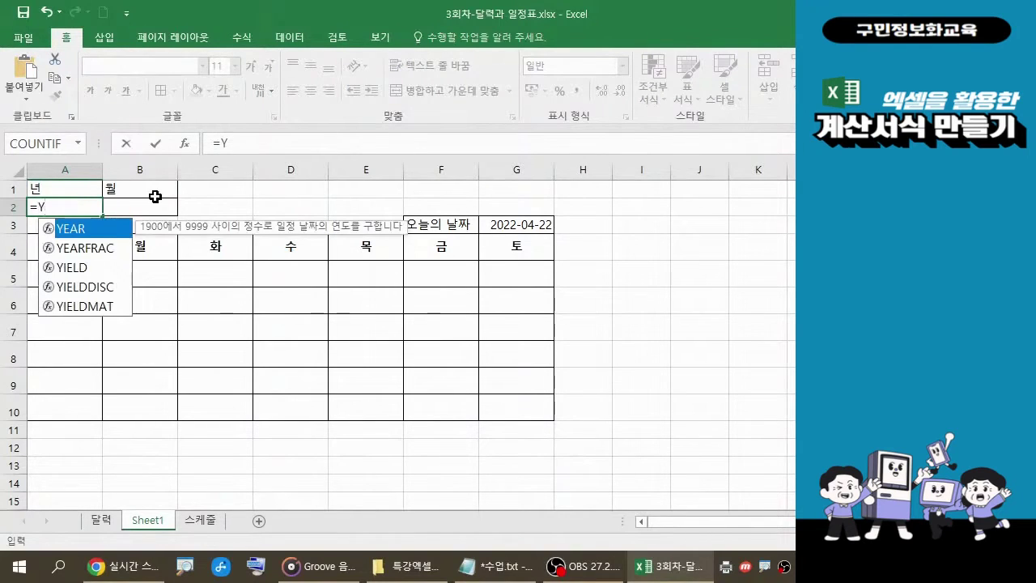
double_click(72, 229)
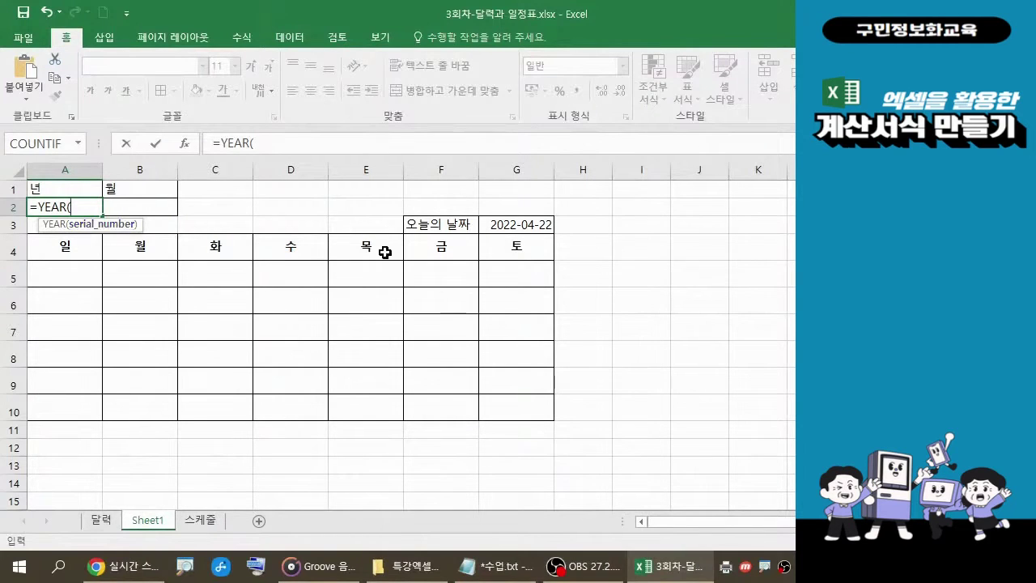
left_click(526, 230)
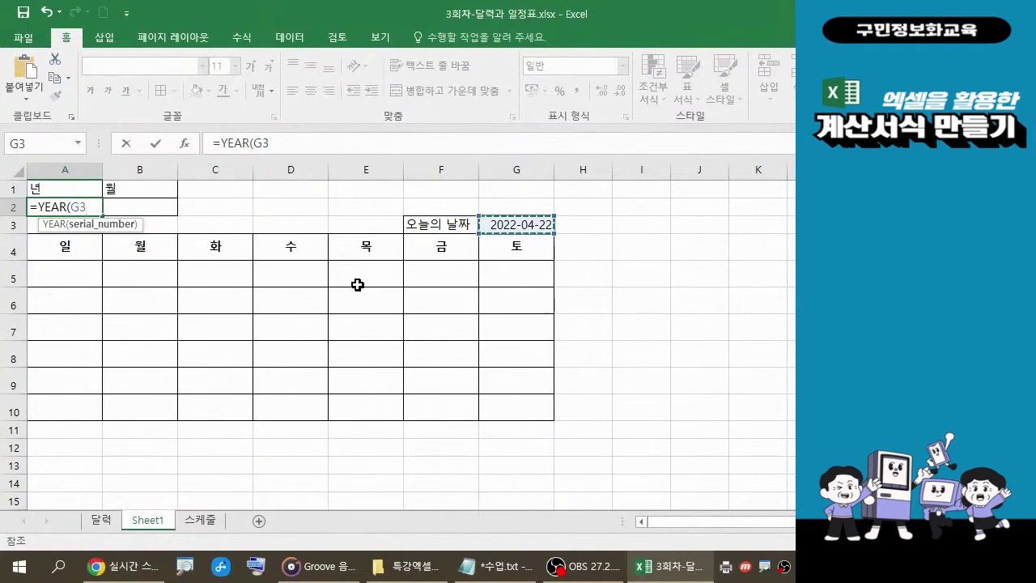
type(")")
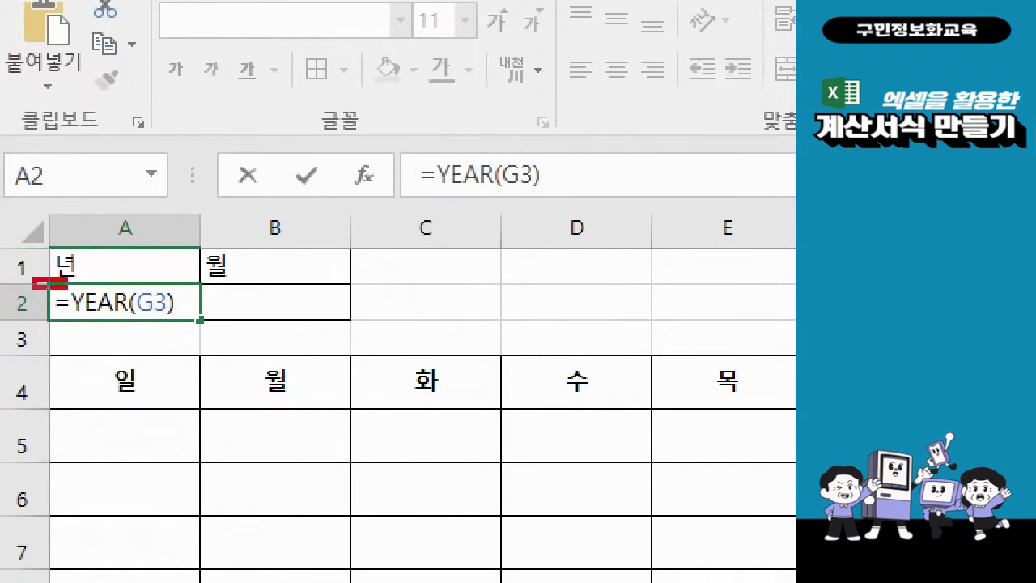
left_click_drag(66, 286, 207, 329)
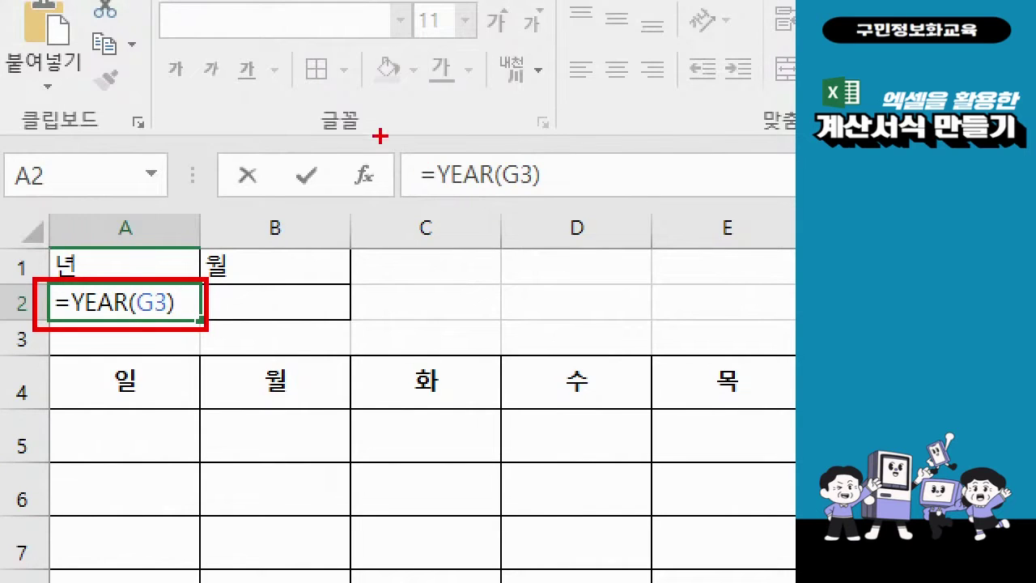
left_click_drag(379, 135, 567, 206)
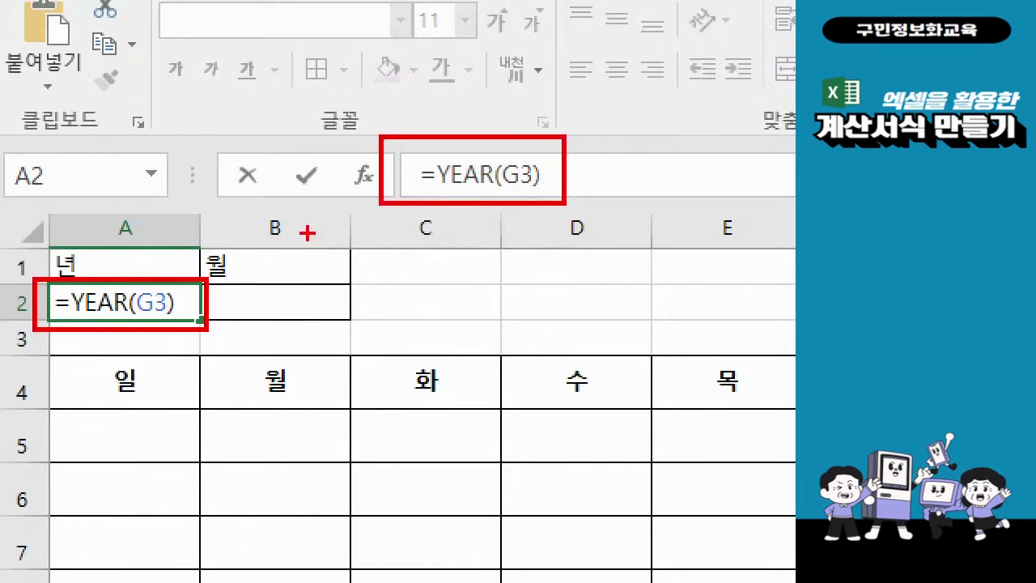
left_click_drag(349, 213, 256, 264)
left_click_drag(364, 233, 260, 293)
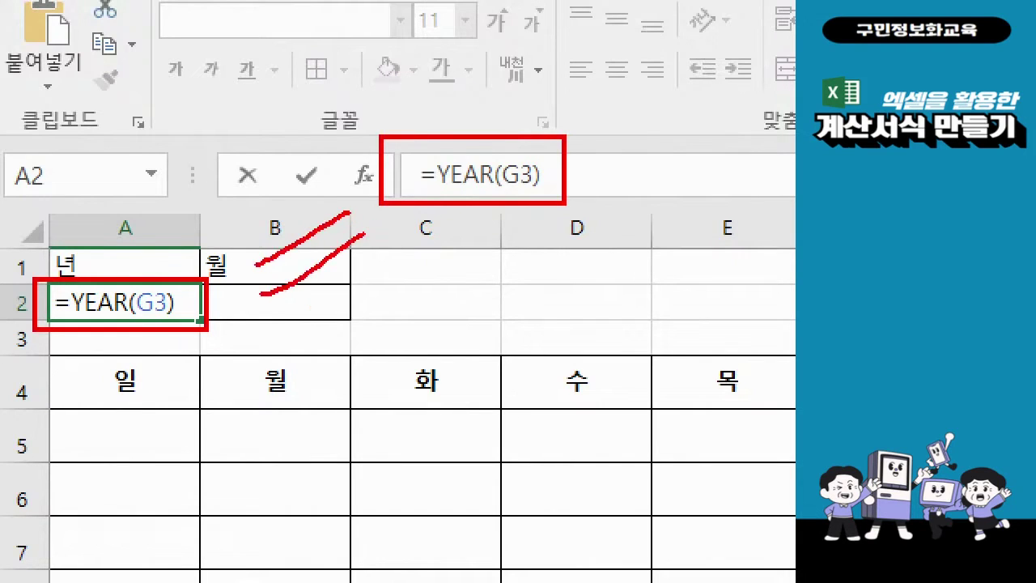
mouse_move(604, 209)
left_mouse_down()
mouse_move(598, 255)
mouse_move(537, 262)
mouse_move(557, 279)
left_mouse_up()
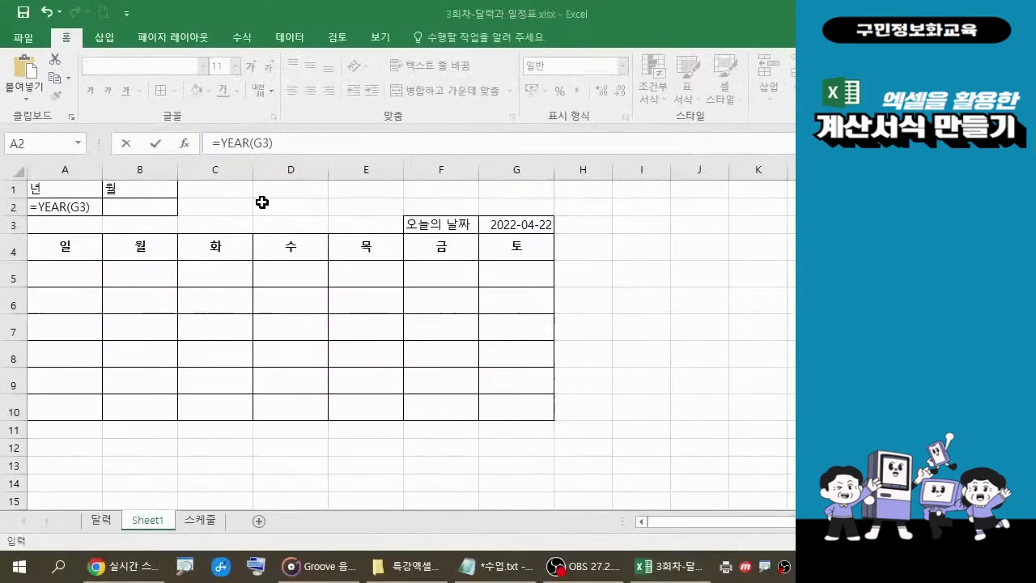
key("Return")
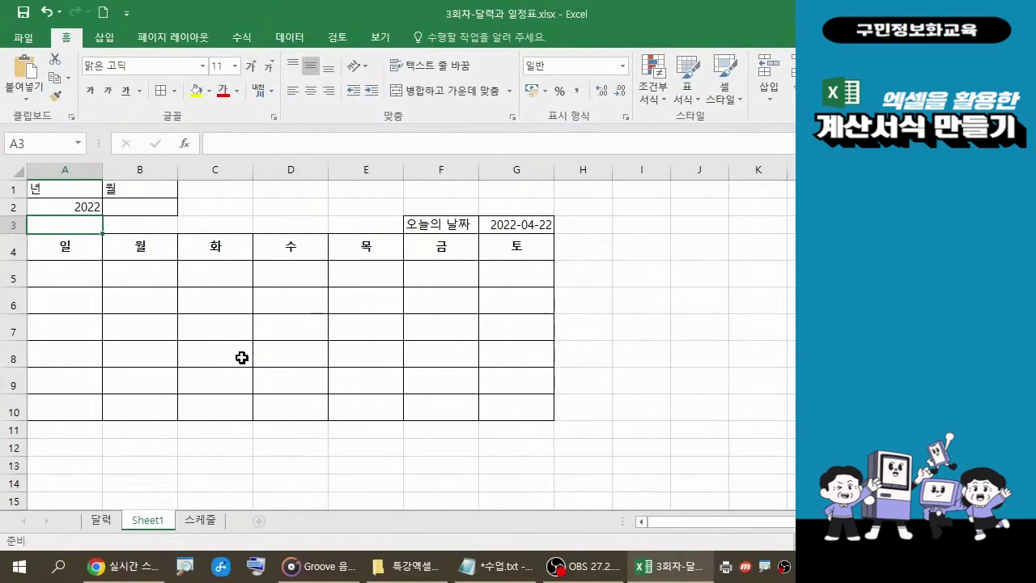
Review the YEAR formula text in cell A2, switching between the worksheet and the 수업.txt notes.
left_click(508, 570)
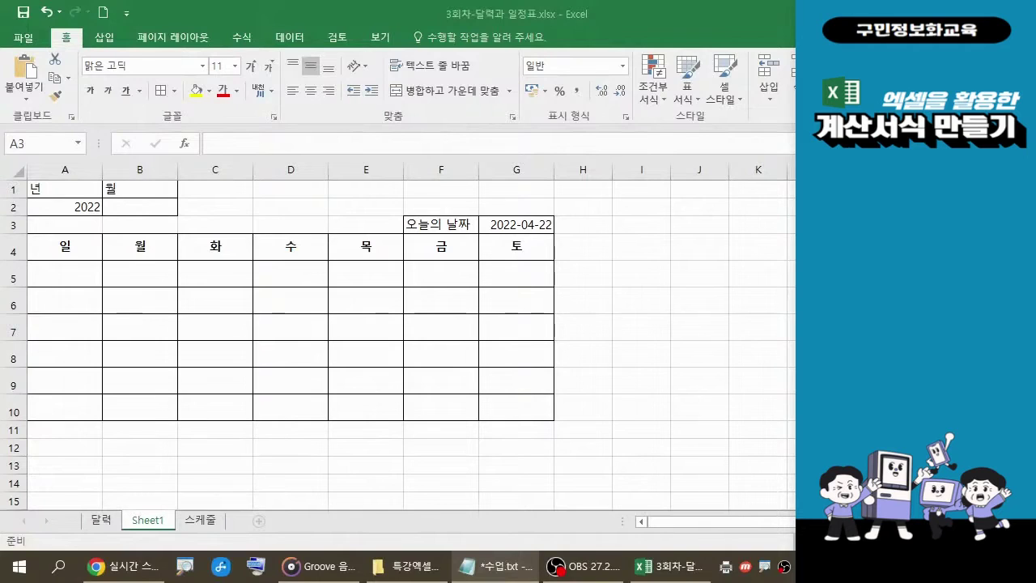
left_click(60, 206)
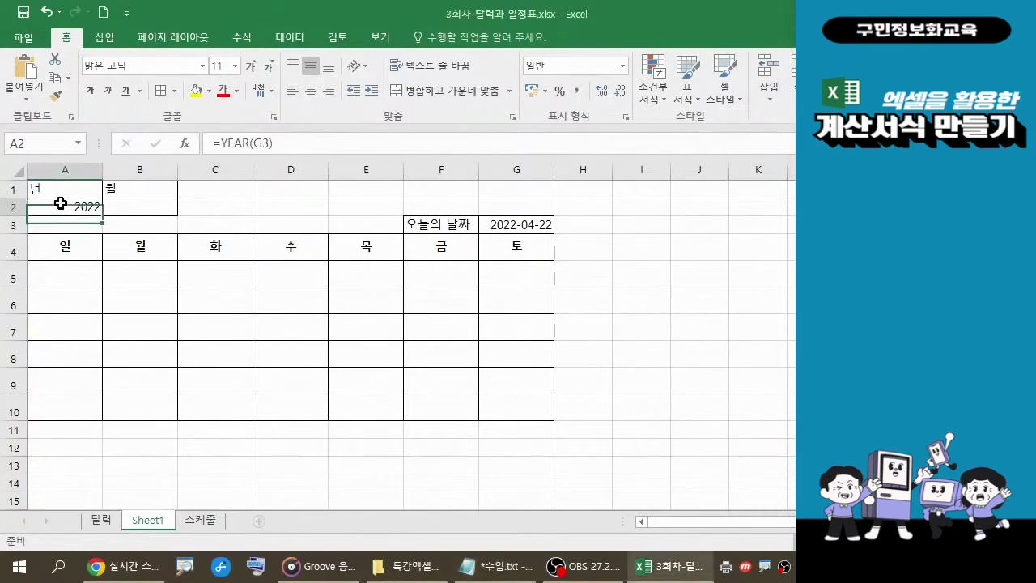
left_click(290, 146)
left_click_drag(290, 145, 209, 145)
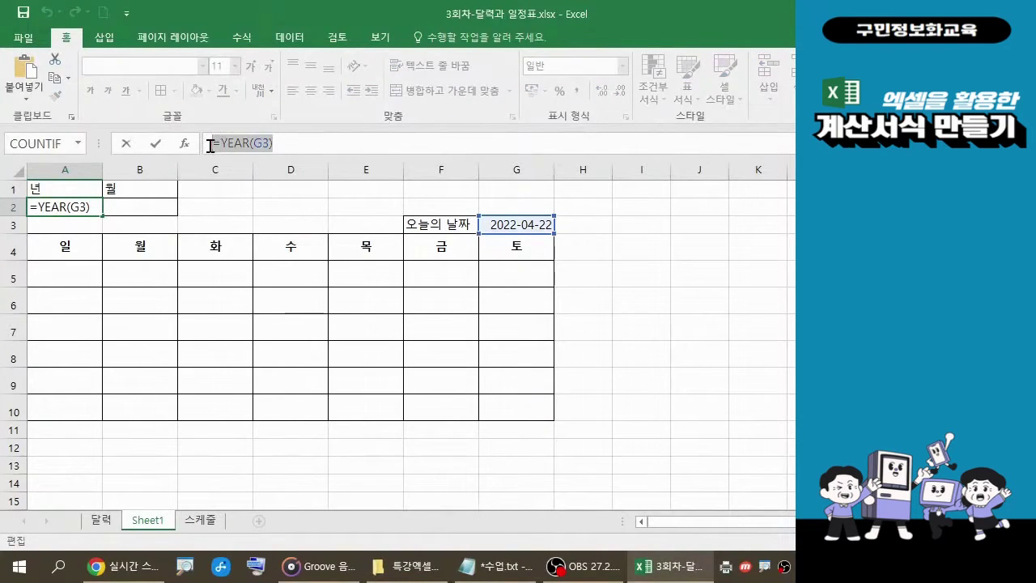
left_click(498, 564)
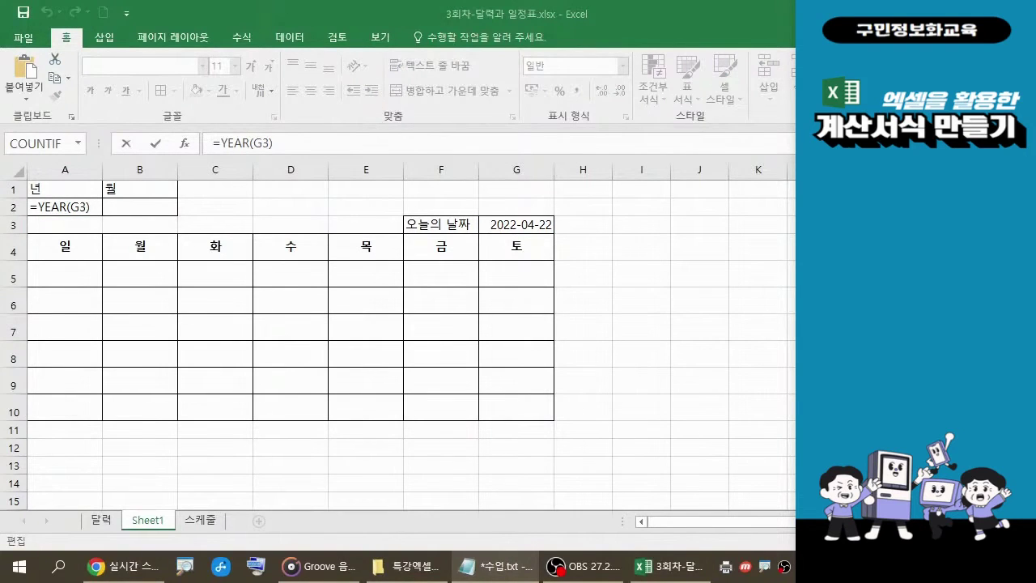
left_click(289, 143)
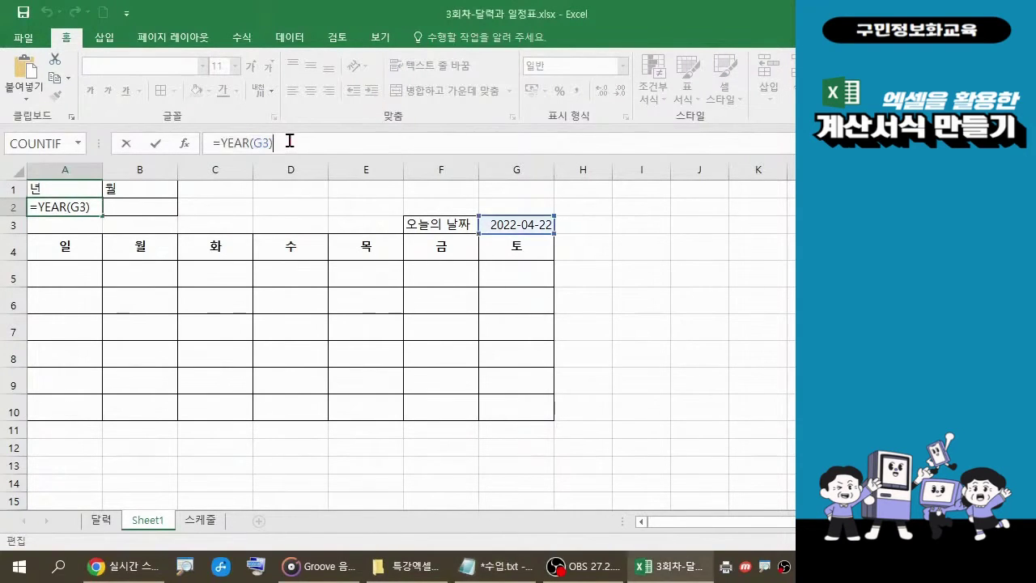
key("Return")
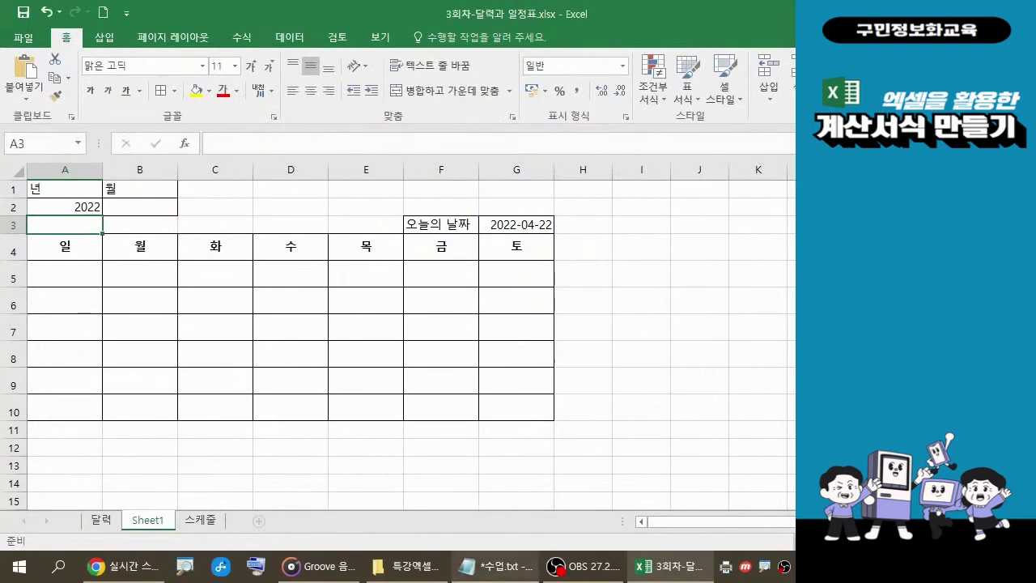
key("alt+Tab")
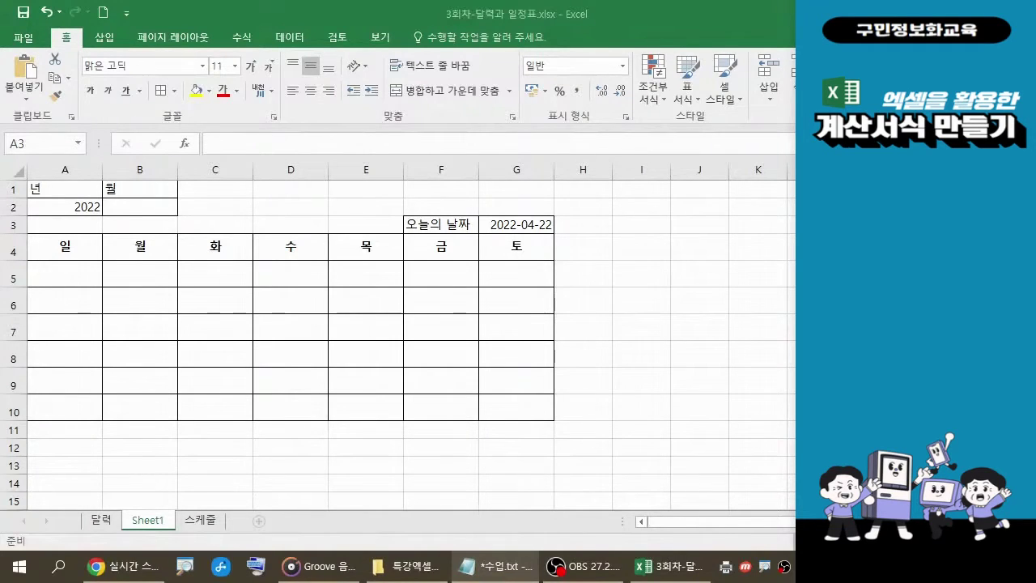
Enter the formula =MONTH(G3) in cell B2 under the 월 heading to extract the month from today's date.
left_click(152, 206)
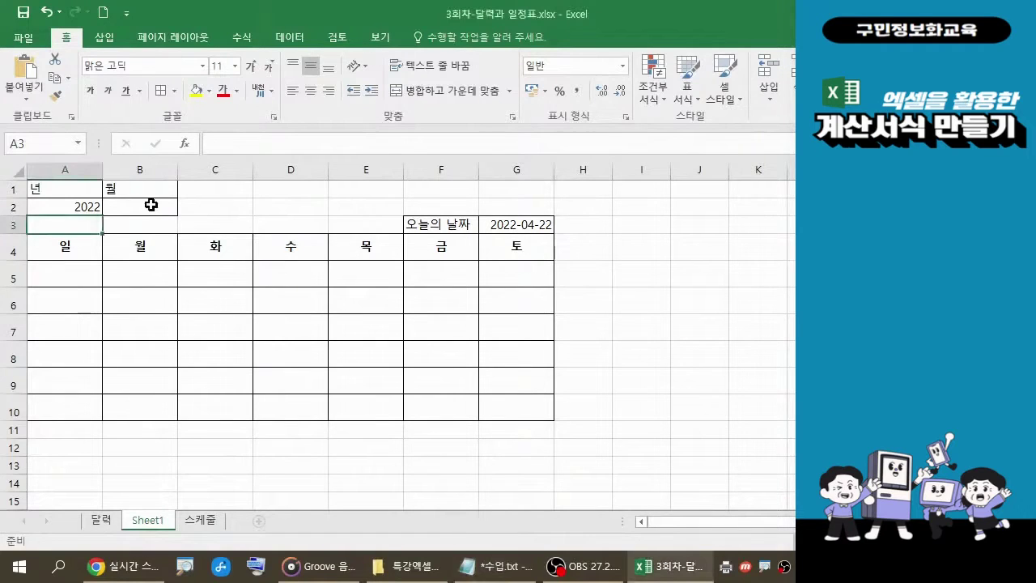
left_click(151, 206)
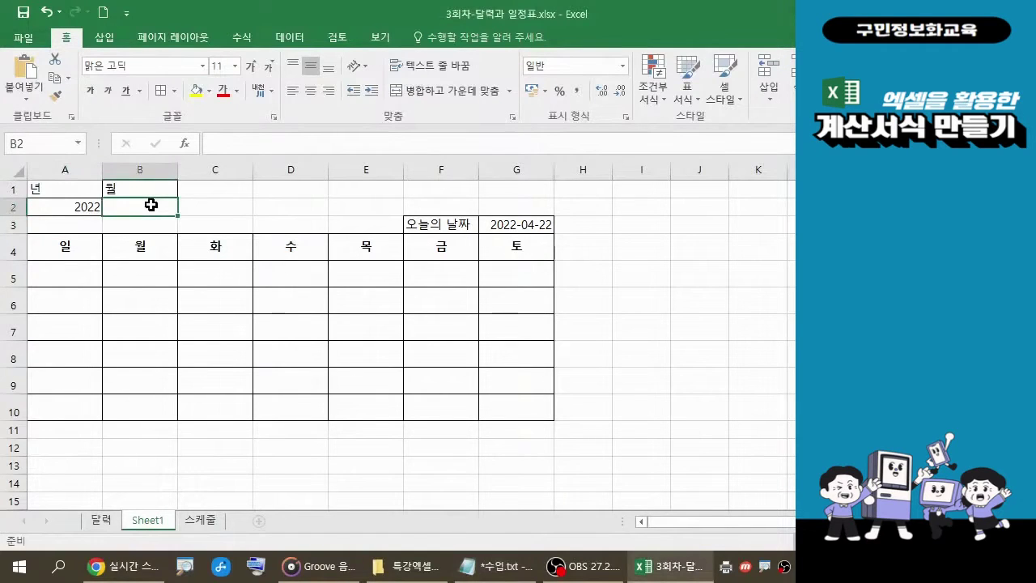
type("=")
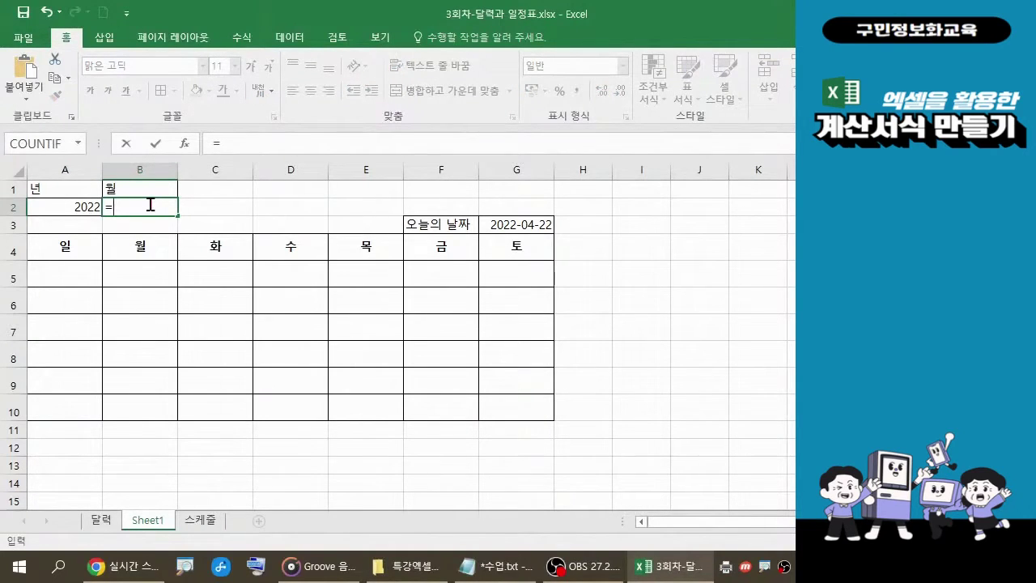
type("M")
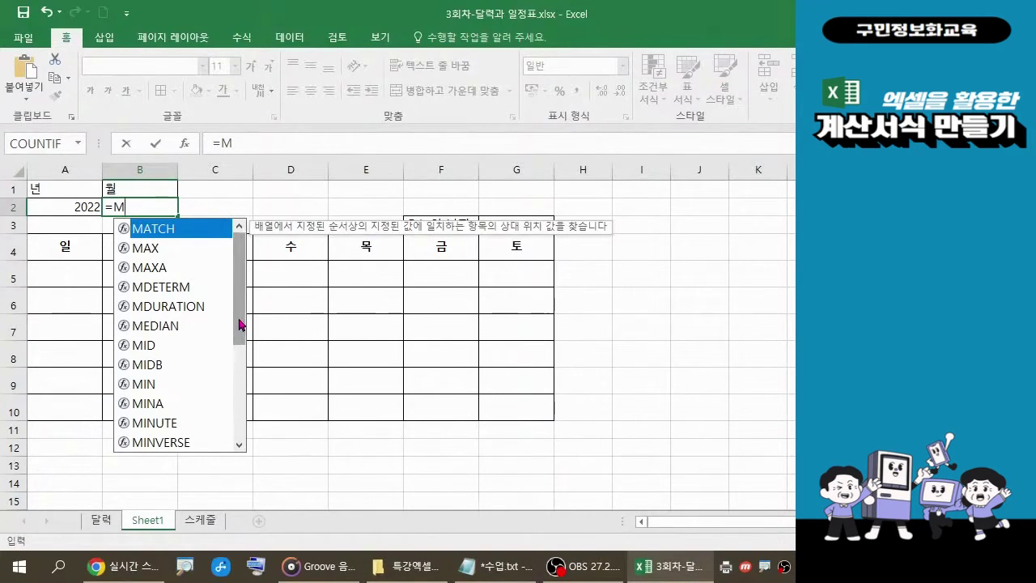
left_click_drag(240, 324, 237, 390)
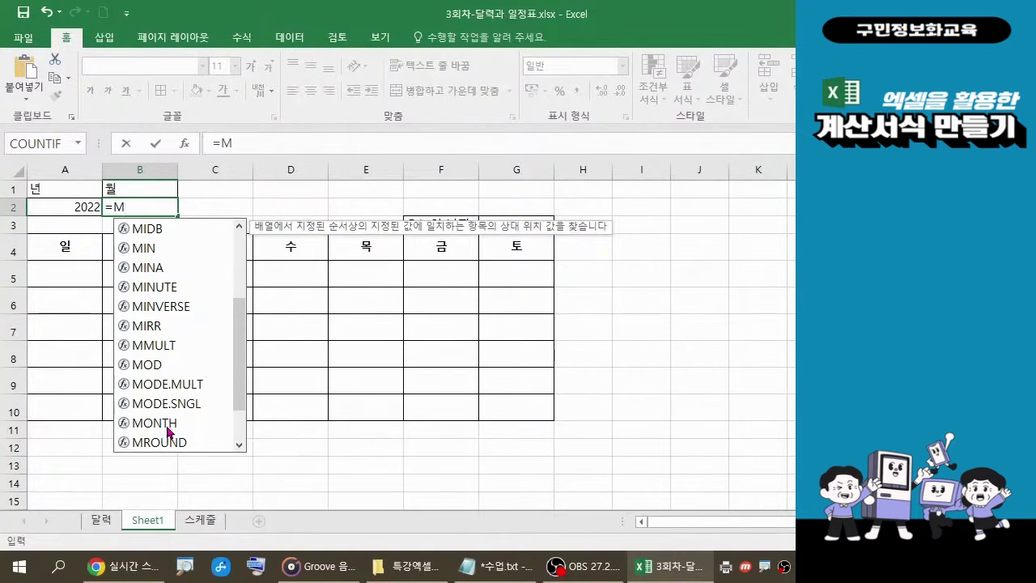
left_click(168, 430)
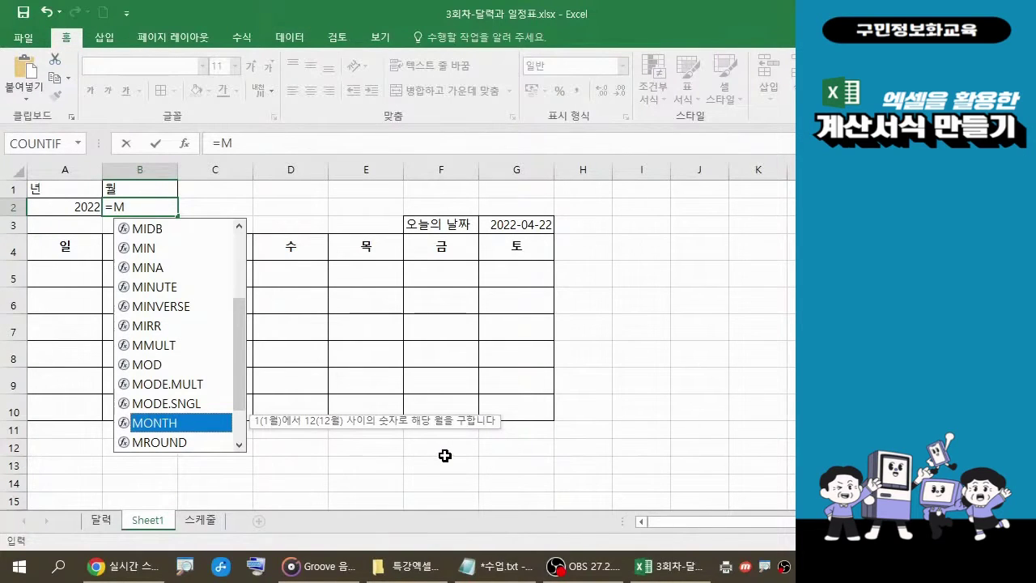
double_click(185, 423)
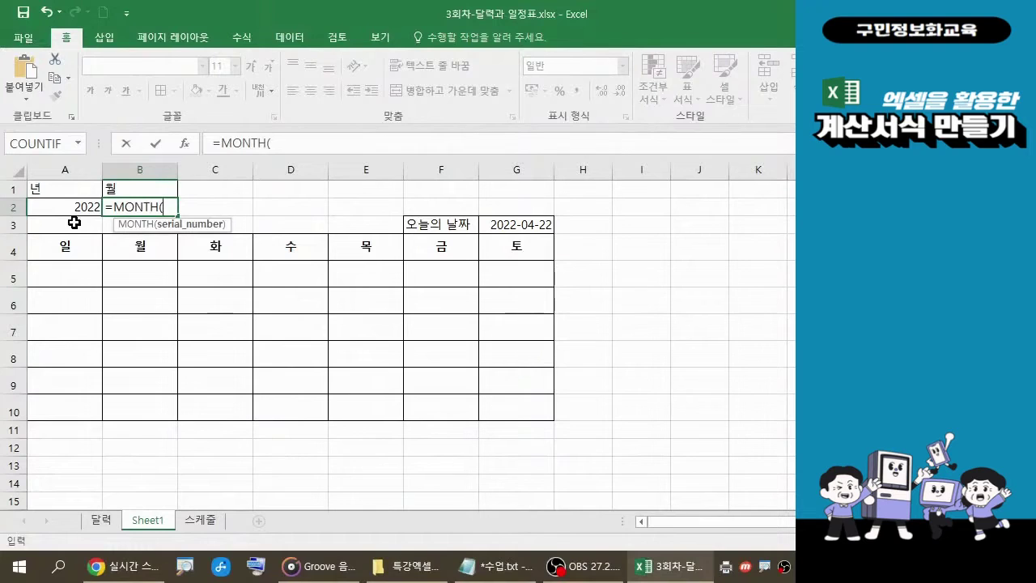
left_click(528, 231)
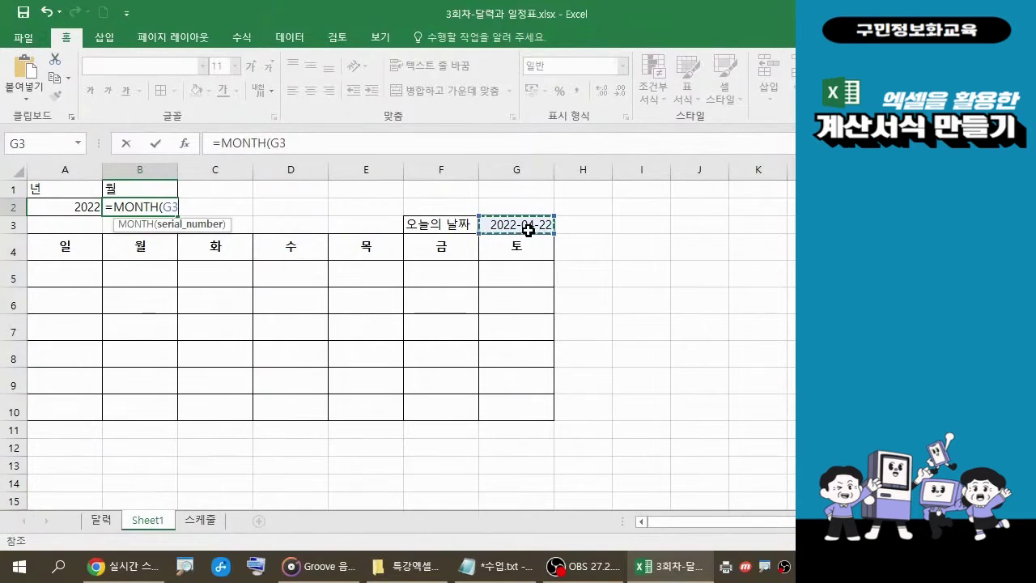
type(")")
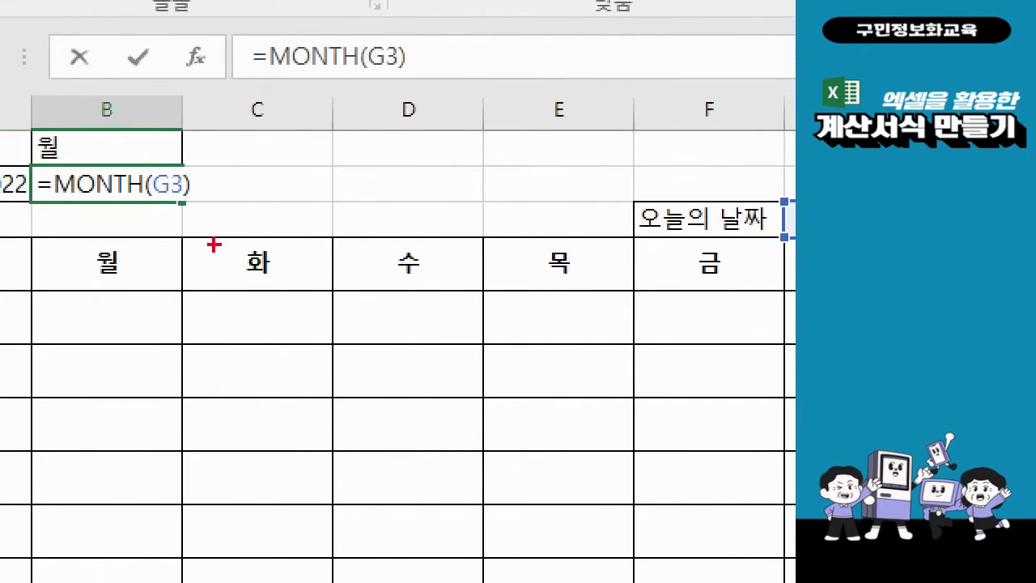
left_click_drag(24, 163, 193, 212)
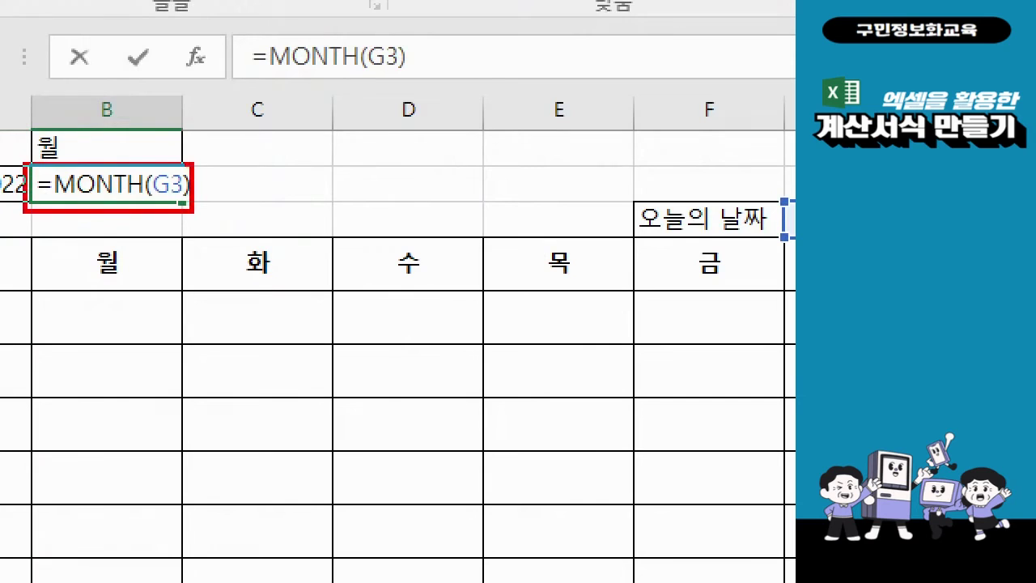
left_click_drag(208, 34, 407, 86)
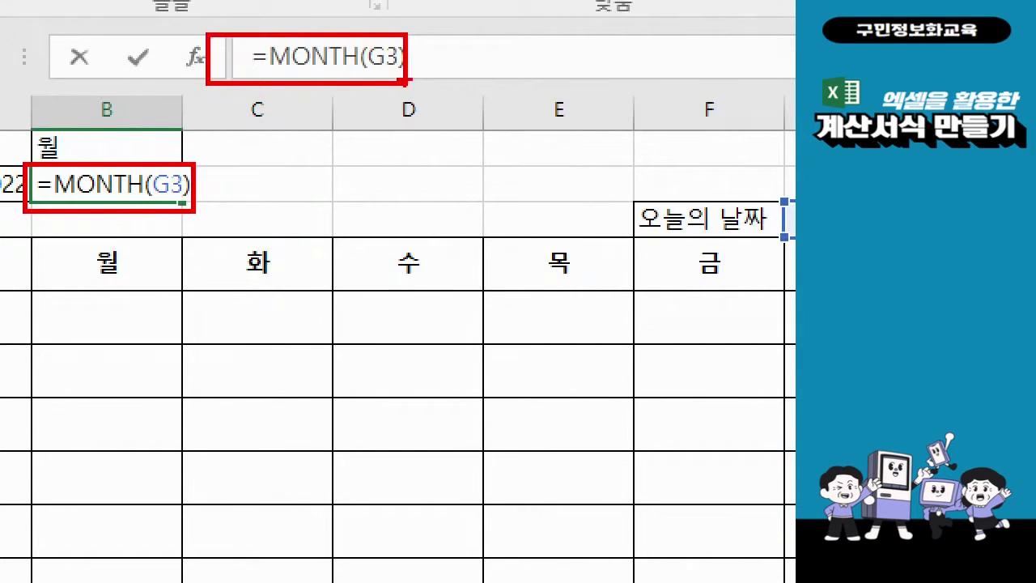
mouse_move(444, 72)
left_mouse_down()
mouse_move(407, 113)
mouse_move(416, 132)
left_mouse_up()
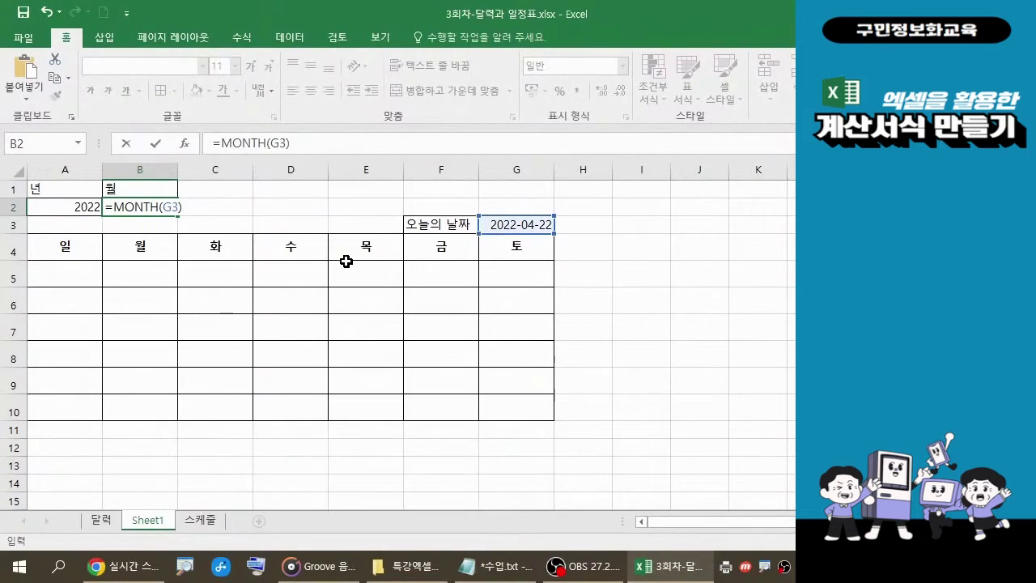
key("Return")
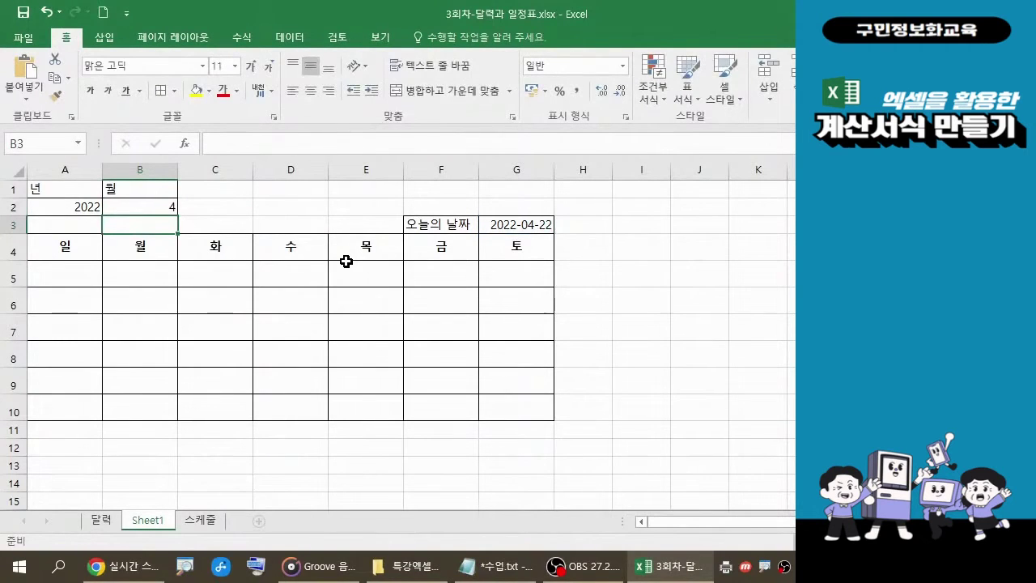
Review the MONTH formula text in cell B2, switching to the 수업.txt notes and back to the worksheet.
left_click(155, 208)
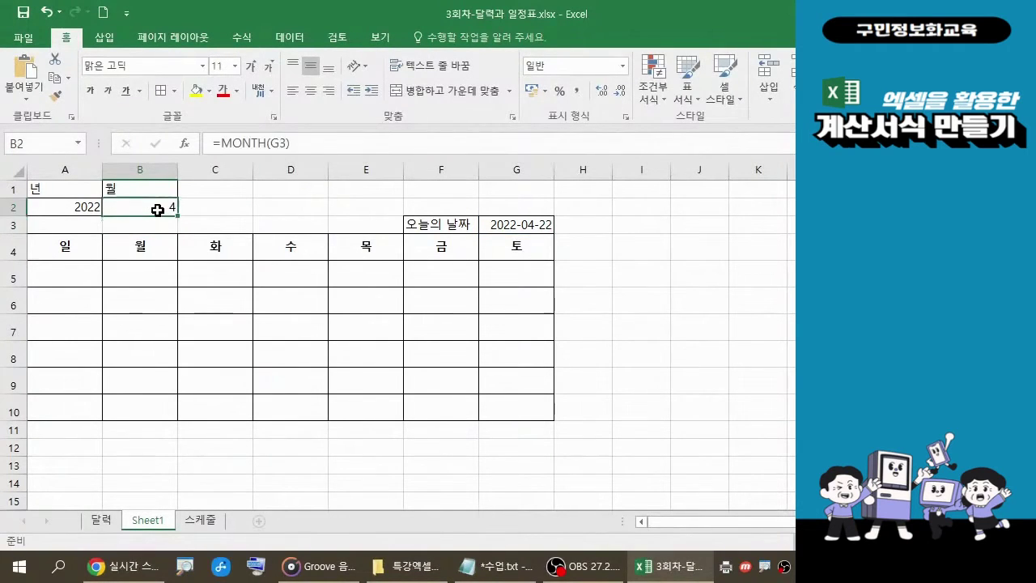
left_click(305, 142)
left_click_drag(304, 142, 213, 142)
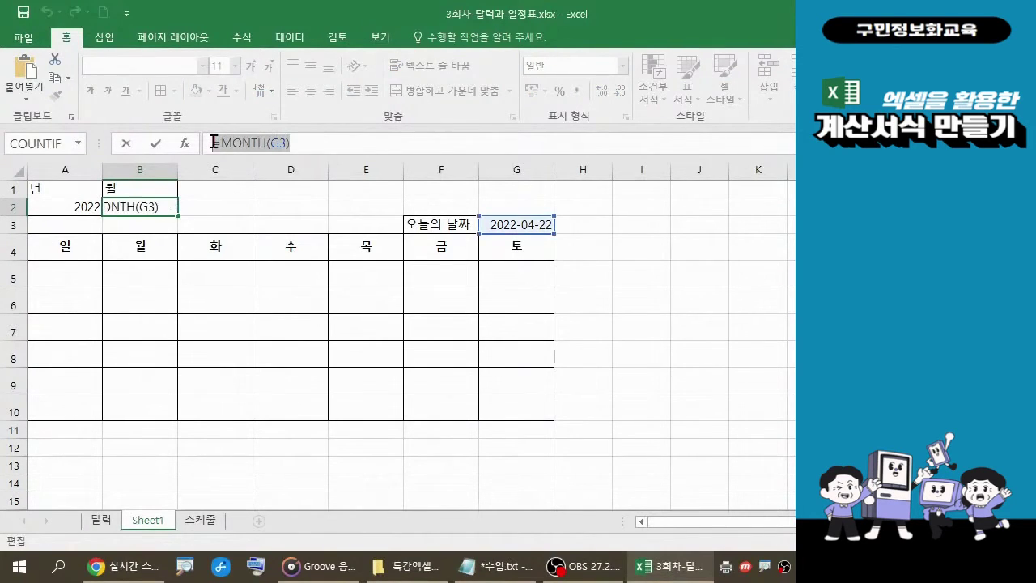
left_click(508, 571)
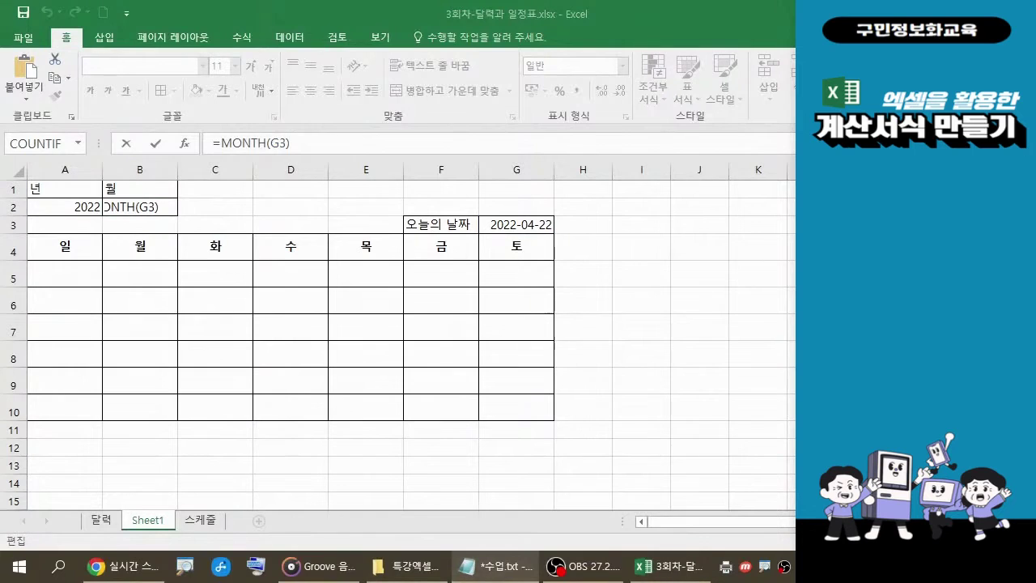
left_click(319, 136)
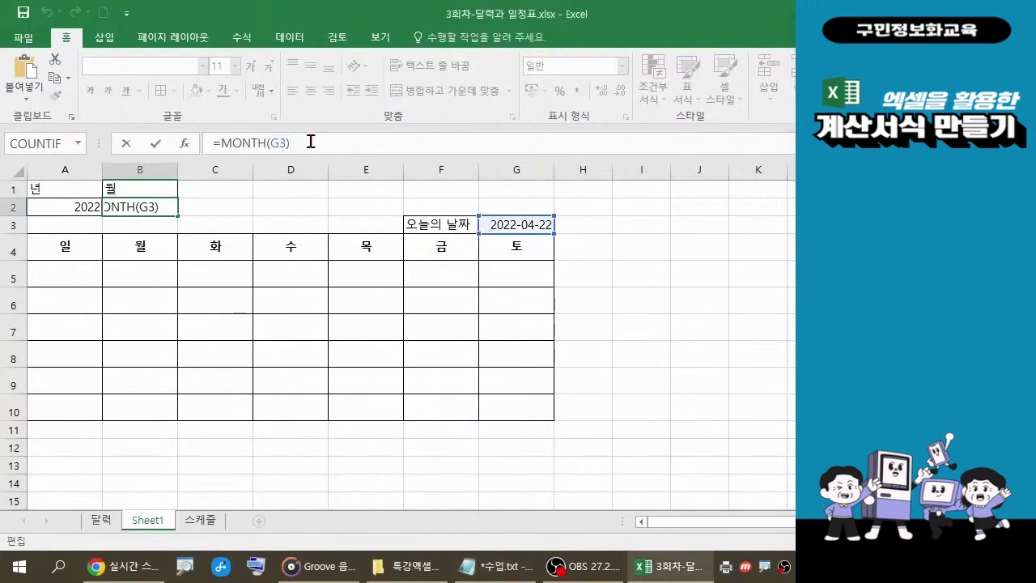
key("Return")
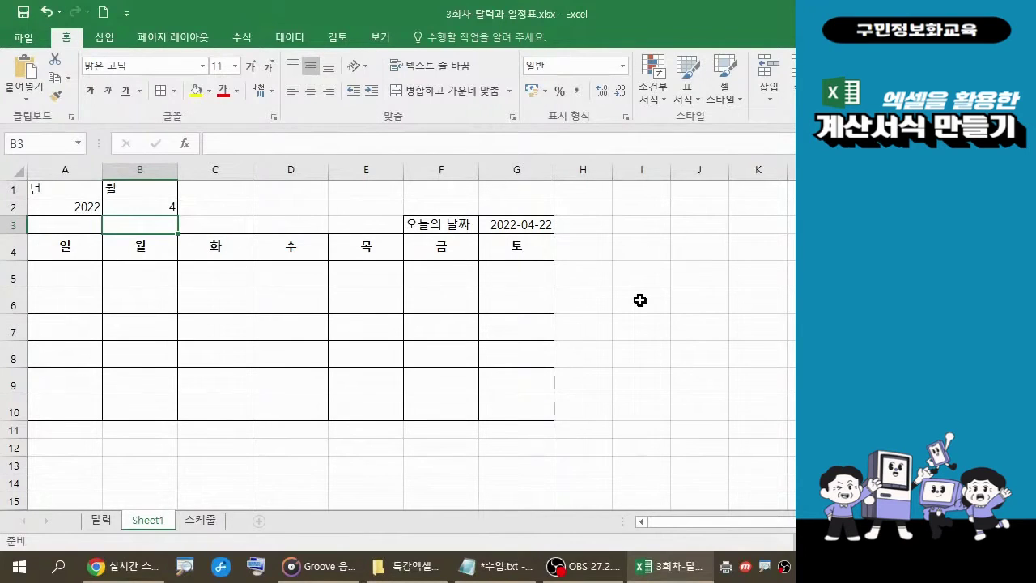
Build the formula =DATE(A2,B2,1) in cell A5 under 일, taking the year from A2, the month from B2 and day 1.
left_click(82, 275)
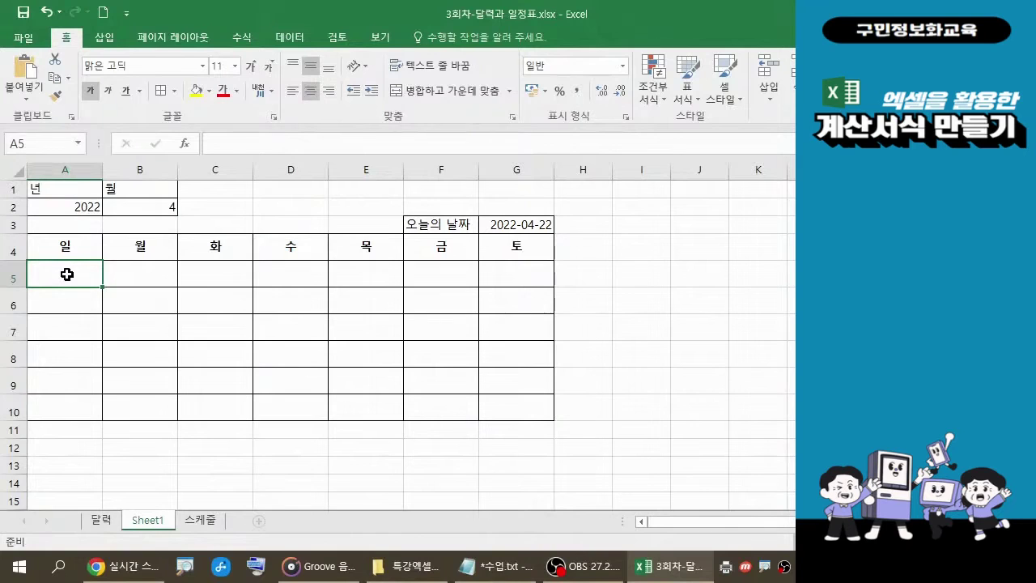
type("=")
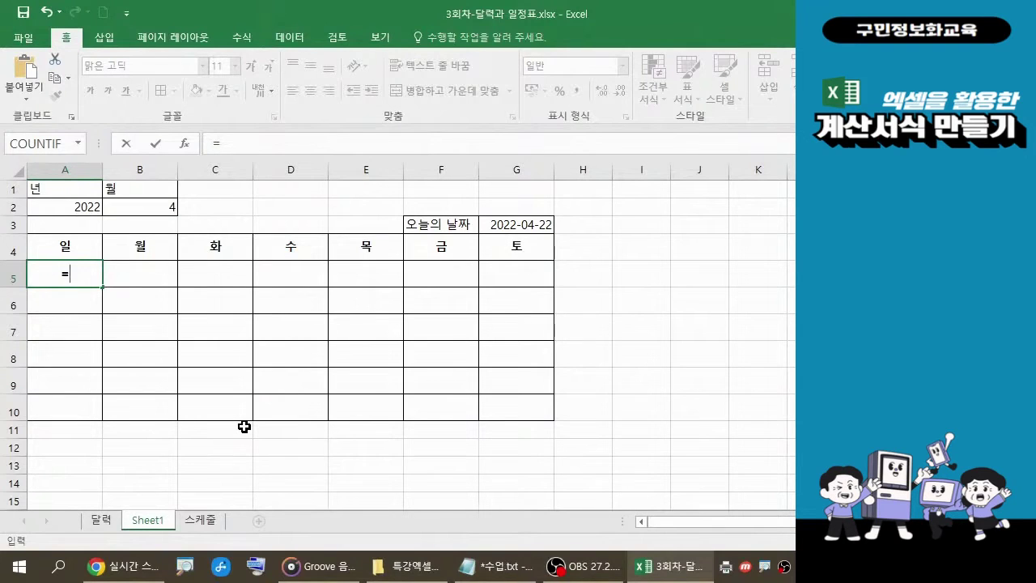
type("D")
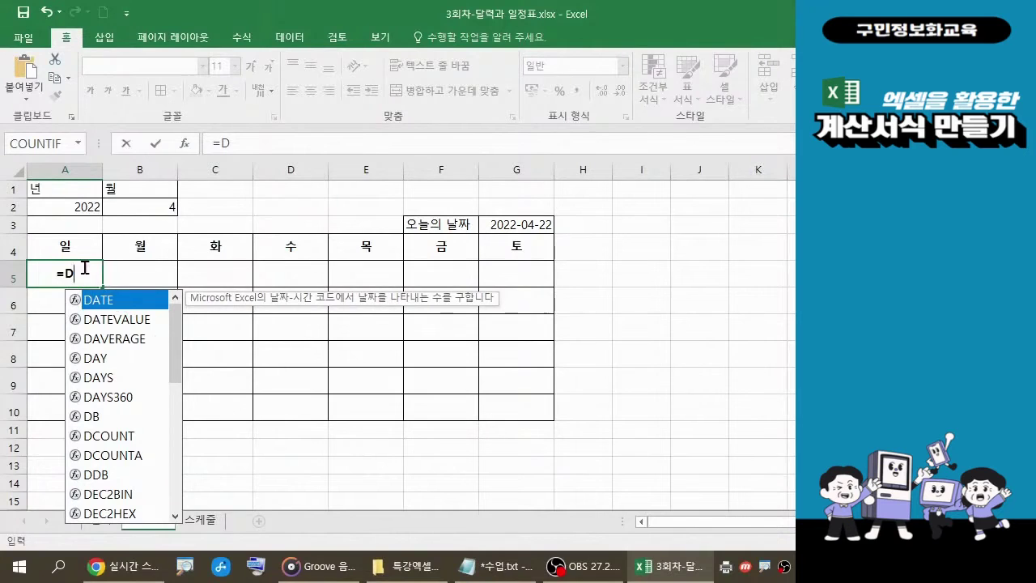
double_click(121, 300)
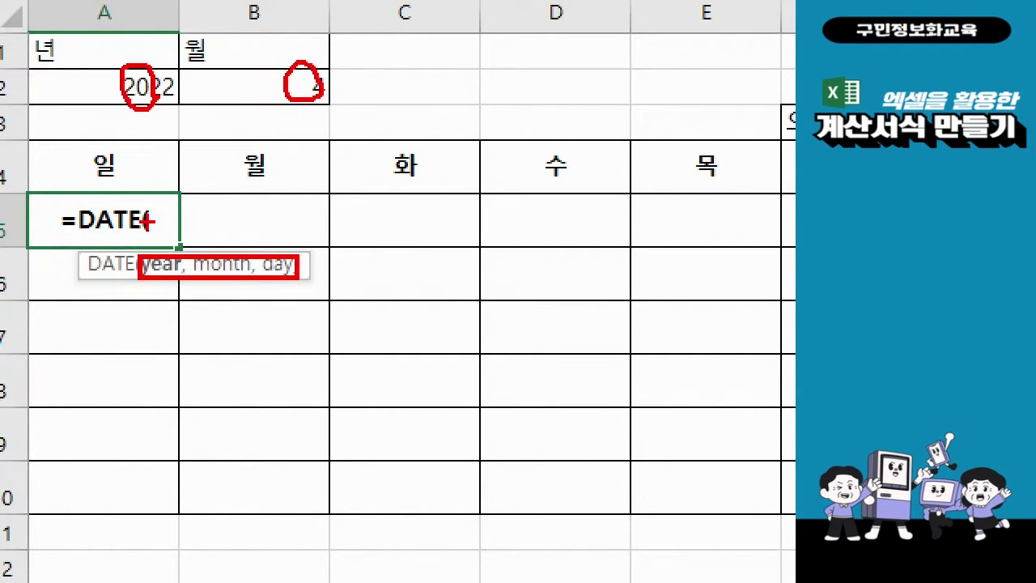
key("Escape")
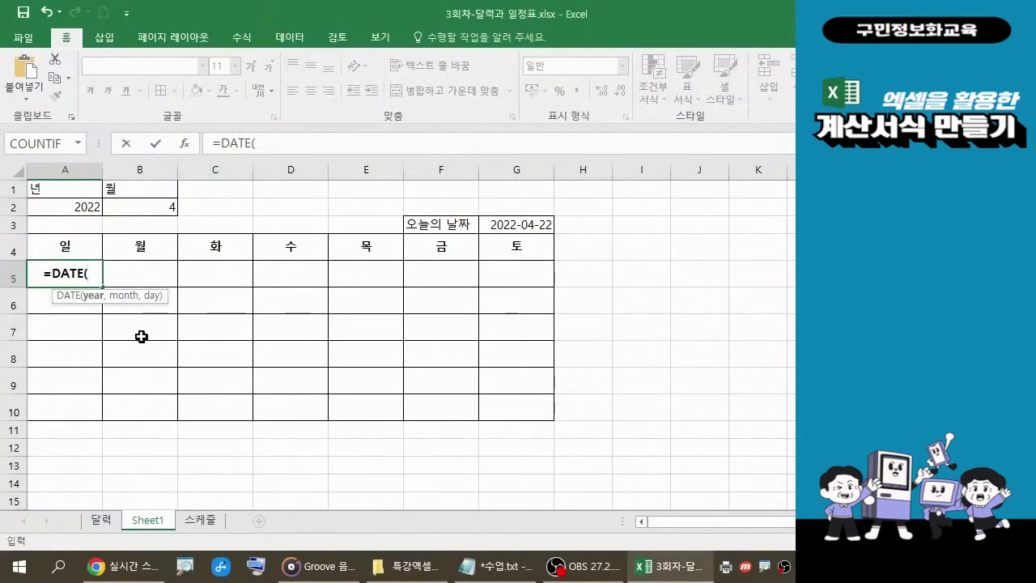
left_click(81, 209)
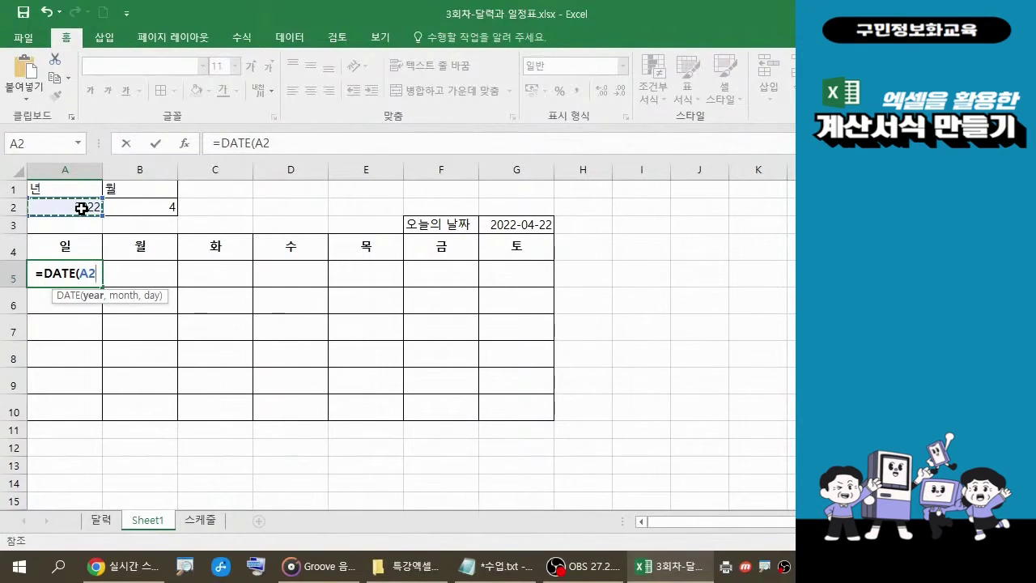
type(",")
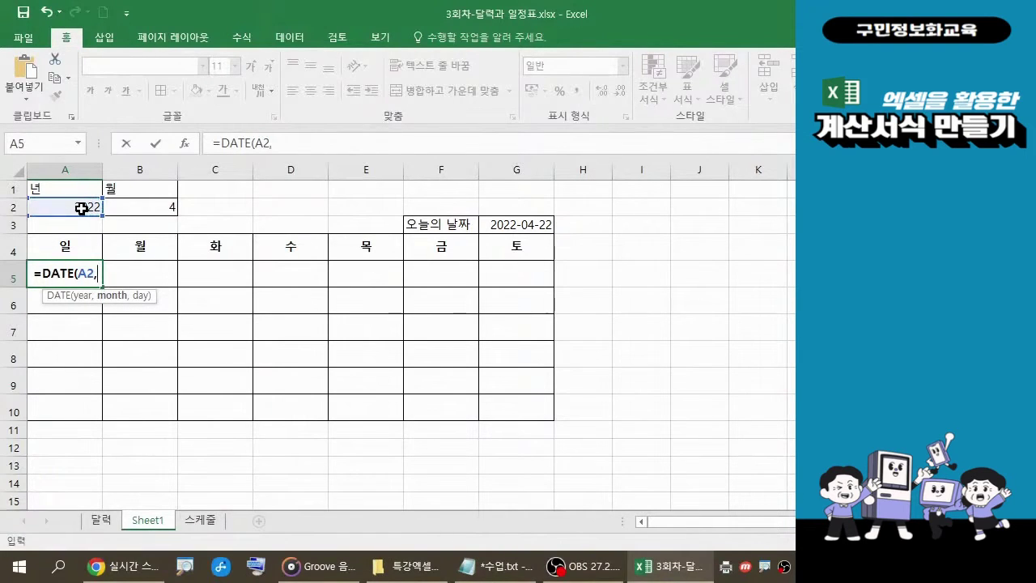
key("ctrl")
left_click(152, 211)
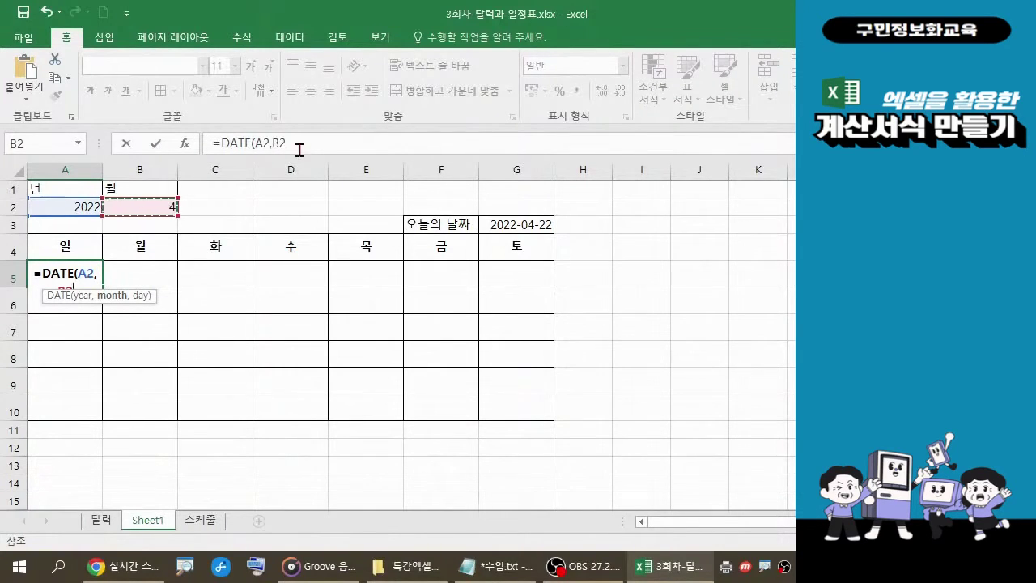
type(",")
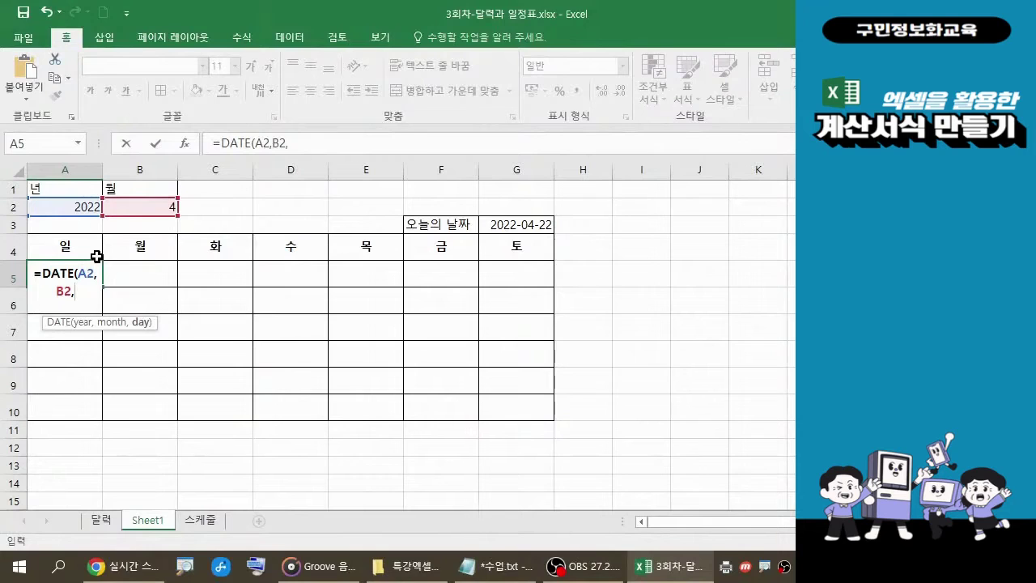
type("1")
type(")")
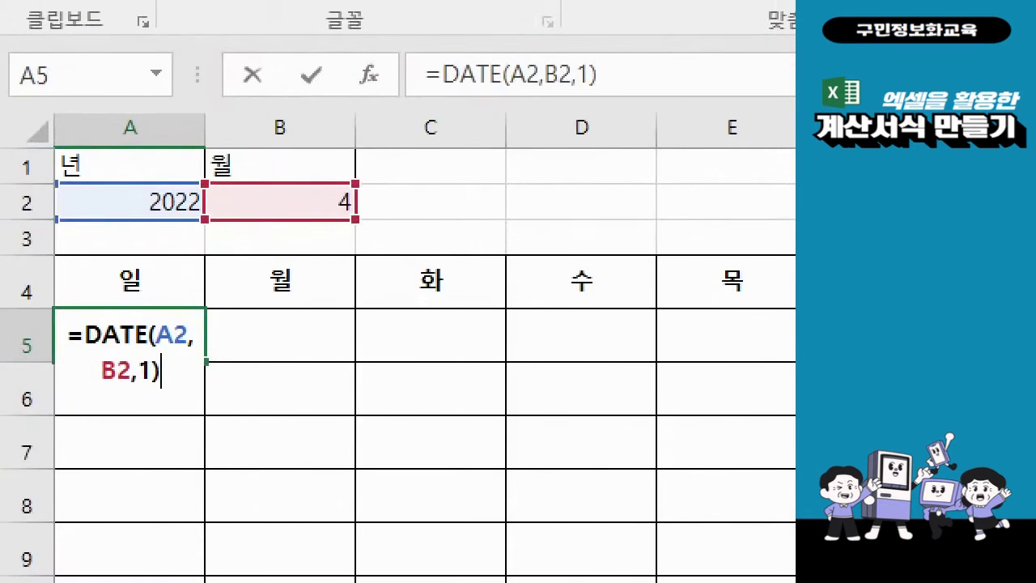
mouse_move(30, 308)
left_mouse_down()
mouse_move(85, 321)
mouse_move(201, 404)
left_mouse_up()
left_click_drag(378, 38, 640, 119)
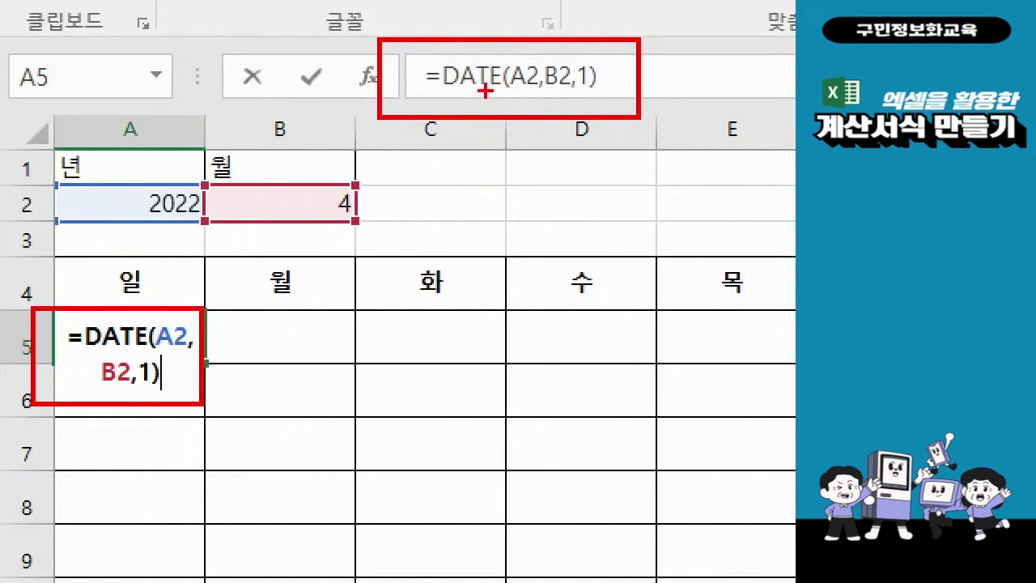
left_click_drag(520, 91, 457, 172)
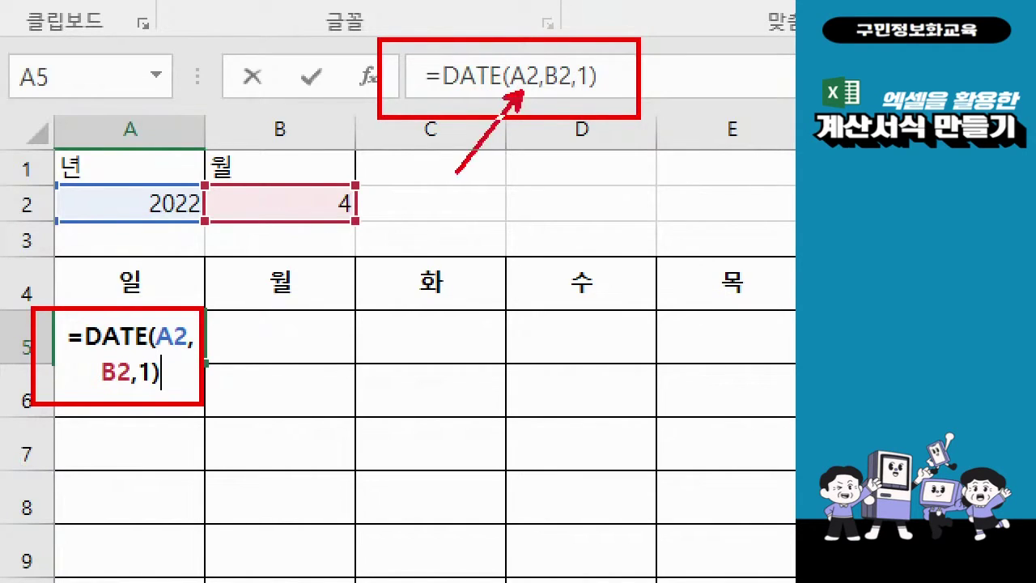
left_click_drag(560, 89, 573, 184)
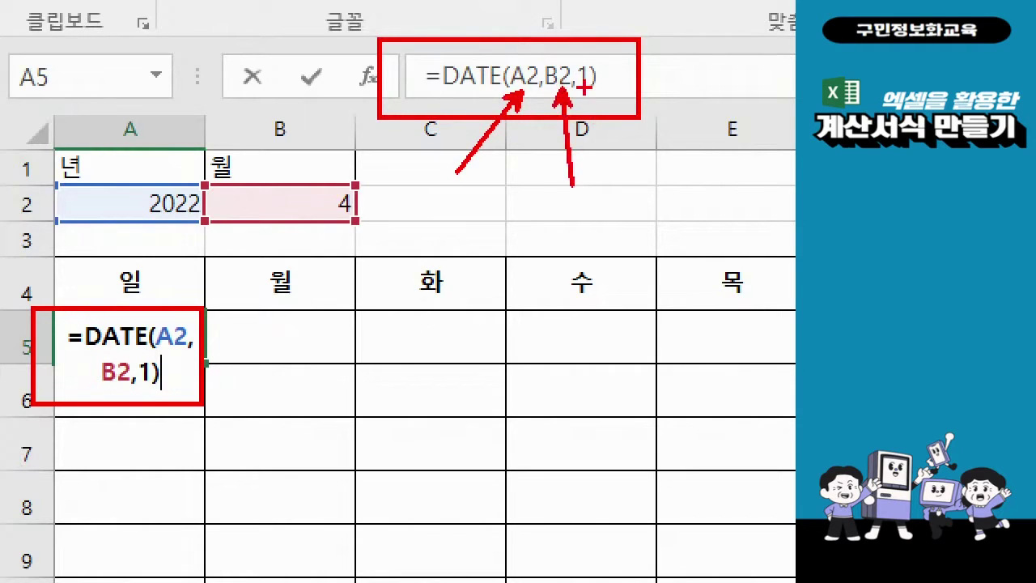
left_click_drag(588, 90, 697, 196)
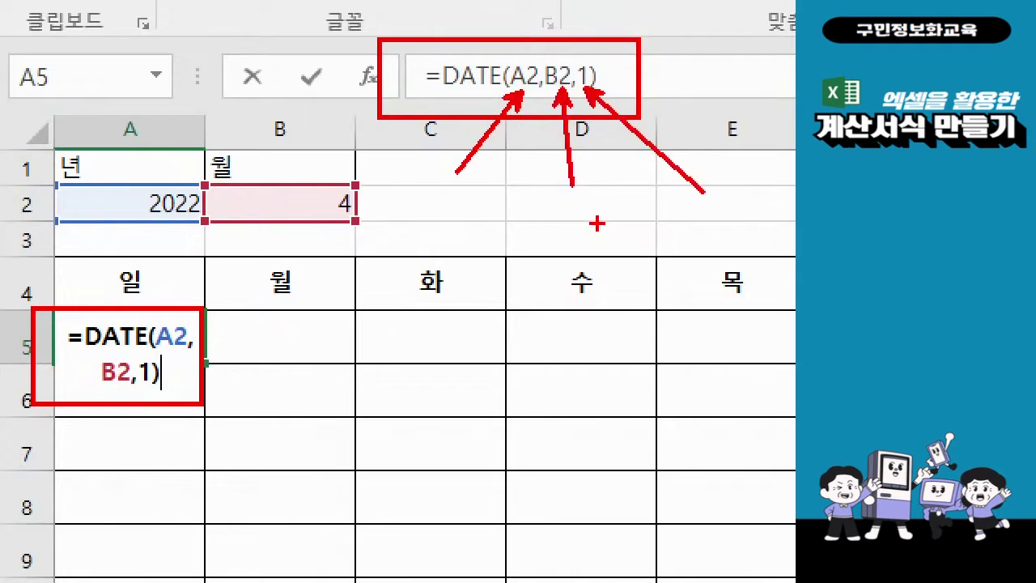
mouse_move(183, 229)
left_mouse_down()
mouse_move(168, 231)
mouse_move(134, 181)
mouse_move(178, 188)
mouse_move(175, 230)
left_mouse_up()
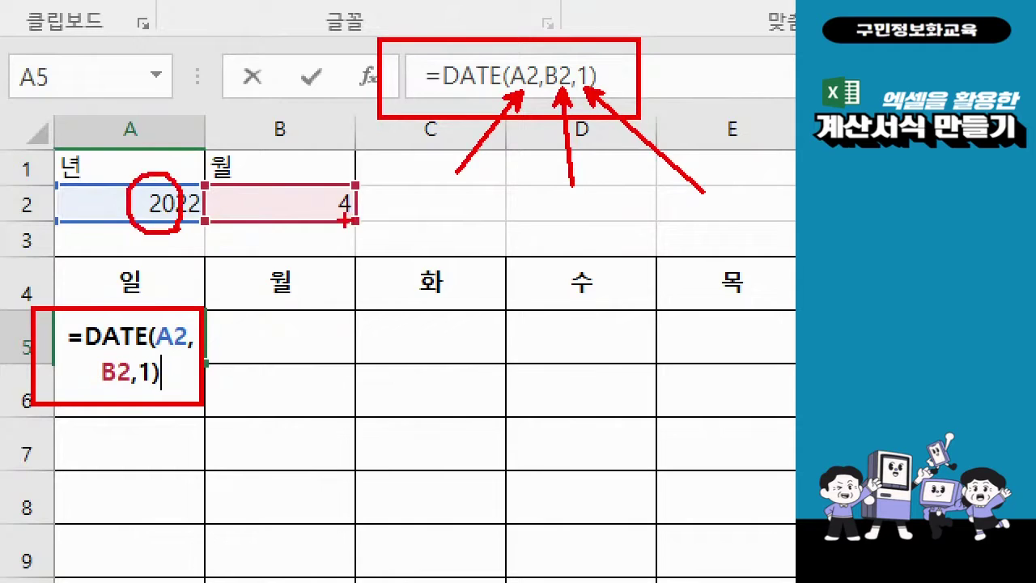
mouse_move(335, 233)
left_mouse_down()
mouse_move(284, 202)
mouse_move(325, 178)
mouse_move(332, 231)
left_mouse_up()
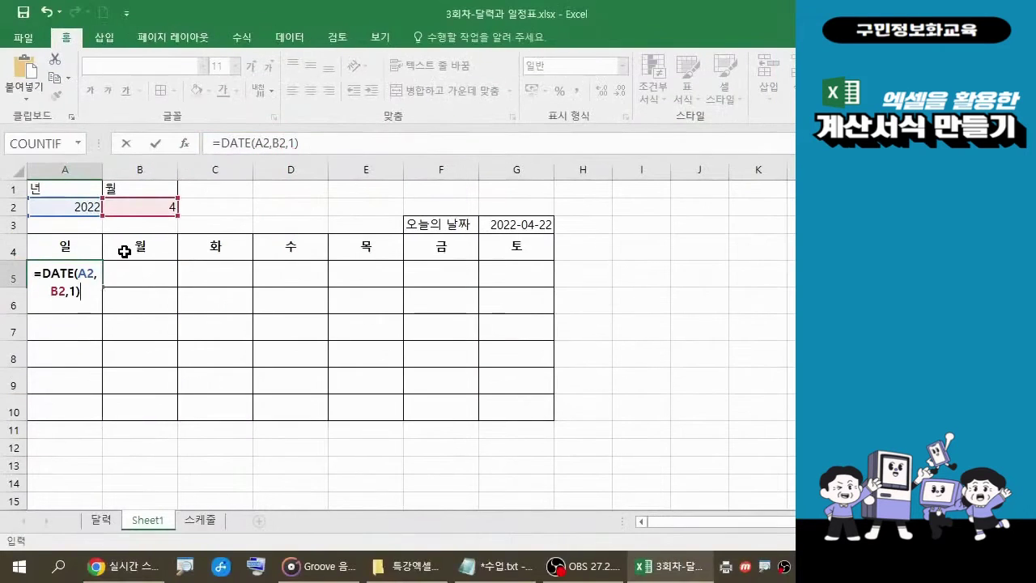
Commit the DATE formula in cell A5 and reselect that cell.
key("Return")
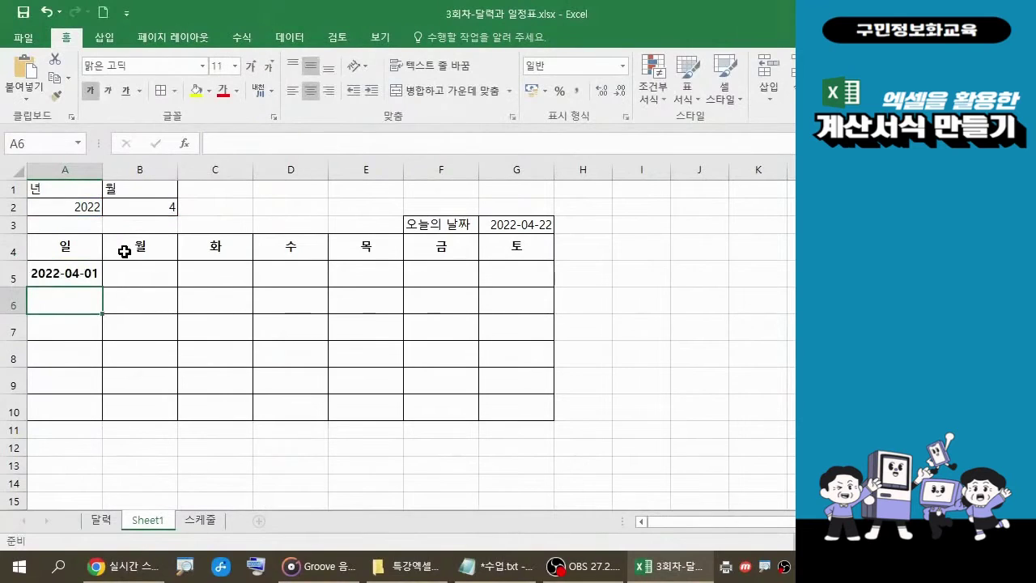
left_click(73, 276)
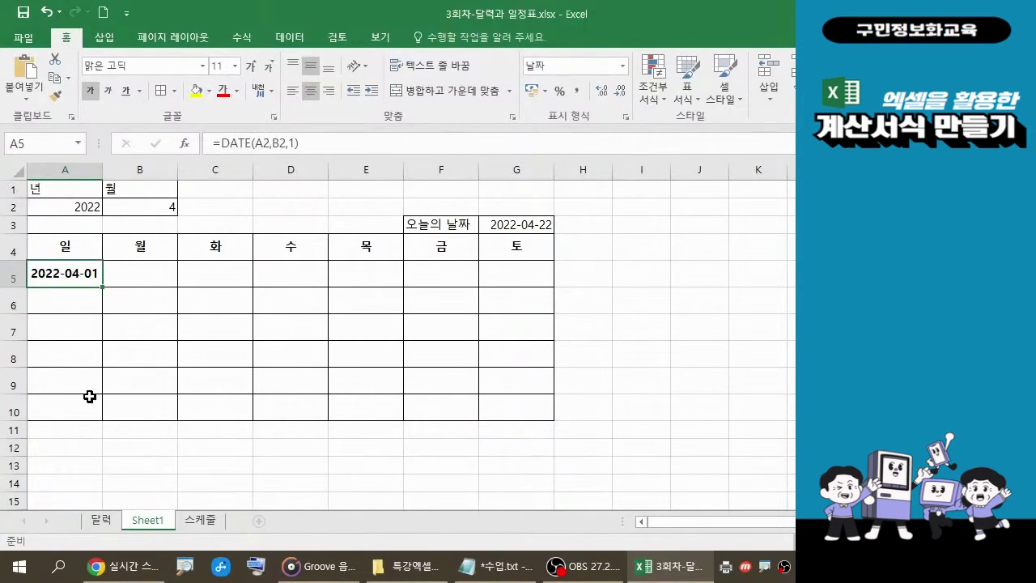
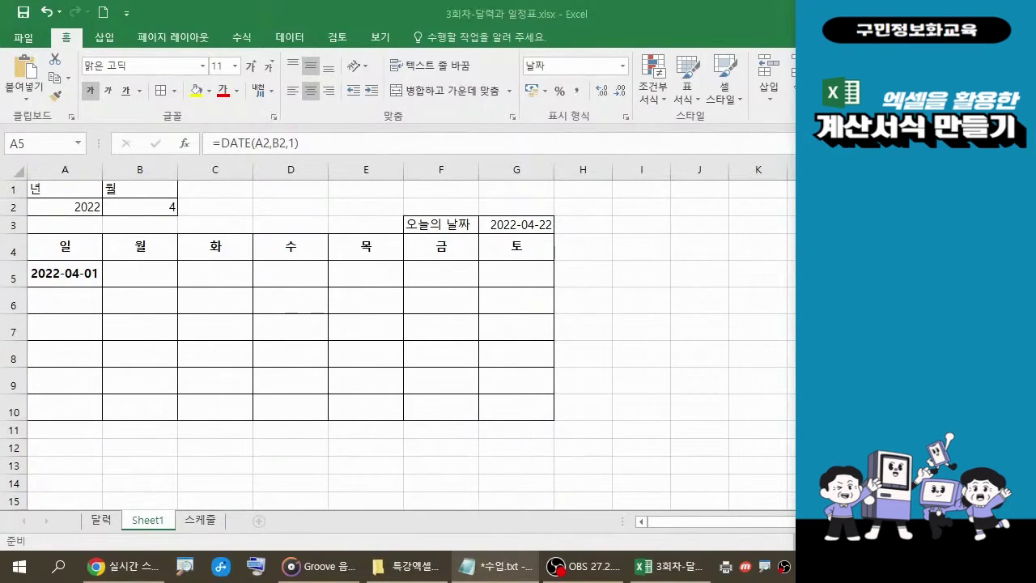
Review the DATE formula text in cell A5, switching to the 수업.txt notes and back to the worksheet.
left_click(309, 144)
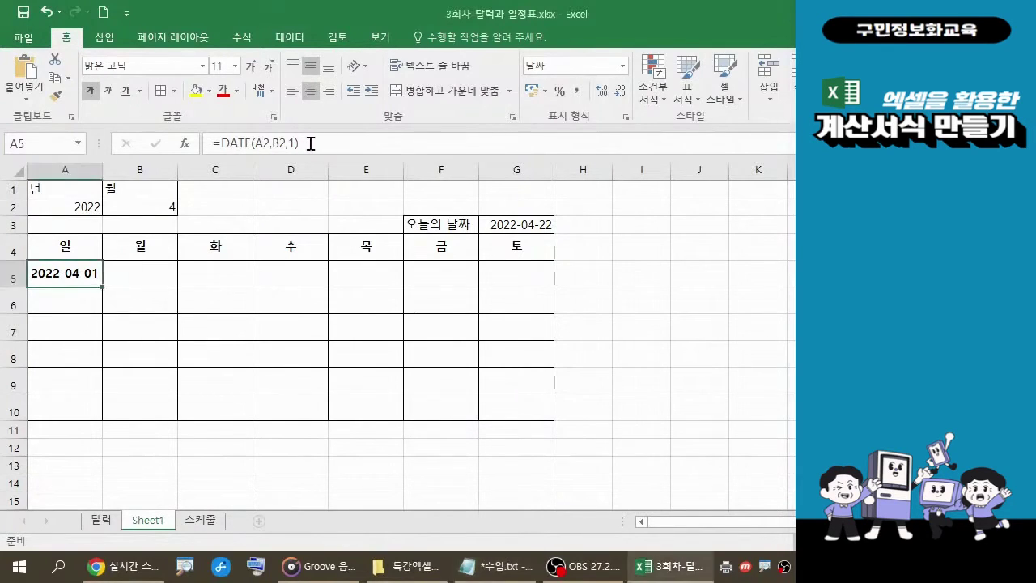
left_click(310, 144)
left_click_drag(309, 144, 215, 143)
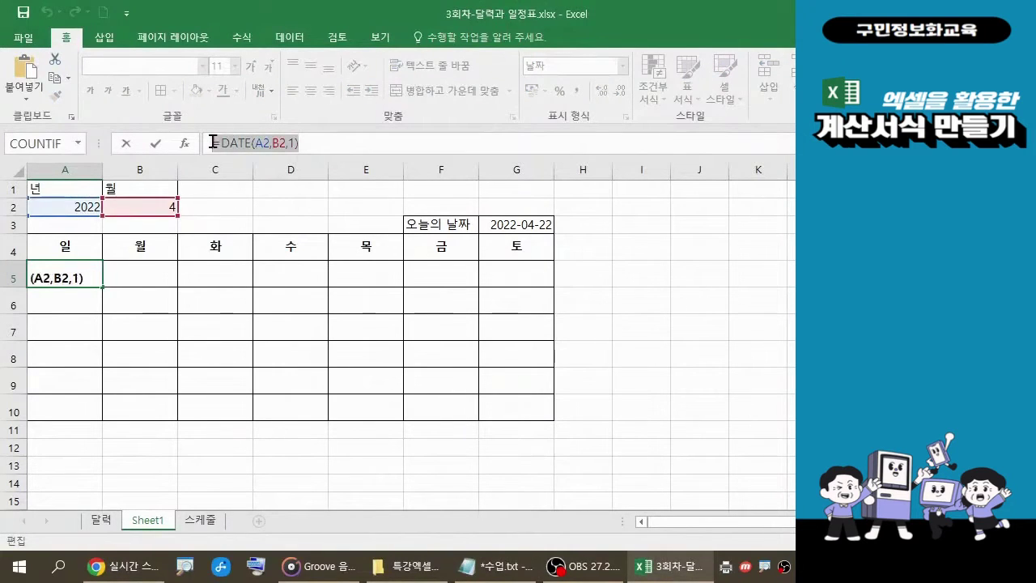
left_click(496, 574)
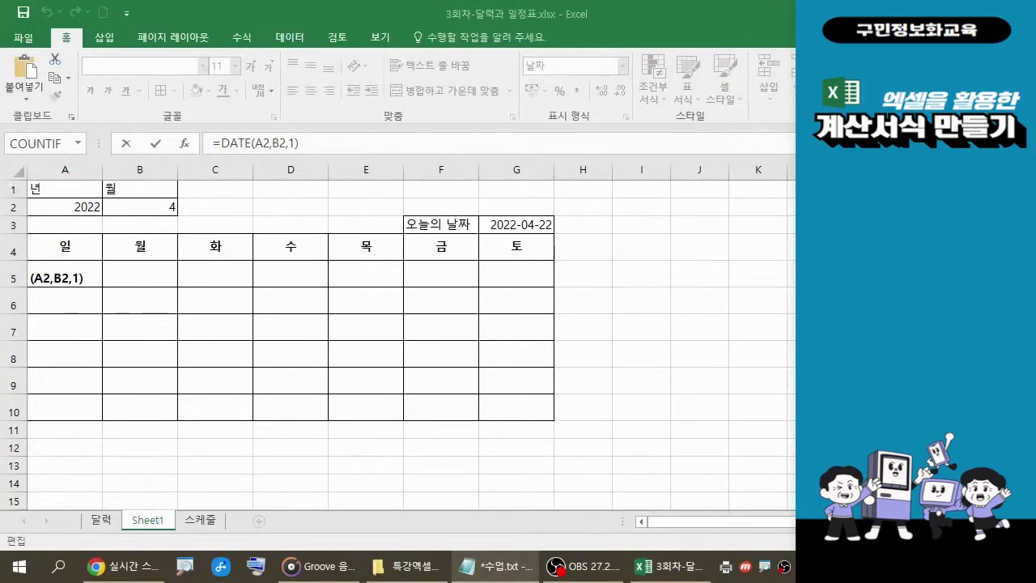
left_click(312, 137)
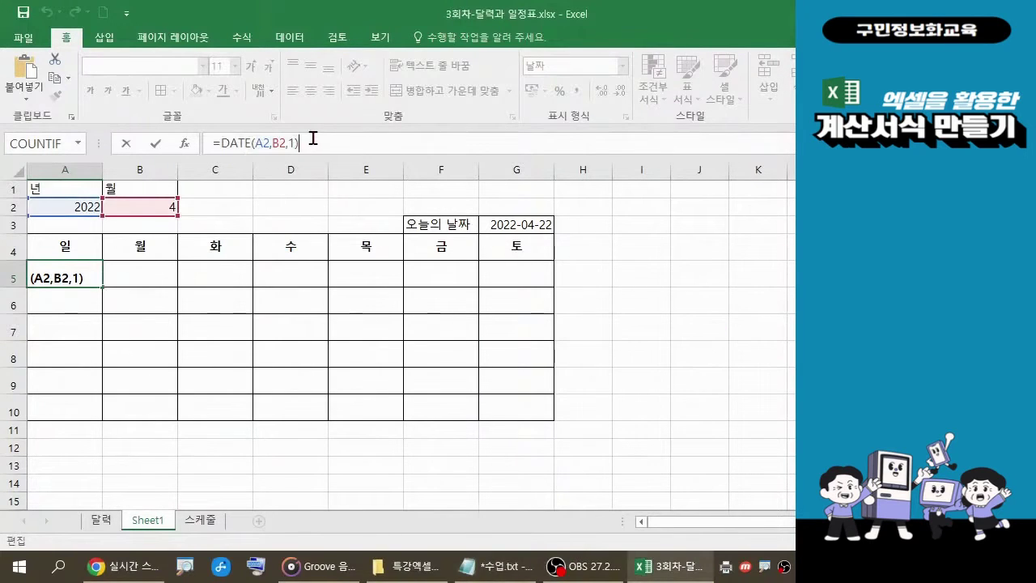
key("Return")
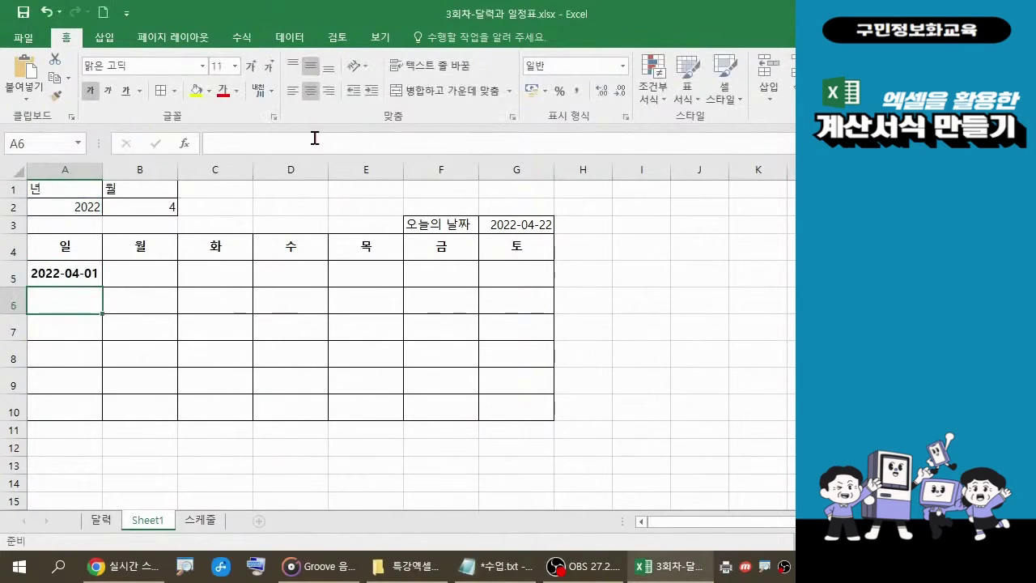
Extend the formula in cell A5 by subtracting a WEEKDAY function after DATE(A2,B2,1).
left_click(76, 281)
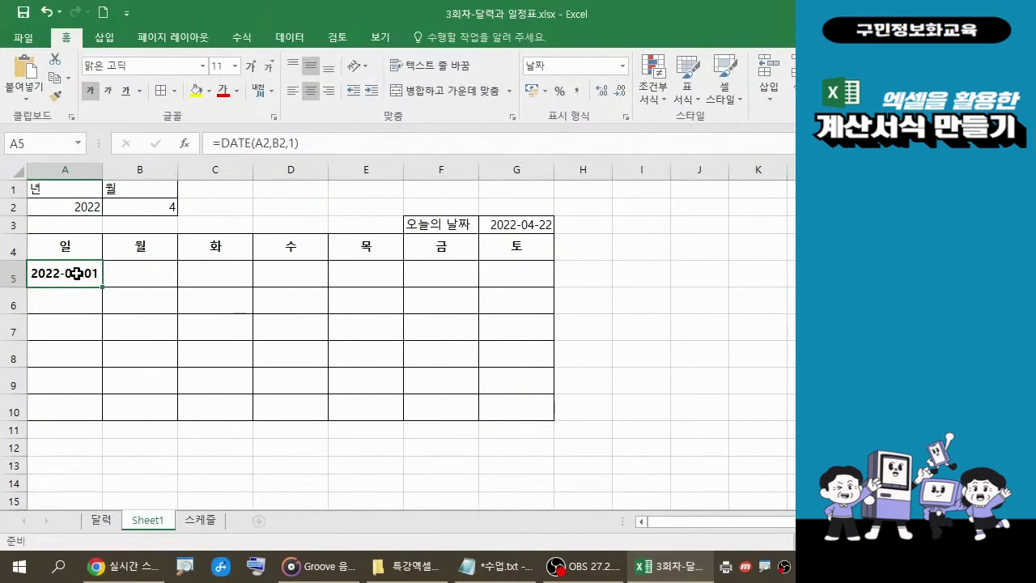
left_click(316, 141)
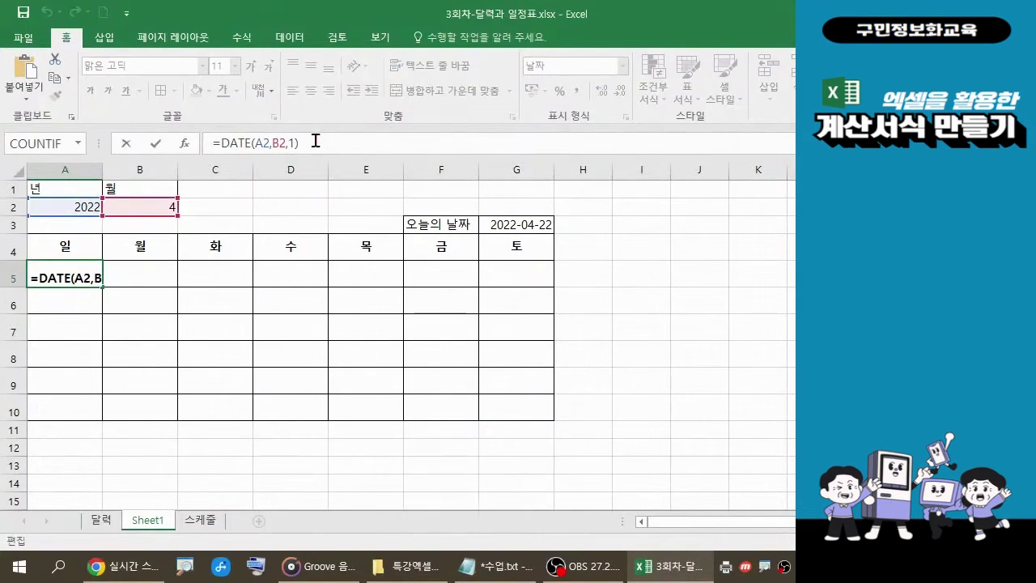
type("-")
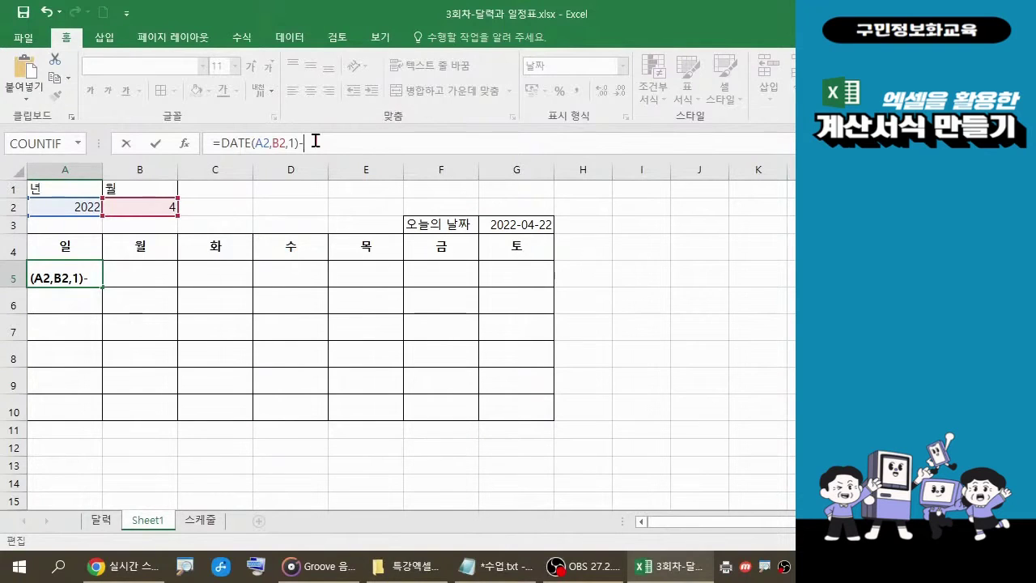
type("W")
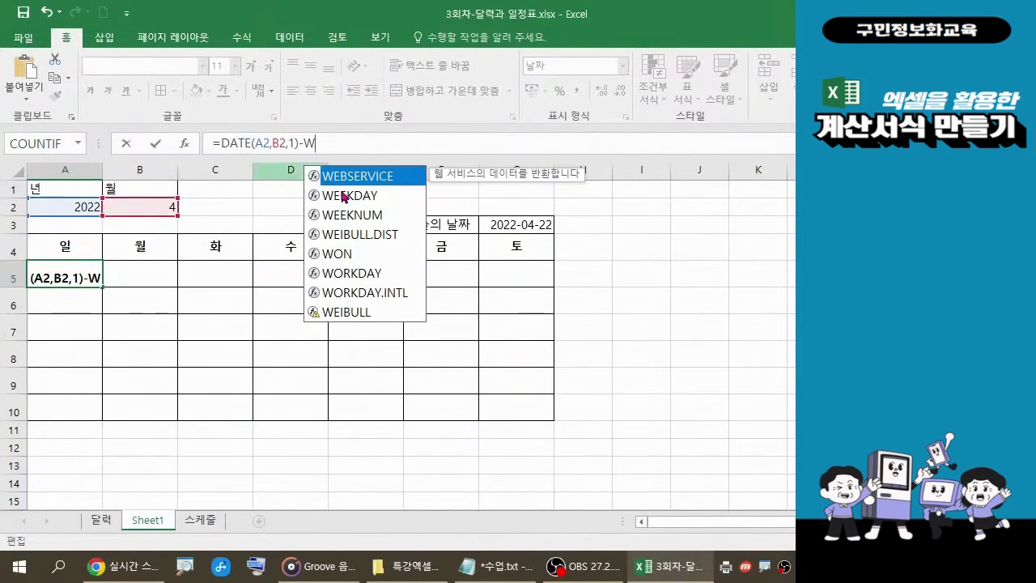
key("ctrl")
key("ctrl")
key("ctrl")
double_click(352, 197)
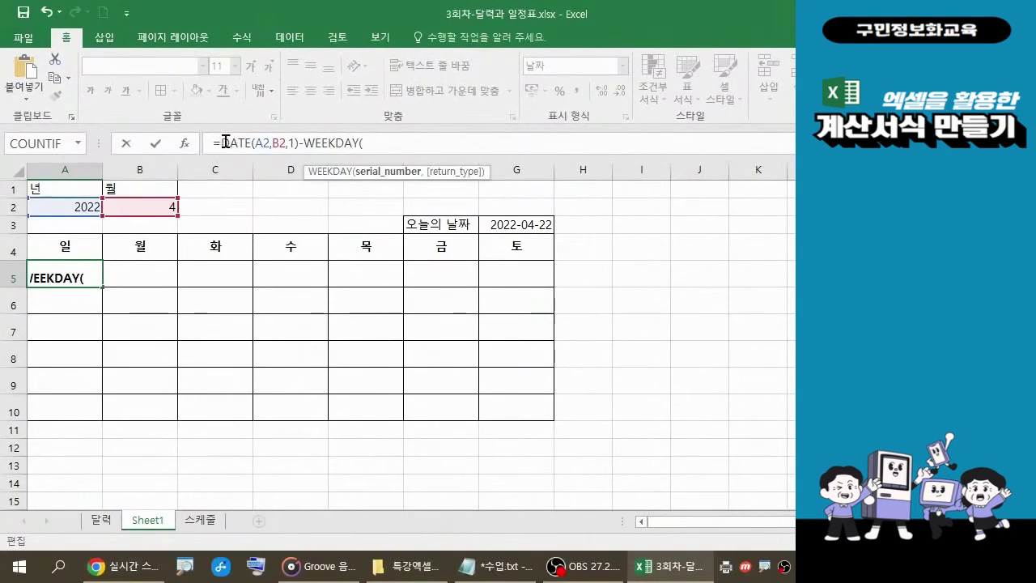
Copy the DATE(A2,B2,1) part of the formula and paste it as the WEEKDAY function's serial number argument.
left_click_drag(226, 143, 297, 143)
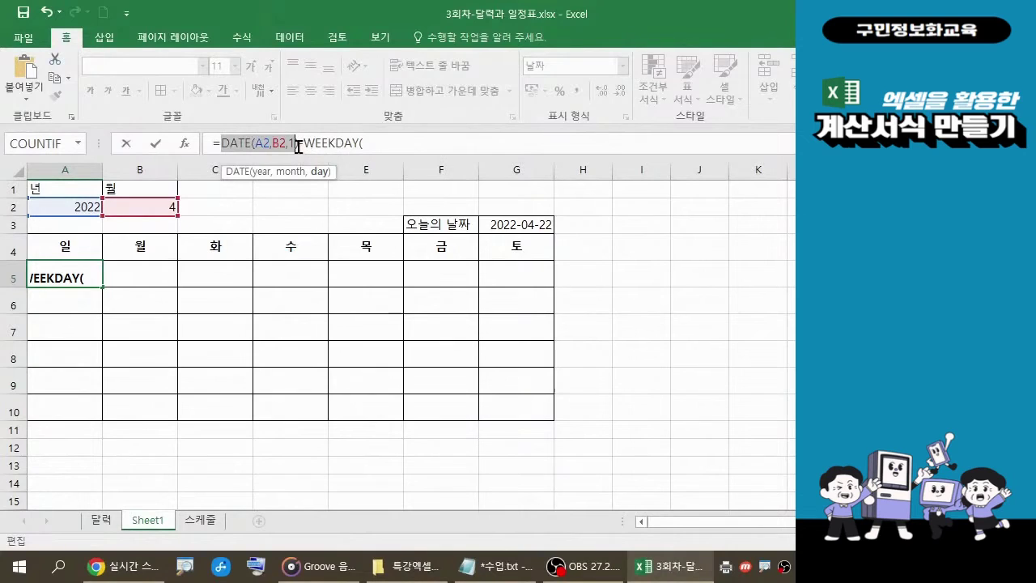
left_click_drag(298, 144, 220, 144)
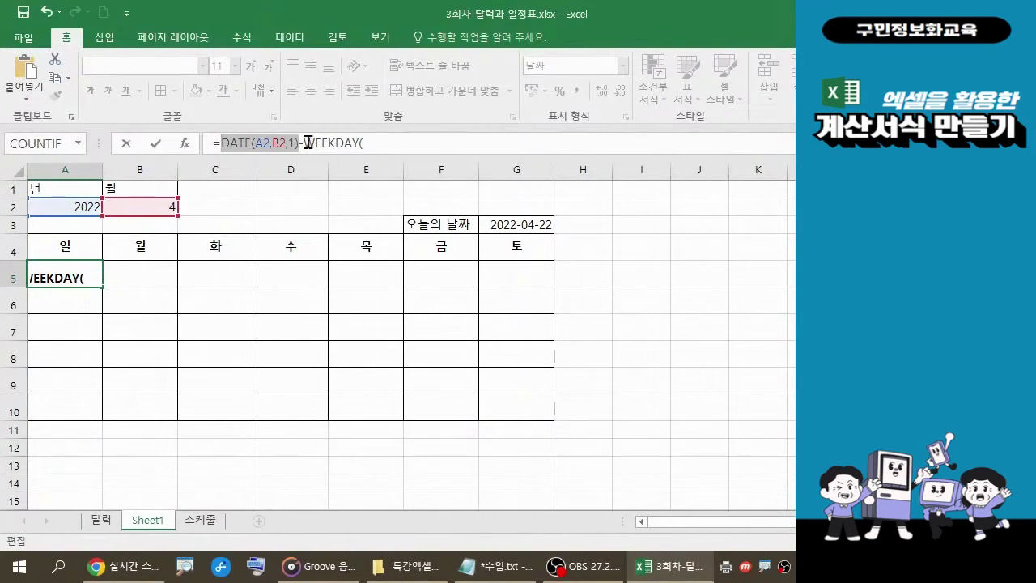
left_click(57, 80)
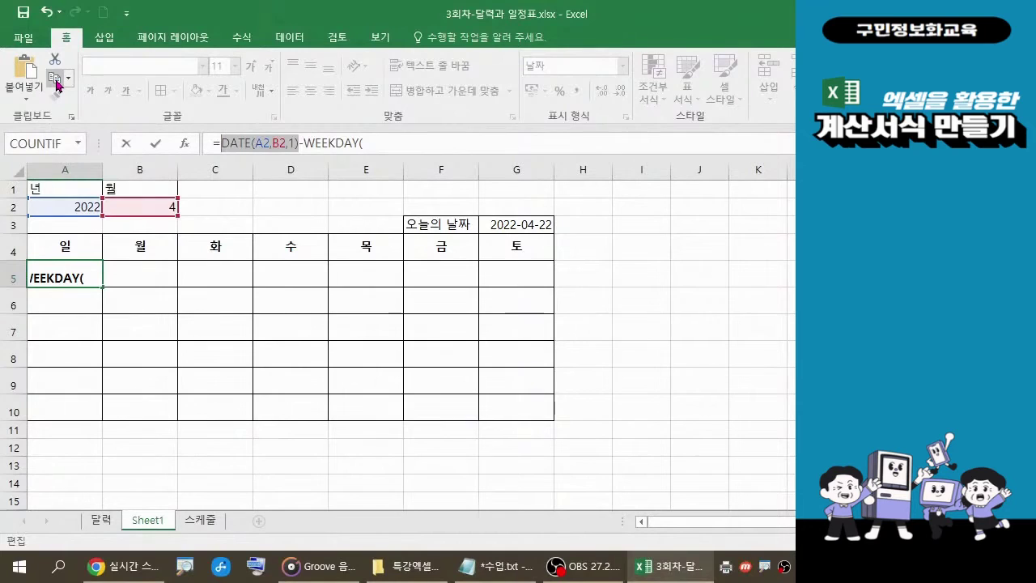
left_click(378, 138)
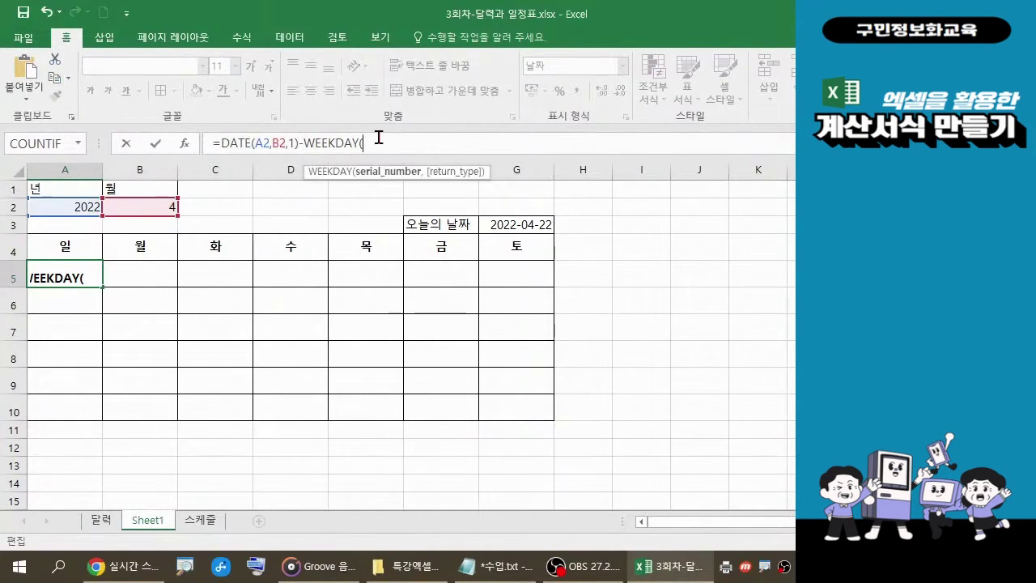
left_click(29, 76)
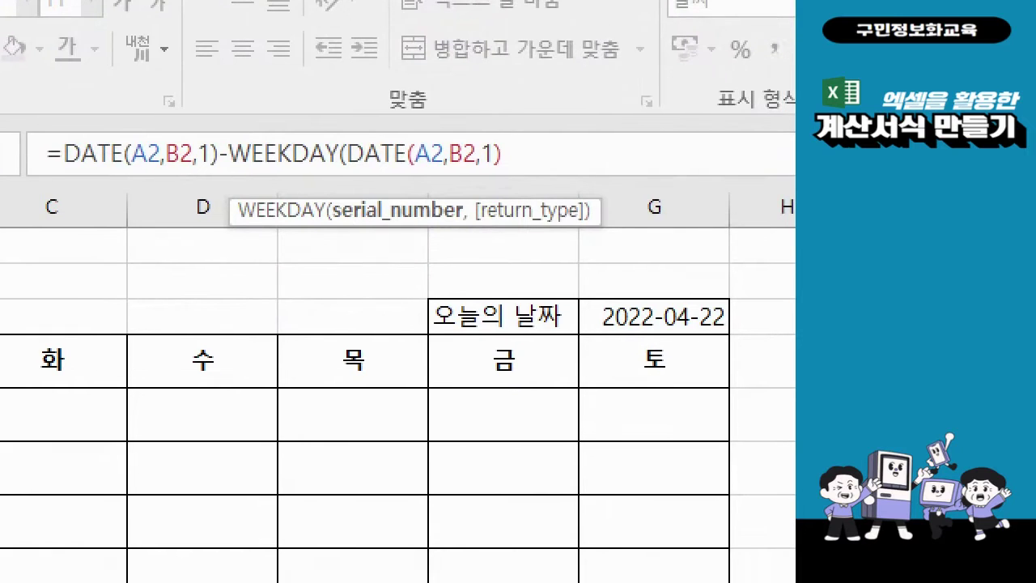
mouse_move(54, 133)
left_mouse_down()
mouse_move(230, 173)
mouse_move(219, 178)
left_mouse_up()
key("b")
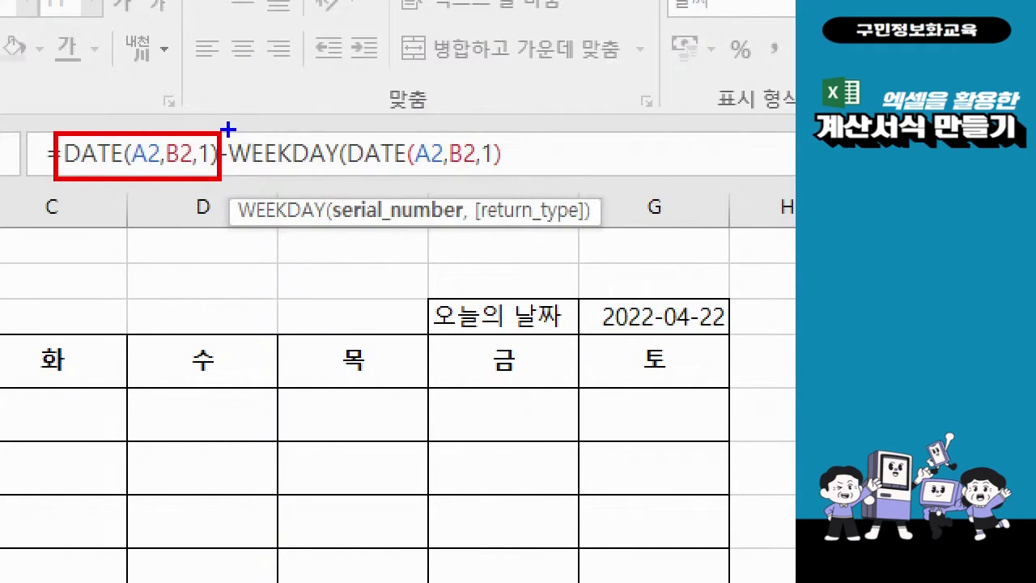
mouse_move(229, 130)
left_mouse_down()
mouse_move(364, 171)
mouse_move(605, 186)
left_mouse_up()
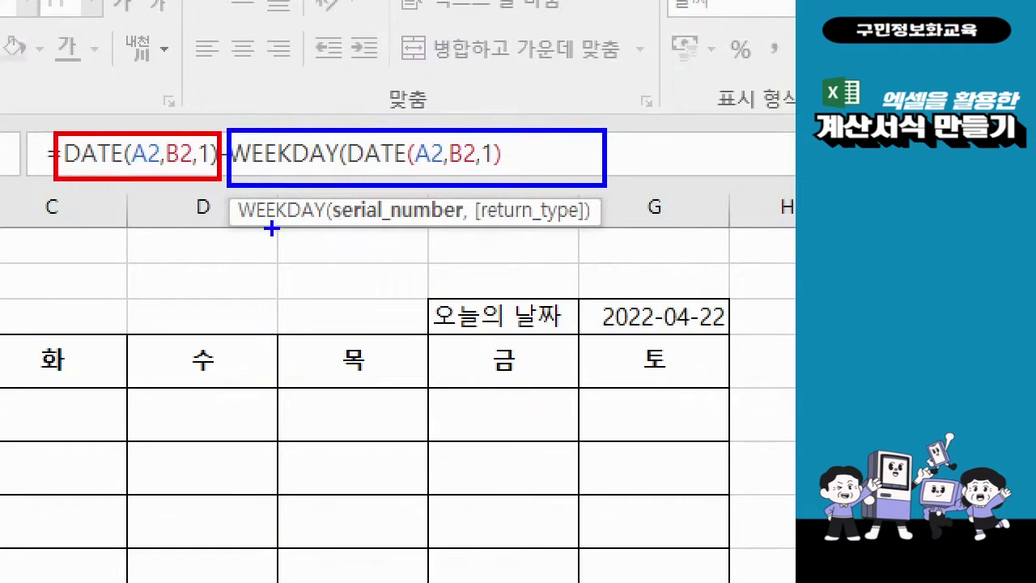
left_click_drag(241, 227, 466, 228)
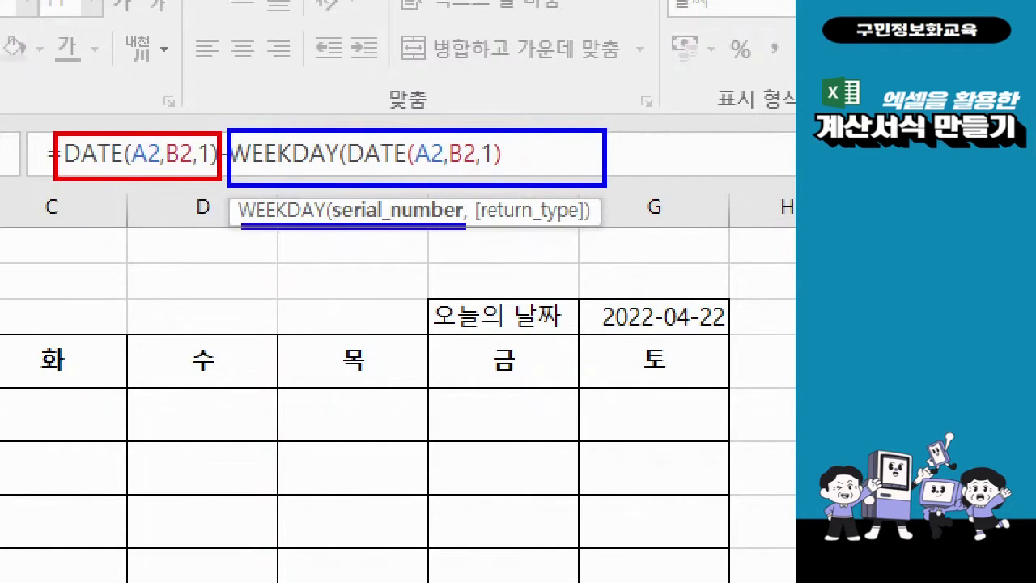
left_click_drag(72, 171, 190, 172)
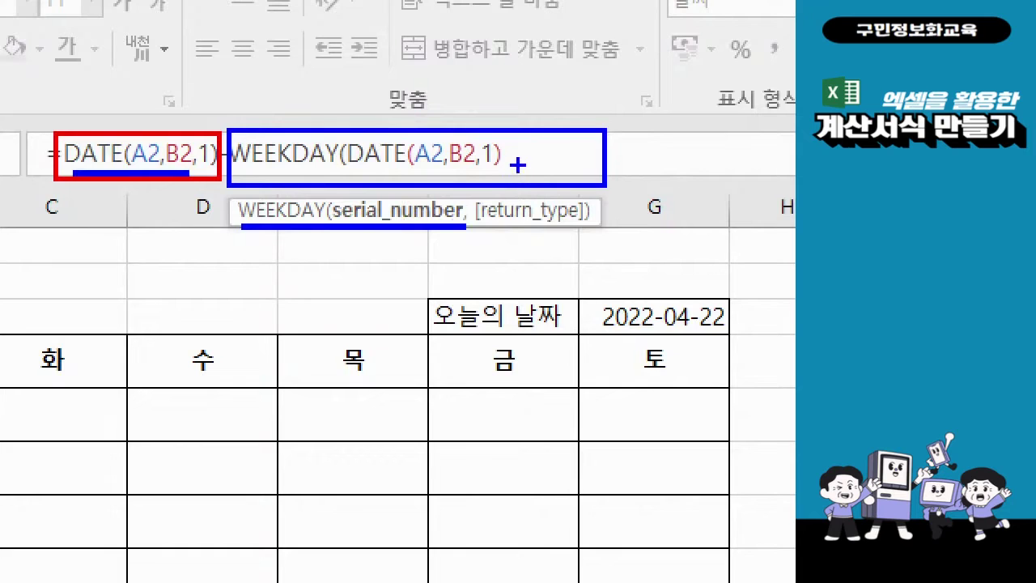
left_click_drag(519, 162, 524, 180)
key("Escape")
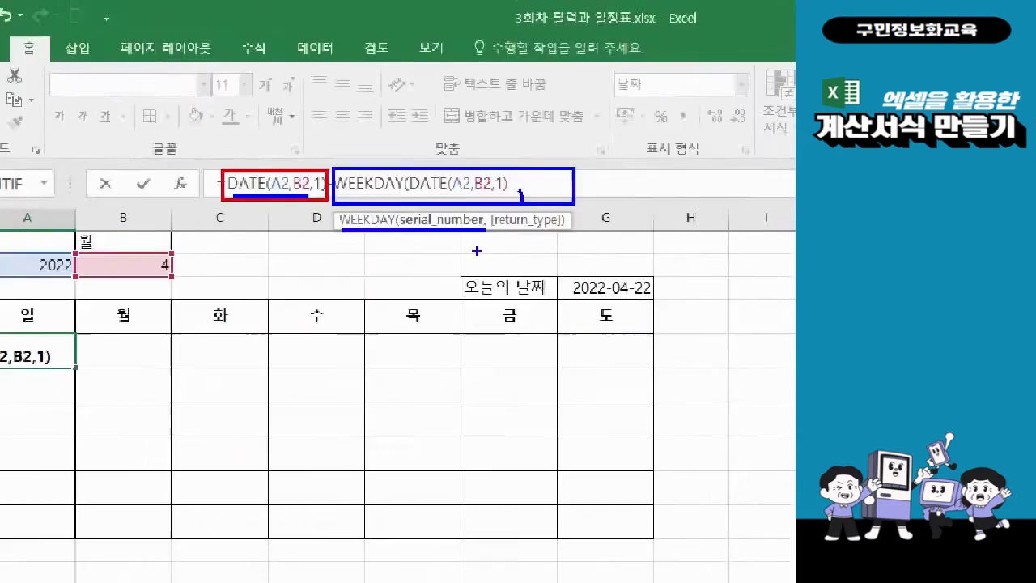
Complete the WEEKDAY function in cell A5 with return type 2 (Monday as 1 to Sunday as 7), close it and commit the formula.
type(",")
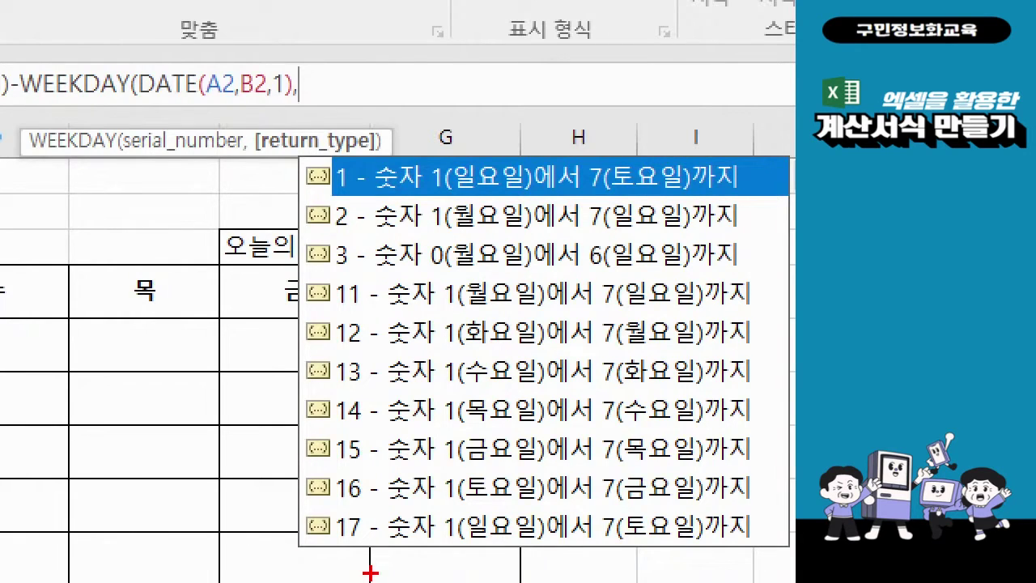
mouse_move(274, 203)
left_mouse_down()
mouse_move(383, 230)
mouse_move(764, 236)
left_mouse_up()
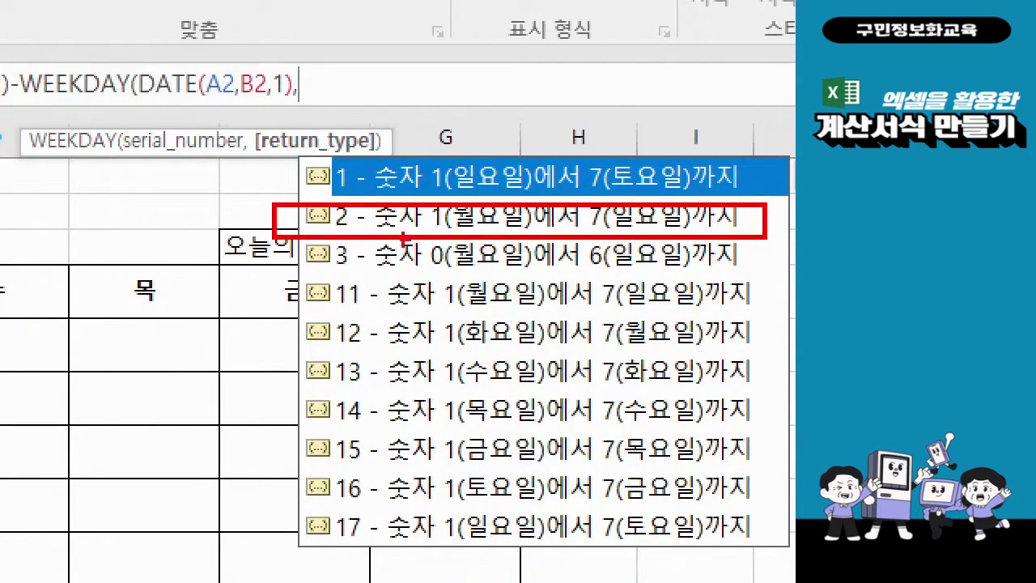
left_click_drag(303, 221, 212, 300)
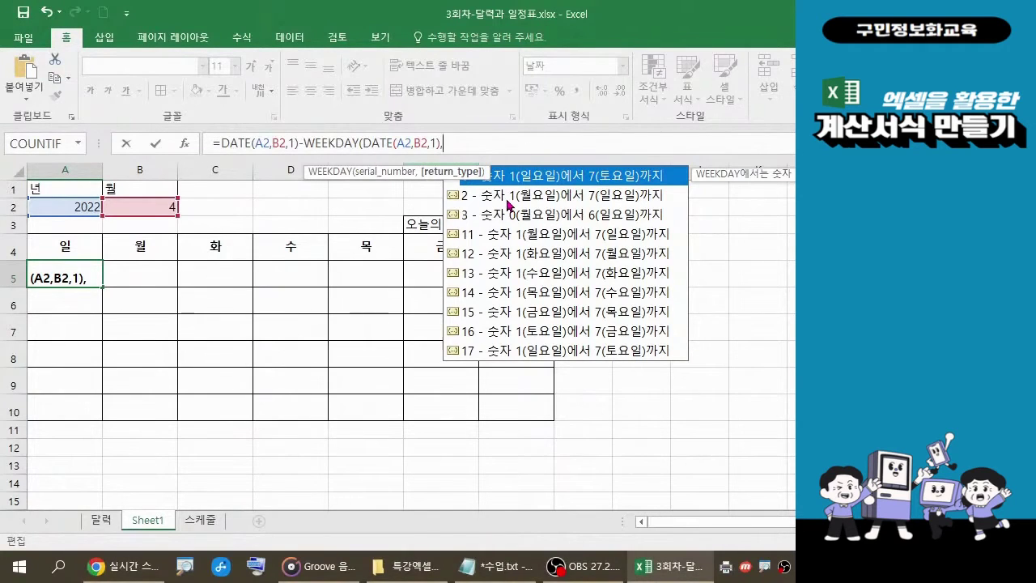
double_click(506, 196)
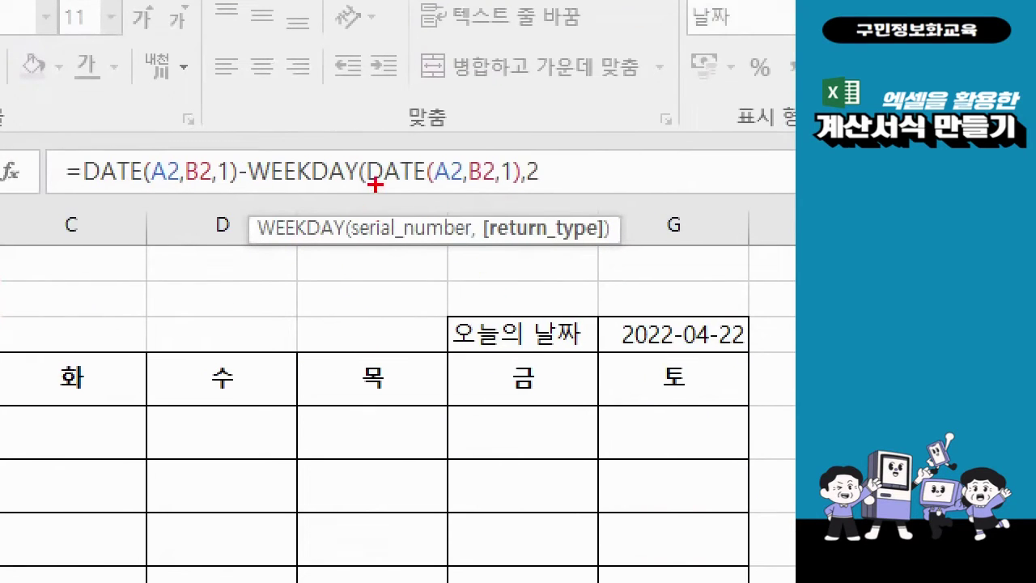
left_click_drag(378, 184, 555, 194)
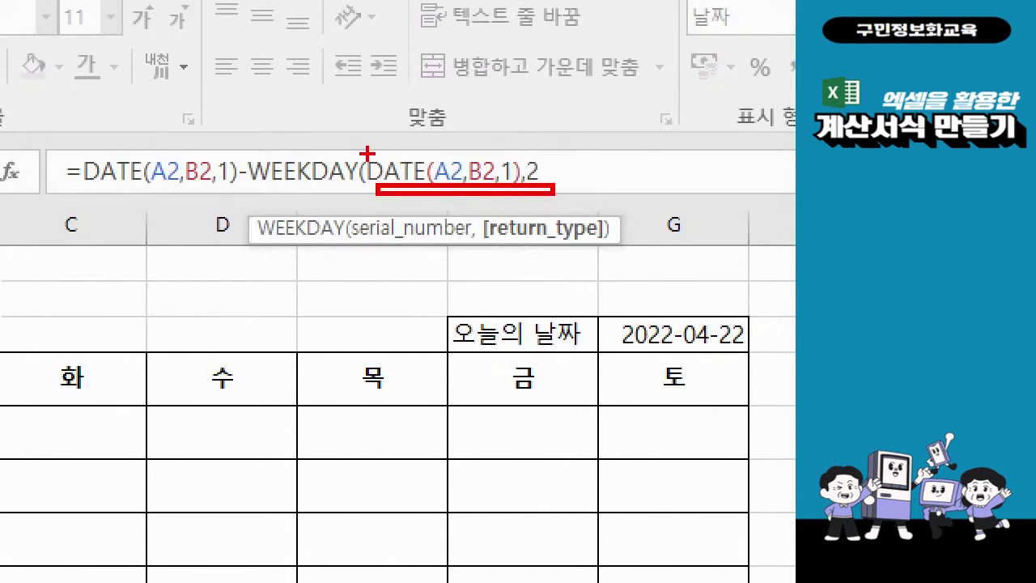
left_click_drag(369, 154, 363, 192)
mouse_move(552, 156)
left_mouse_down()
mouse_move(562, 163)
mouse_move(557, 189)
left_mouse_up()
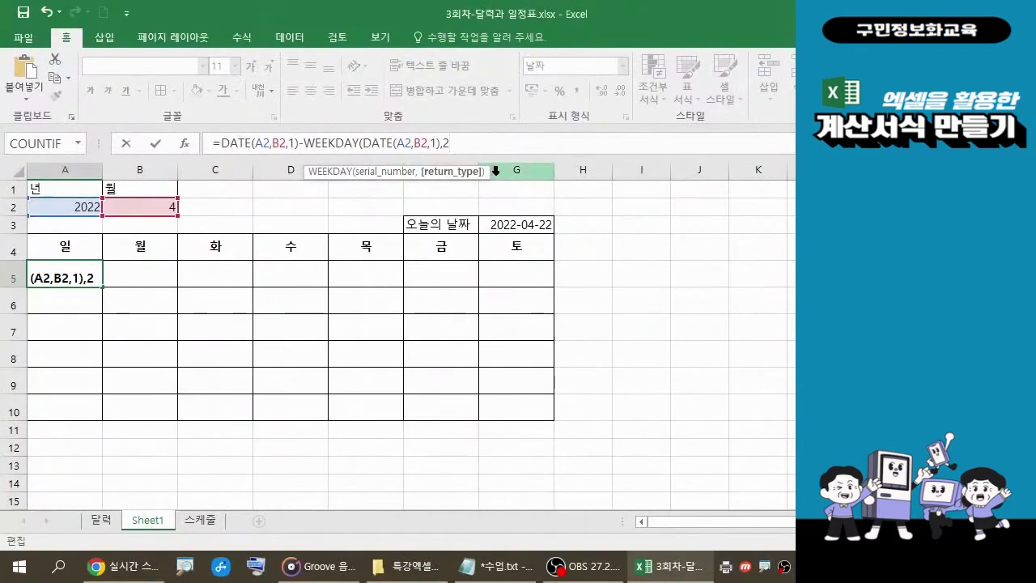
type(")")
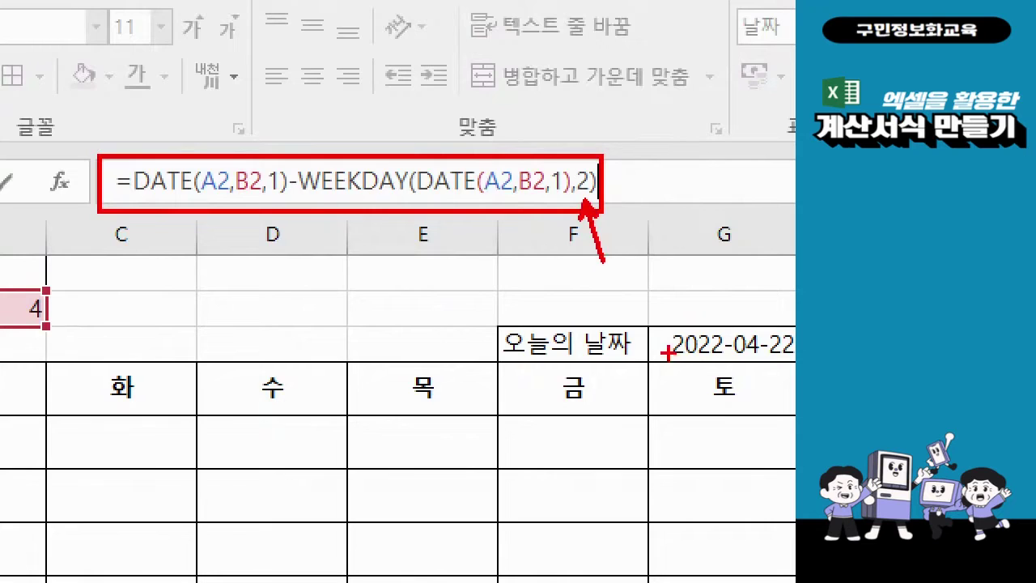
mouse_move(629, 268)
left_mouse_down()
mouse_move(599, 299)
mouse_move(619, 275)
mouse_move(605, 268)
mouse_move(613, 315)
mouse_move(623, 263)
left_mouse_up()
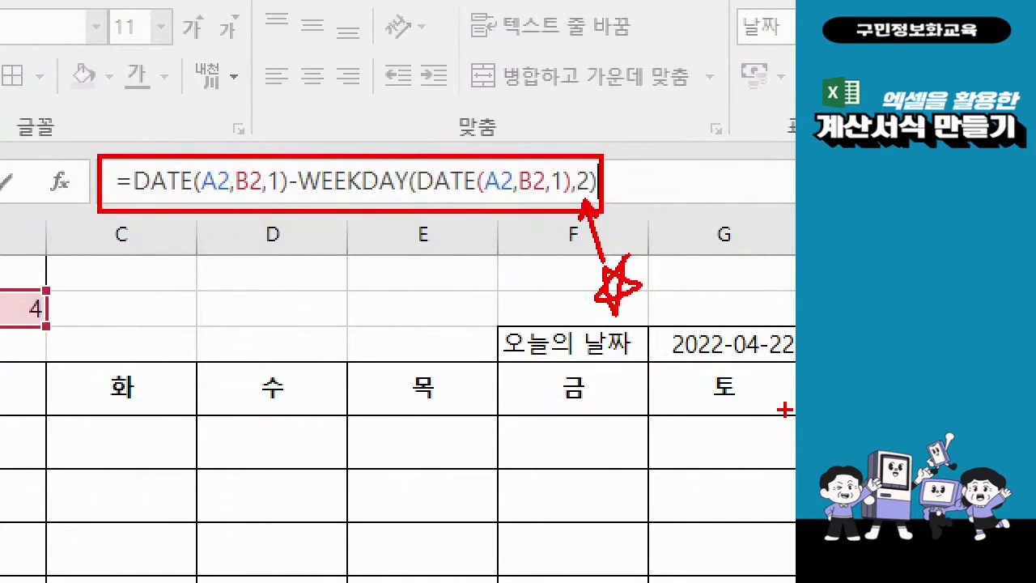
key("Escape")
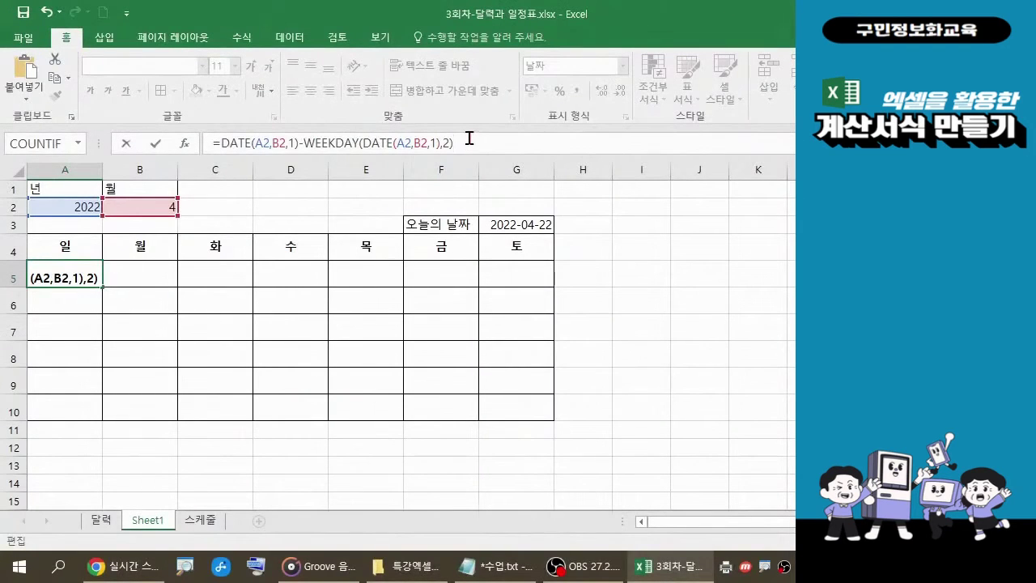
key("Return")
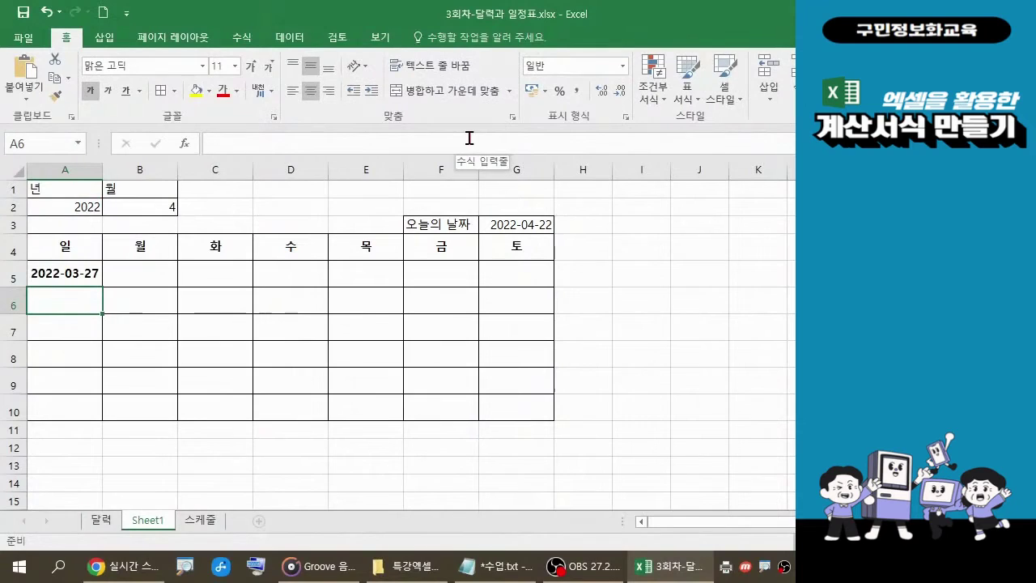
Review the WEEKDAY part of the formula in cell A5, switching to the 수업.txt notes and back to the worksheet.
left_click(72, 276)
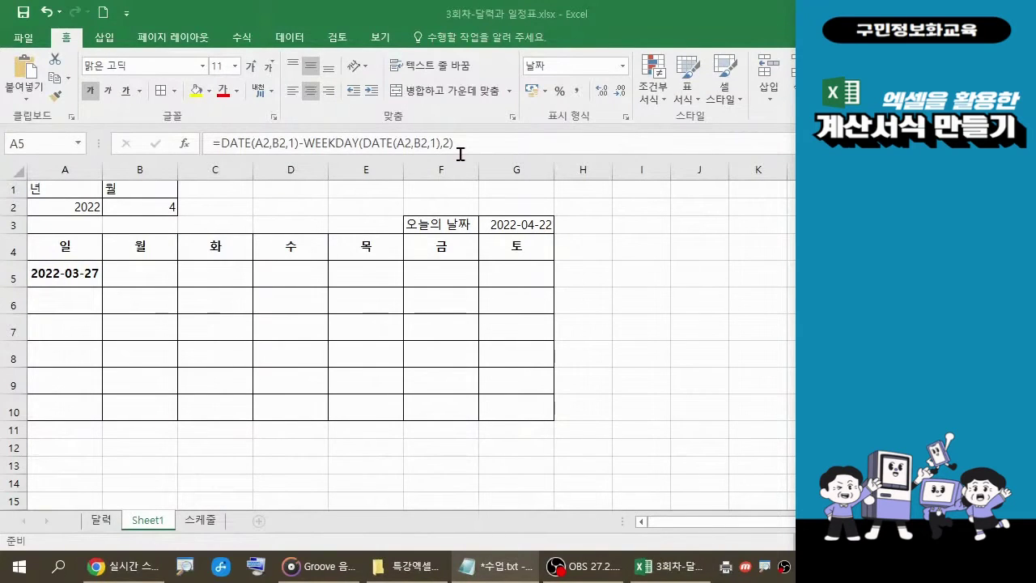
left_click(312, 144)
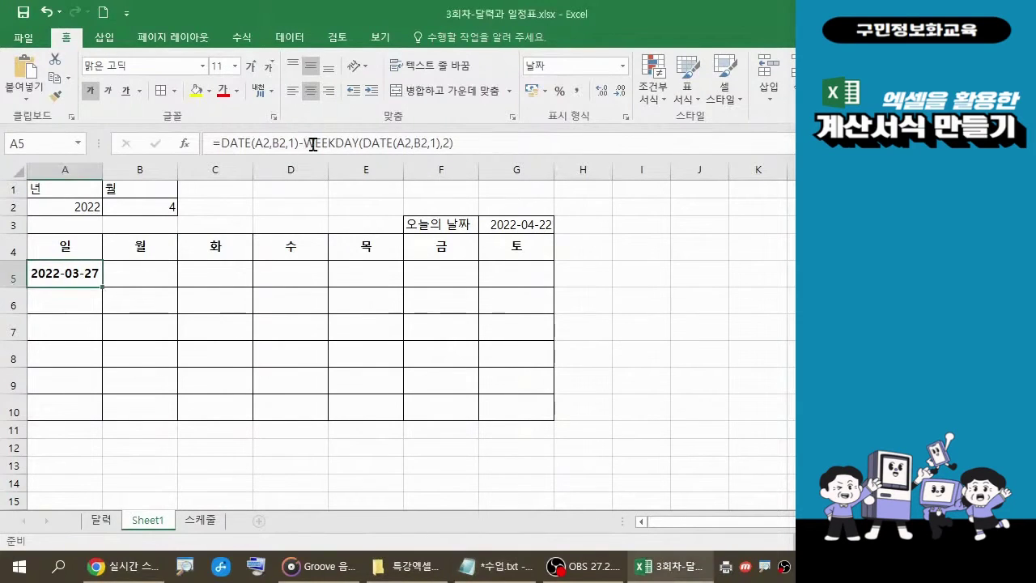
left_click_drag(467, 142, 306, 143)
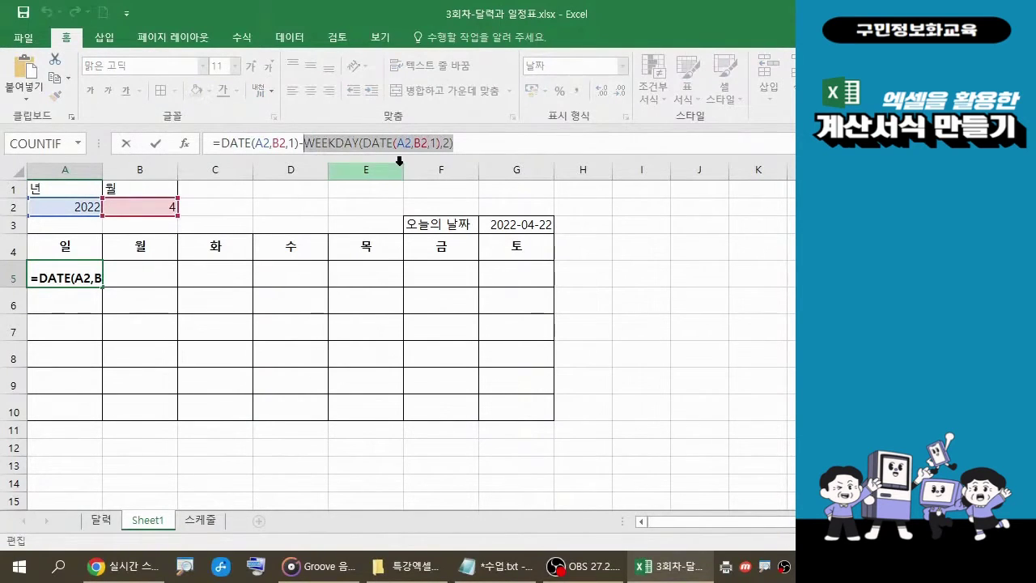
left_click(494, 565)
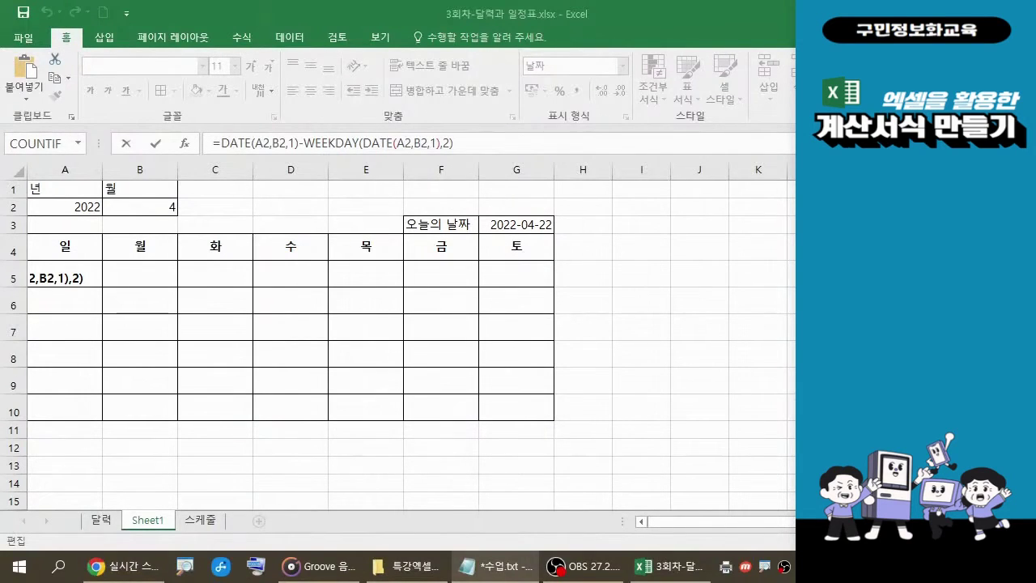
left_click(477, 138)
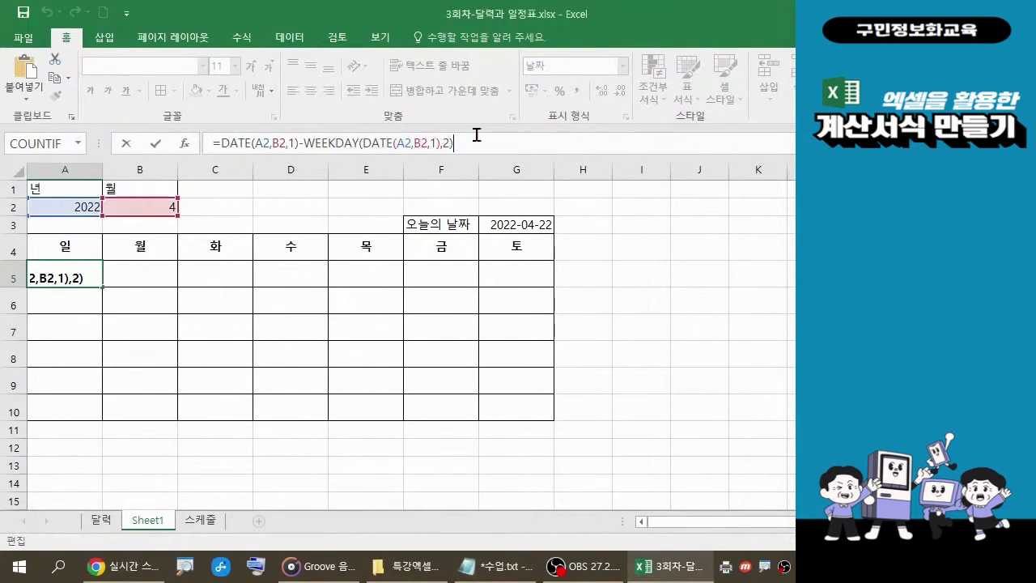
key("Return")
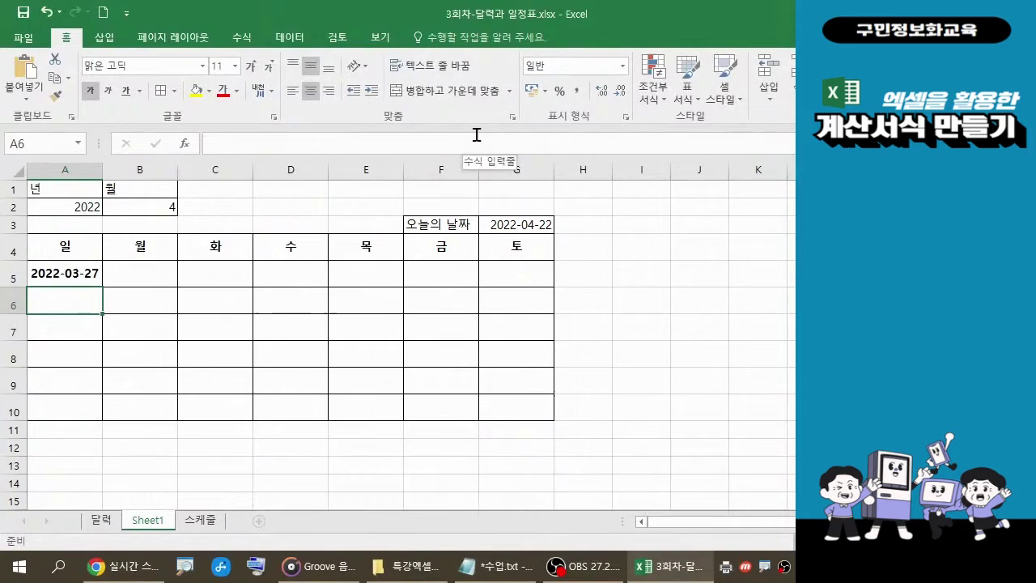
left_click(85, 276)
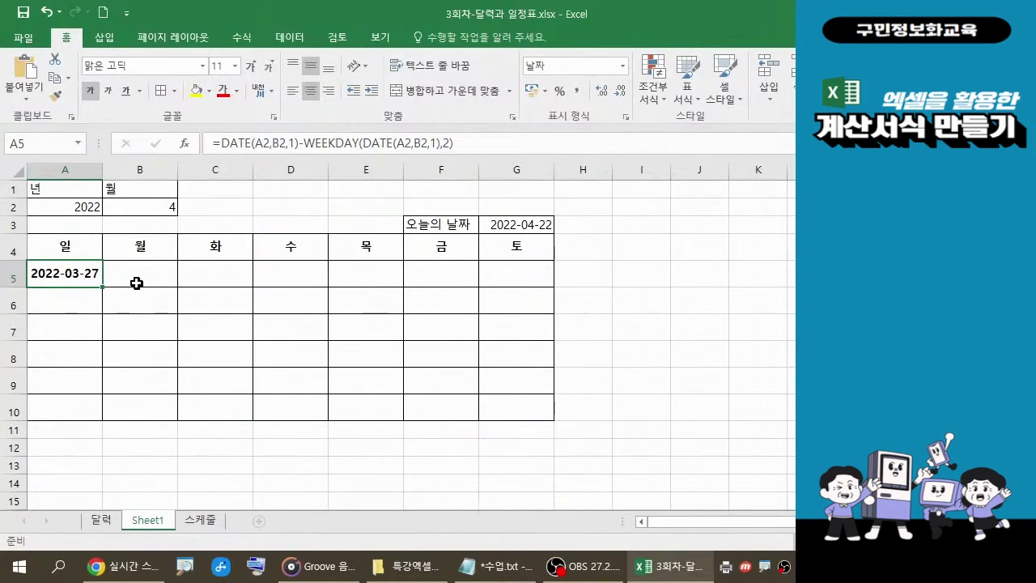
Enter the formula =A5+1 in cell B5 and fill it across the first week row through G5.
left_click(143, 278)
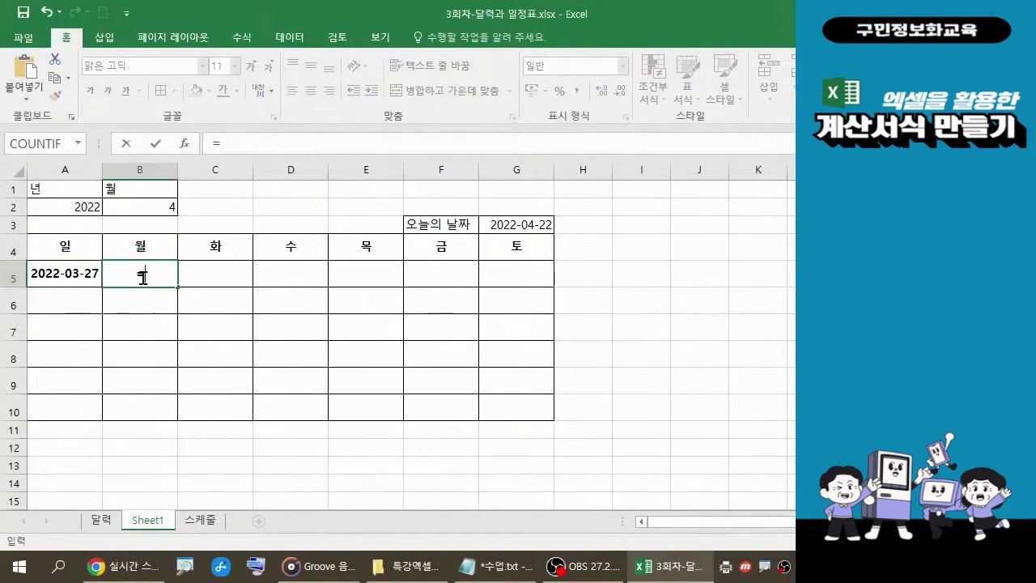
type("=")
left_click(67, 273)
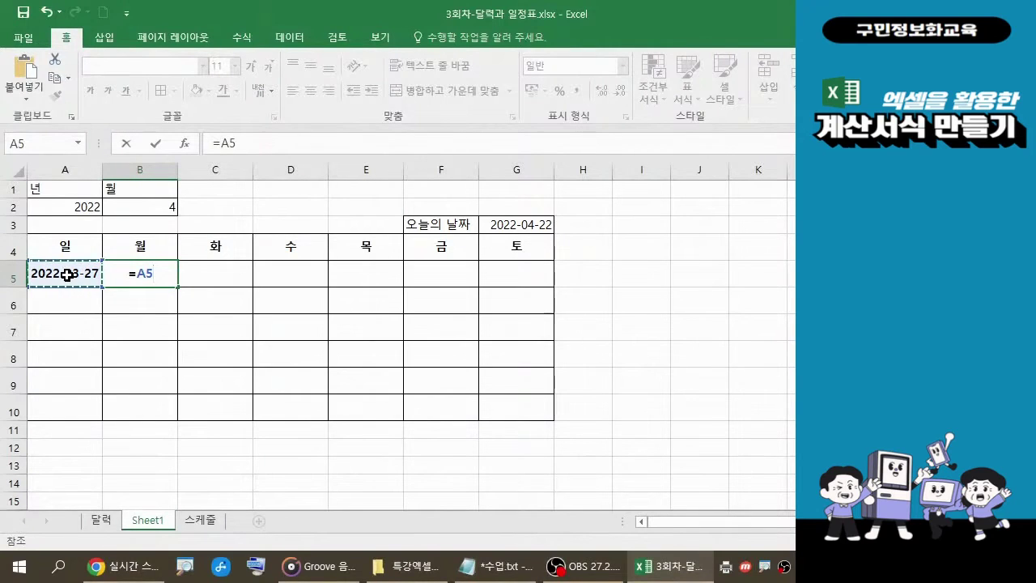
type("+1")
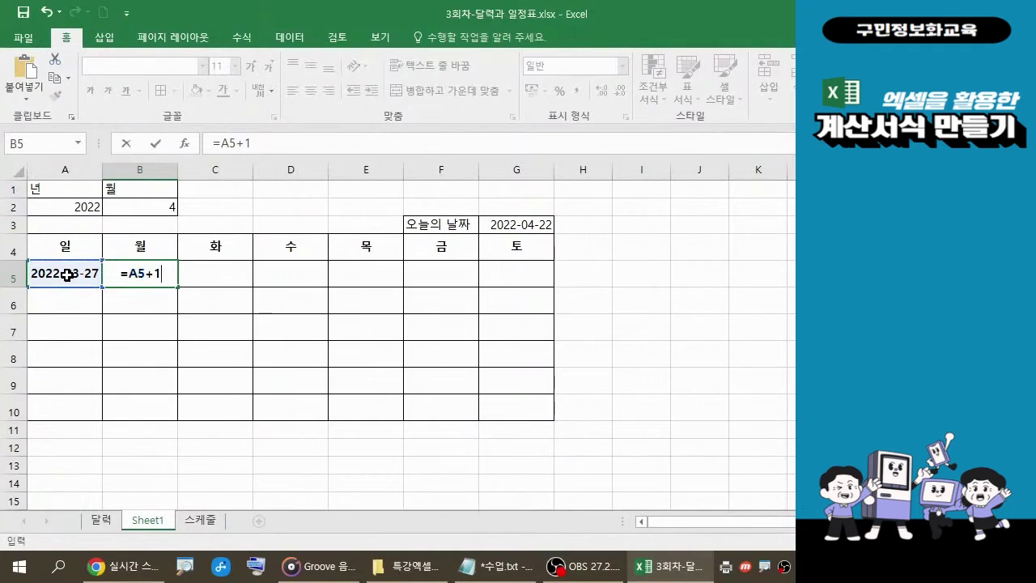
key("Return")
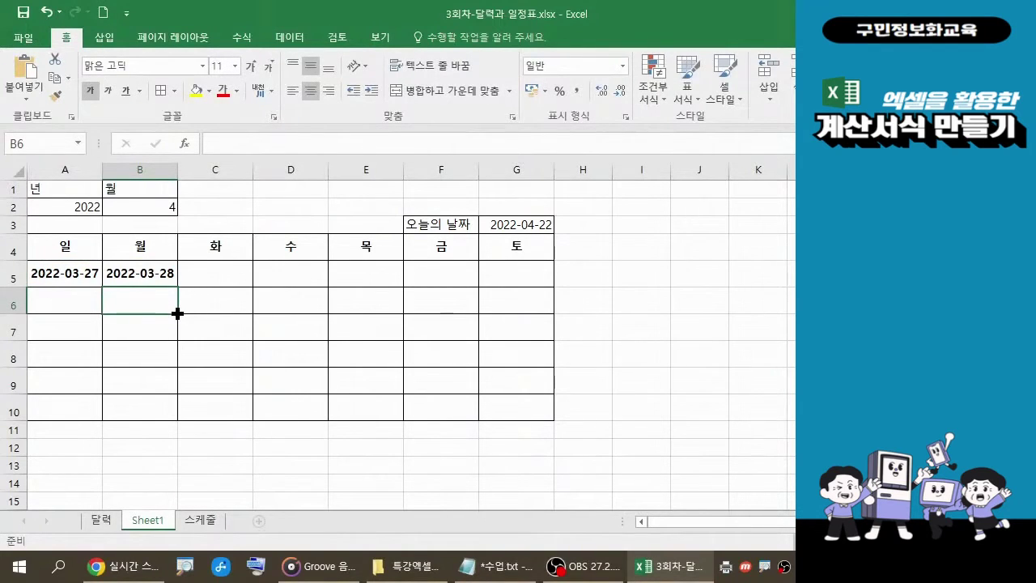
left_click(155, 277)
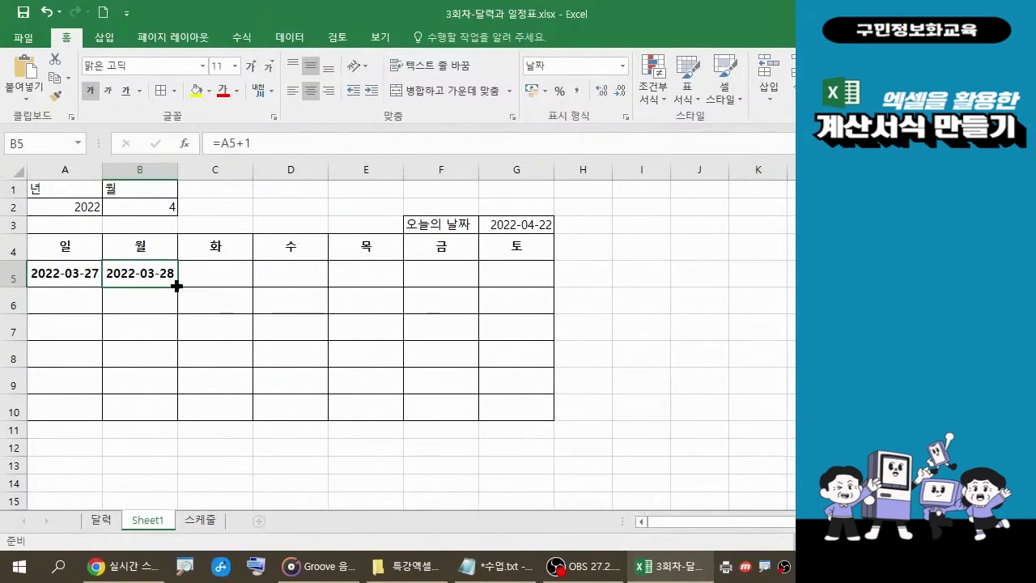
left_click_drag(176, 286, 524, 297)
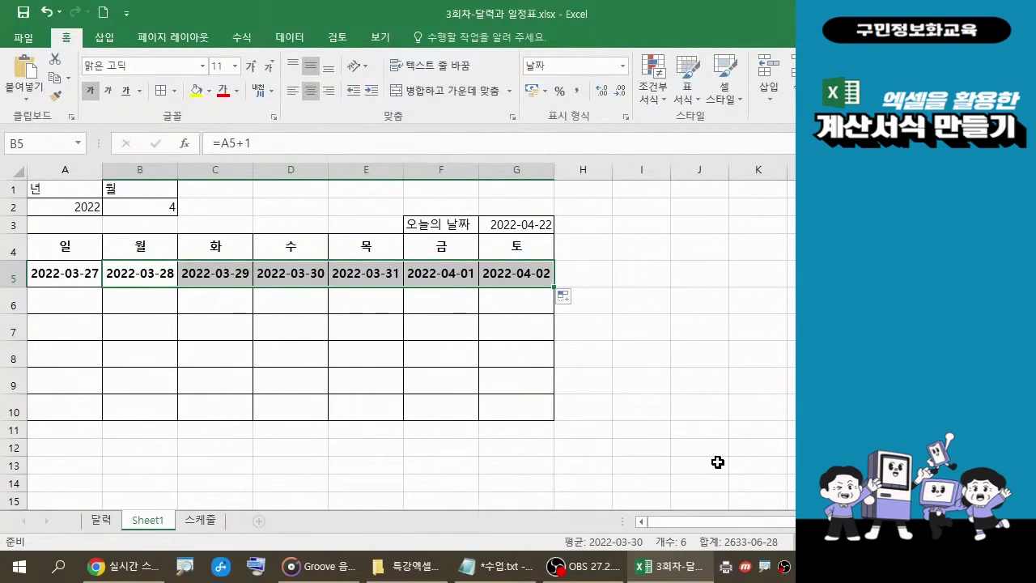
Enter the formula =A5+7 in cell A6 and fill it across the second week row through G6.
left_click(75, 306)
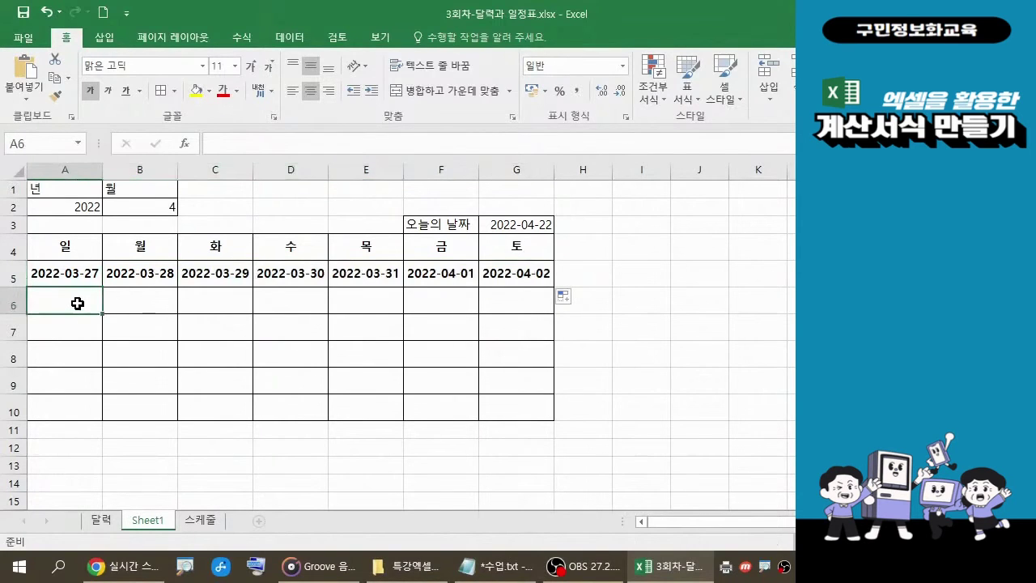
type("=")
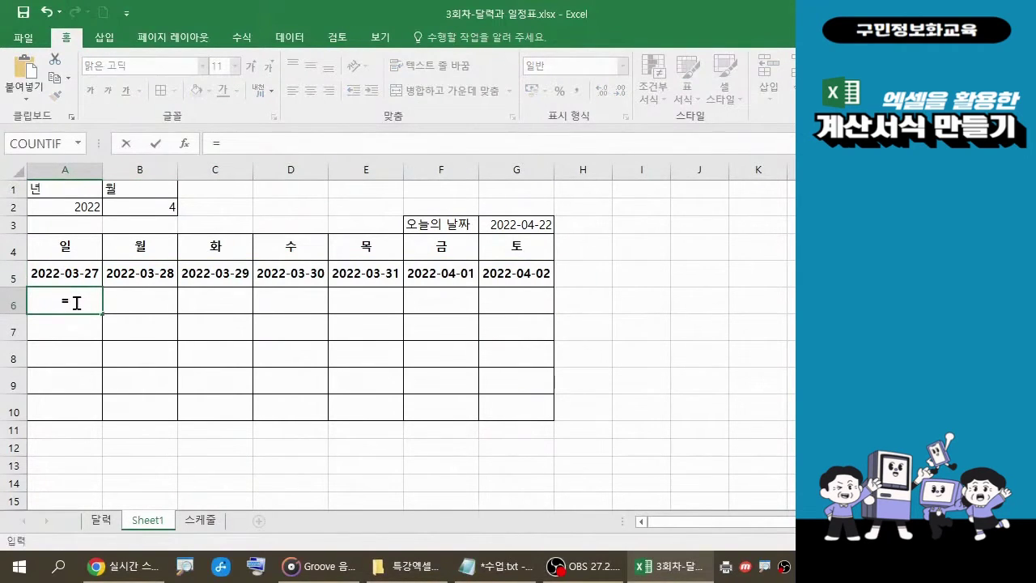
left_click(71, 275)
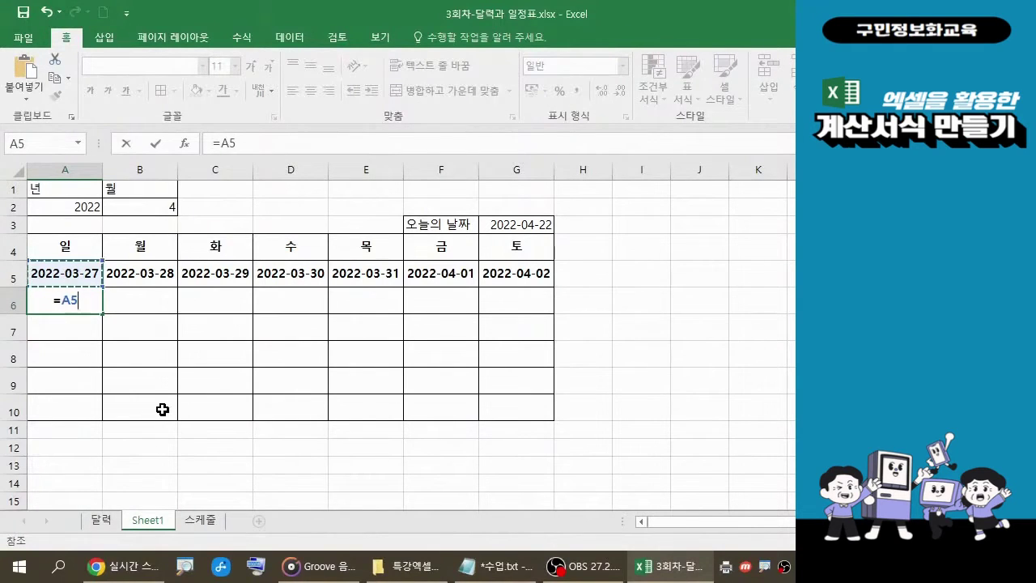
type("+7")
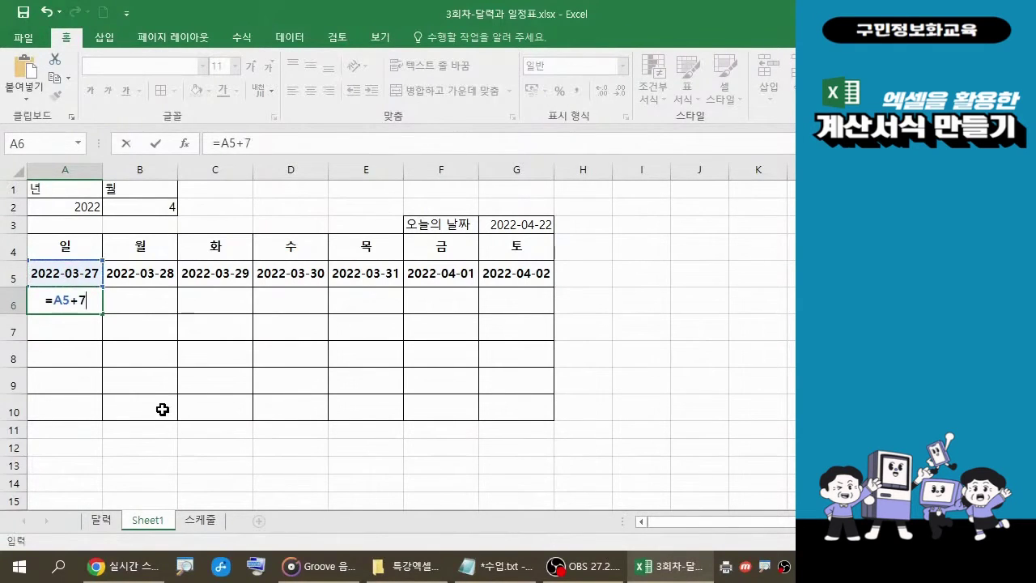
key("Return")
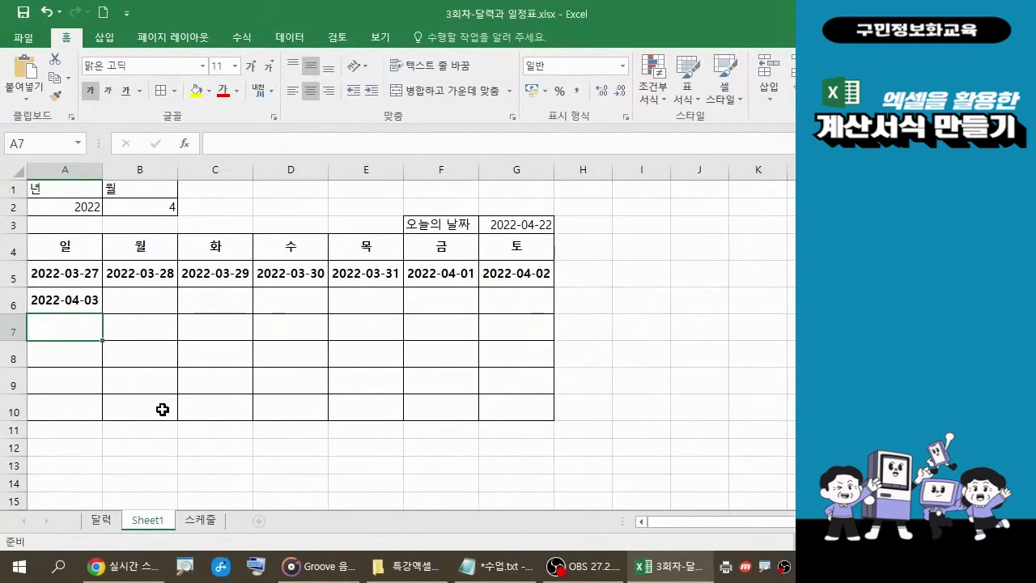
left_click(86, 301)
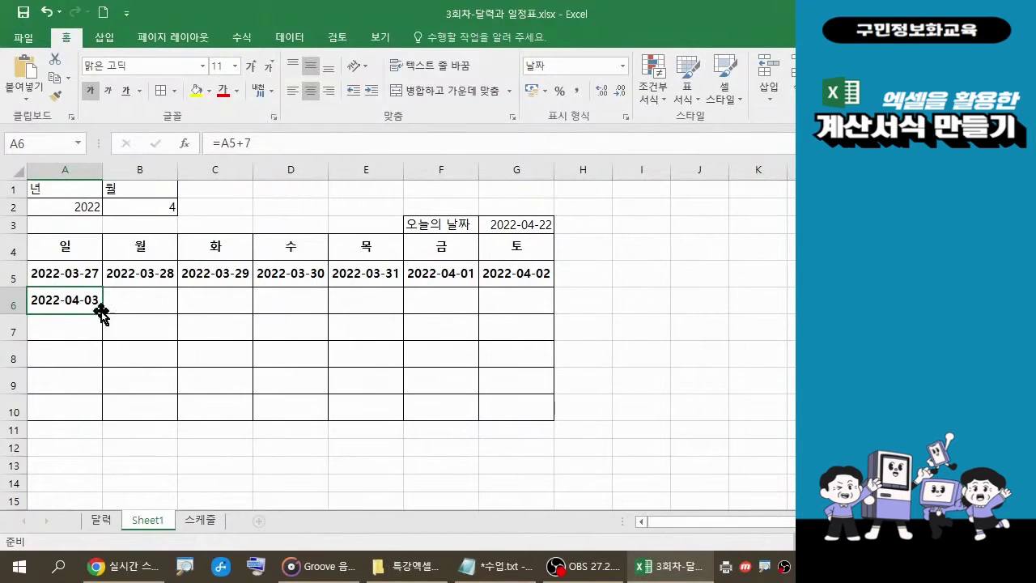
left_click_drag(101, 312, 536, 318)
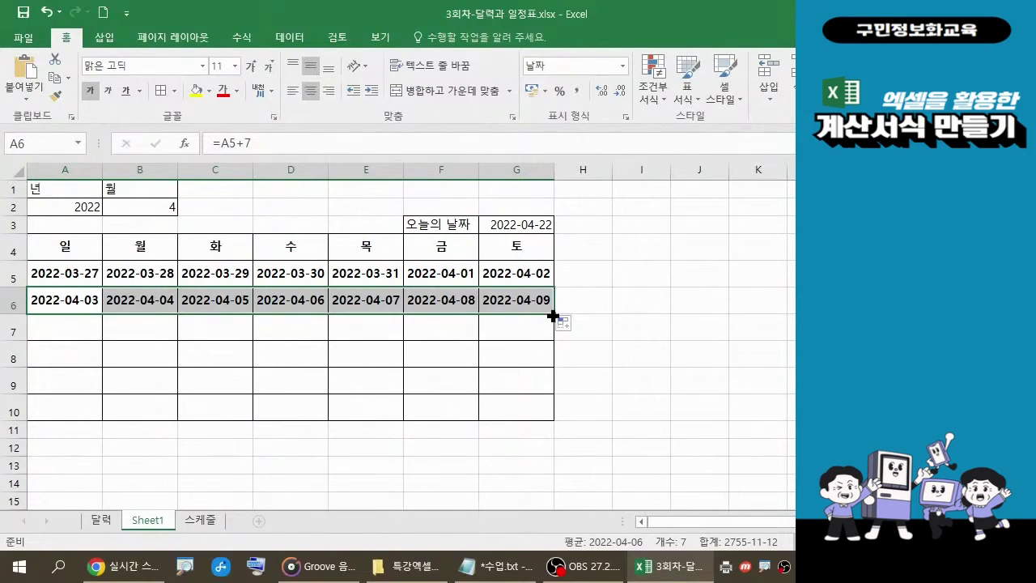
Fill the +7 week formulas from A6:G6 down through row 10 of the calendar grid.
left_click_drag(553, 315, 542, 409)
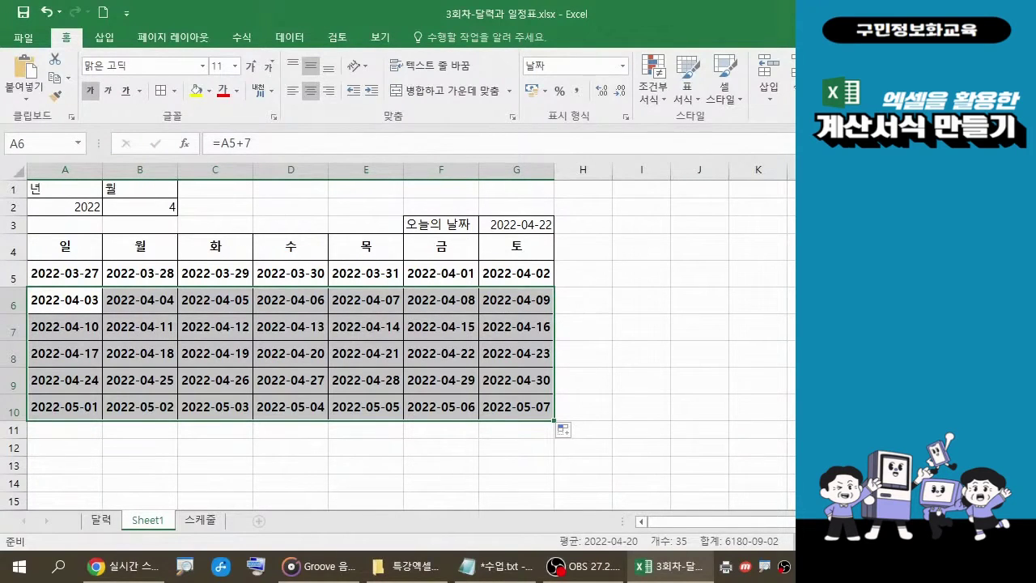
mouse_move(21, 257)
left_mouse_down()
mouse_move(102, 293)
mouse_move(150, 242)
mouse_move(221, 209)
left_mouse_up()
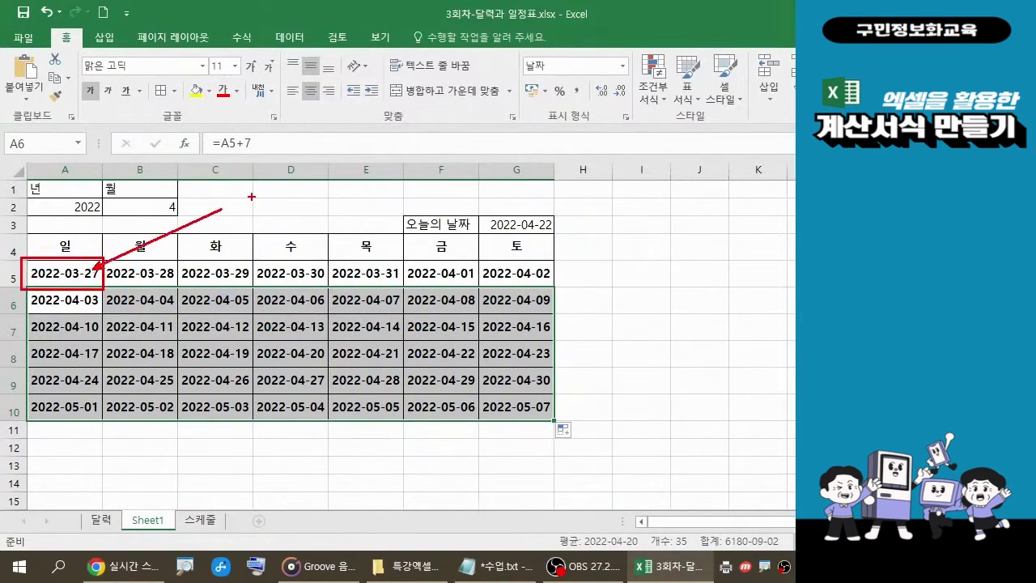
mouse_move(273, 188)
left_mouse_down()
mouse_move(254, 209)
mouse_move(272, 189)
mouse_move(267, 217)
left_mouse_up()
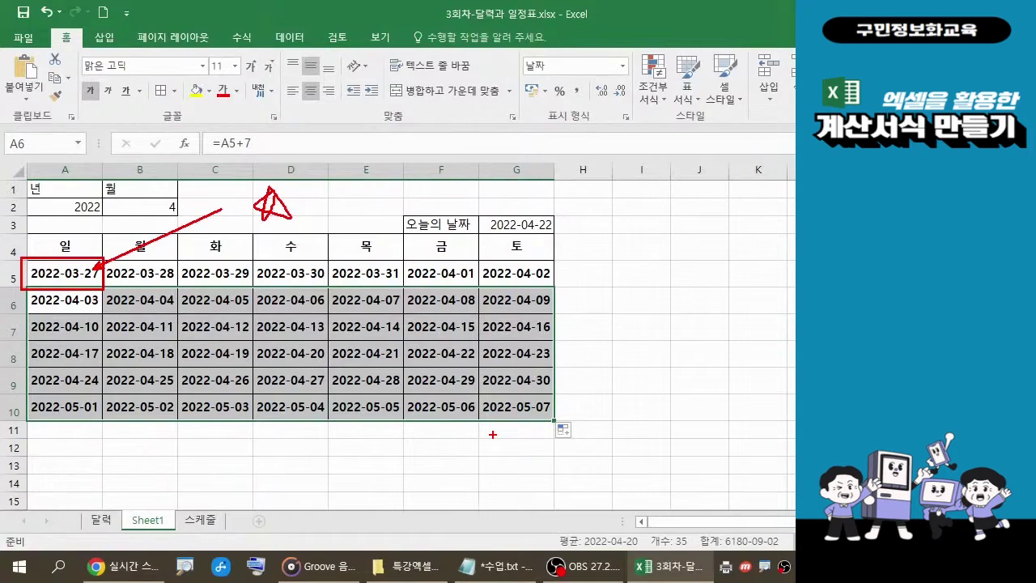
key("Escape")
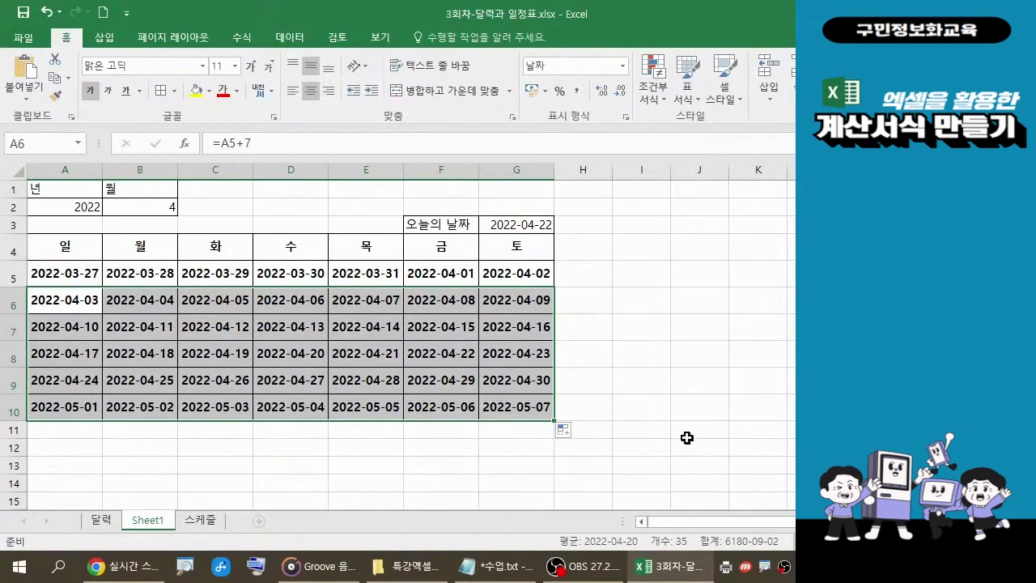
Open the number format settings for the date grid A5:G10 and choose the custom category (사용자 지정).
left_click(82, 276)
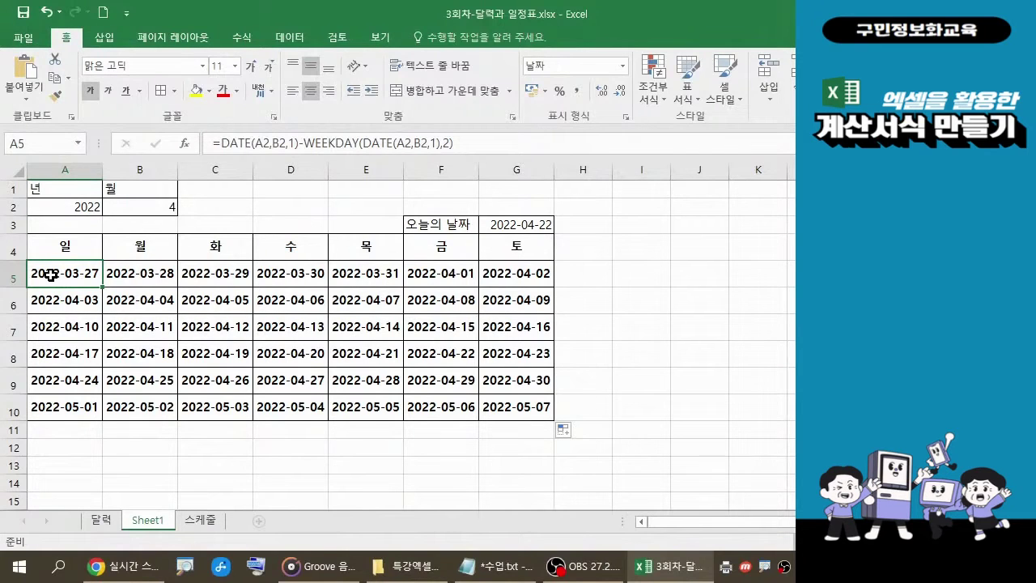
mouse_move(50, 275)
left_mouse_down()
mouse_move(381, 332)
mouse_move(506, 398)
left_mouse_up()
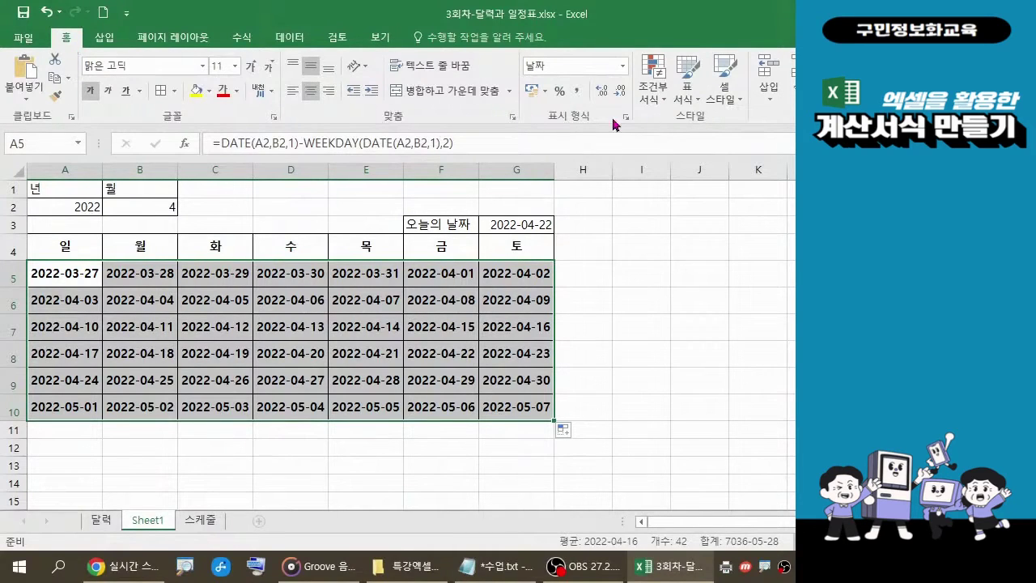
key("ctrl")
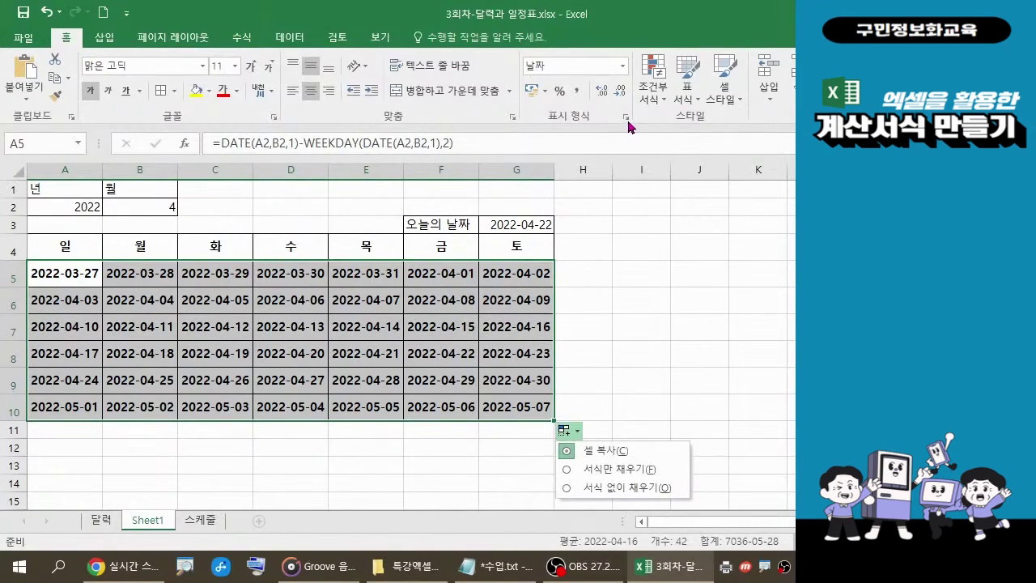
key("ctrl")
key("ctrl")
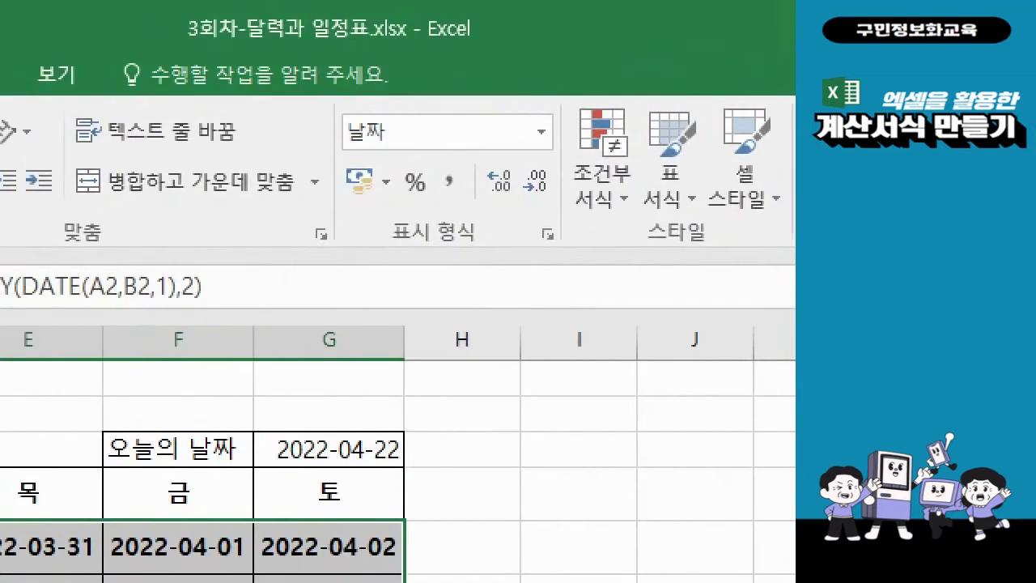
mouse_move(558, 215)
left_mouse_down()
mouse_move(578, 221)
mouse_move(604, 267)
left_mouse_up()
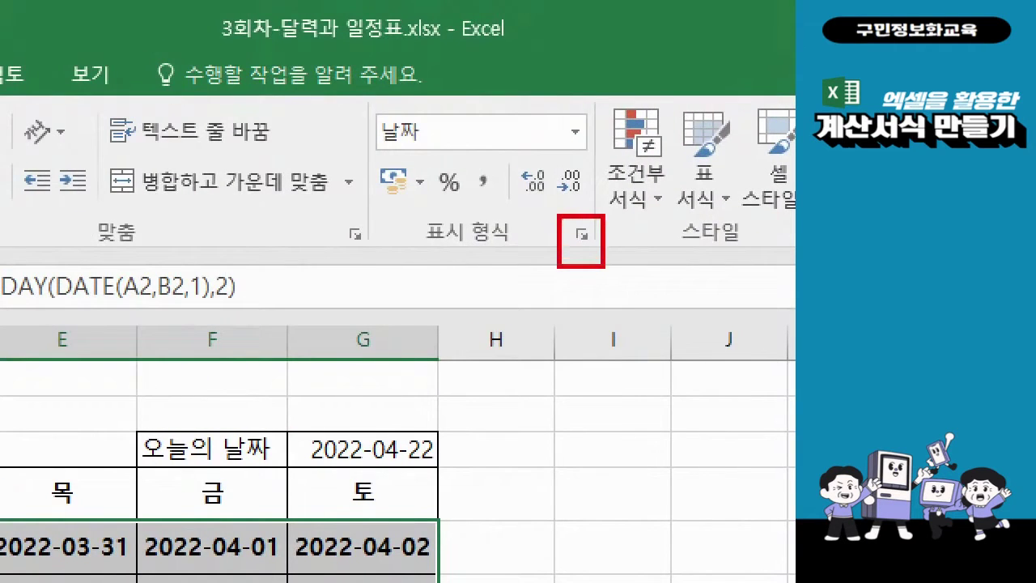
left_click_drag(526, 297, 579, 251)
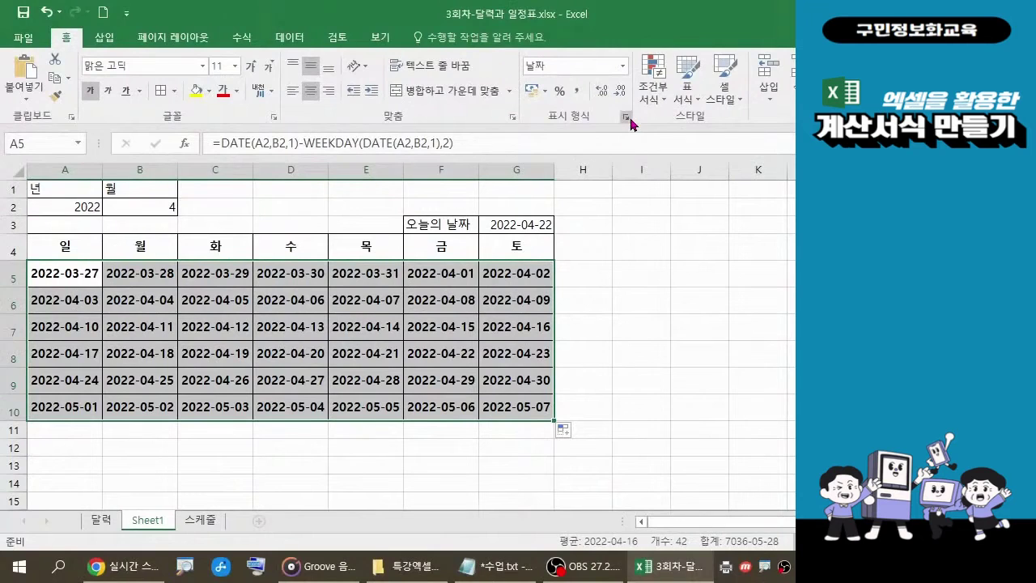
left_click(627, 119)
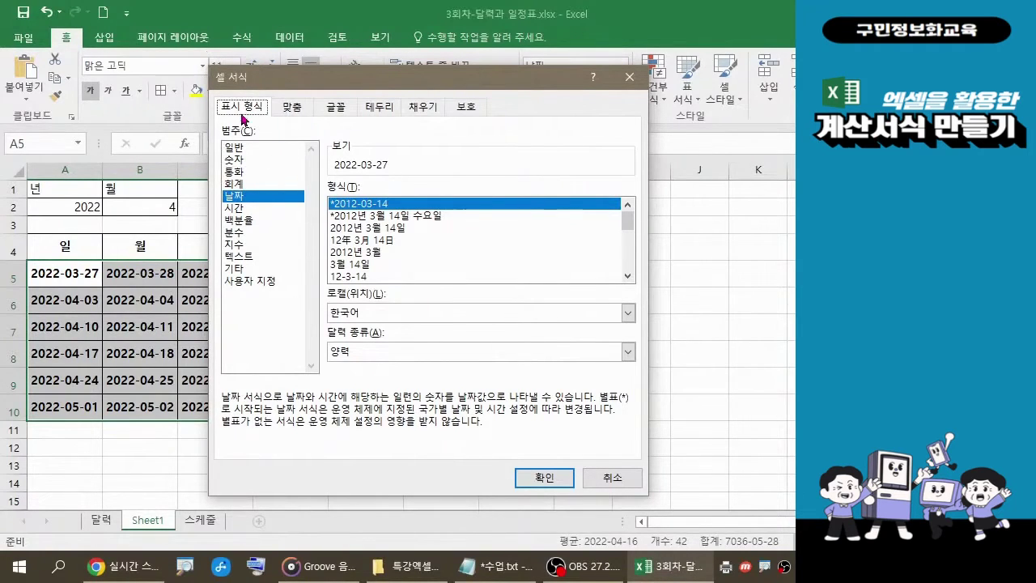
left_click(248, 289)
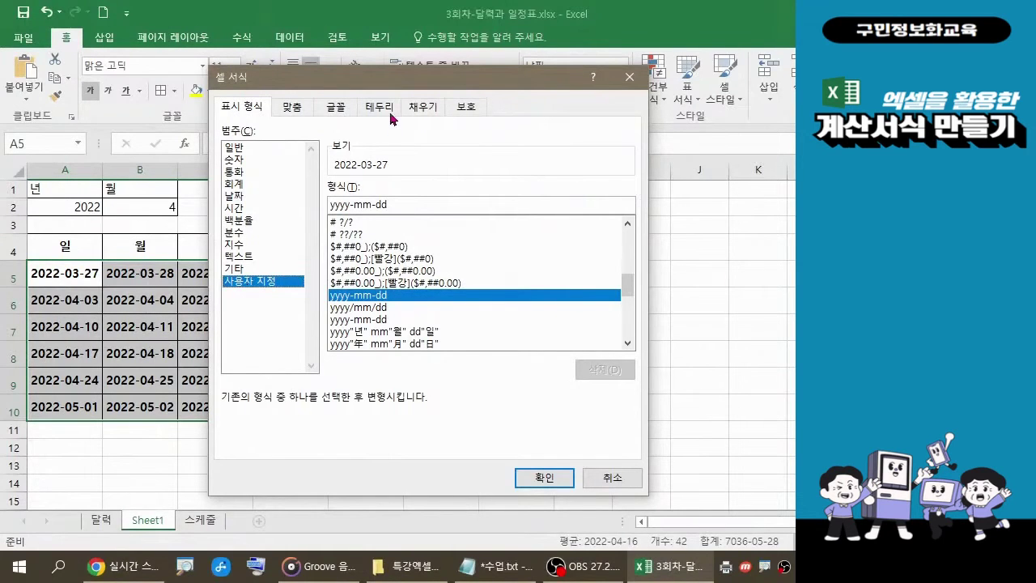
left_click_drag(404, 76, 601, 81)
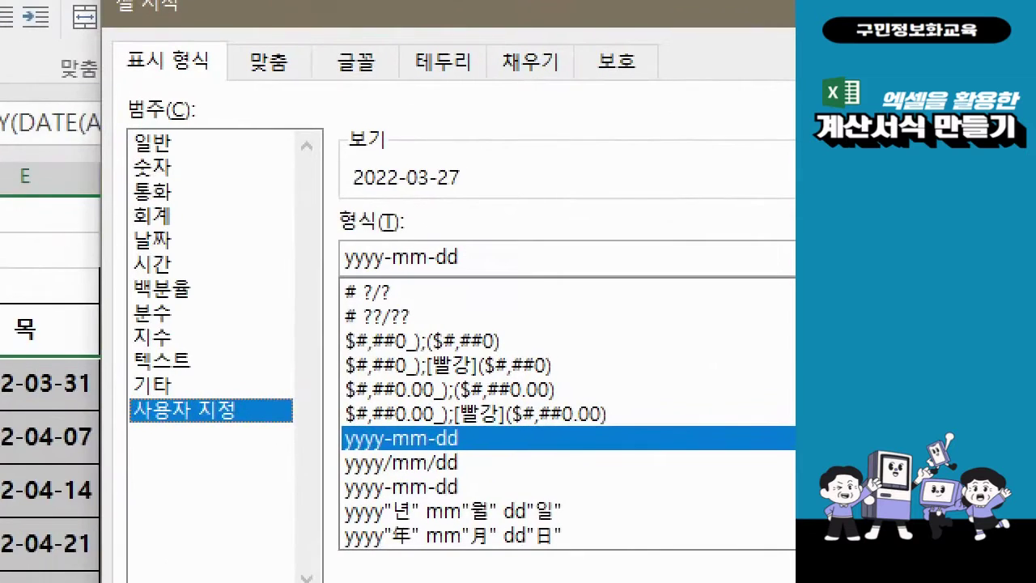
left_click_drag(337, 249, 499, 298)
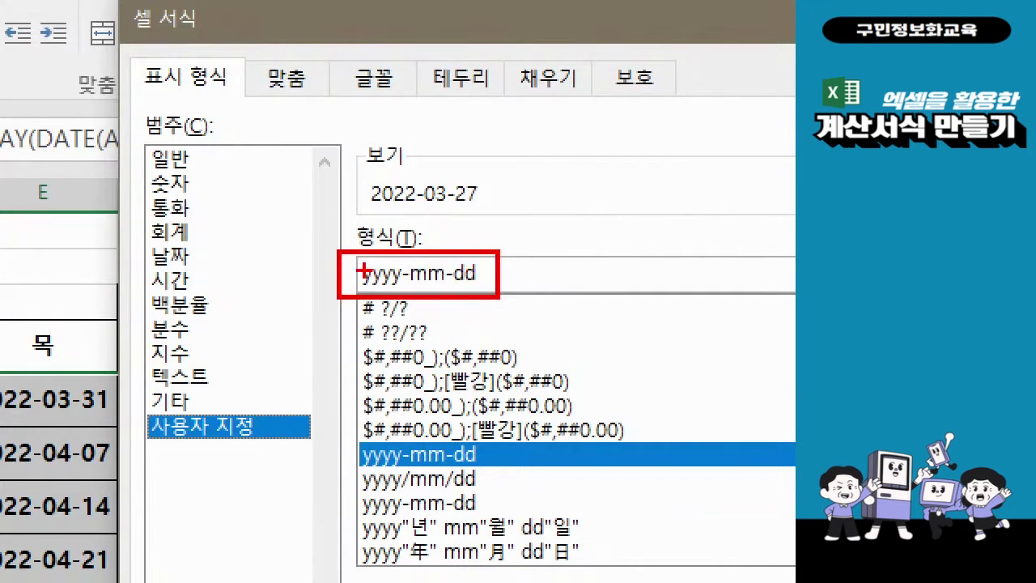
mouse_move(361, 270)
left_mouse_down()
mouse_move(440, 280)
mouse_move(466, 271)
mouse_move(371, 282)
mouse_move(461, 272)
left_mouse_up()
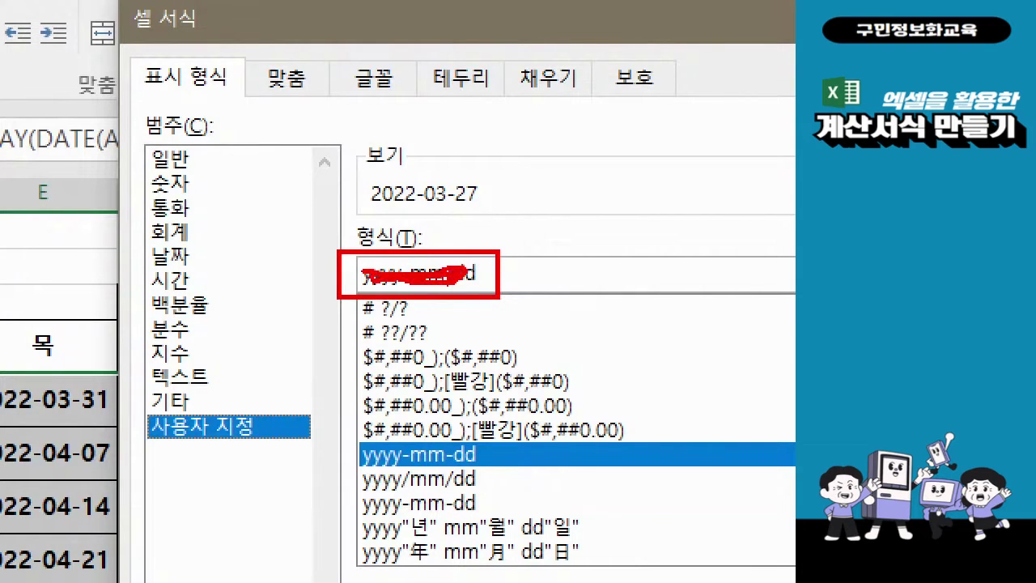
left_click_drag(371, 276, 357, 276)
key("Escape")
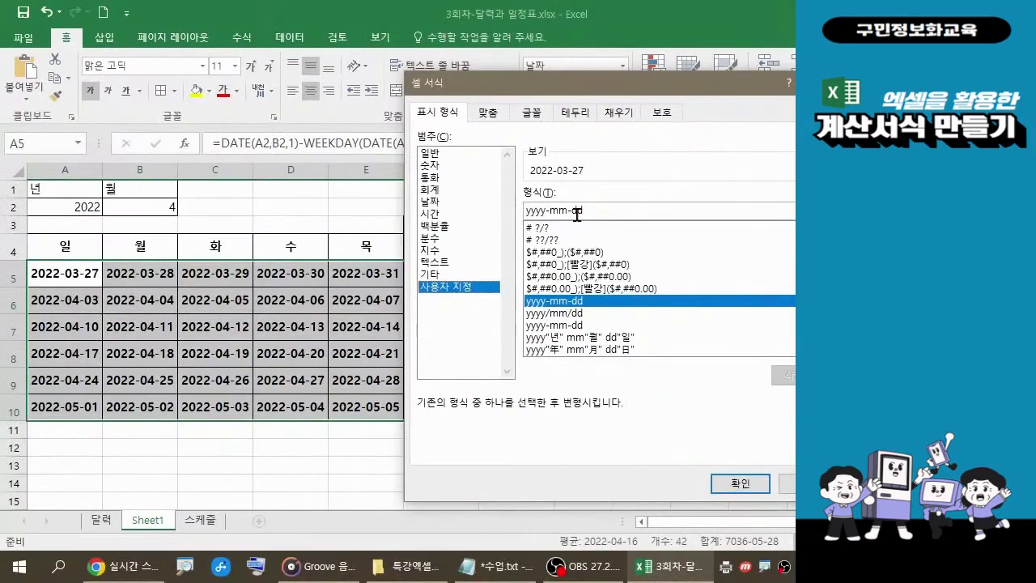
Shorten the custom format code to d and apply it to the date grid A5:G10.
key("BackSpace")
key("BackSpace")
key("BackSpace")
key("BackSpace")
key("BackSpace")
key("BackSpace")
key("BackSpace")
key("BackSpace")
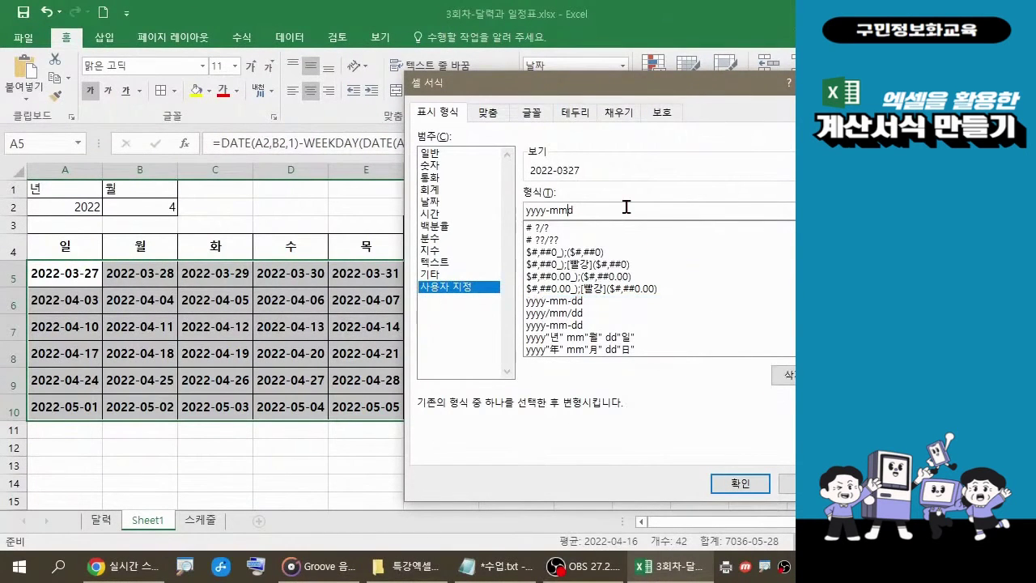
key("BackSpace")
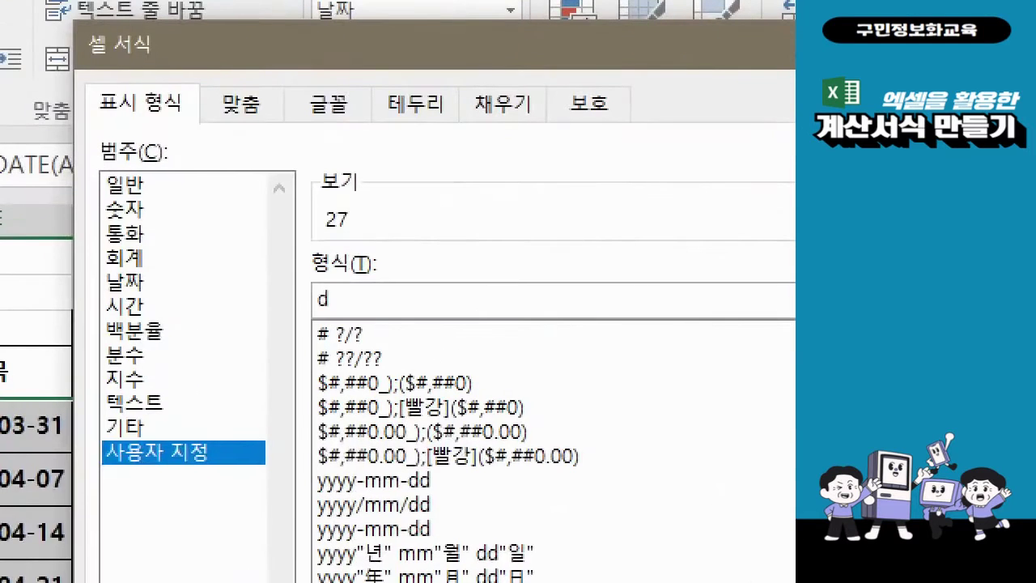
left_click_drag(283, 272, 349, 317)
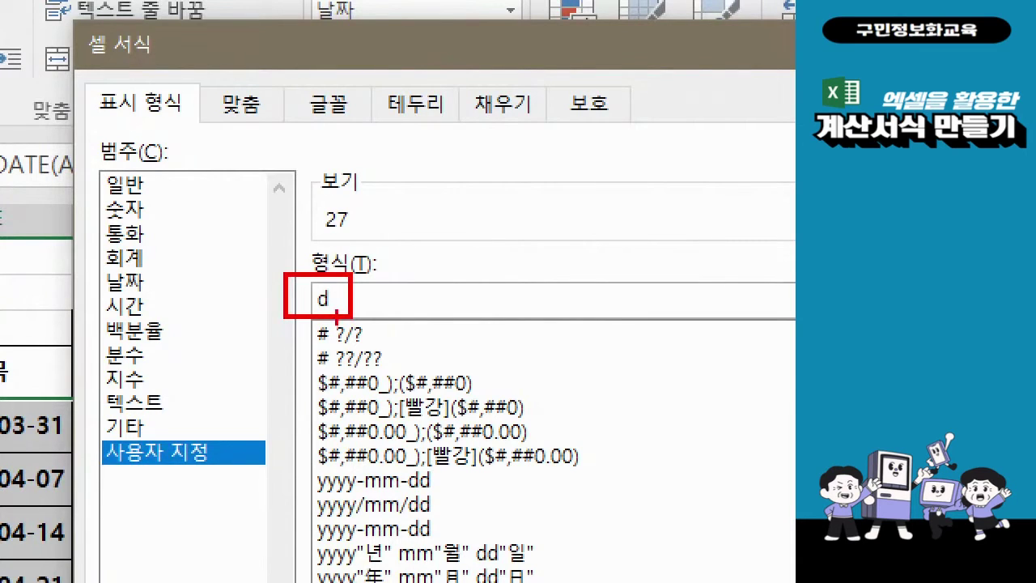
mouse_move(374, 214)
left_mouse_down()
mouse_move(361, 243)
mouse_move(280, 209)
mouse_move(353, 177)
mouse_move(382, 233)
mouse_move(372, 241)
left_mouse_up()
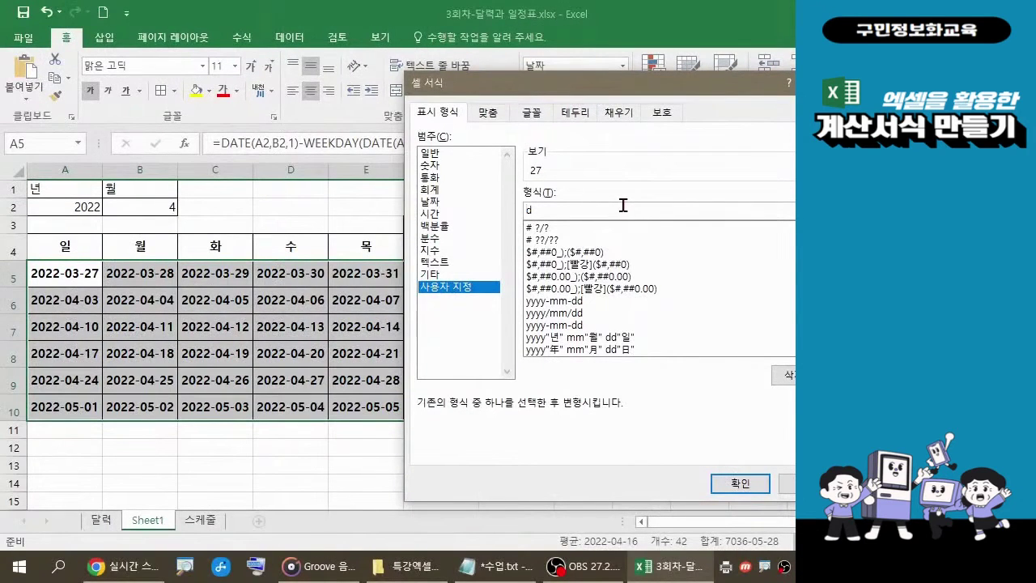
left_click(582, 209)
left_click(723, 484)
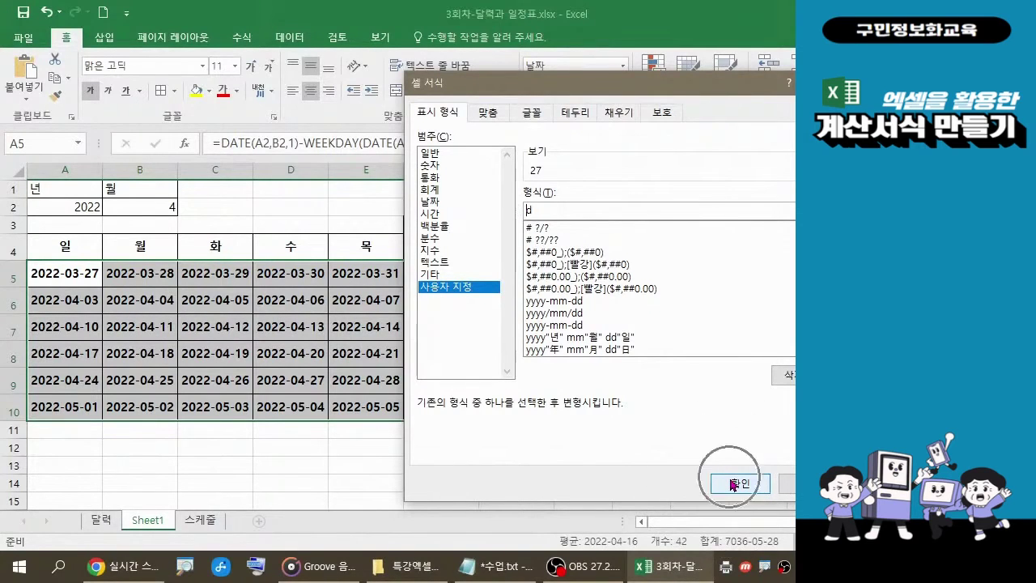
left_click(733, 484)
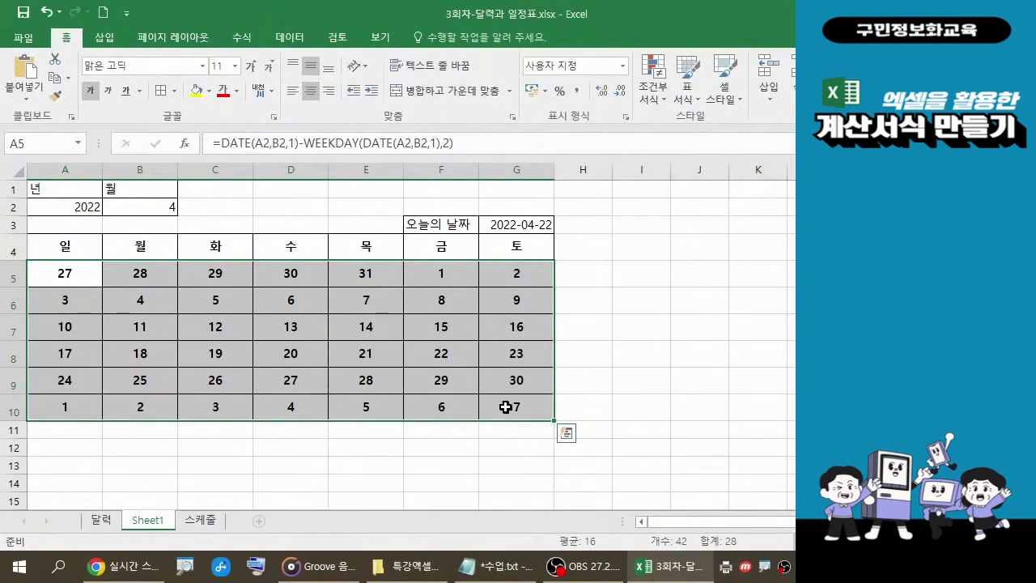
left_click(623, 448)
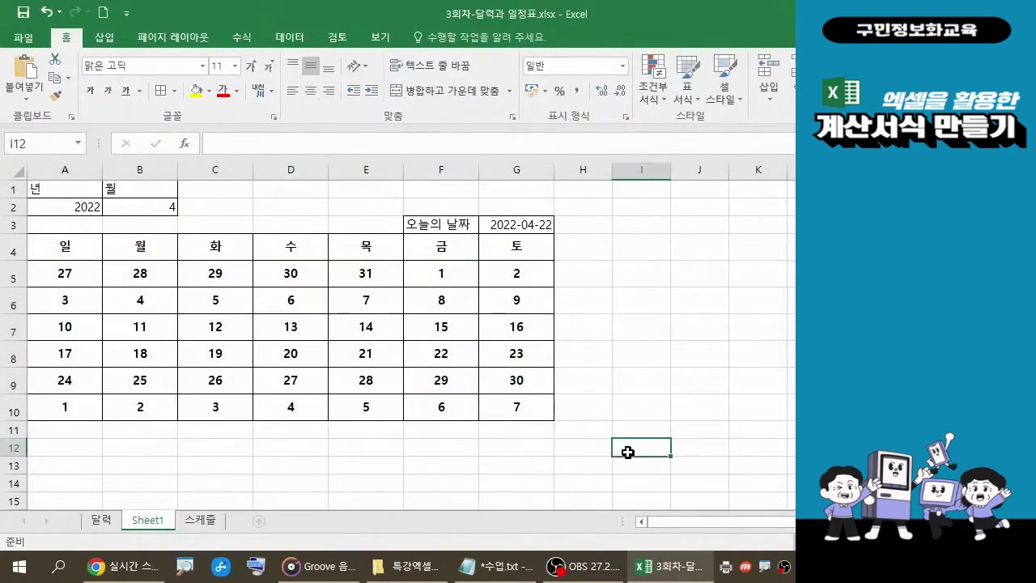
left_click(509, 578)
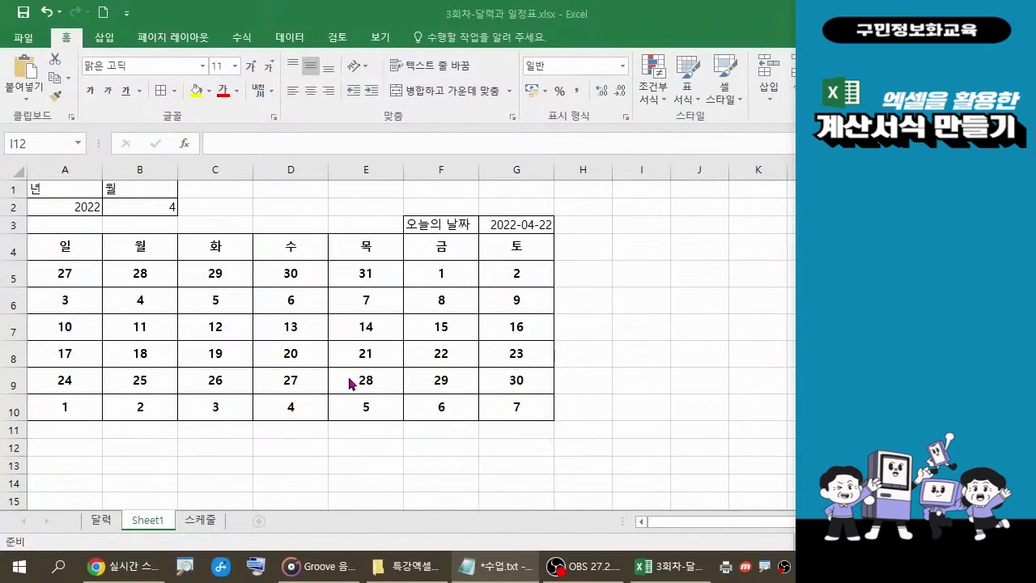
key("alt+Tab")
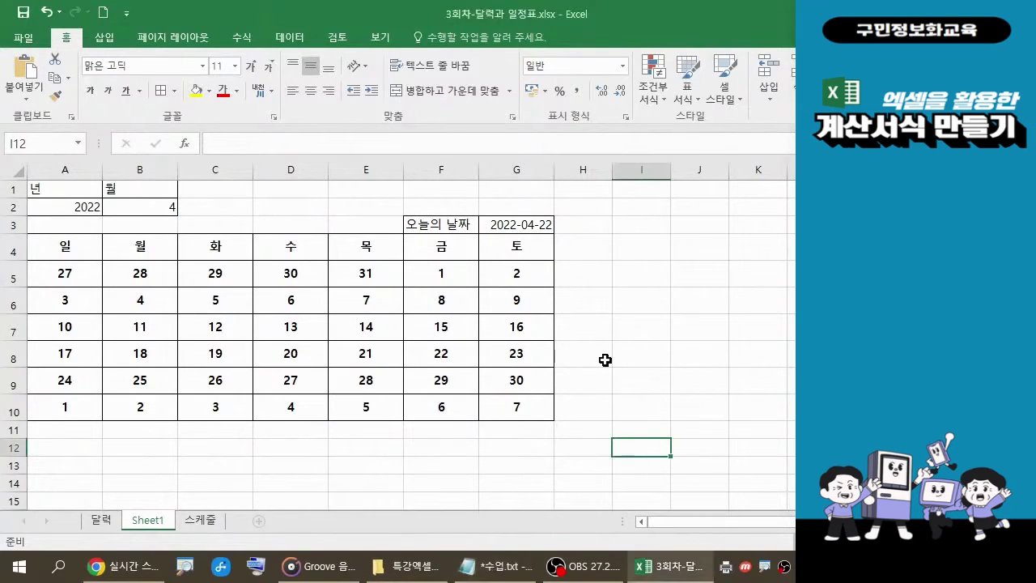
left_click(510, 572)
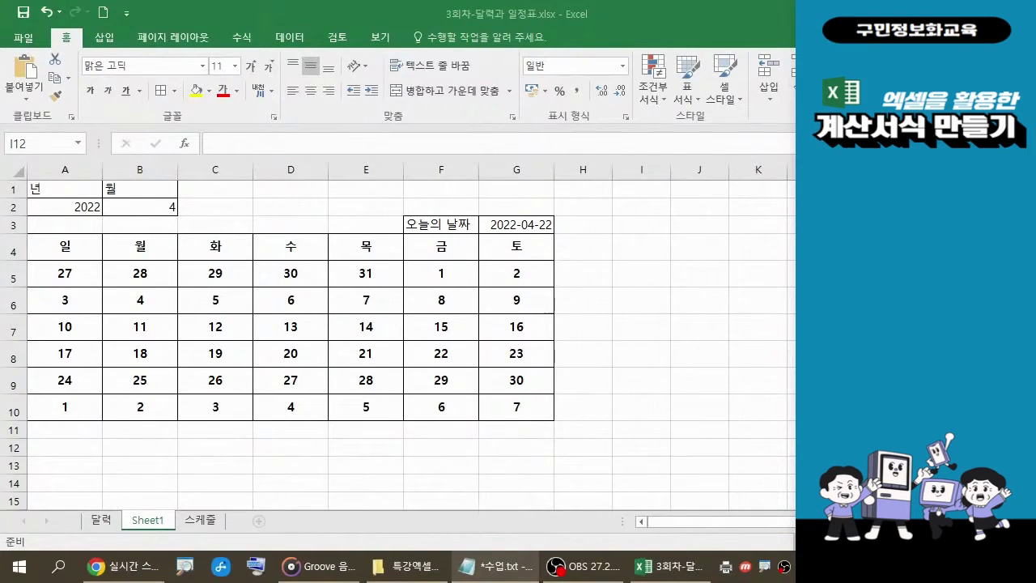
Return to the calendar worksheet and save the workbook.
left_click(640, 441)
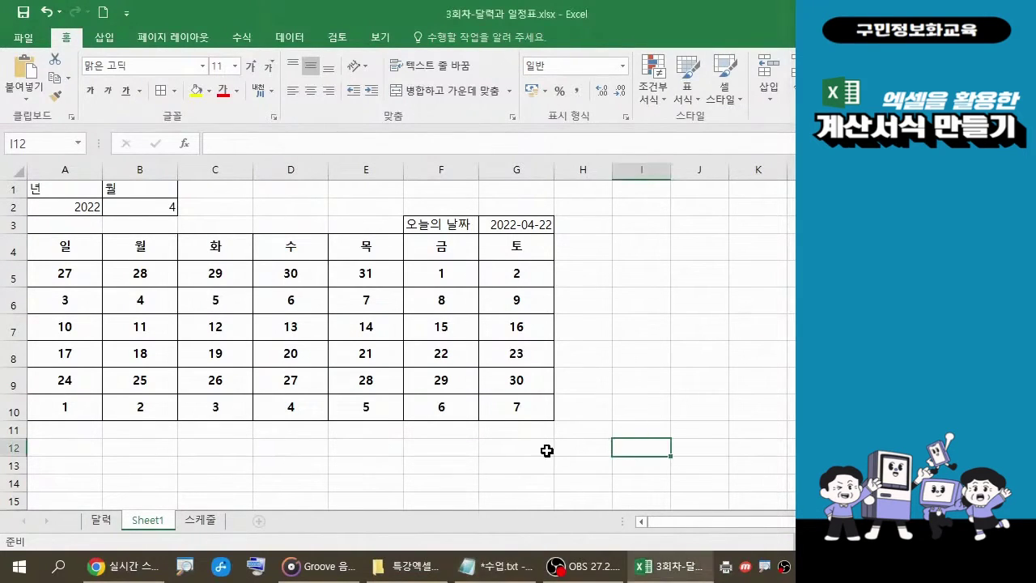
left_click(28, 14)
left_click(26, 14)
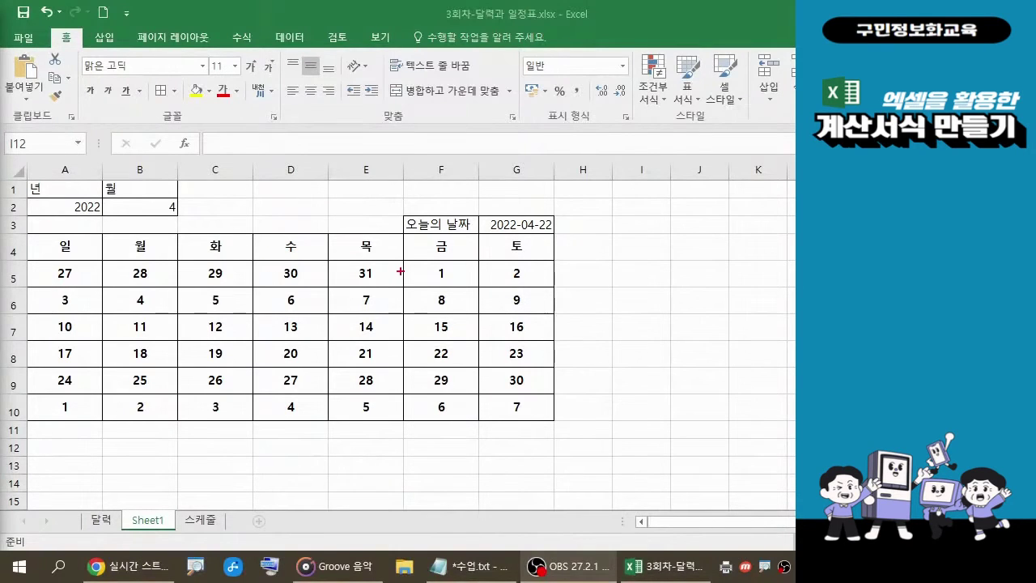
mouse_move(403, 263)
left_mouse_down()
mouse_move(455, 280)
mouse_move(511, 321)
mouse_move(550, 394)
left_mouse_up()
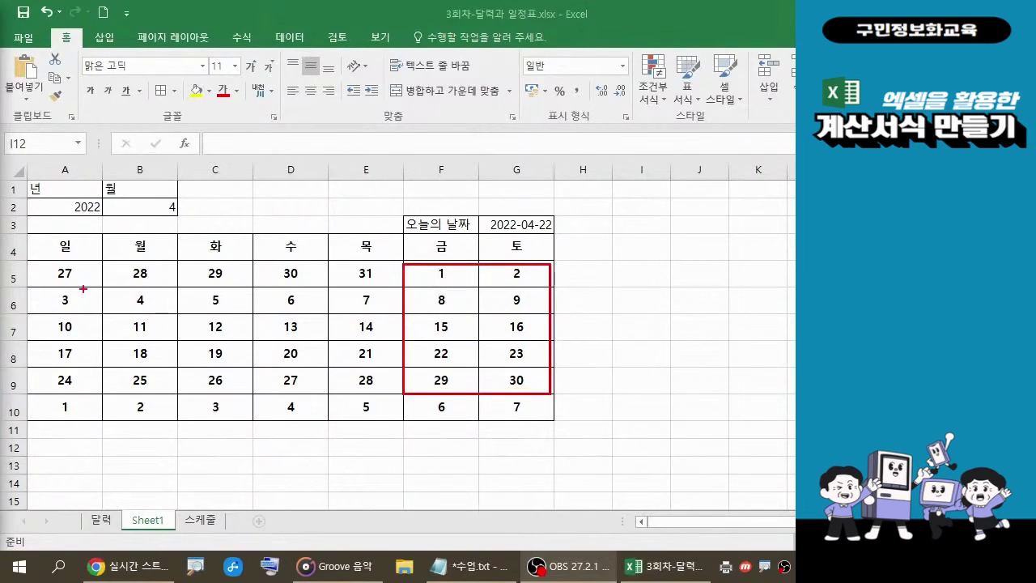
mouse_move(21, 287)
left_mouse_down()
mouse_move(251, 330)
mouse_move(403, 394)
left_mouse_up()
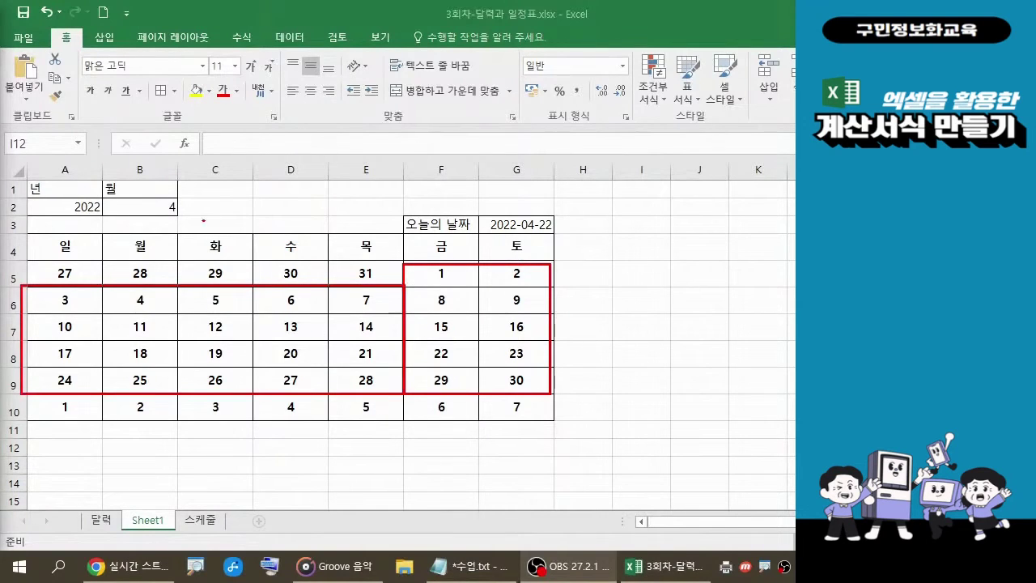
mouse_move(203, 220)
left_mouse_down()
mouse_move(163, 212)
mouse_move(180, 194)
mouse_move(203, 218)
left_mouse_up()
mouse_move(63, 259)
left_mouse_down()
mouse_move(37, 259)
mouse_move(162, 282)
mouse_move(377, 281)
left_mouse_up()
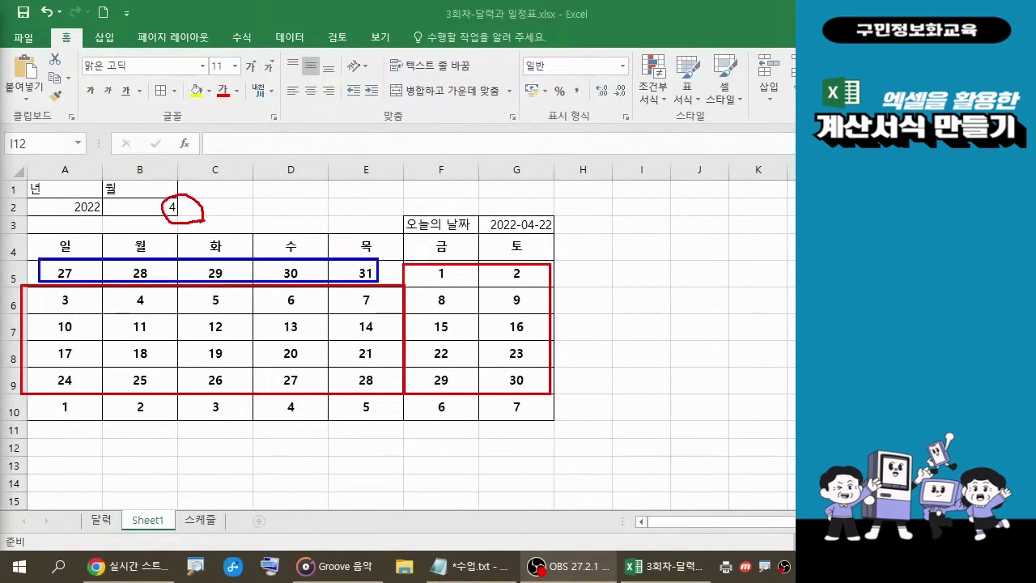
left_click_drag(45, 399, 531, 422)
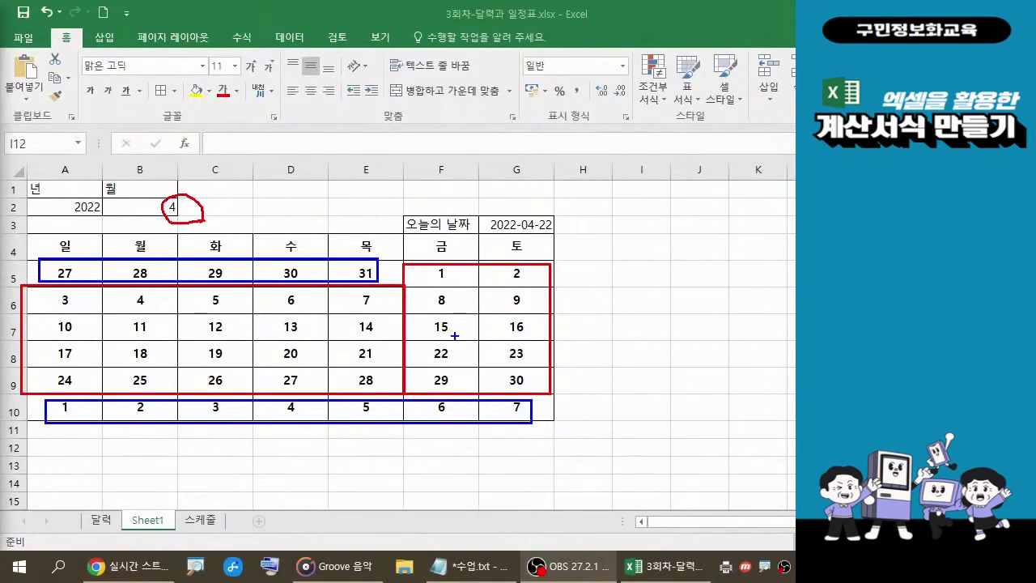
key("Escape")
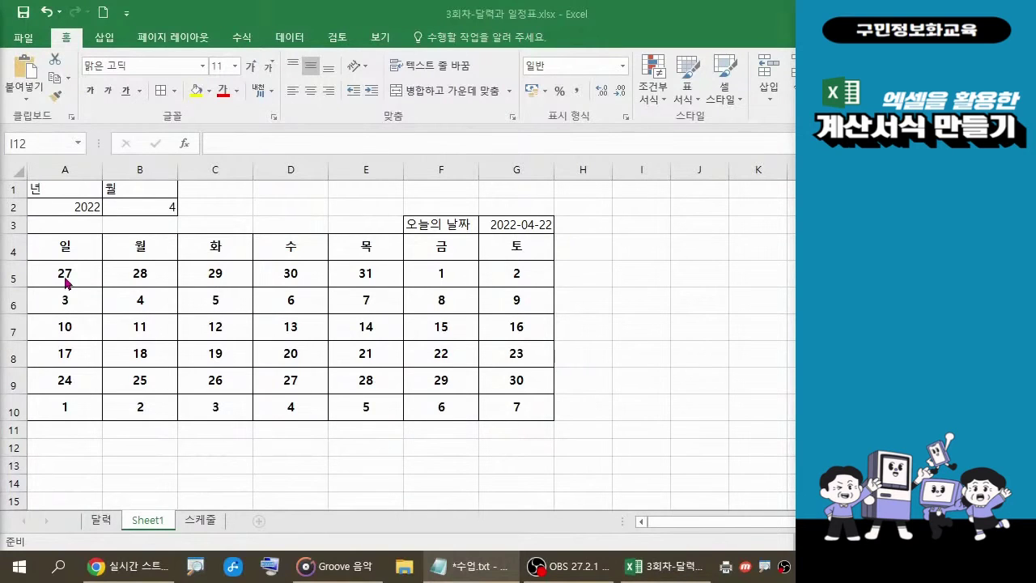
Select the date grid A5:G10 and open the conditional formatting (조건부 서식) options for it.
key("alt+Tab")
left_click_drag(57, 271, 504, 404)
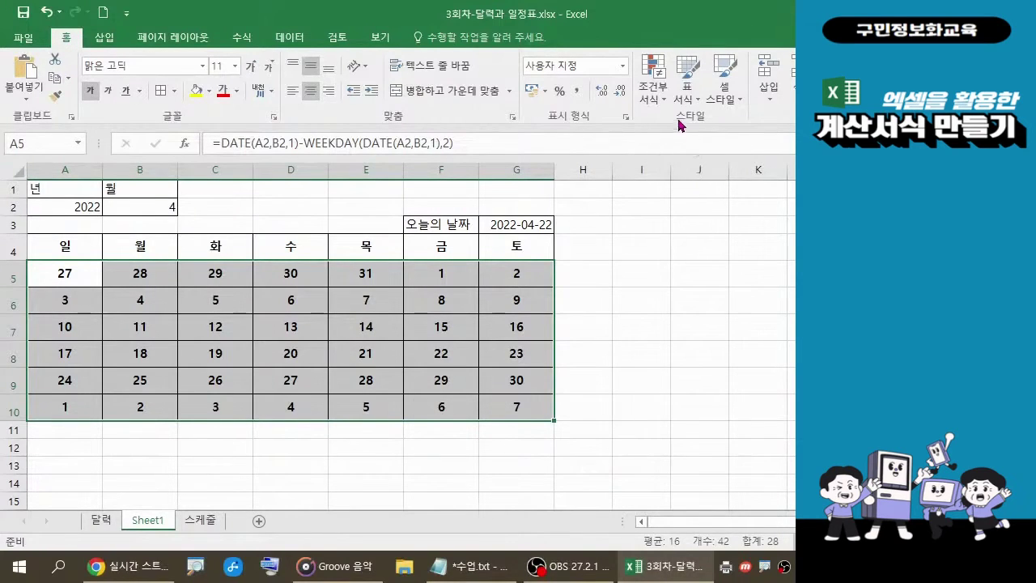
key("ctrl+q")
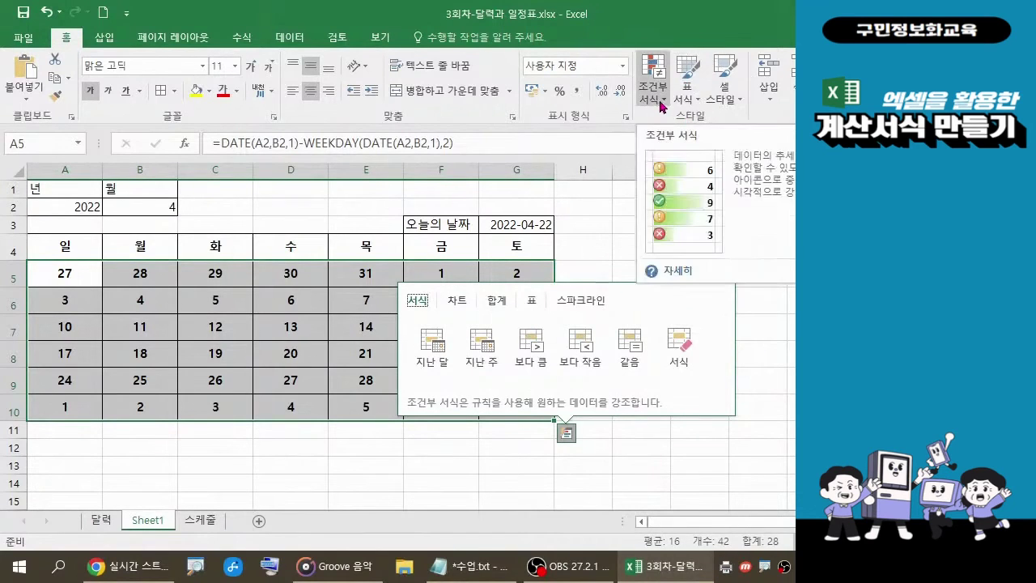
left_click(663, 101)
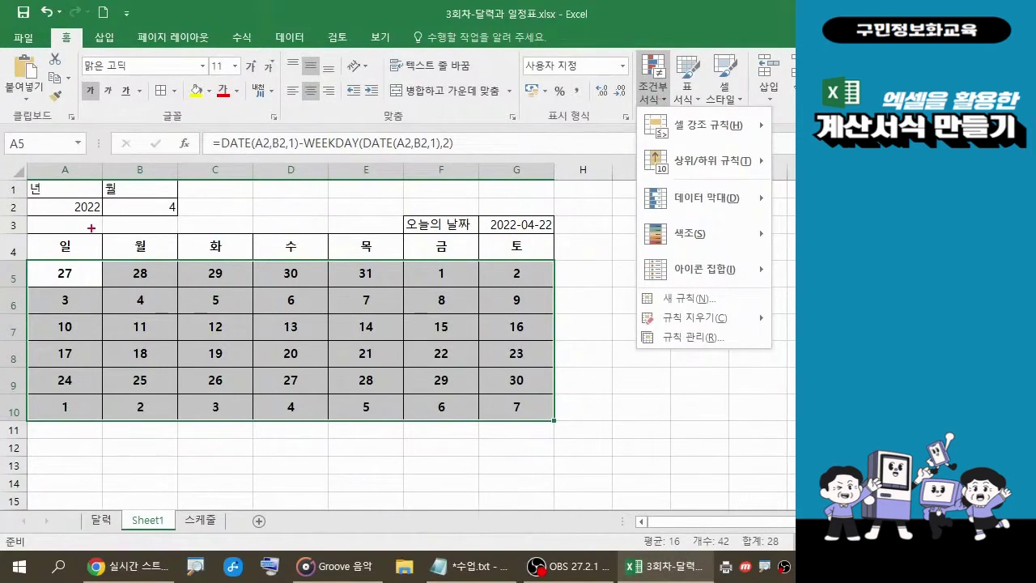
mouse_move(23, 257)
left_mouse_down()
mouse_move(455, 381)
mouse_move(561, 425)
left_mouse_up()
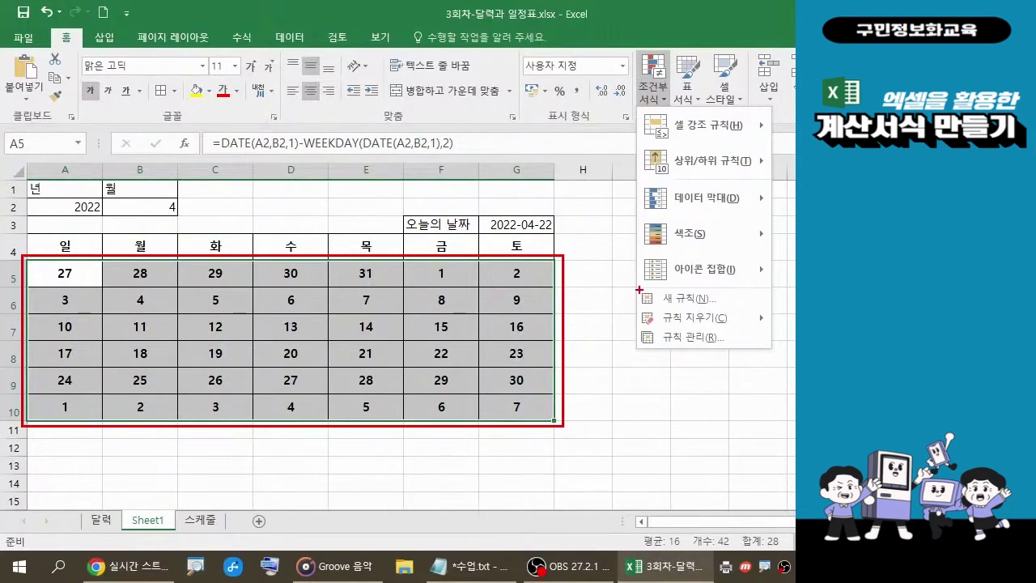
mouse_move(626, 288)
left_mouse_down()
mouse_move(676, 308)
mouse_move(775, 307)
left_mouse_up()
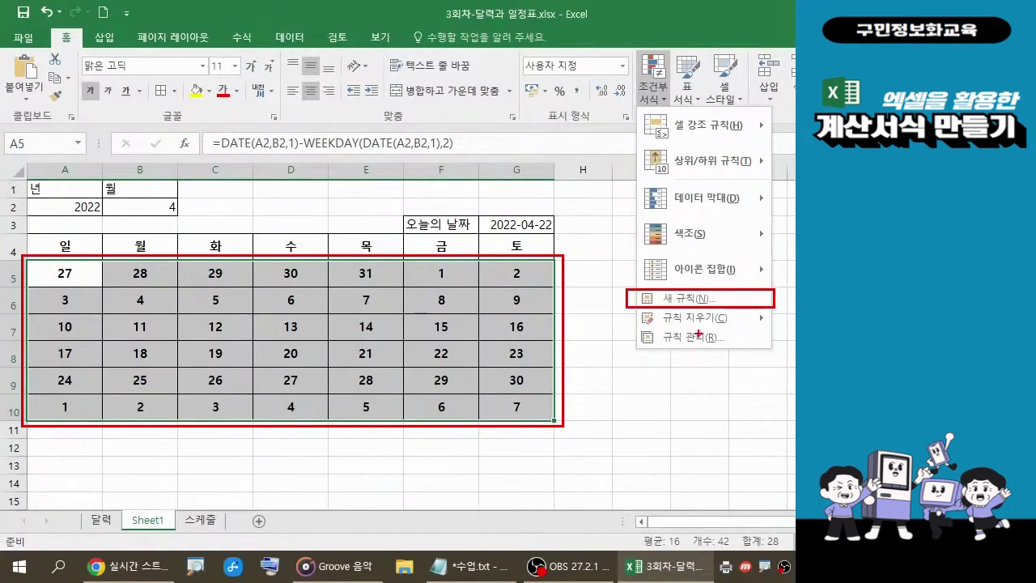
mouse_move(648, 115)
left_mouse_down()
mouse_move(617, 91)
mouse_move(648, 47)
mouse_move(672, 81)
mouse_move(662, 110)
left_mouse_up()
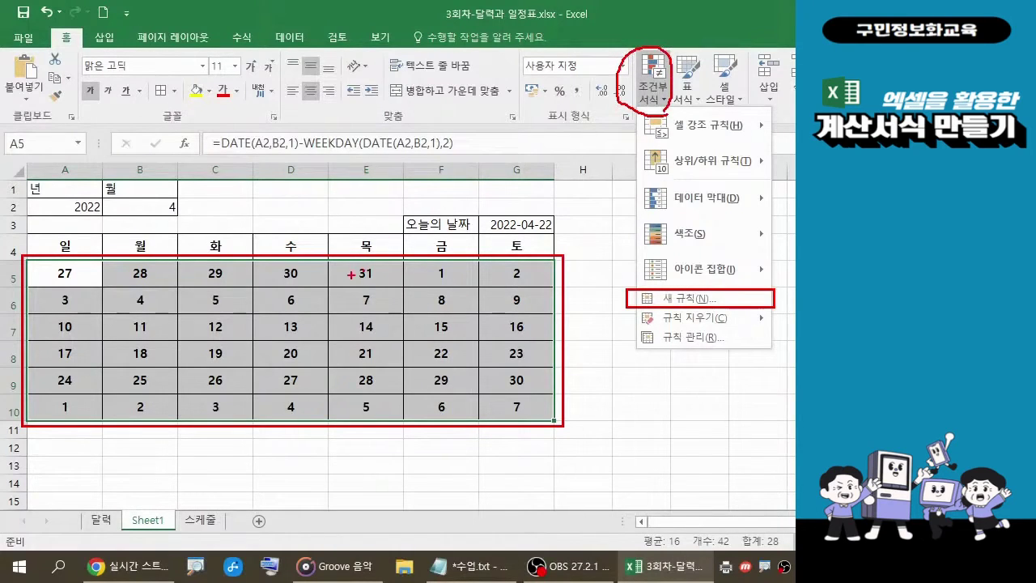
mouse_move(356, 275)
left_mouse_down()
mouse_move(377, 225)
mouse_move(352, 273)
left_mouse_up()
mouse_move(358, 202)
left_mouse_down()
mouse_move(358, 224)
mouse_move(337, 202)
mouse_move(361, 197)
mouse_move(363, 226)
left_mouse_up()
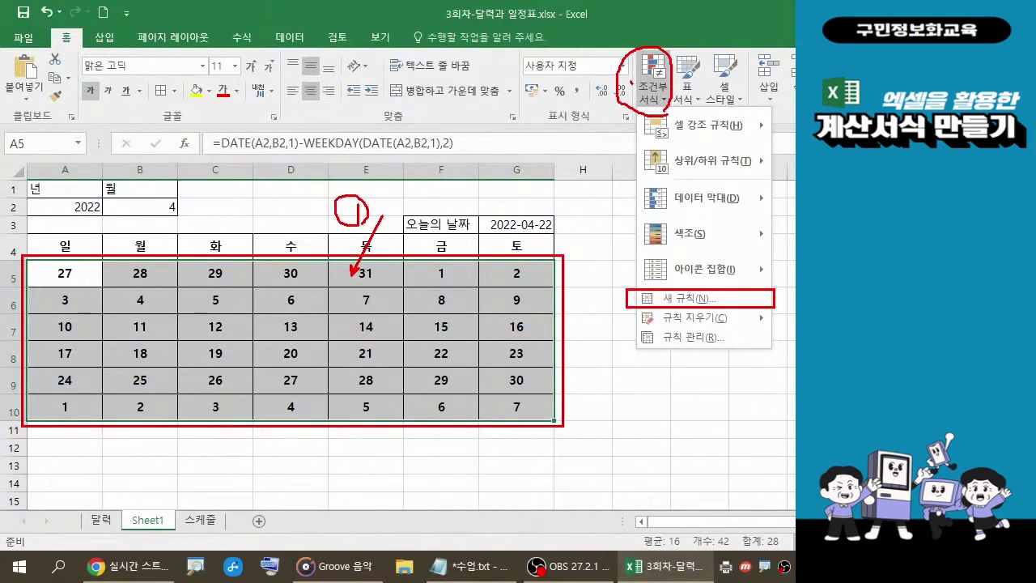
mouse_move(630, 81)
left_mouse_down()
mouse_move(639, 81)
mouse_move(631, 101)
mouse_move(649, 90)
left_mouse_up()
mouse_move(636, 300)
left_mouse_down()
mouse_move(599, 321)
mouse_move(598, 337)
mouse_move(615, 344)
mouse_move(589, 348)
left_mouse_up()
mouse_move(586, 322)
left_mouse_down()
mouse_move(586, 346)
mouse_move(612, 309)
mouse_move(612, 343)
left_mouse_up()
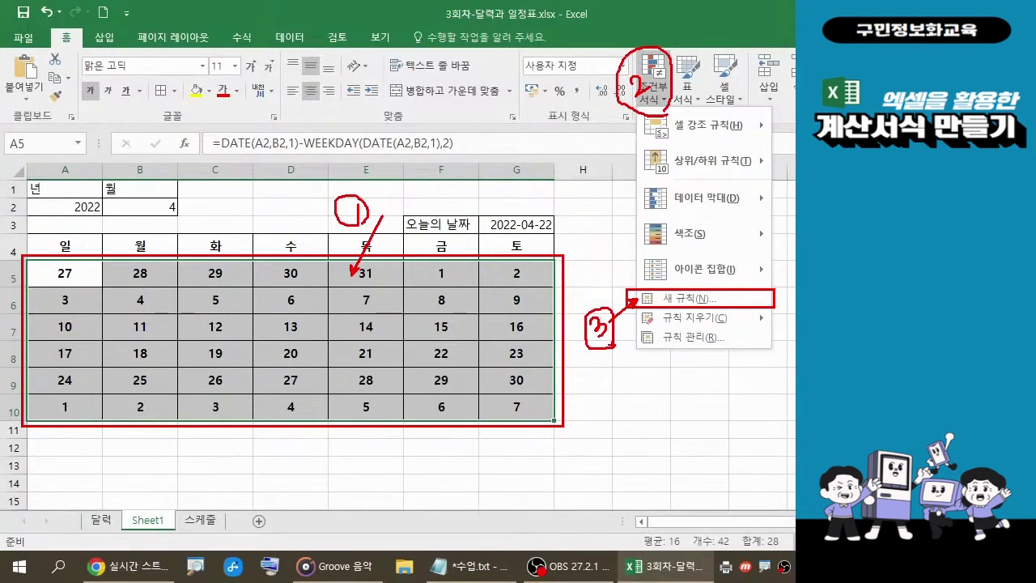
key("Escape")
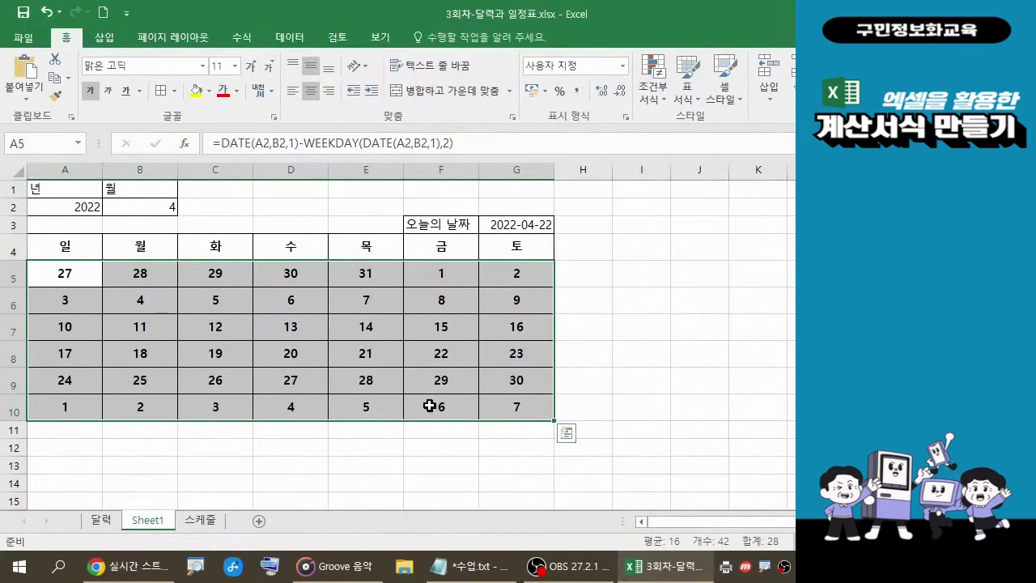
Start a new conditional formatting rule for A5:G10 with the formula-based type 수식을 사용하여 서식을 지정할 셀 결정.
left_click(667, 104)
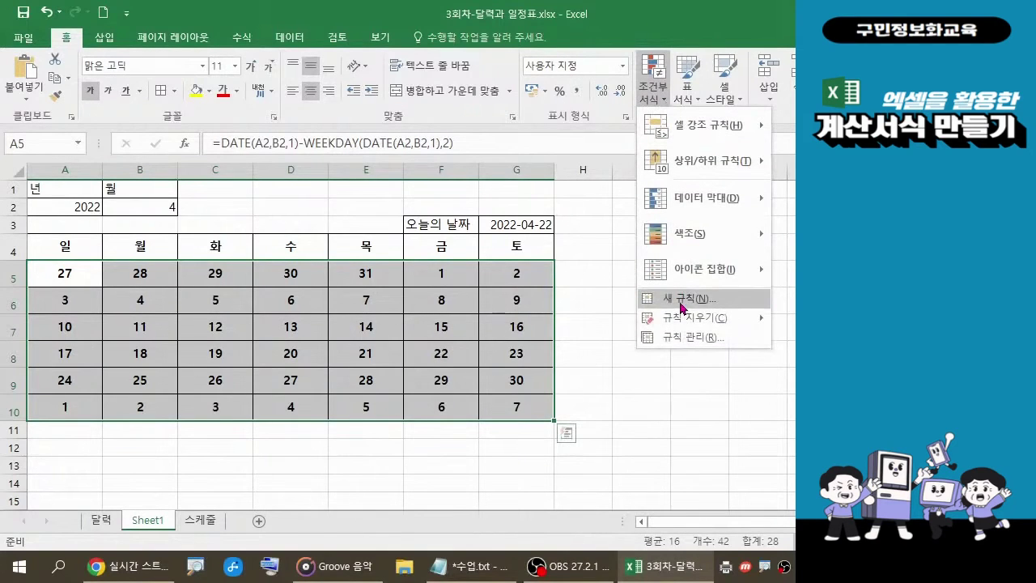
key("ctrl+q")
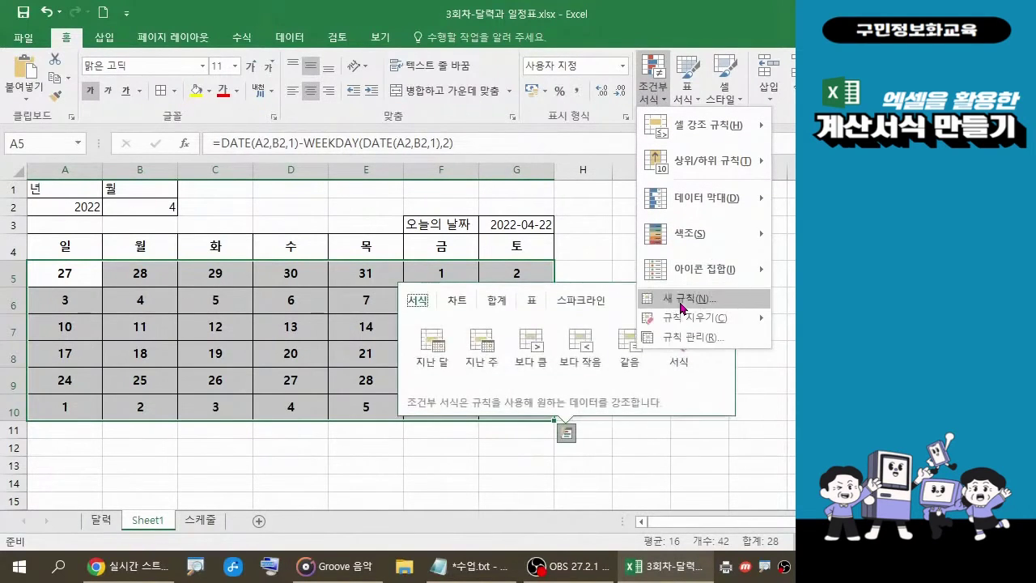
left_click(694, 301)
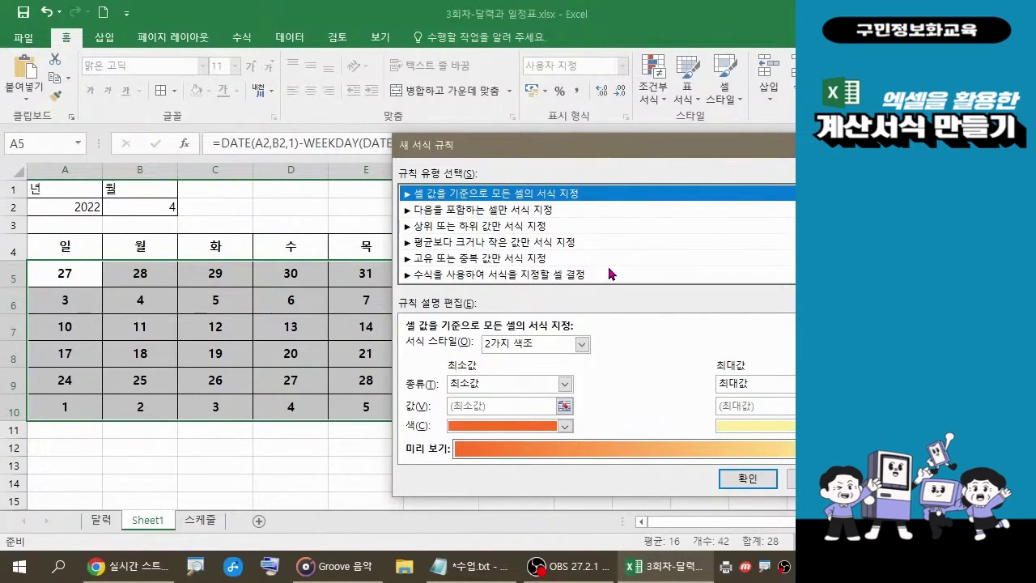
left_click(527, 275)
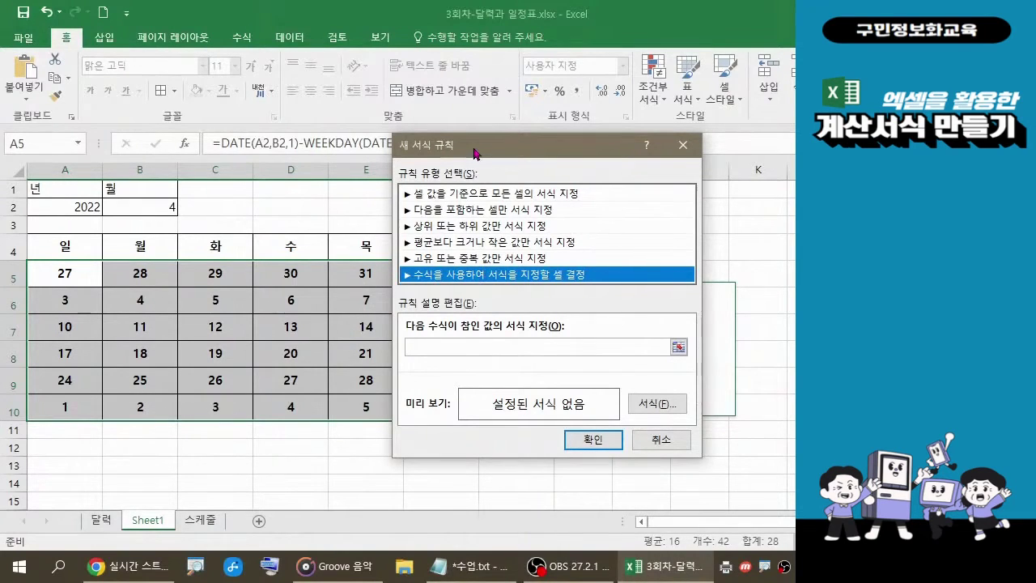
left_click_drag(475, 152, 407, 135)
left_click(479, 580)
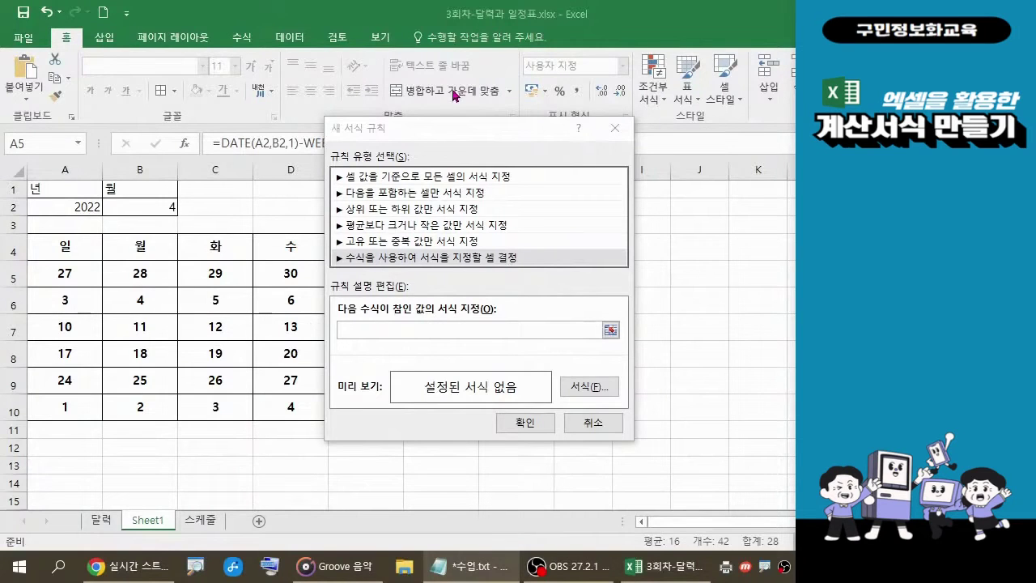
left_click_drag(464, 130, 385, 130)
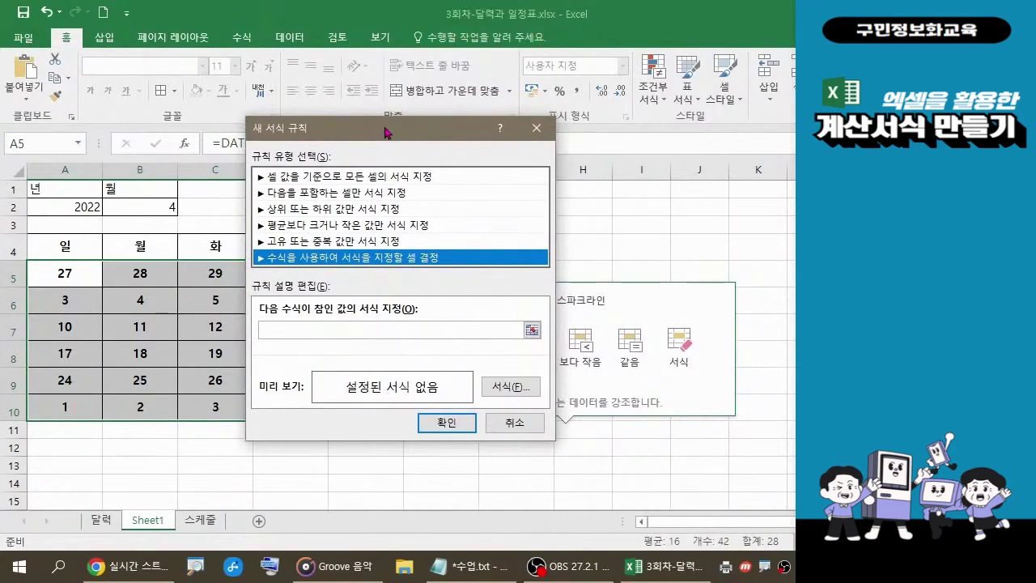
key("alt+Tab")
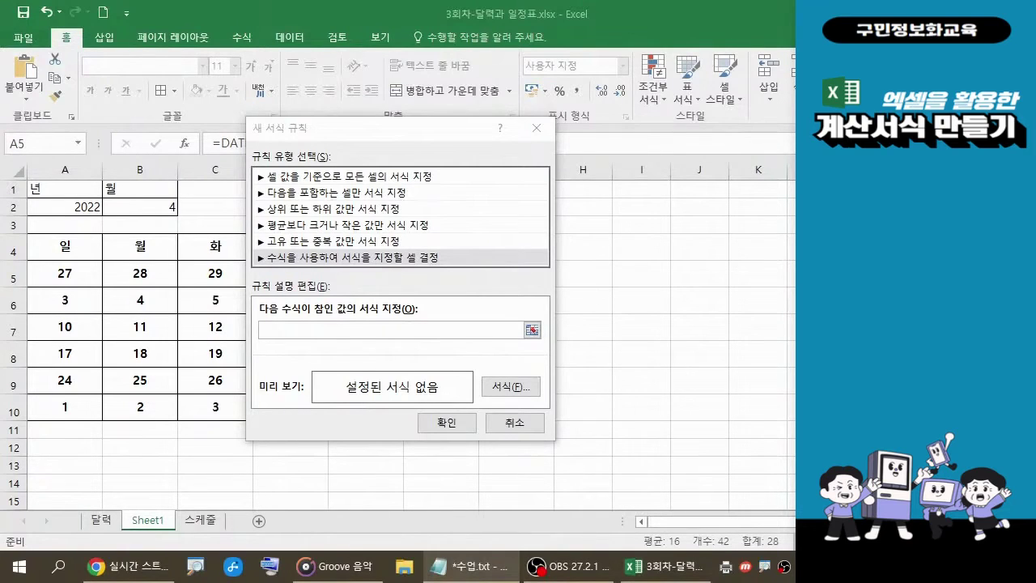
Begin the rule formula with =month(A5, making the reference to the grid's first date cell relative.
left_click(317, 326)
left_click(318, 326)
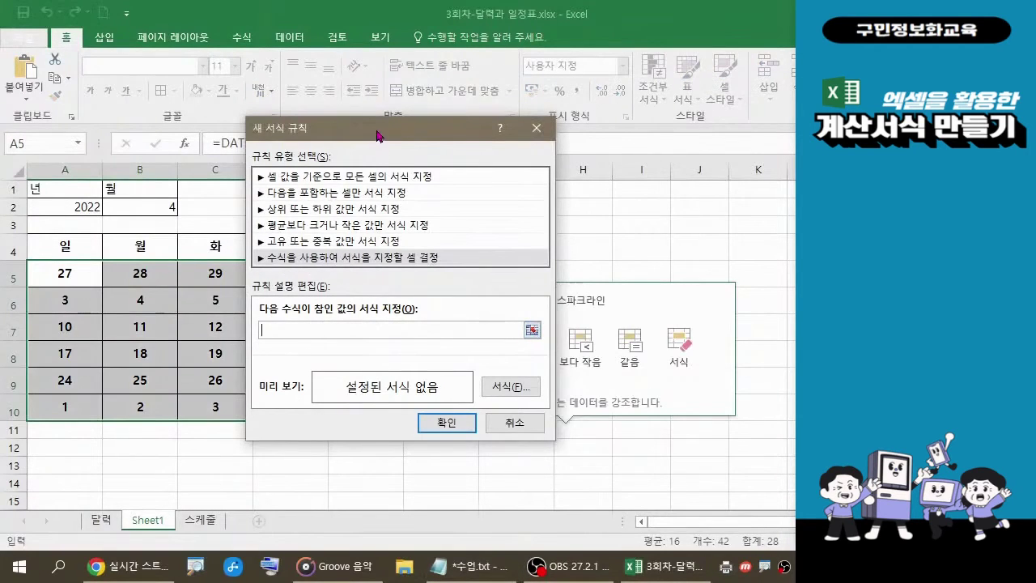
left_click_drag(376, 135, 485, 131)
left_click(386, 331)
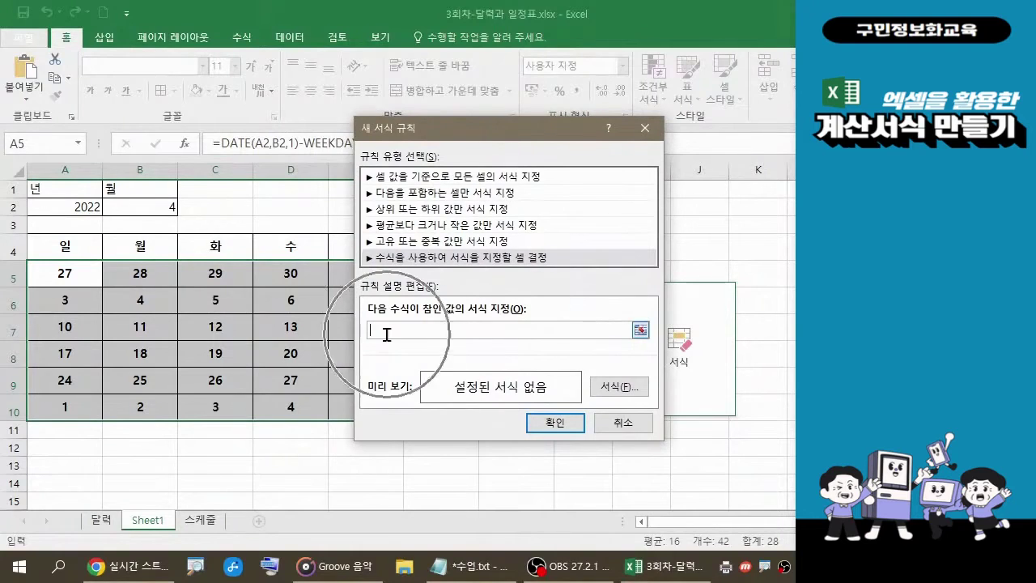
left_click(394, 331)
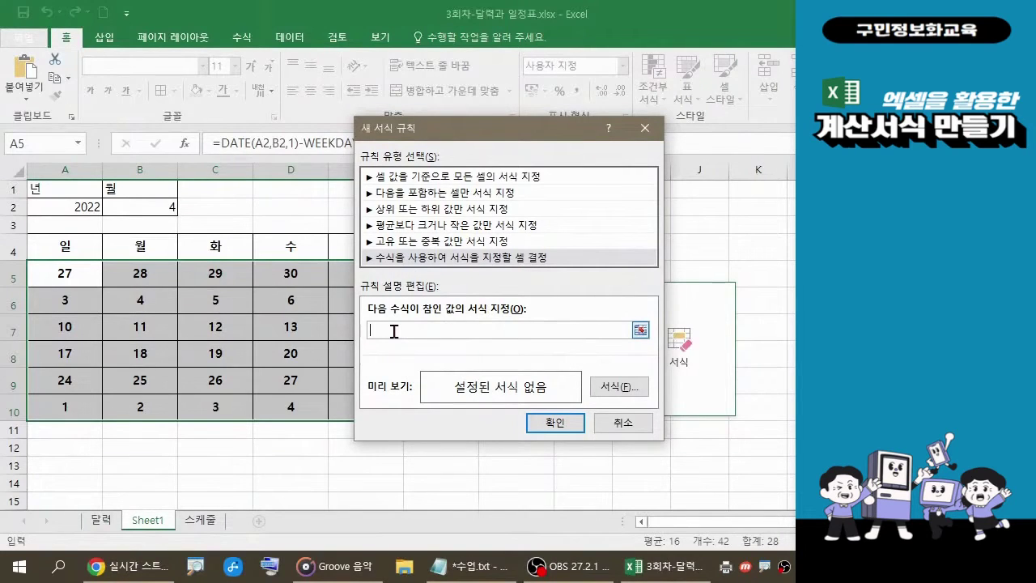
type("=")
type("month")
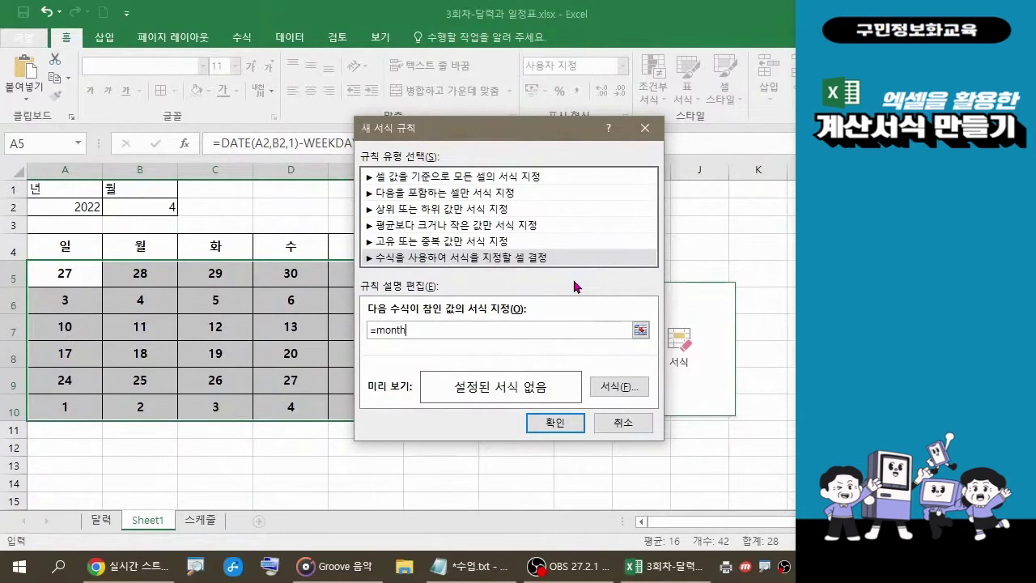
type("(")
left_click(72, 275)
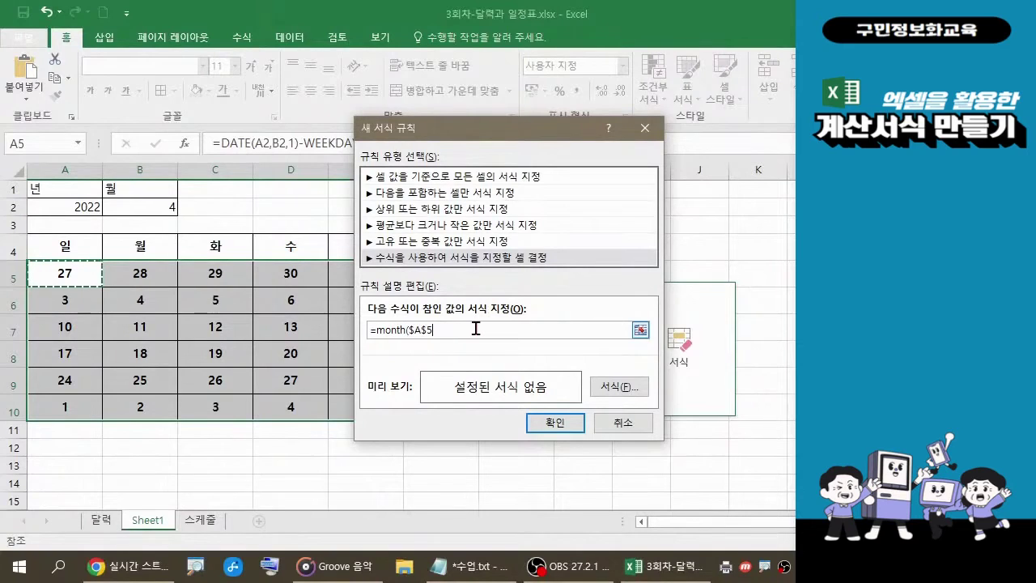
key("F4")
key("F4")
key("F4")
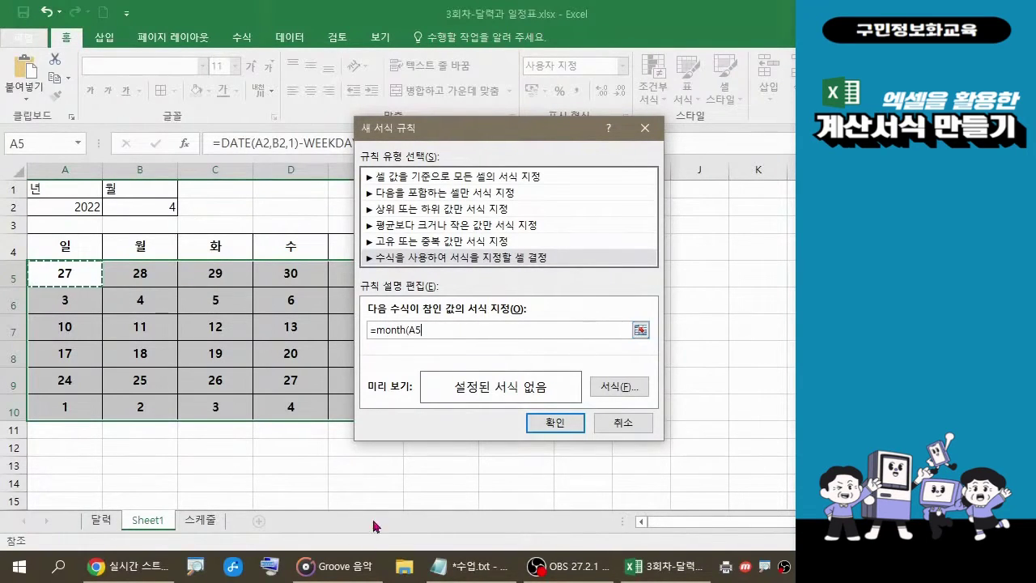
left_click(270, 573)
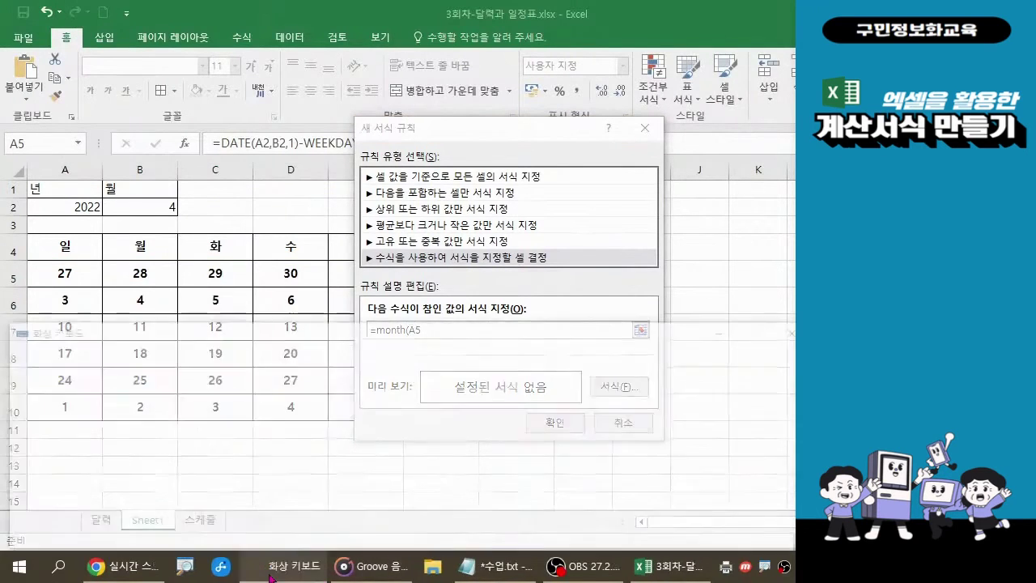
left_click(21, 540)
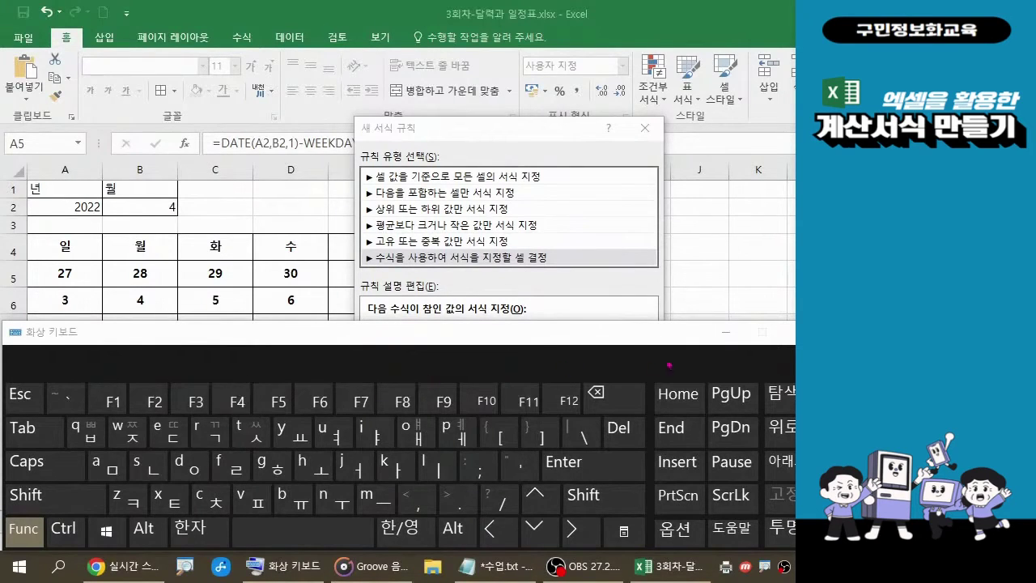
left_click(726, 333)
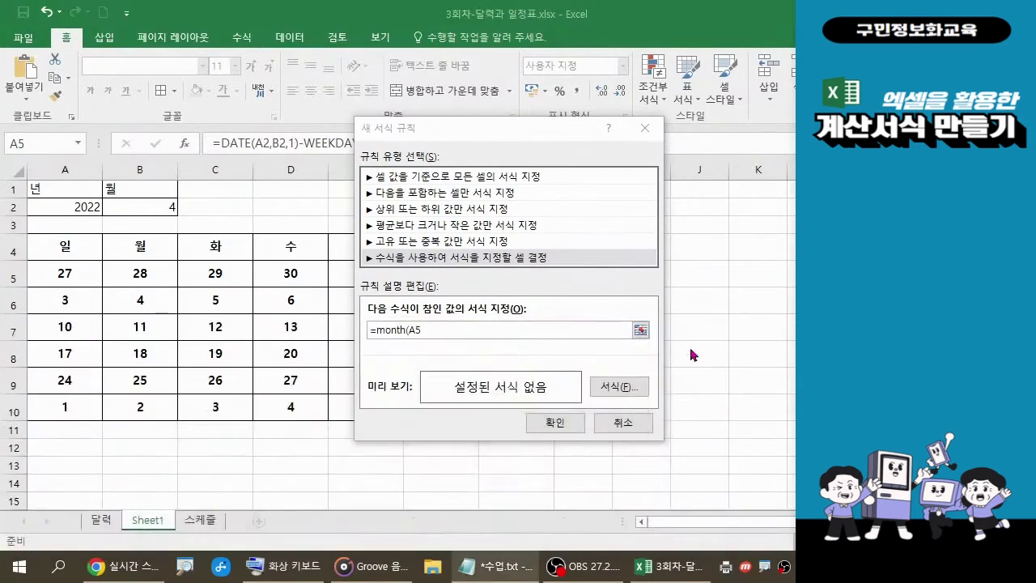
Complete the rule formula as =month(A5)<>$B$2 with an absolute reference to the month cell.
left_click(437, 330)
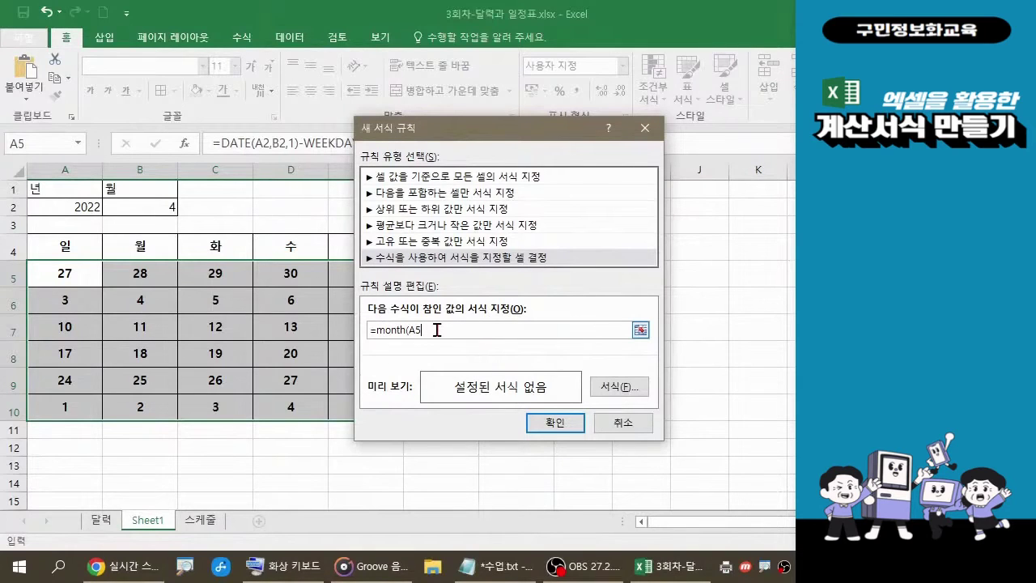
type(")")
type("<>")
left_click(149, 210)
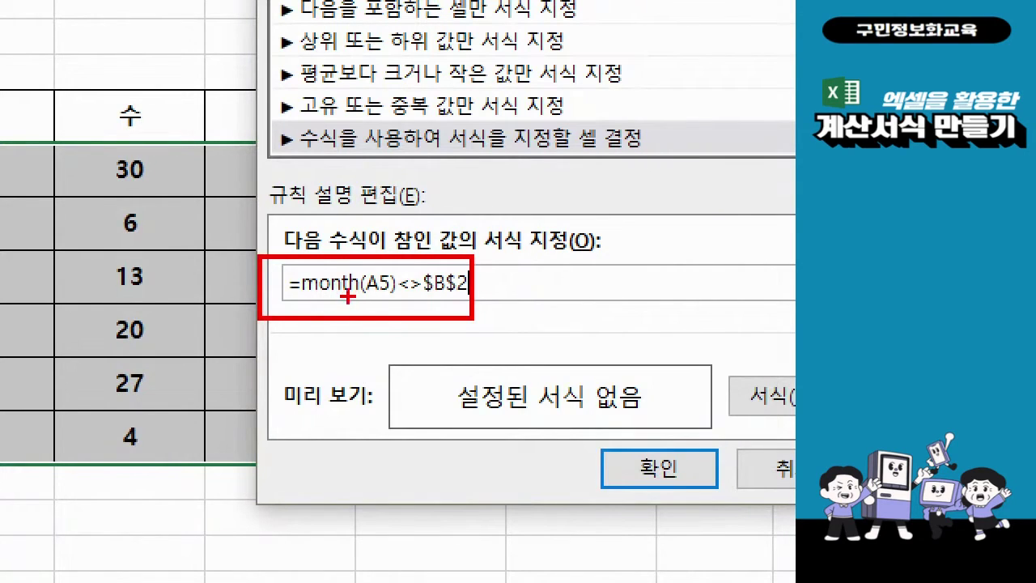
mouse_move(347, 297)
left_mouse_down()
mouse_move(369, 300)
mouse_move(340, 297)
mouse_move(351, 313)
mouse_move(383, 307)
mouse_move(340, 342)
mouse_move(387, 317)
mouse_move(391, 330)
mouse_move(374, 353)
mouse_move(400, 356)
left_mouse_up()
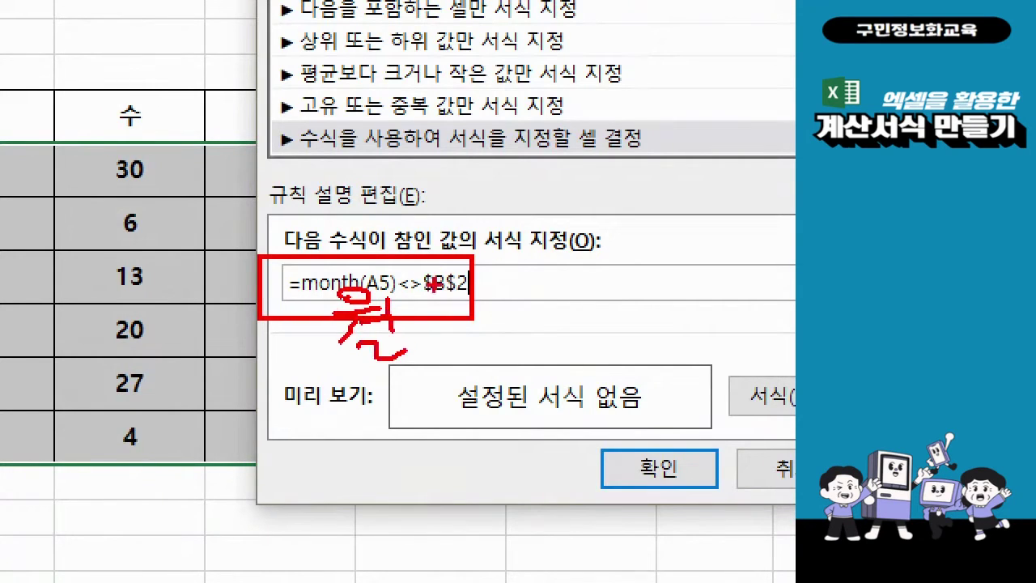
mouse_move(520, 286)
left_mouse_down()
mouse_move(498, 308)
mouse_move(552, 311)
mouse_move(528, 327)
left_mouse_up()
left_click_drag(555, 274, 549, 331)
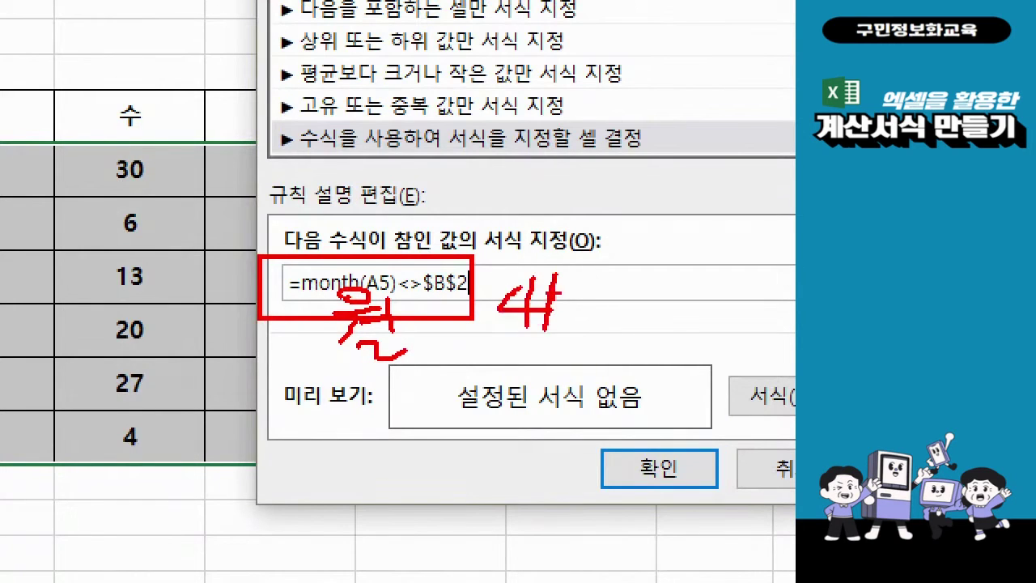
mouse_move(559, 282)
left_mouse_down()
mouse_move(582, 279)
mouse_move(571, 332)
left_mouse_up()
mouse_move(554, 292)
left_mouse_down()
mouse_move(579, 291)
mouse_move(577, 307)
left_mouse_up()
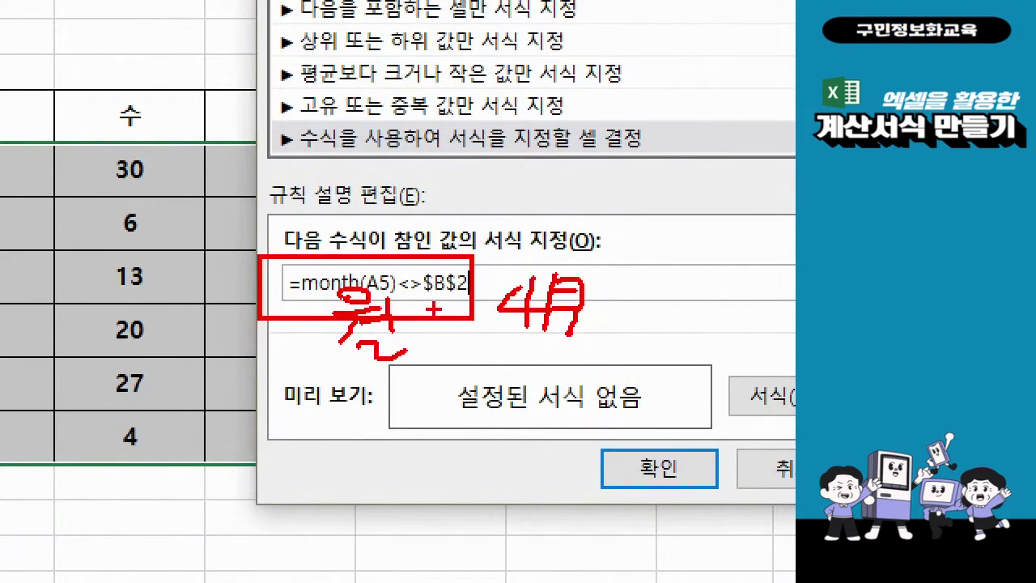
mouse_move(448, 177)
left_mouse_down()
mouse_move(414, 194)
mouse_move(441, 218)
left_mouse_up()
mouse_move(489, 171)
left_mouse_down()
mouse_move(557, 220)
mouse_move(490, 244)
left_mouse_up()
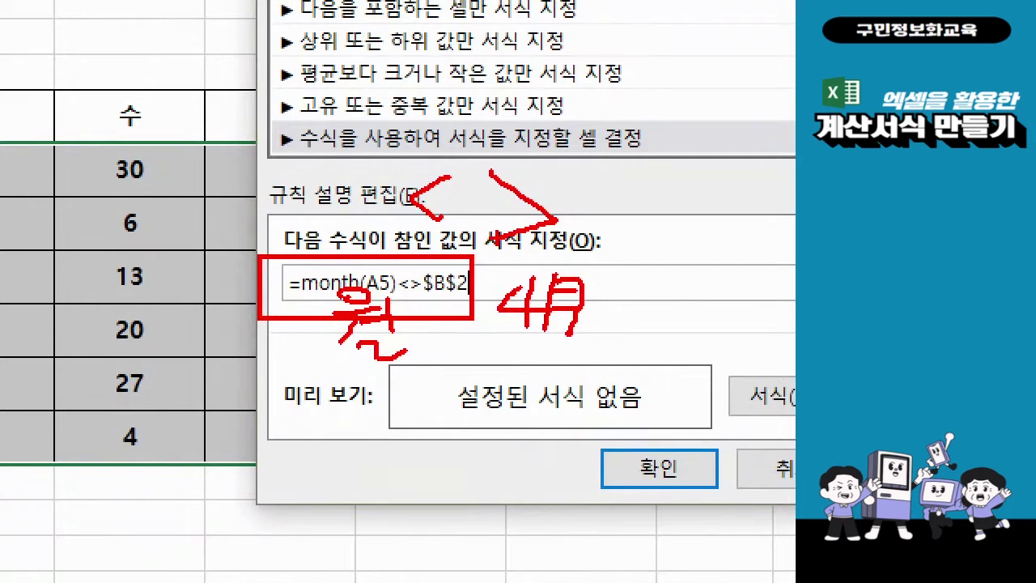
key("Escape")
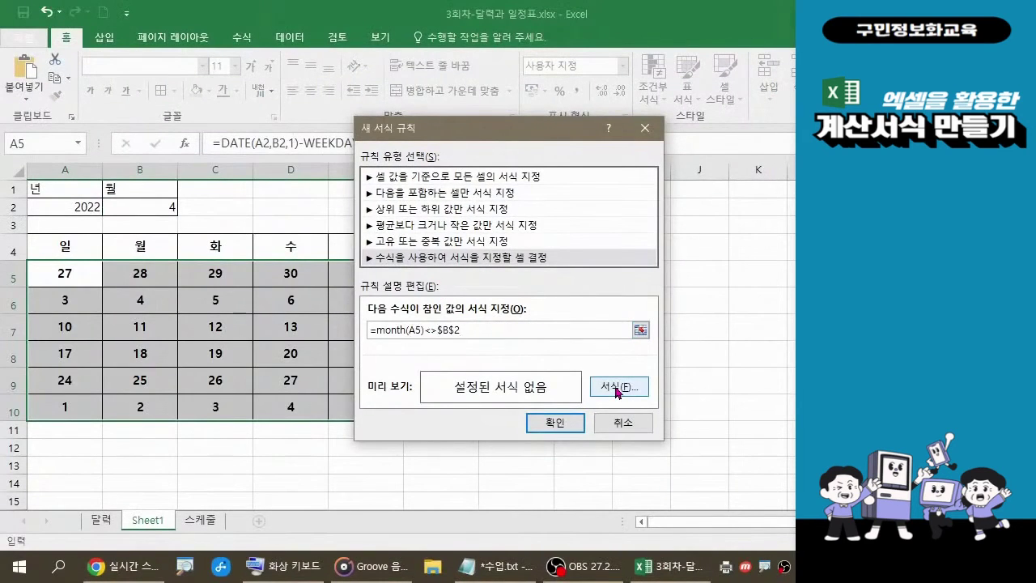
Select the whole rule formula =month(A5)<>$B$2 and switch to the 수업.txt notes.
left_click(616, 389)
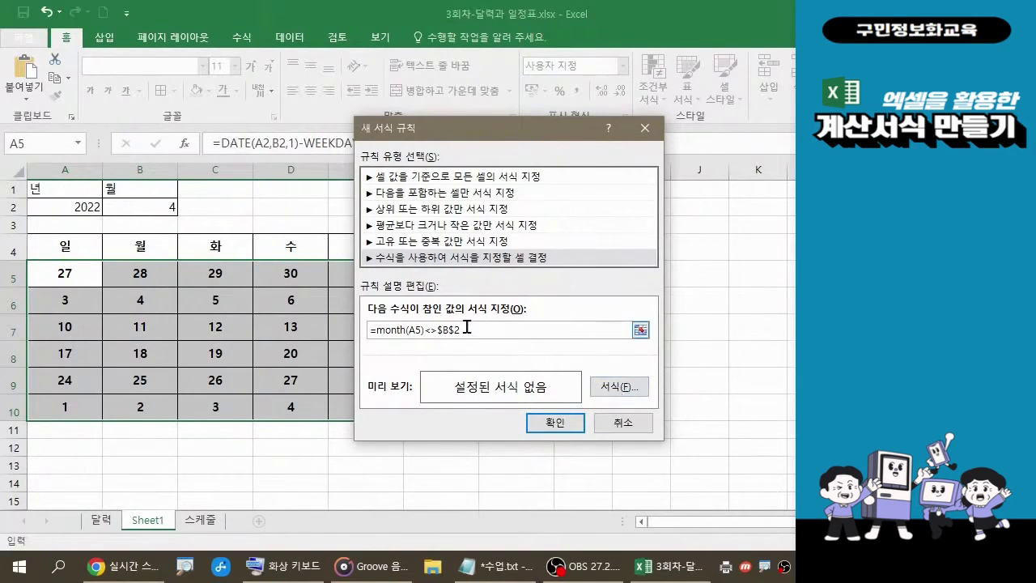
left_click_drag(465, 330, 399, 322)
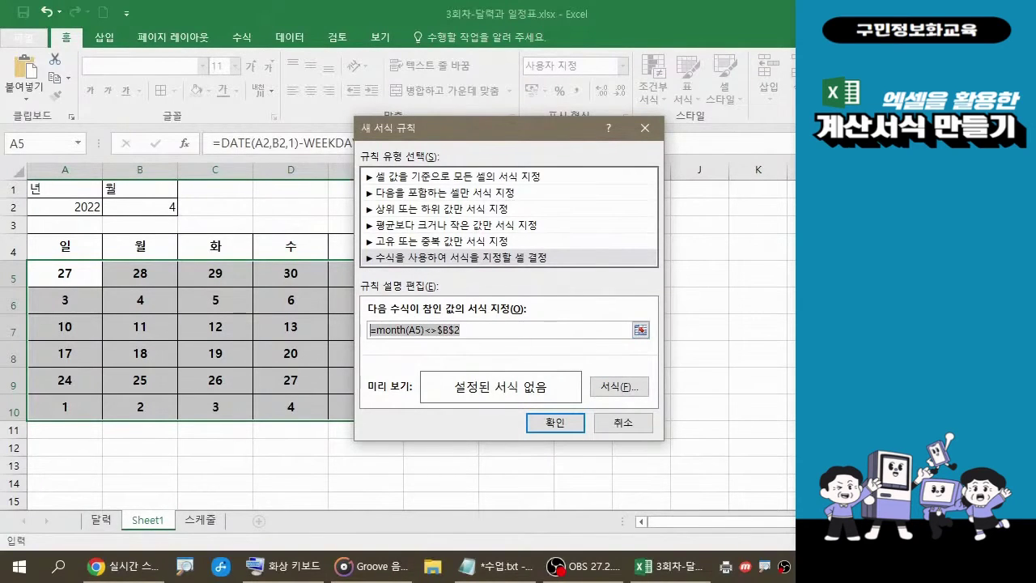
key("alt+Tab")
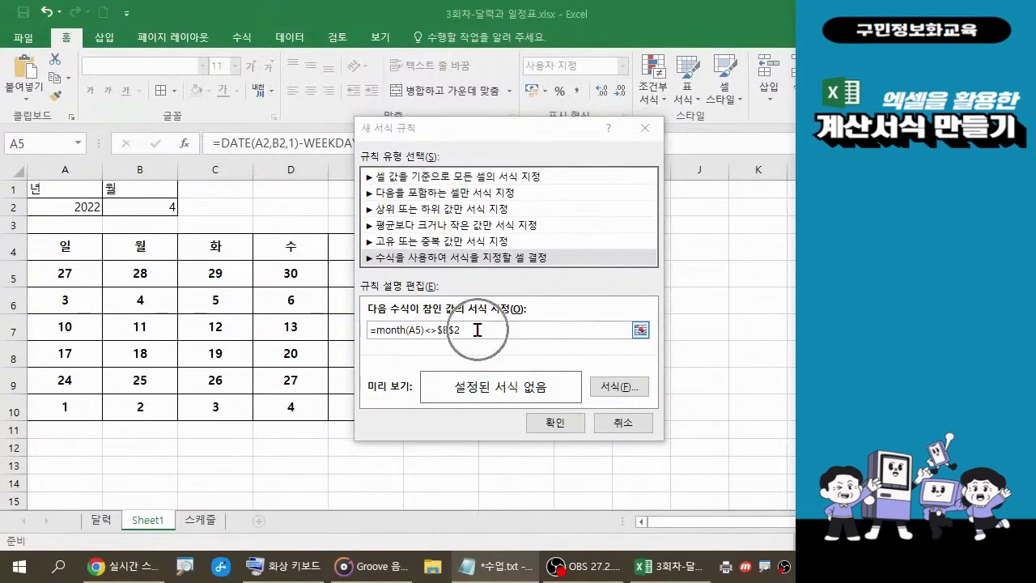
Set the rule's font colour to a light gray from the theme colours and apply the rule to the calendar grid.
left_click(624, 395)
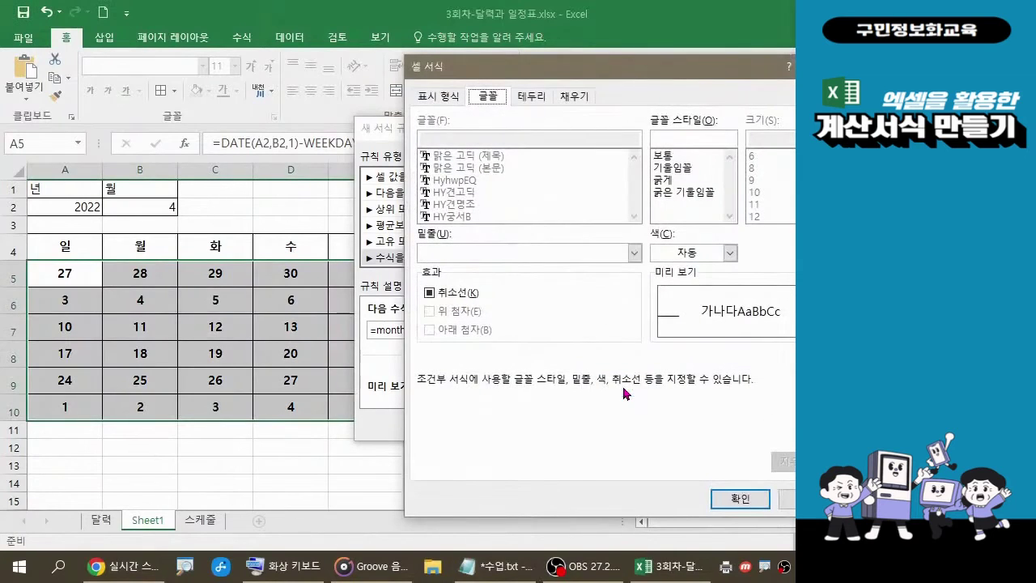
left_click_drag(621, 72, 447, 52)
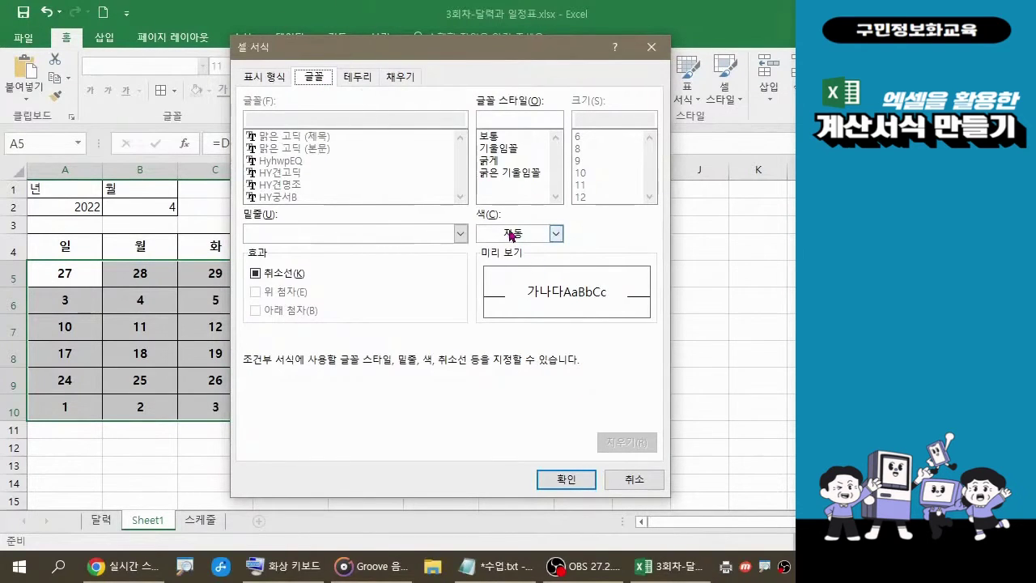
left_click(556, 236)
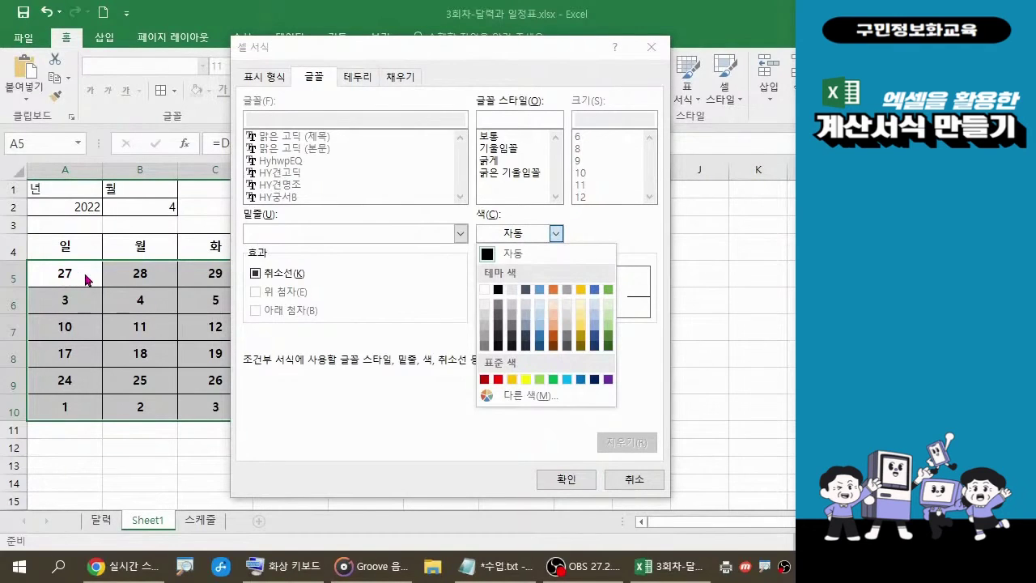
left_click(486, 320)
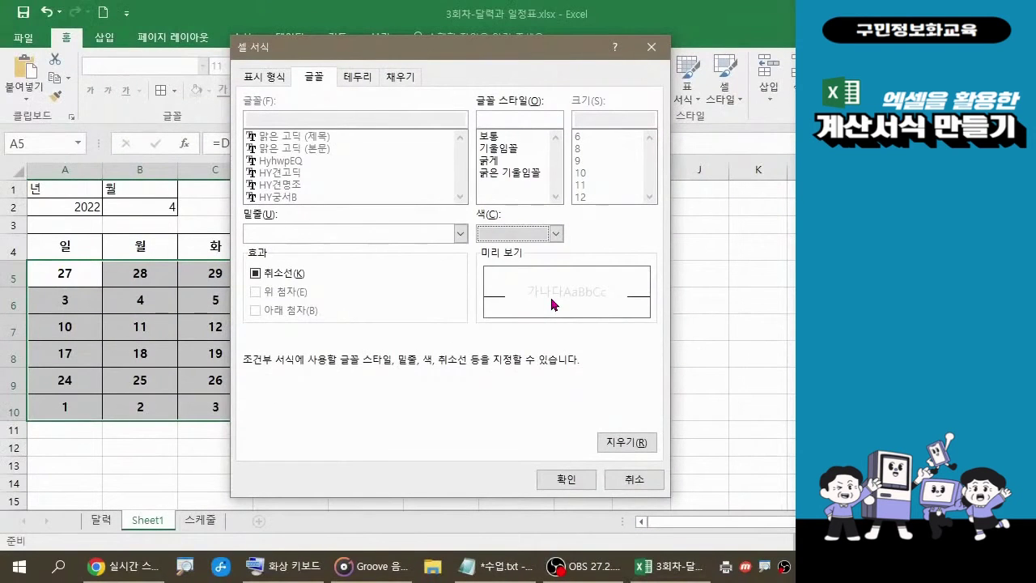
key("ctrl")
key("ctrl")
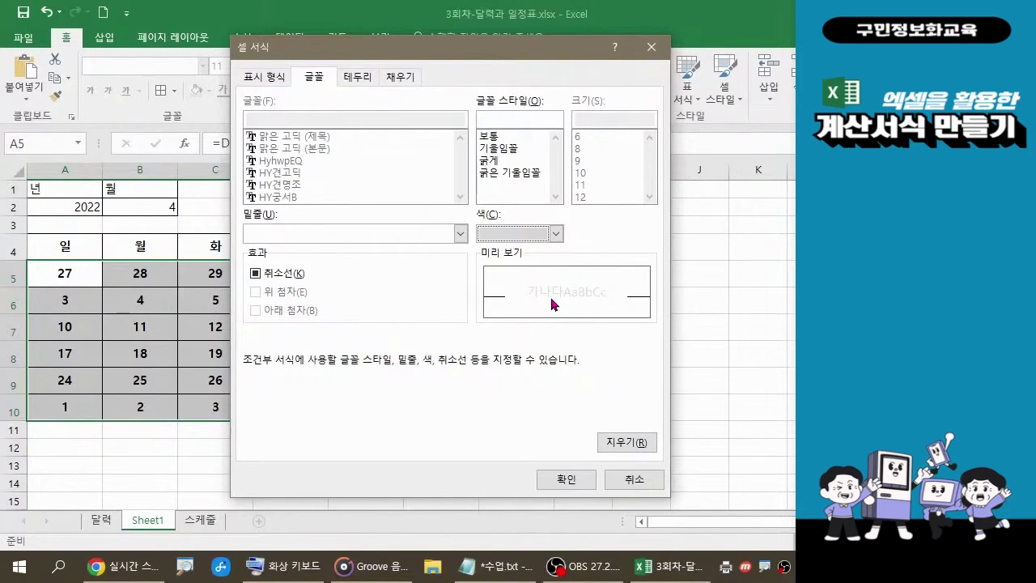
left_click(566, 479)
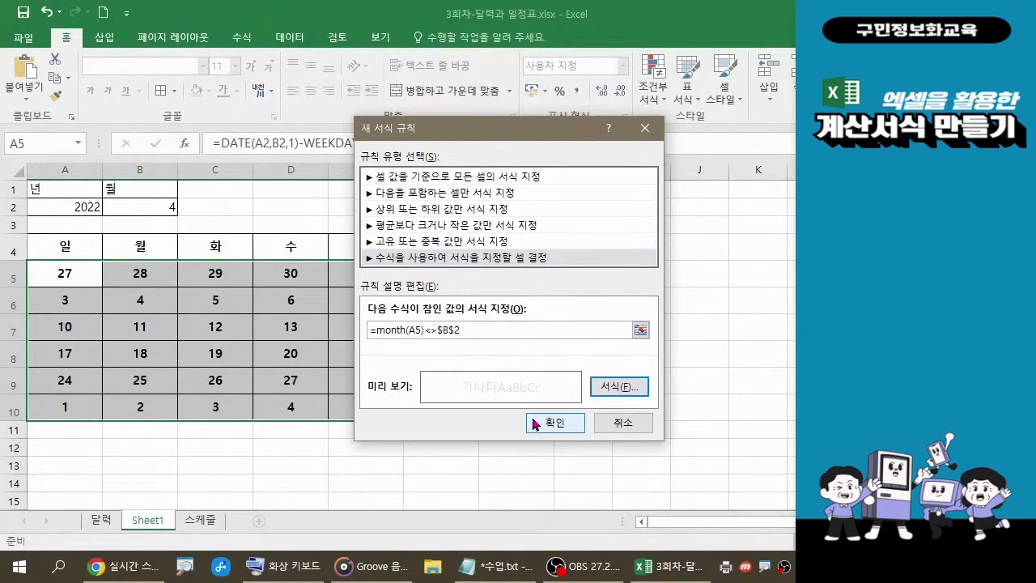
left_click(554, 422)
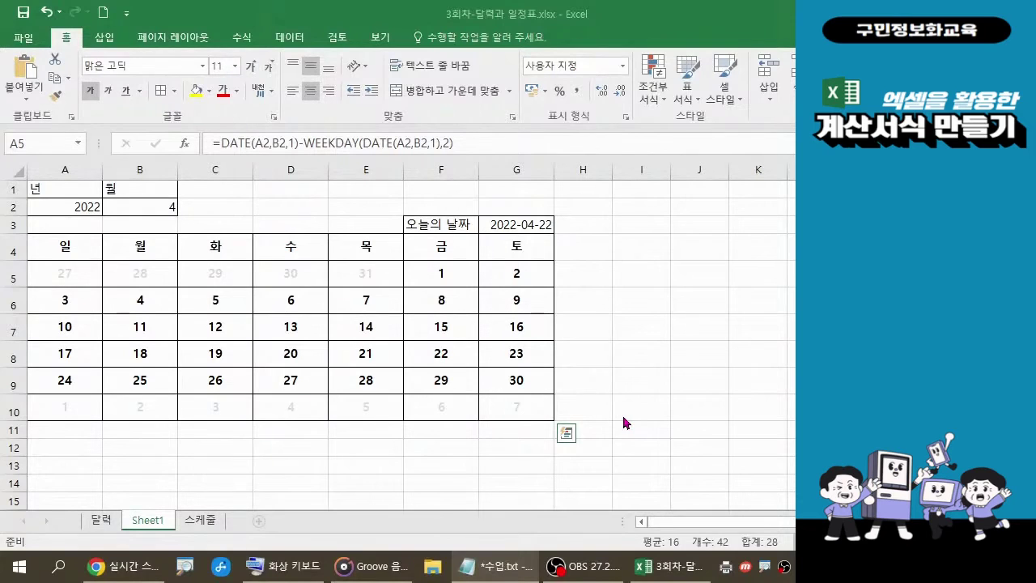
Rename the Sheet1 worksheet as 함수달력 and deselect the calendar grid.
double_click(164, 525)
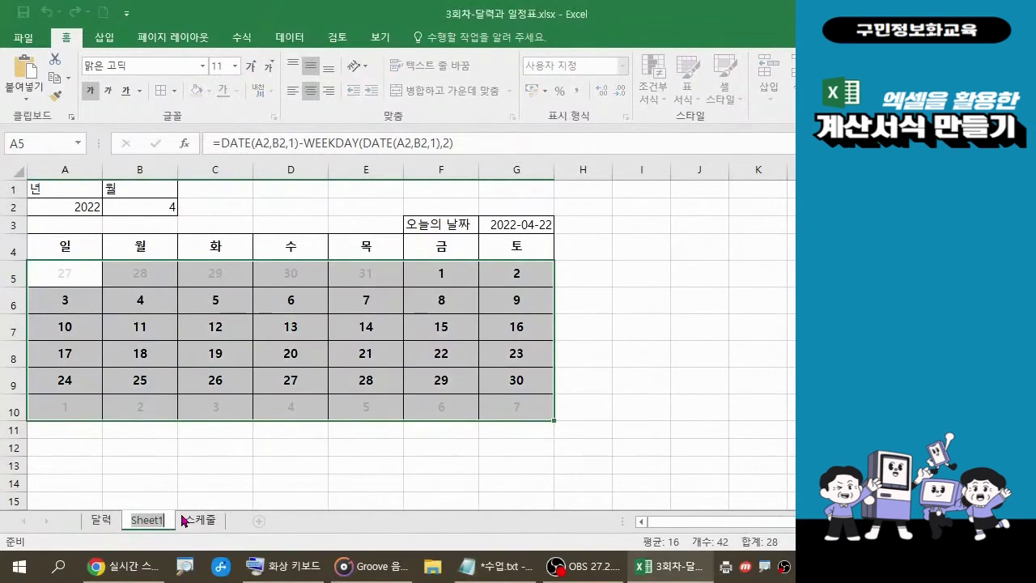
type("g")
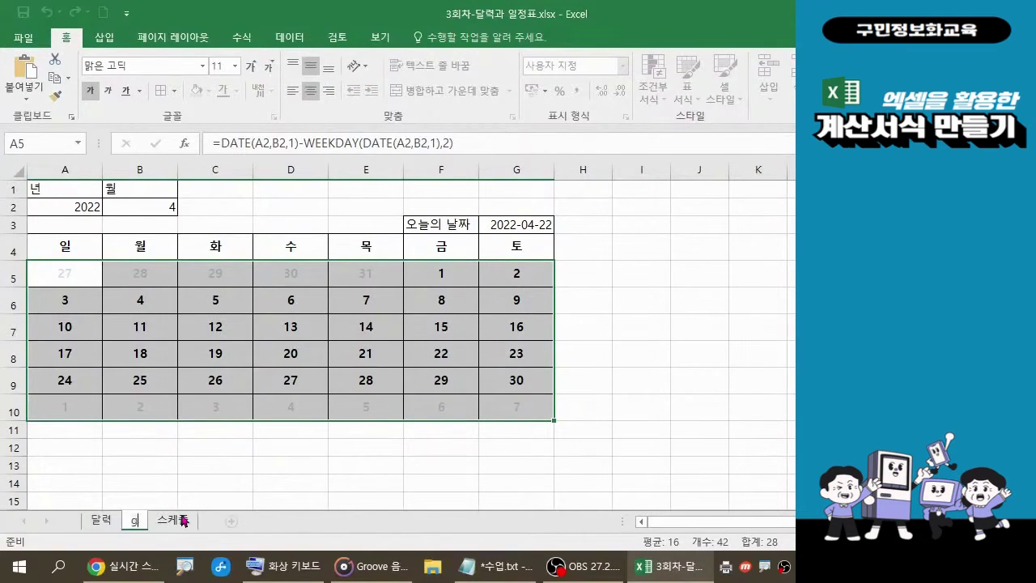
key("BackSpace")
type("함수")
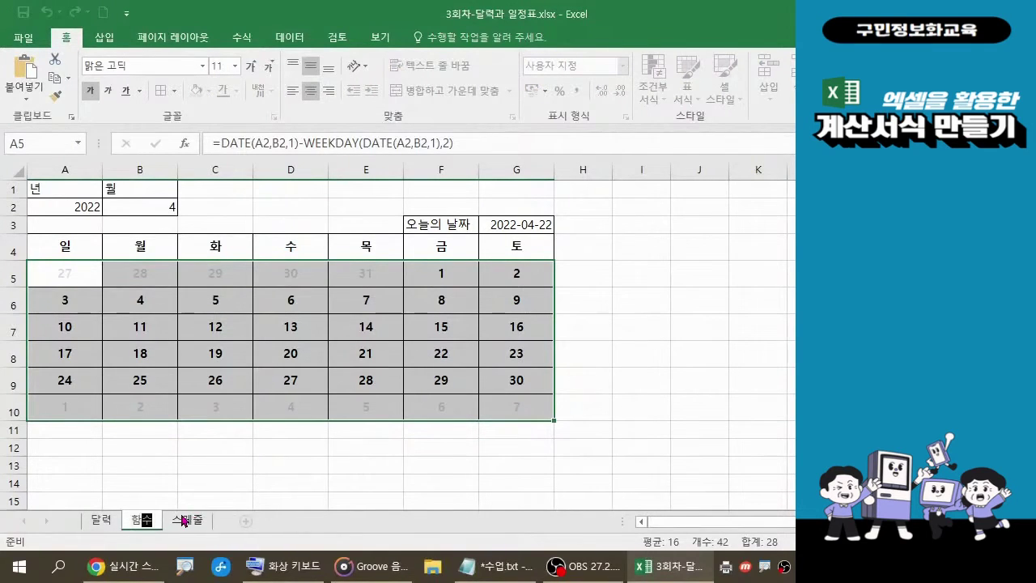
type("달ㄹ력")
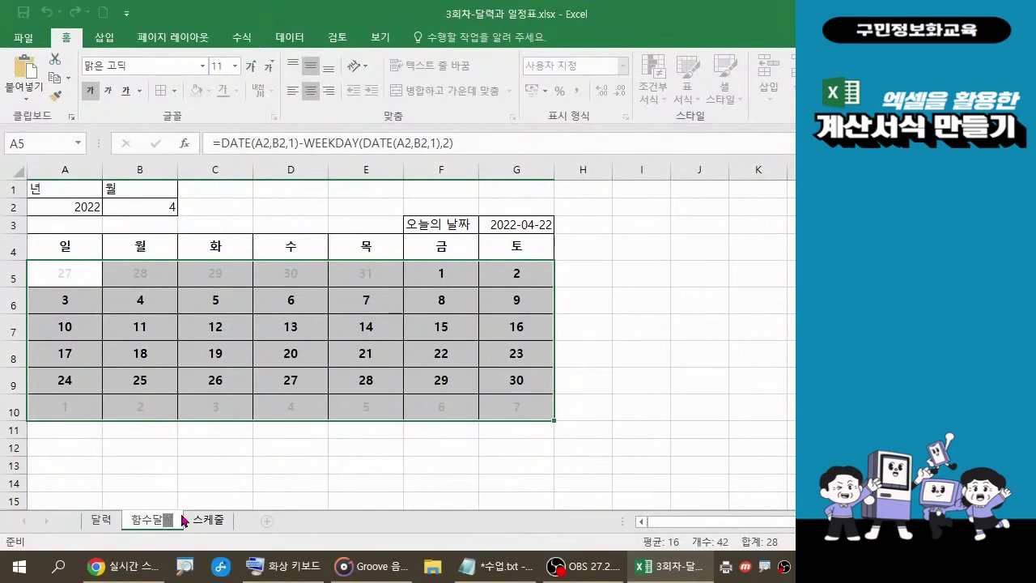
key("Return")
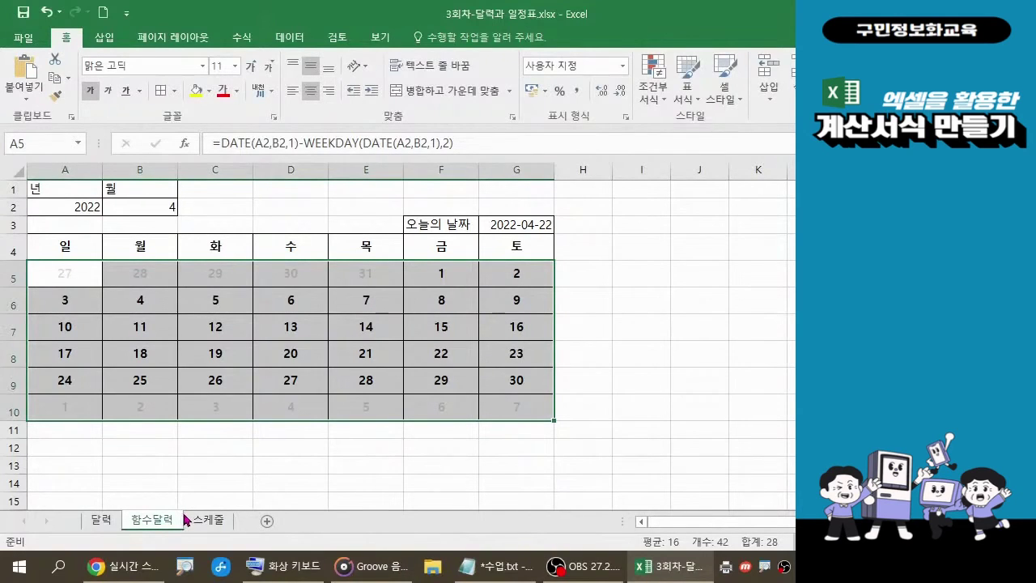
left_click(408, 477)
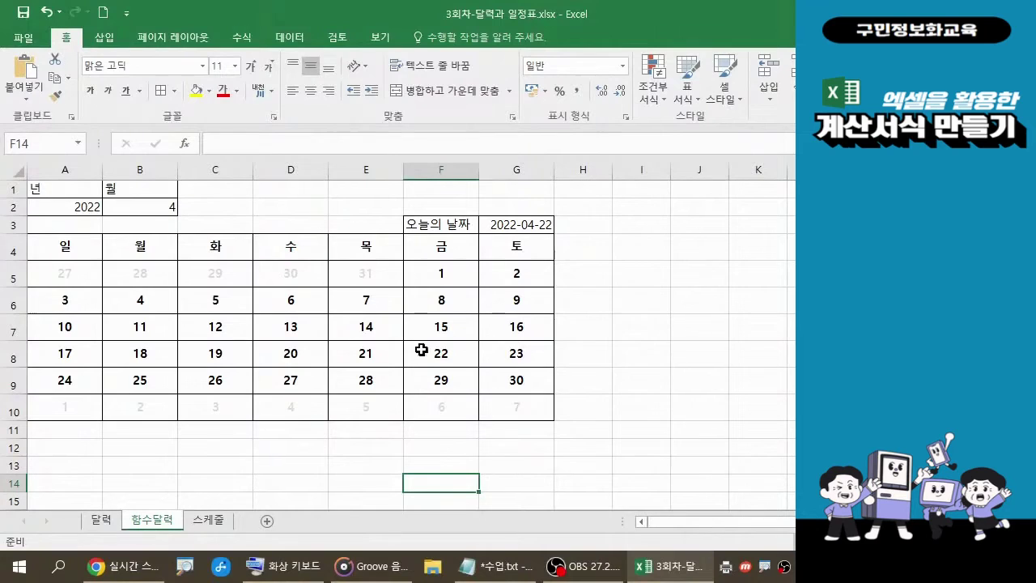
Format A4:G10 as a table with headers, using the light (밝게) style with a solid orange header row.
left_click(501, 566)
left_click_drag(51, 245, 504, 401)
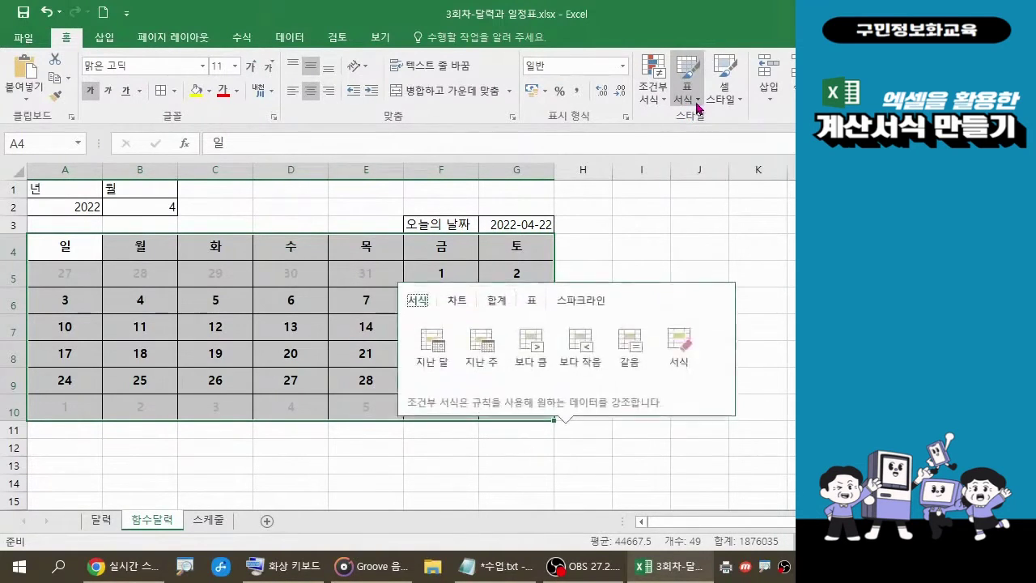
left_click(698, 105)
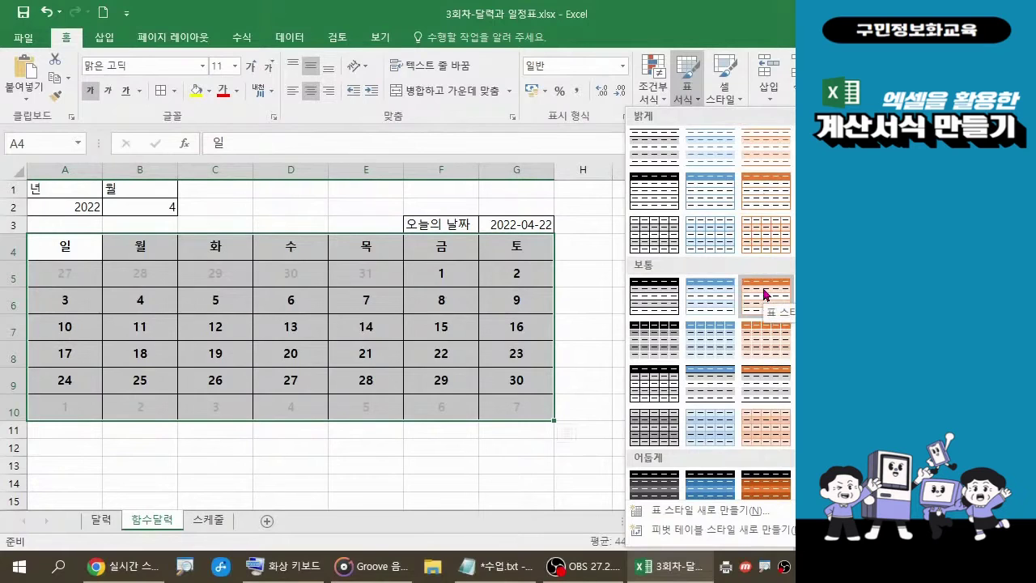
key("ctrl")
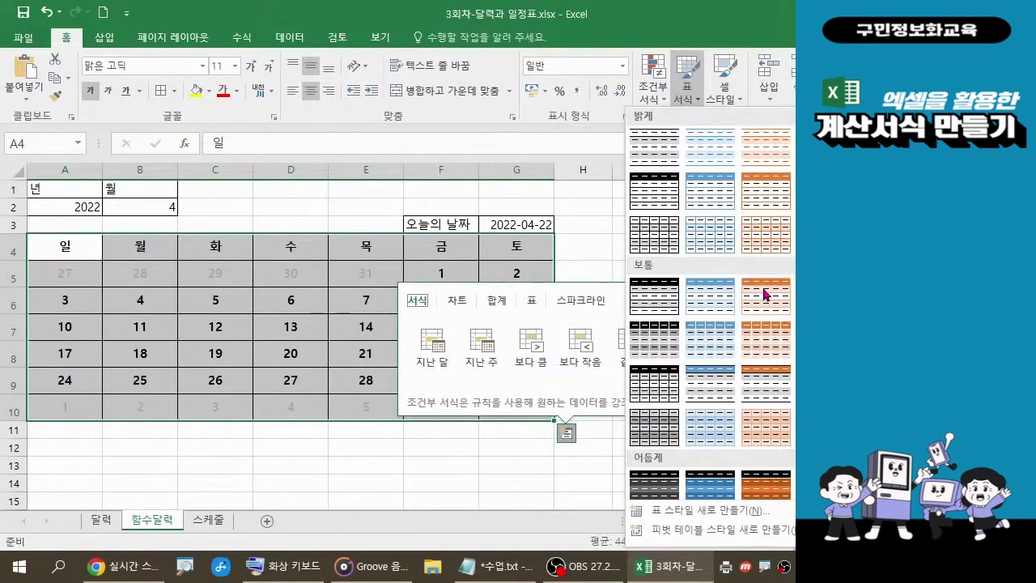
key("ctrl+q")
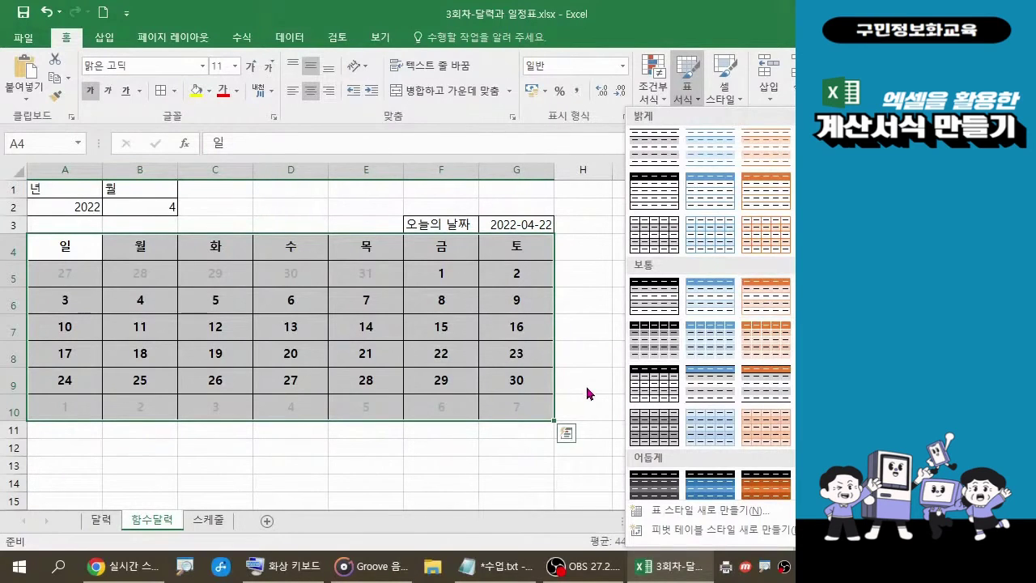
key("Escape")
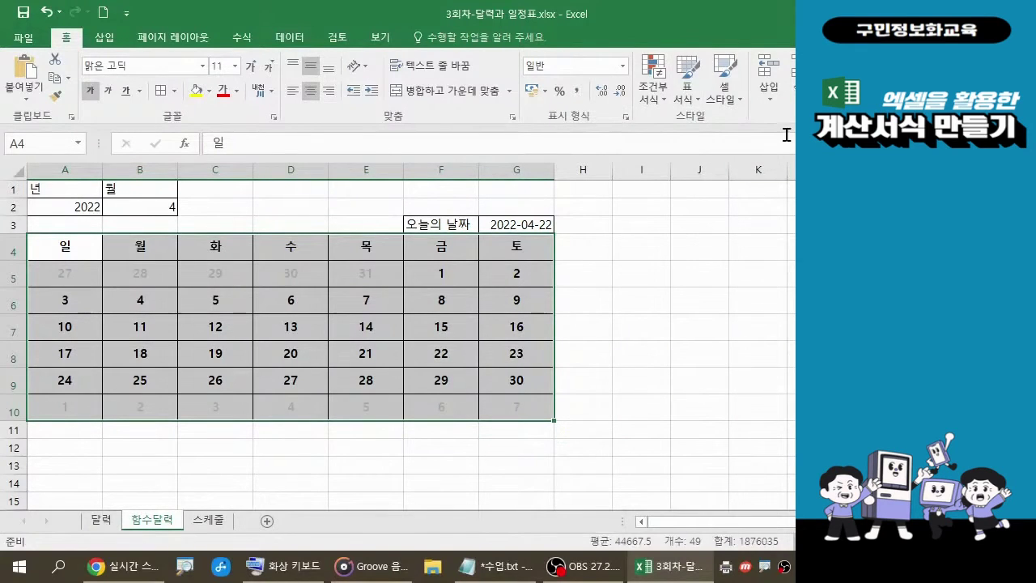
left_click(695, 102)
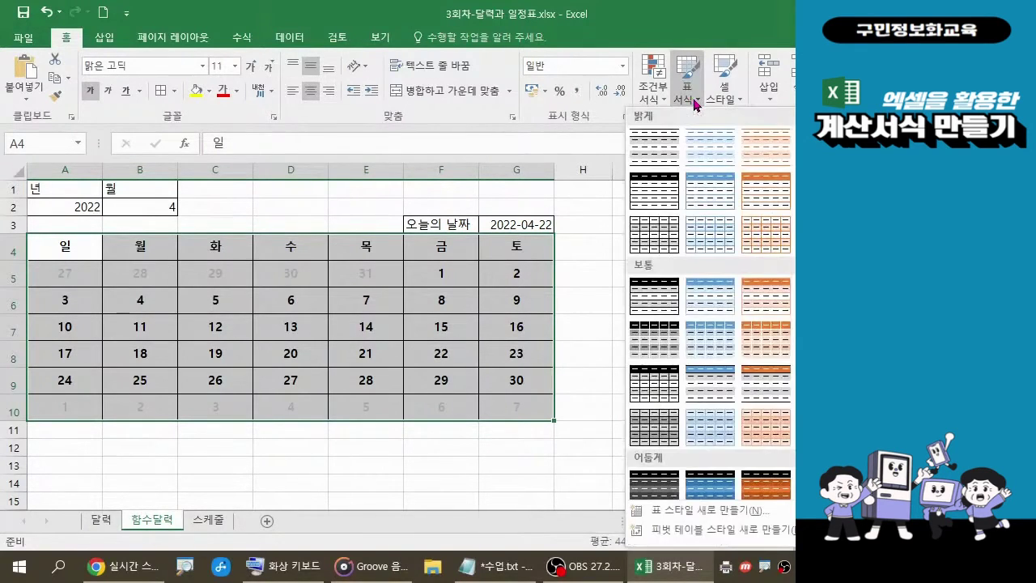
left_click(757, 190)
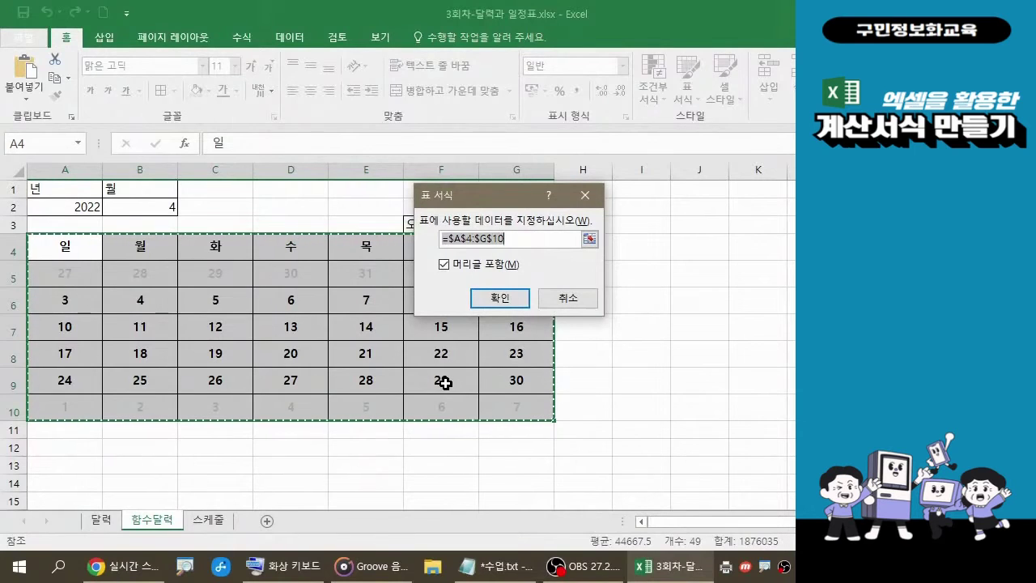
left_click(499, 298)
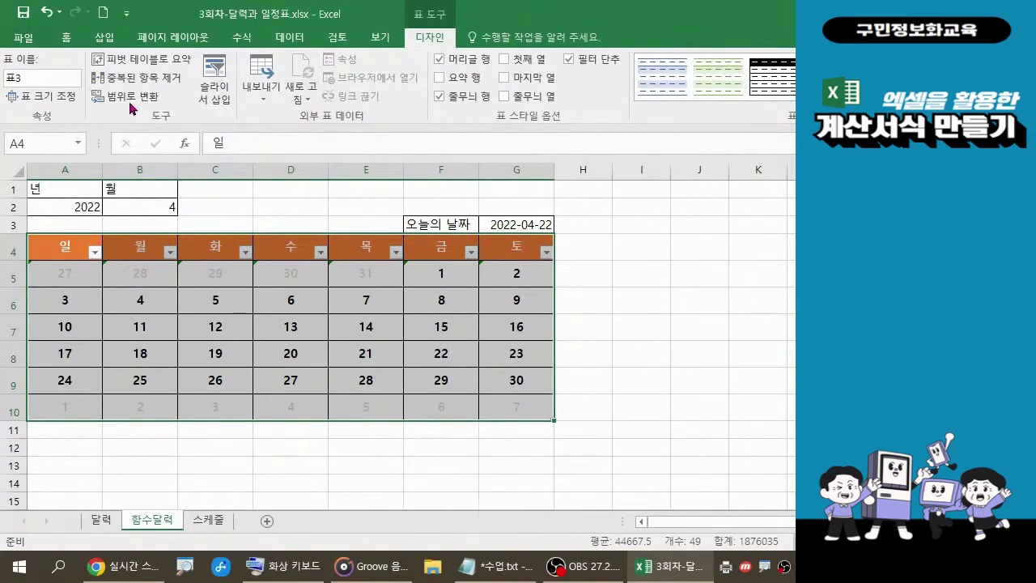
Convert the light-styled calendar table back to a normal range.
key("ctrl+q")
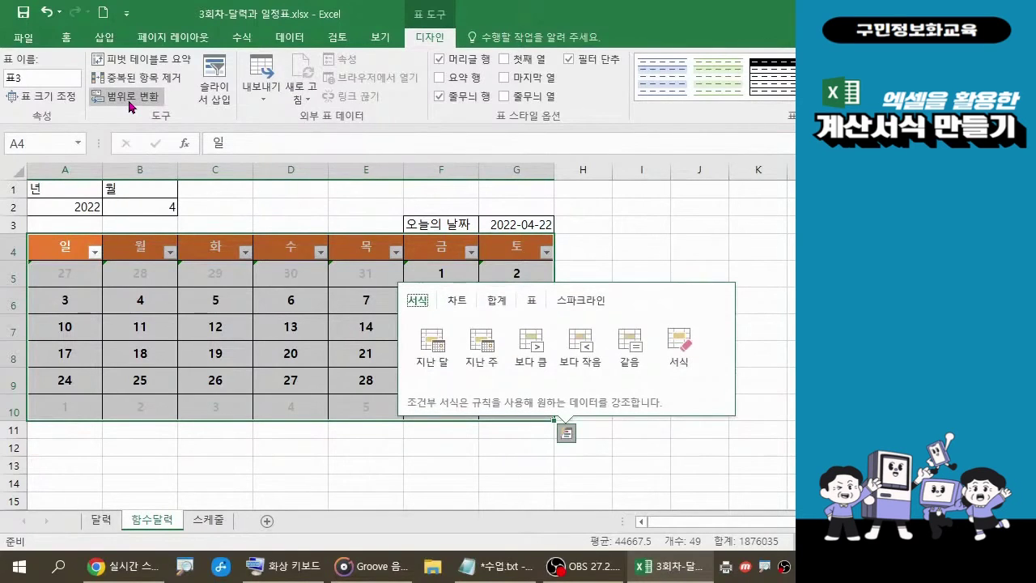
left_click(130, 103)
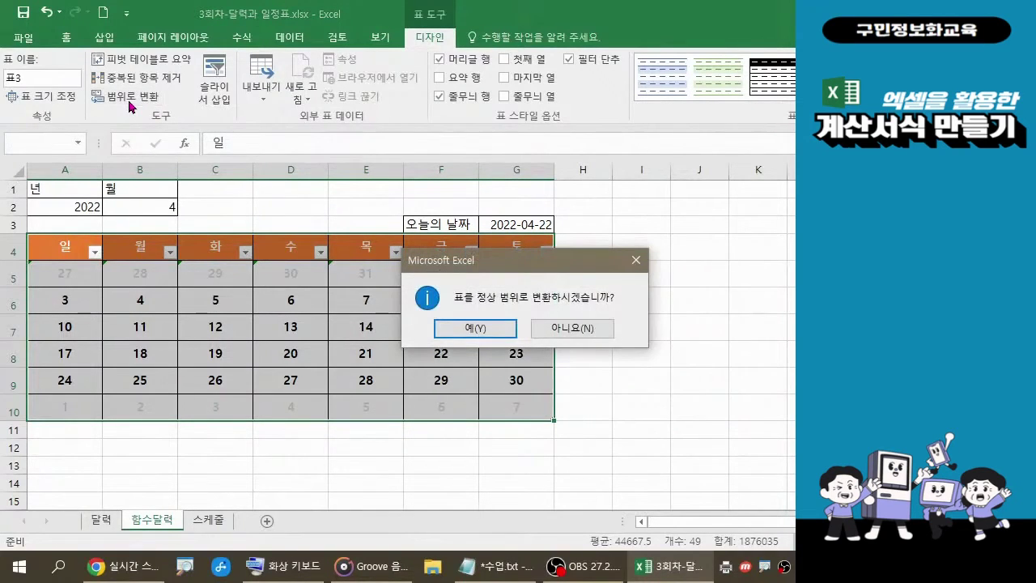
left_click(475, 330)
left_click(678, 330)
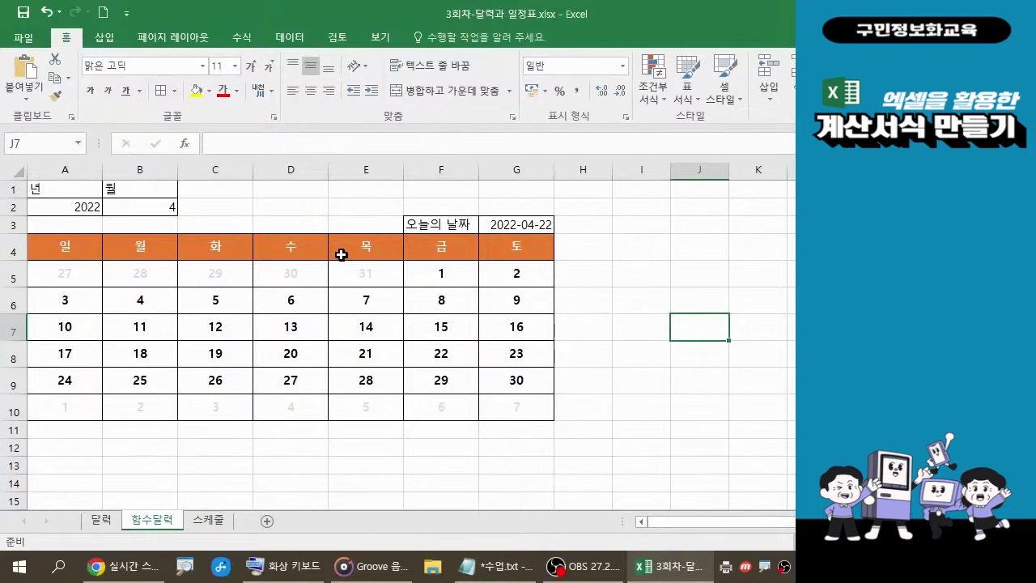
Format A4:G10 as a table with headers, using the medium (보통) orange style with banded rows.
left_click_drag(51, 250, 499, 401)
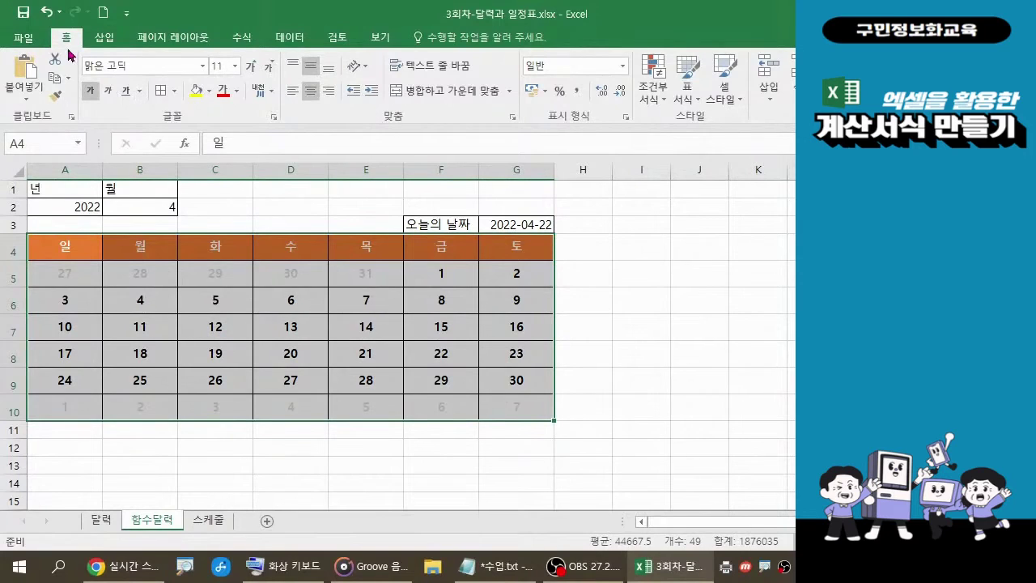
left_click(698, 98)
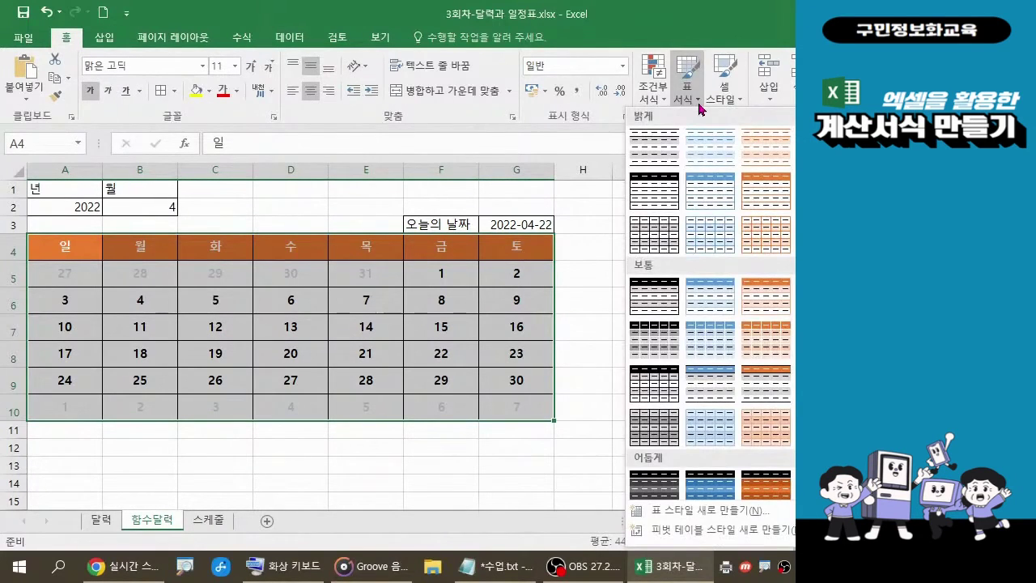
left_click(765, 310)
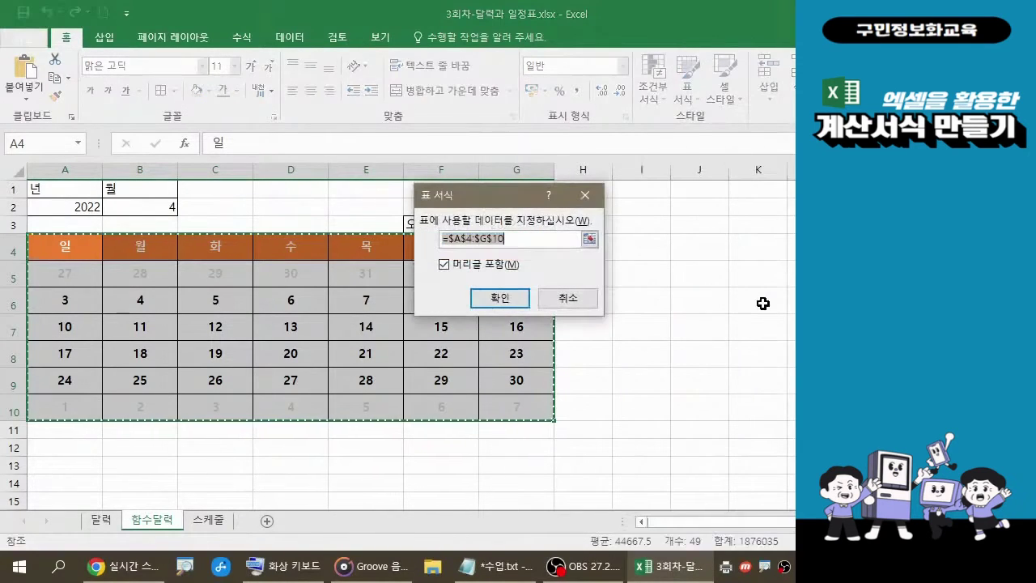
left_click(500, 298)
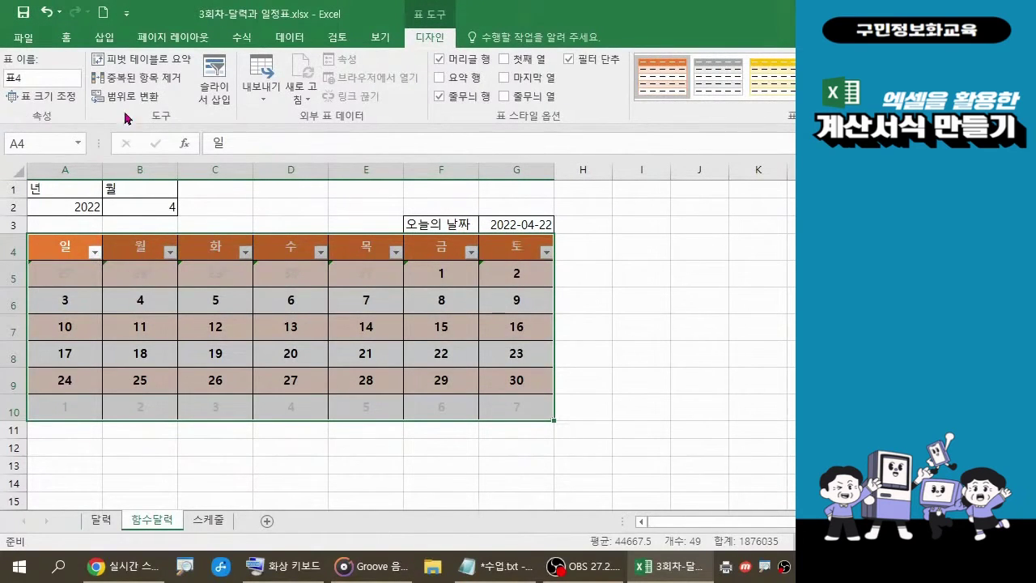
Convert the orange banded calendar table to a normal range, then deselect it.
key("ctrl")
key("ctrl+q")
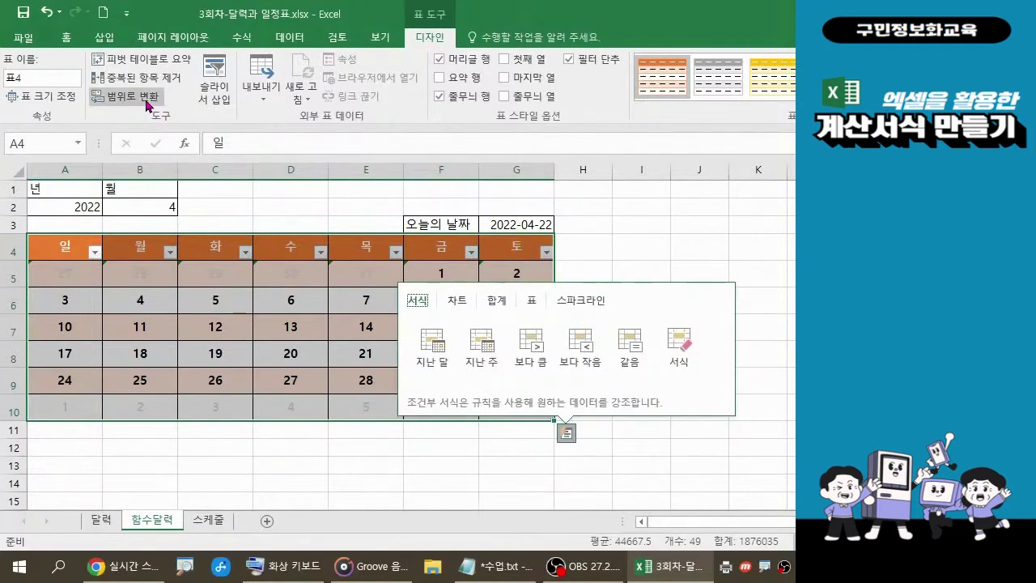
left_click(145, 99)
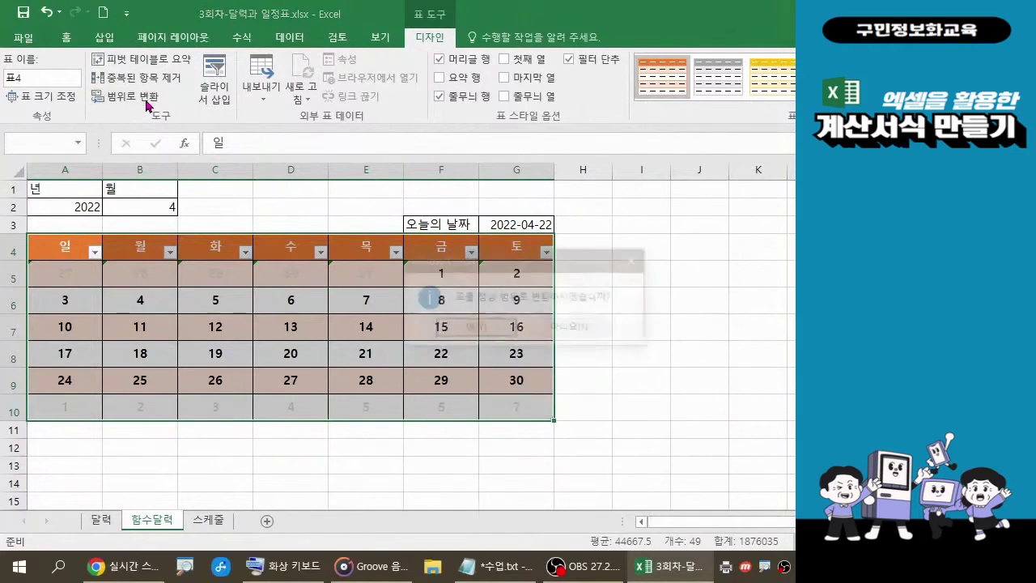
left_click(486, 329)
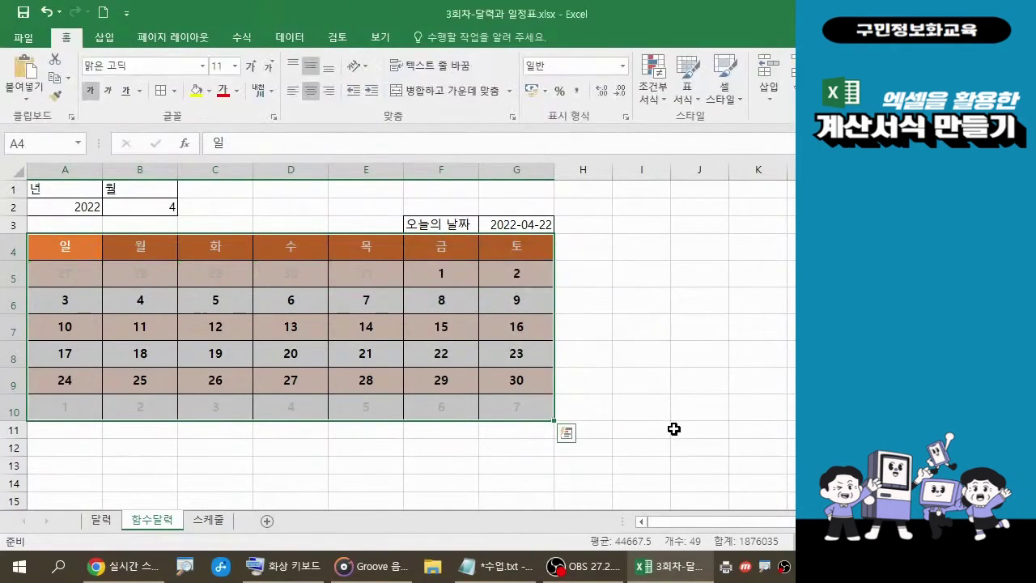
left_click(675, 428)
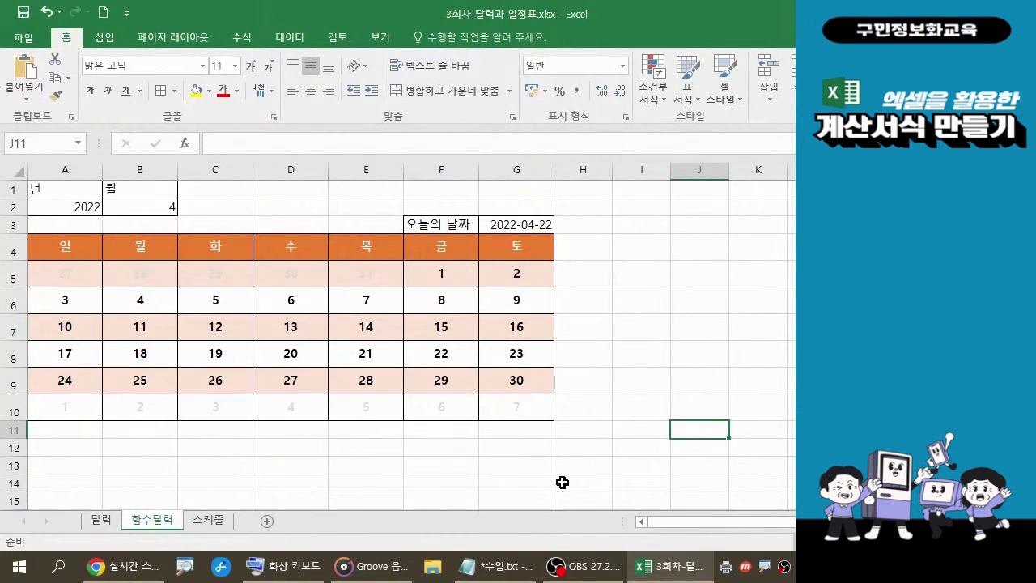
mouse_move(498, 576)
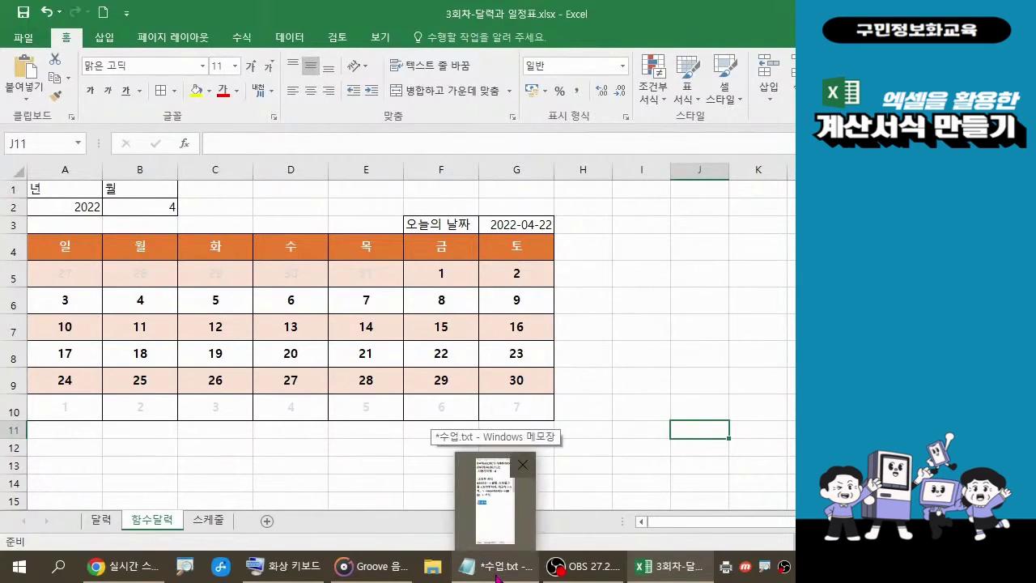
left_click(498, 576)
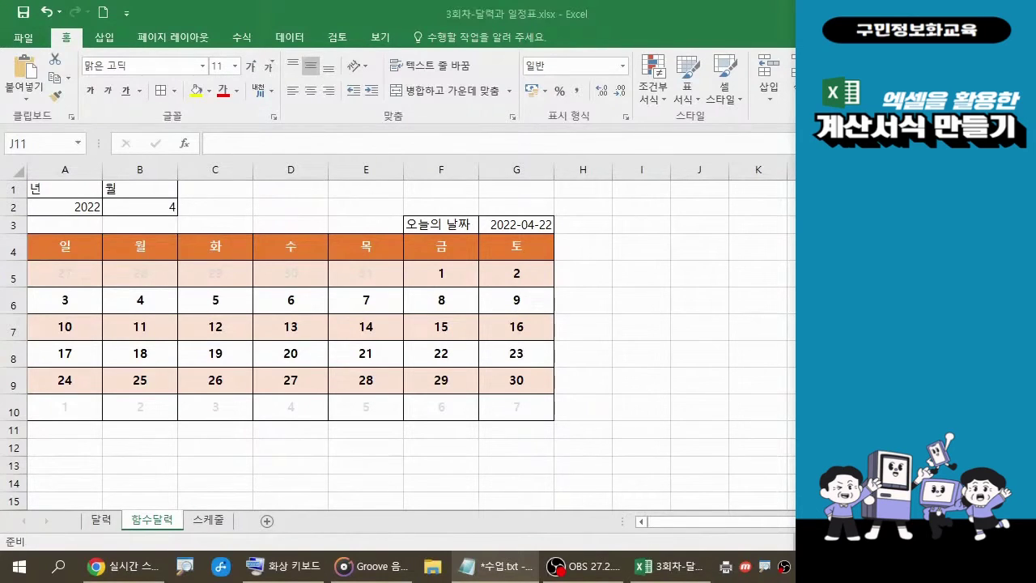
left_click(697, 103)
left_click(696, 104)
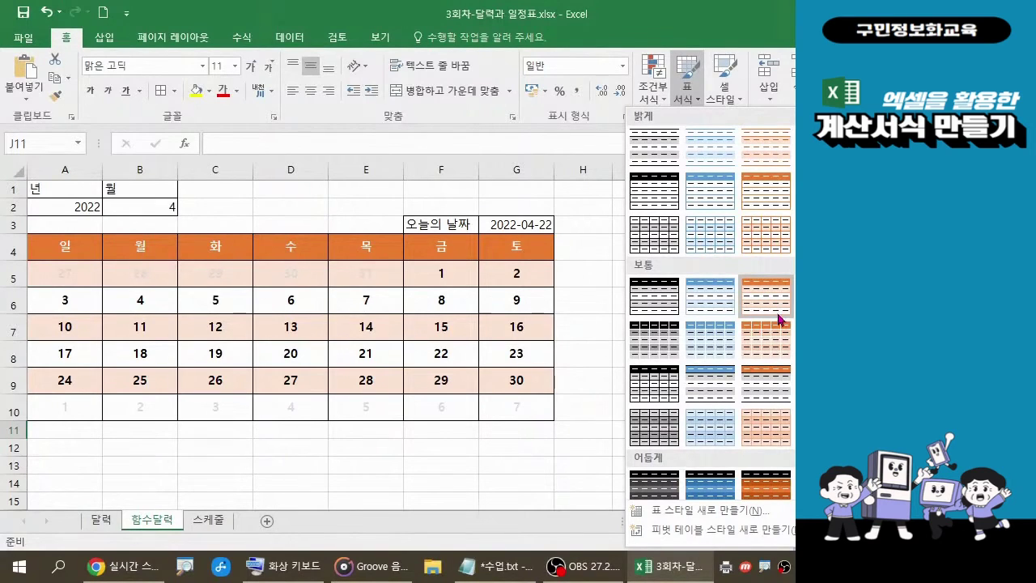
left_click(858, 251)
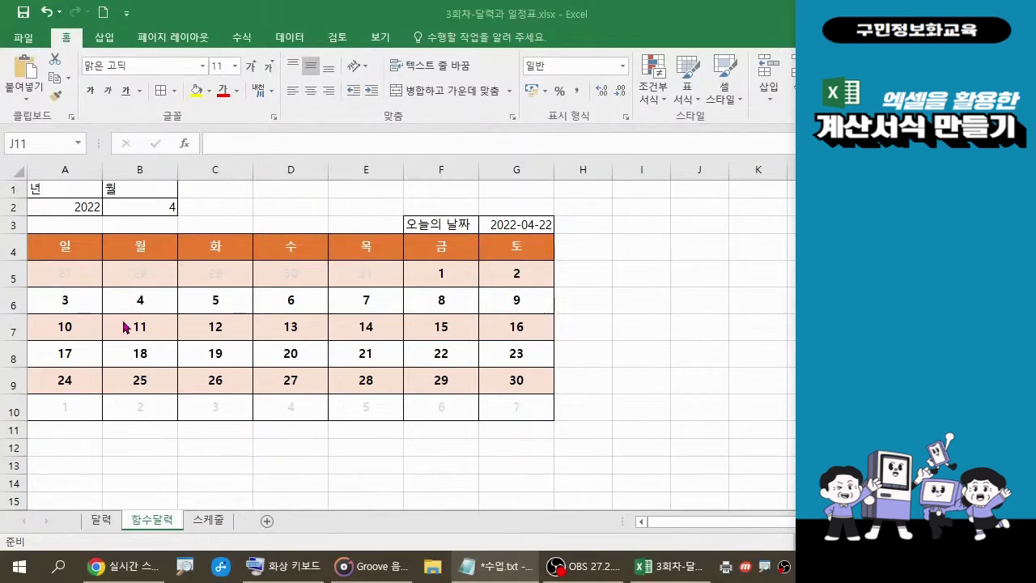
Set the font color of the Sunday column, A4:A10, to standard red.
left_click(65, 248)
left_click_drag(65, 249, 60, 403)
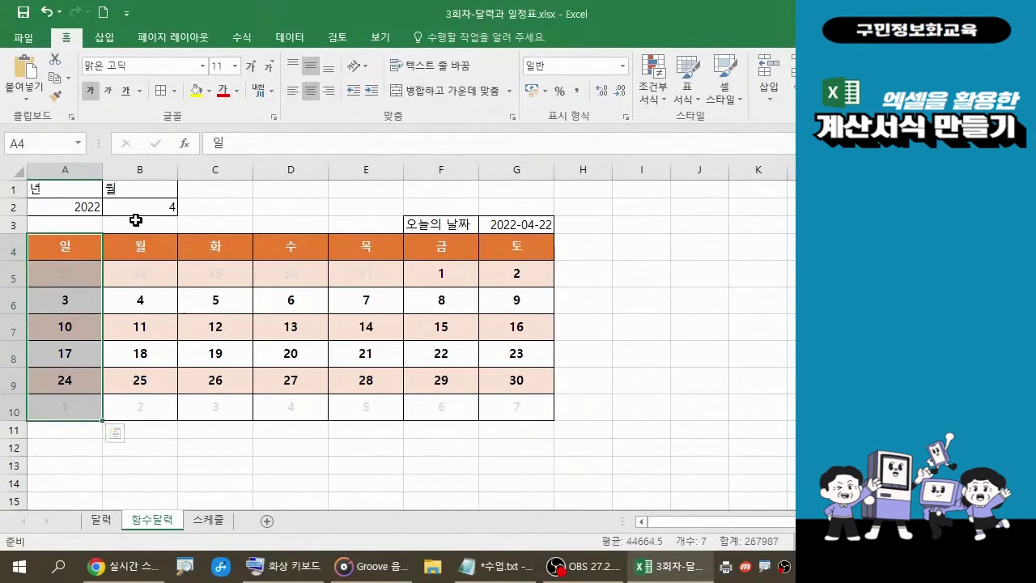
left_click(236, 90)
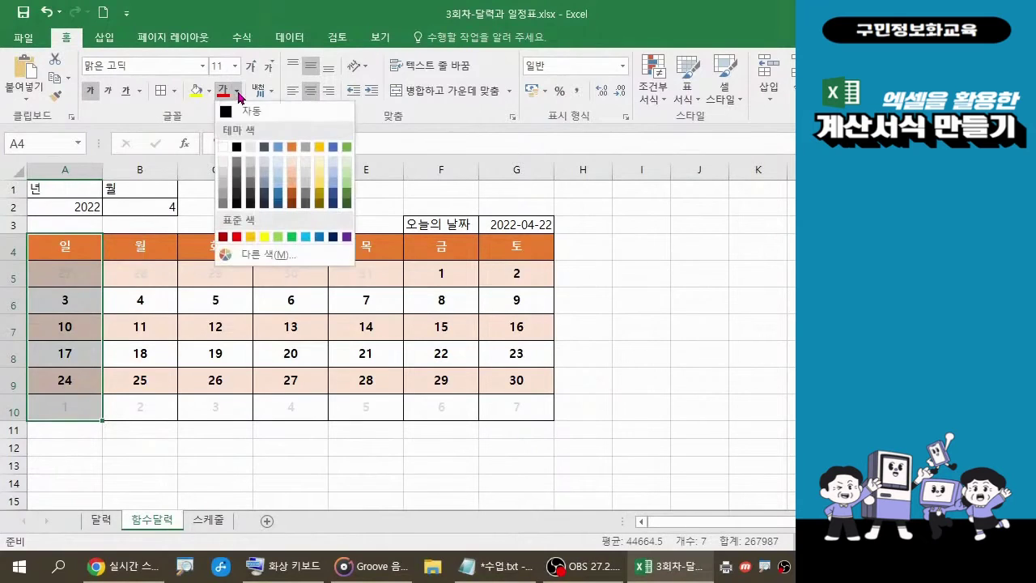
left_click(237, 239)
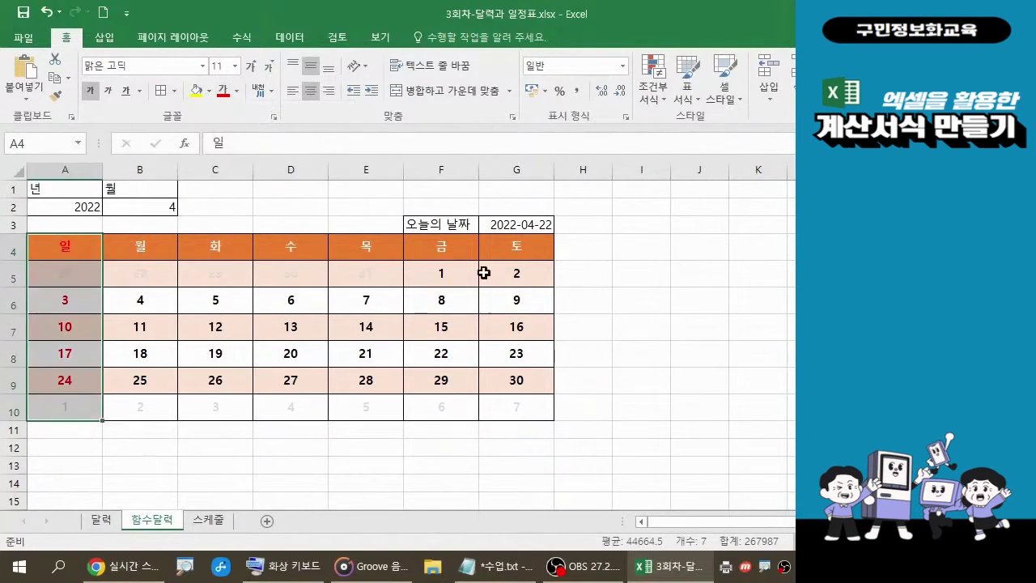
Set the font color of the Saturday column, G4:G10, to standard green.
left_click_drag(515, 253, 517, 407)
left_click(236, 90)
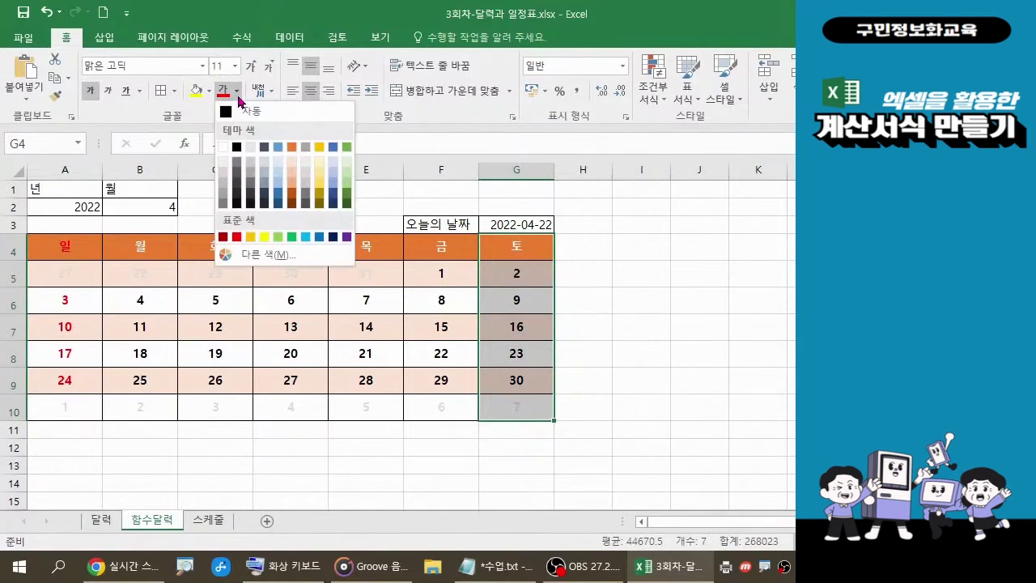
left_click(292, 237)
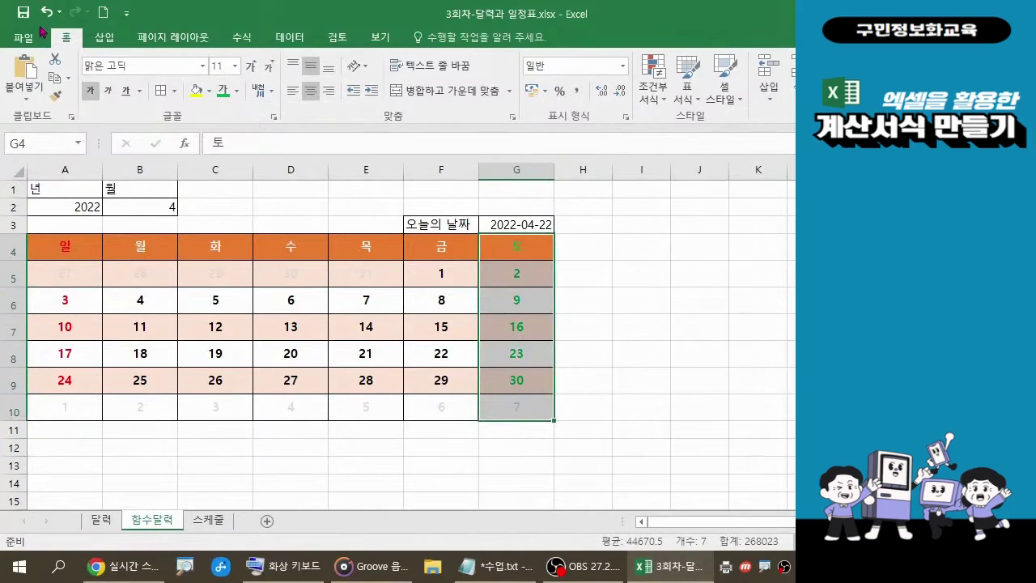
left_click(595, 272)
Undo the font color changes to the Saturday and Sunday columns and deselect the calendar.
left_click(46, 11)
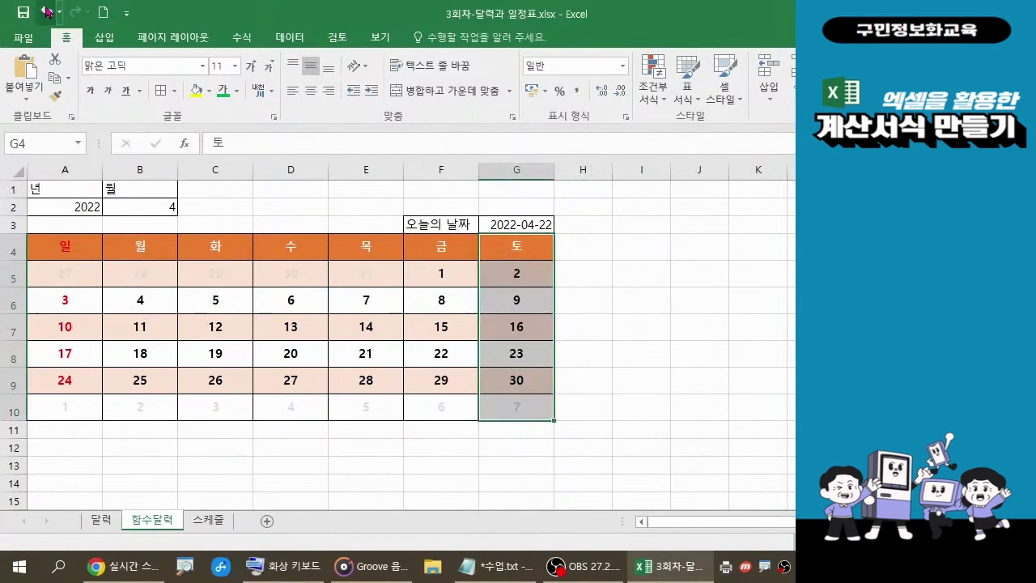
left_click(46, 12)
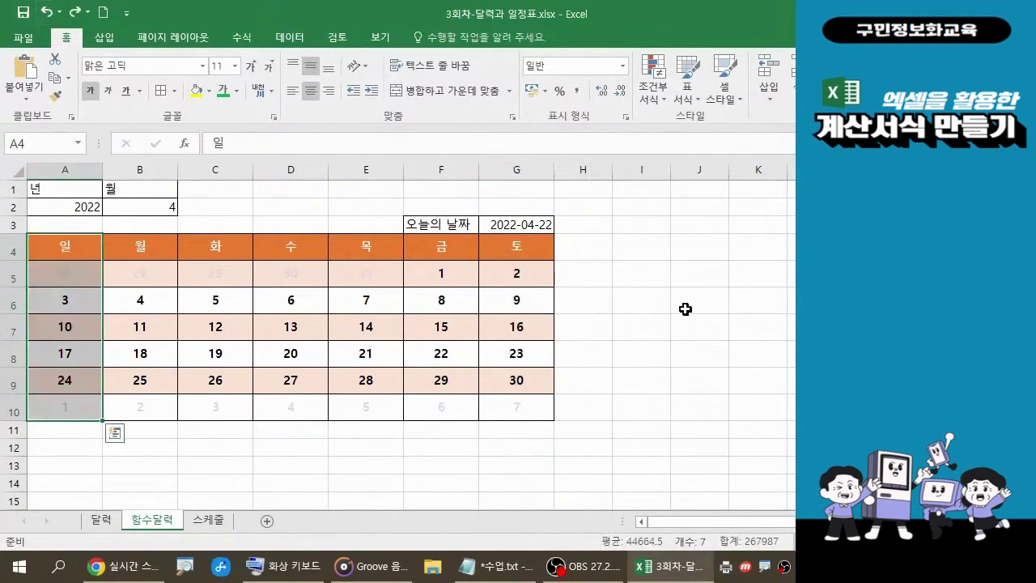
left_click(656, 308)
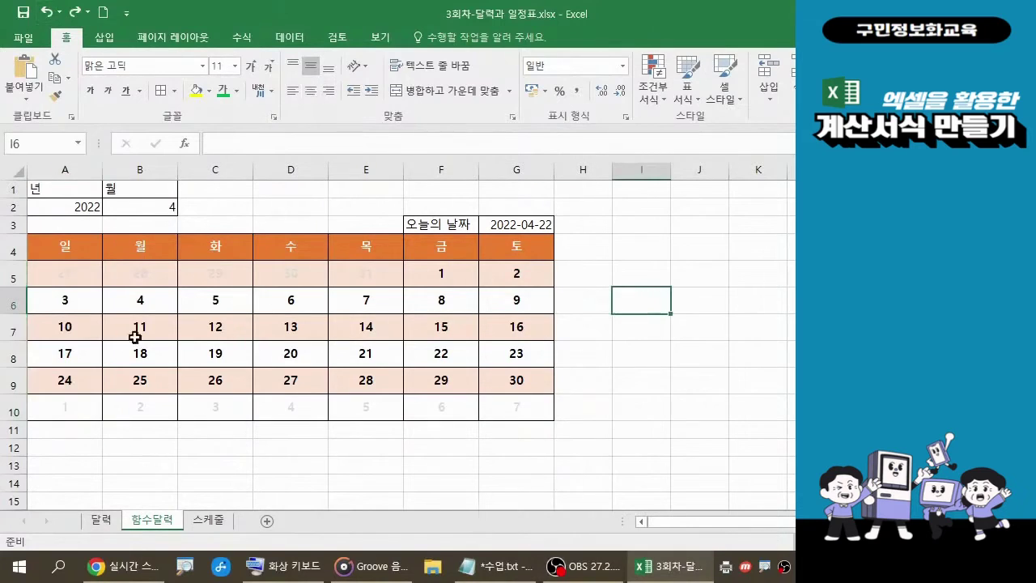
left_click(629, 414)
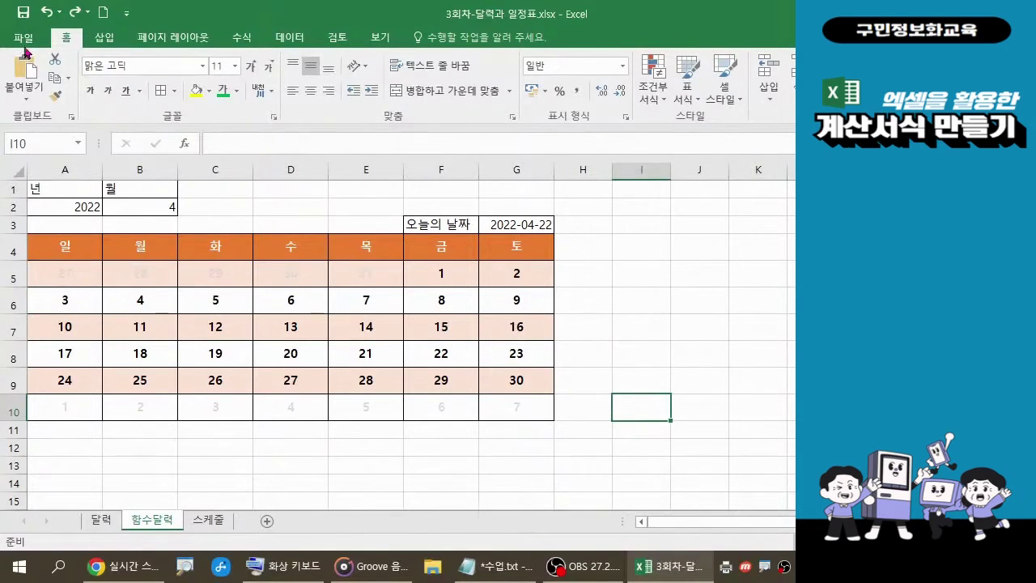
Save the calendar workbook under its existing file name.
left_click(22, 19)
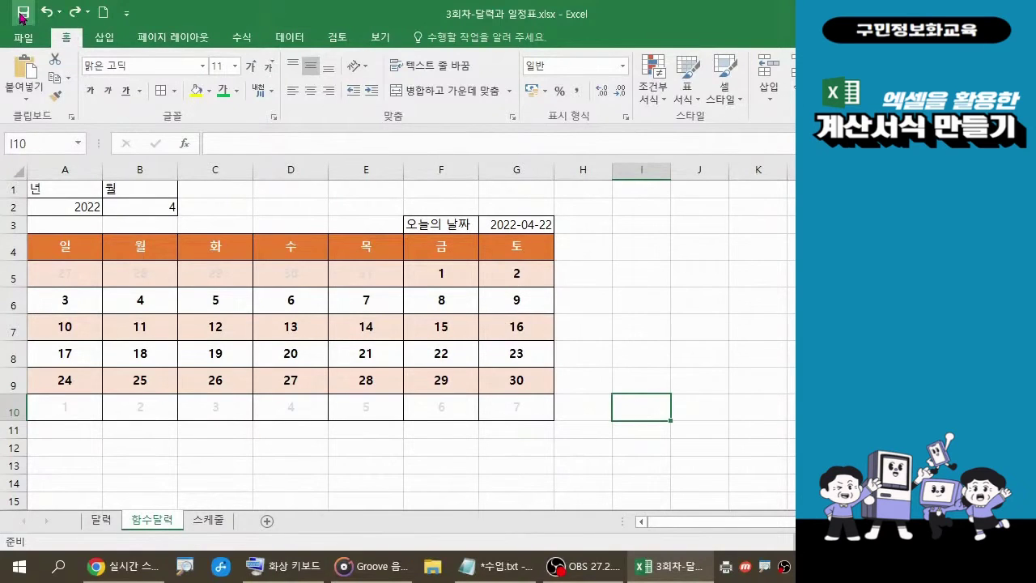
left_click(22, 19)
left_click(22, 19)
left_click(21, 17)
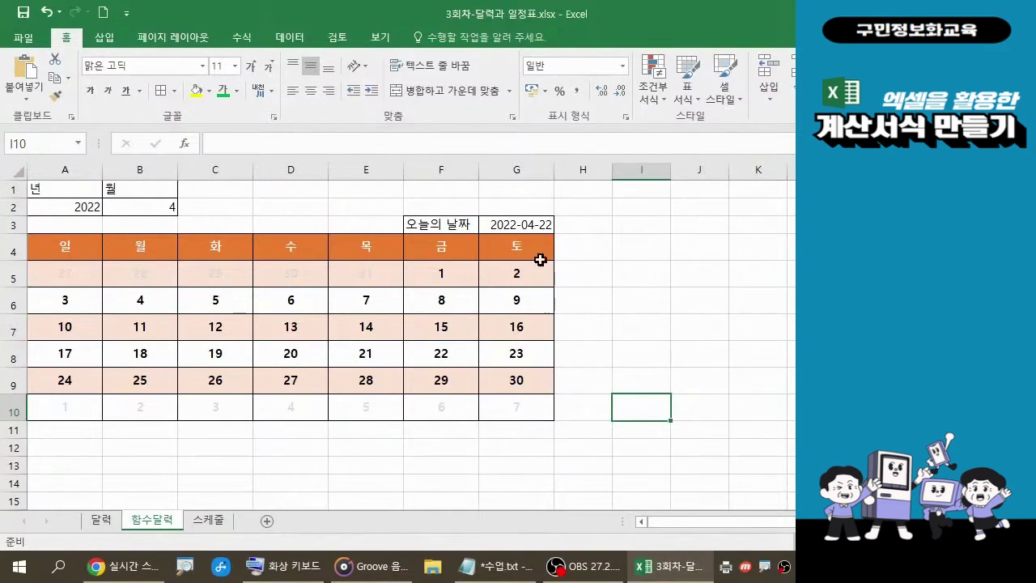
Examine the formulas in G3 and B2 on the 함수달력 sheet, and compare the finished layout on the 달력 sheet.
left_click(524, 226)
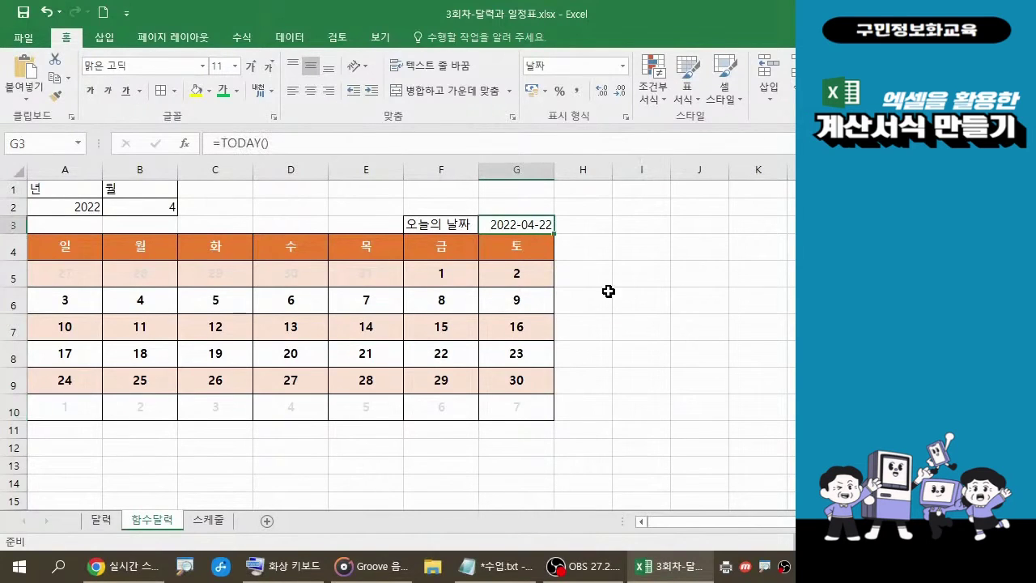
left_click(162, 208)
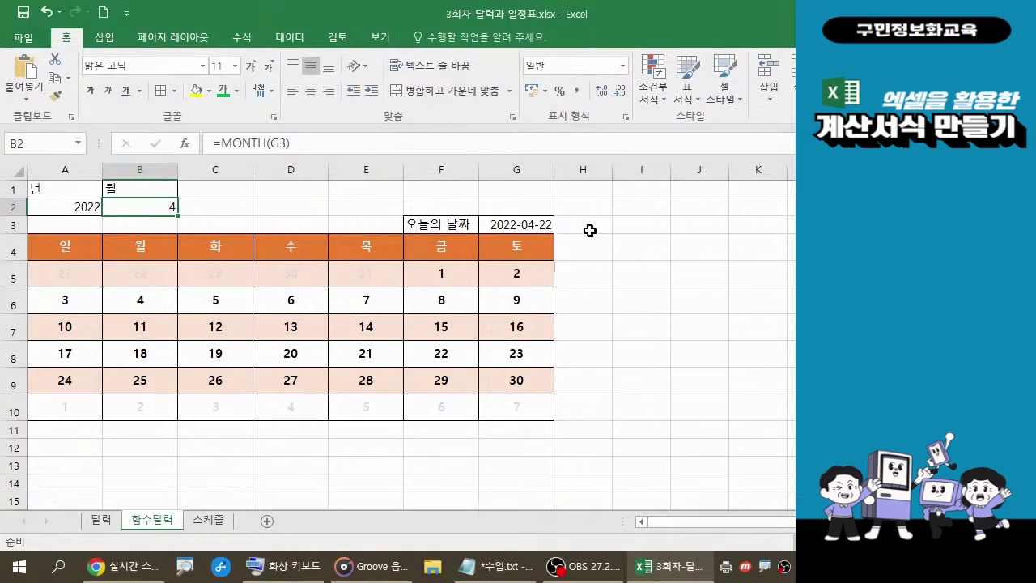
left_click(538, 224)
double_click(537, 224)
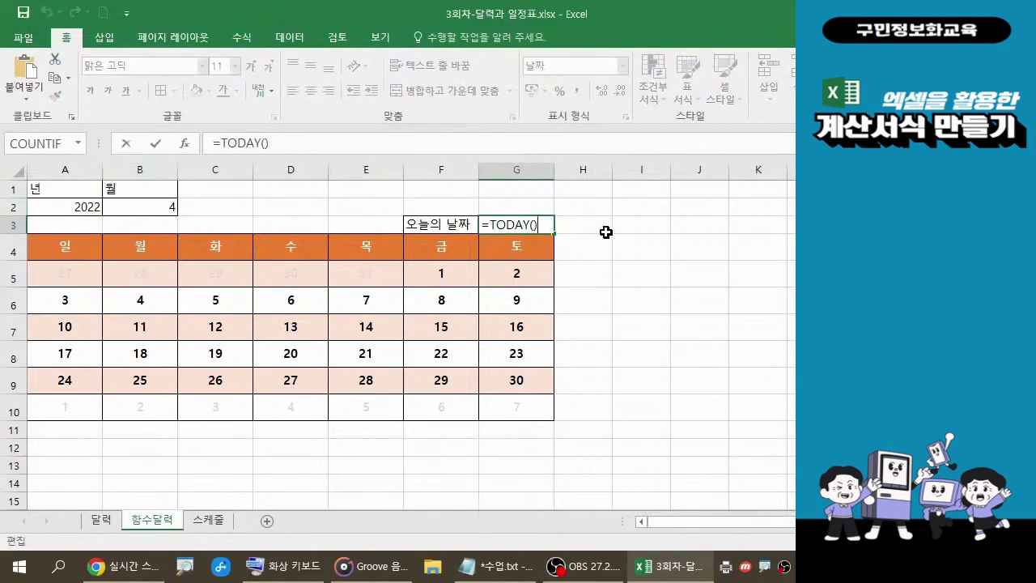
left_click(620, 270)
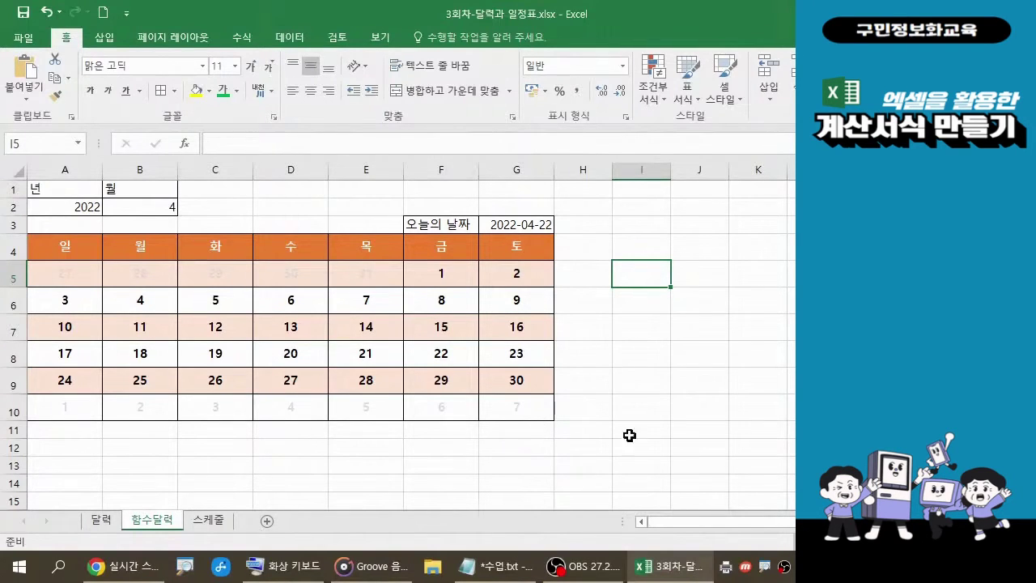
left_click(104, 524)
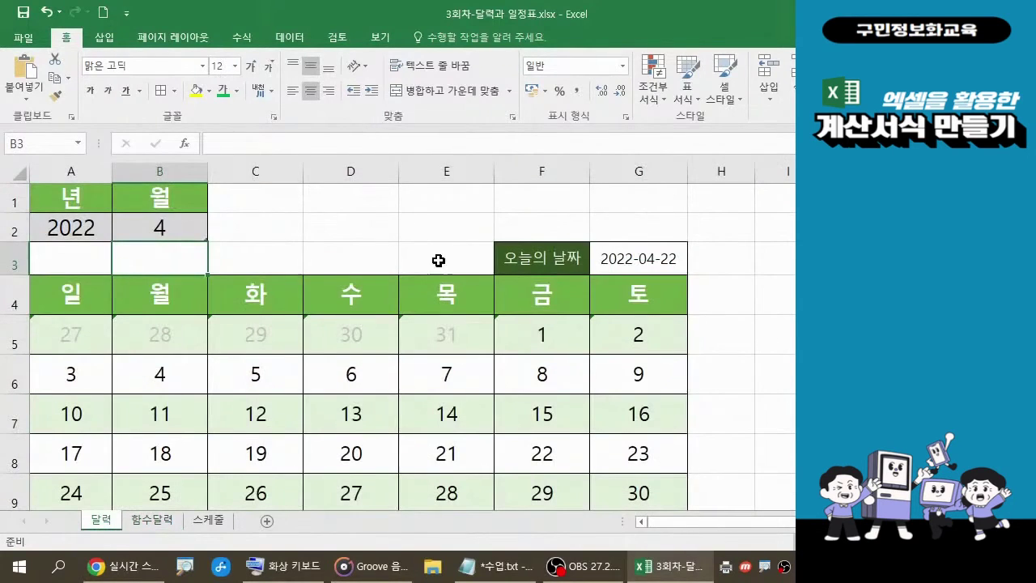
left_click(176, 523)
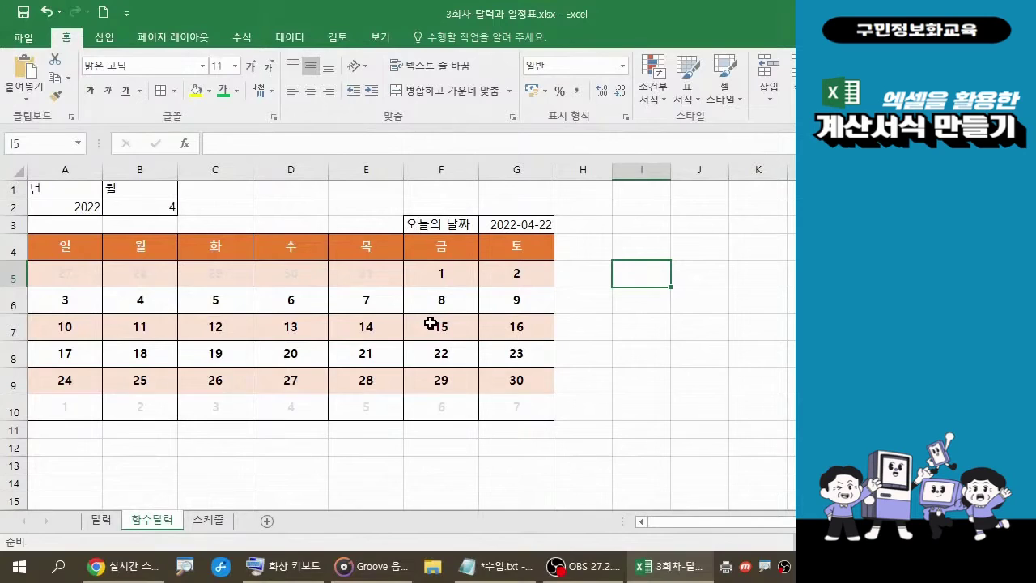
left_click(516, 573)
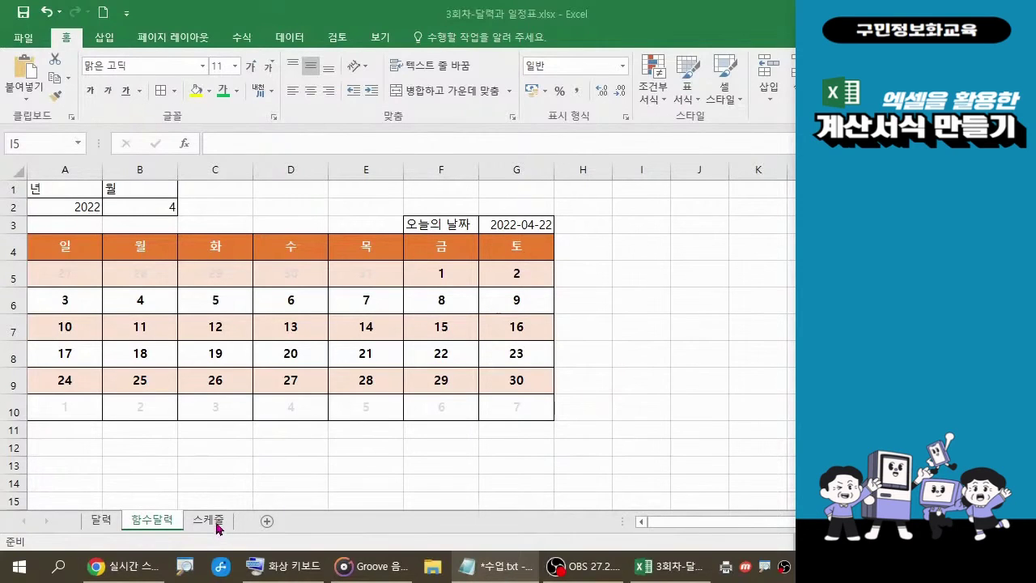
key("ctrl")
key("ctrl")
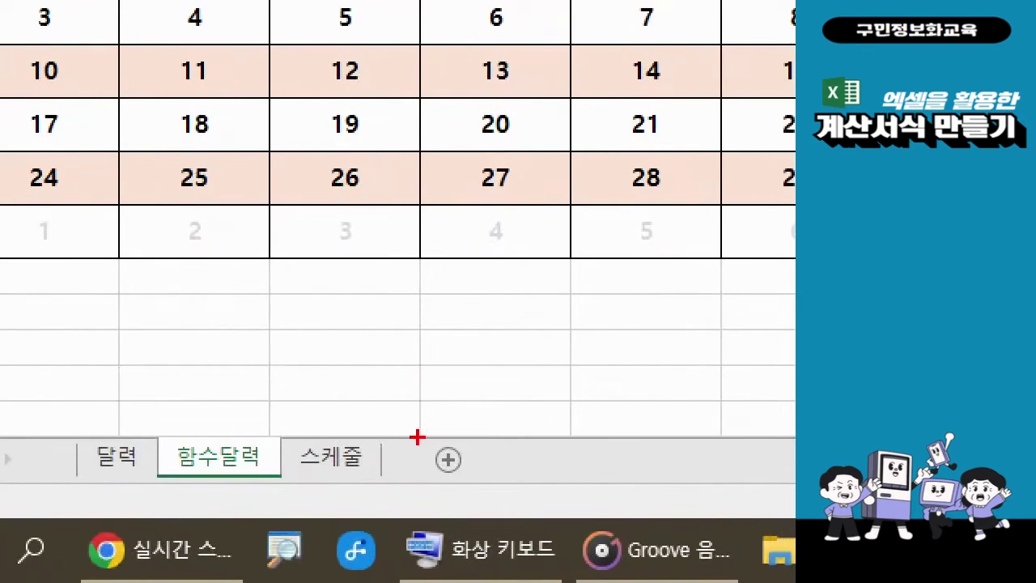
left_click_drag(415, 435, 489, 492)
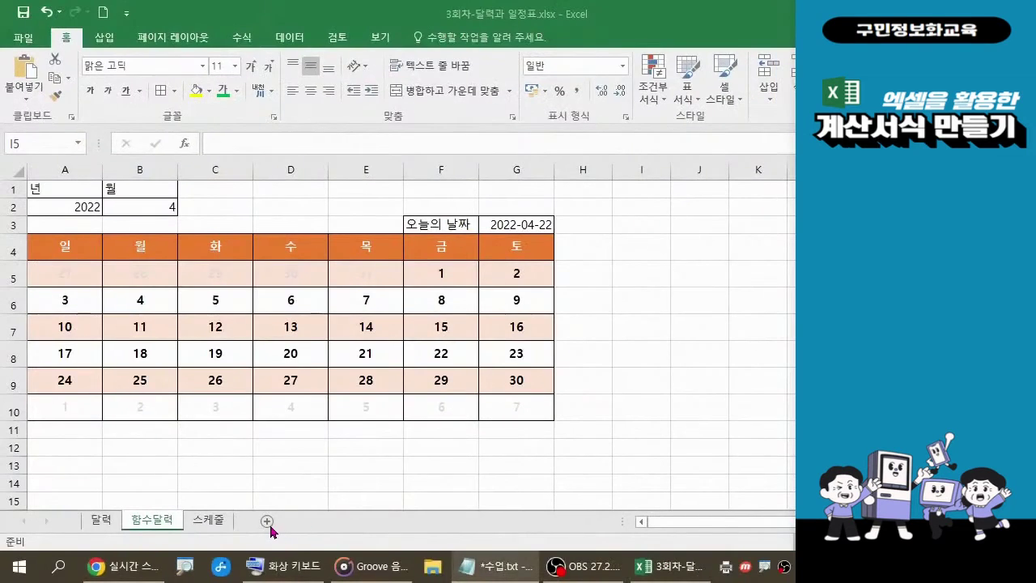
Add a new worksheet after 함수달력 and rename it 일정표.
left_click(267, 520)
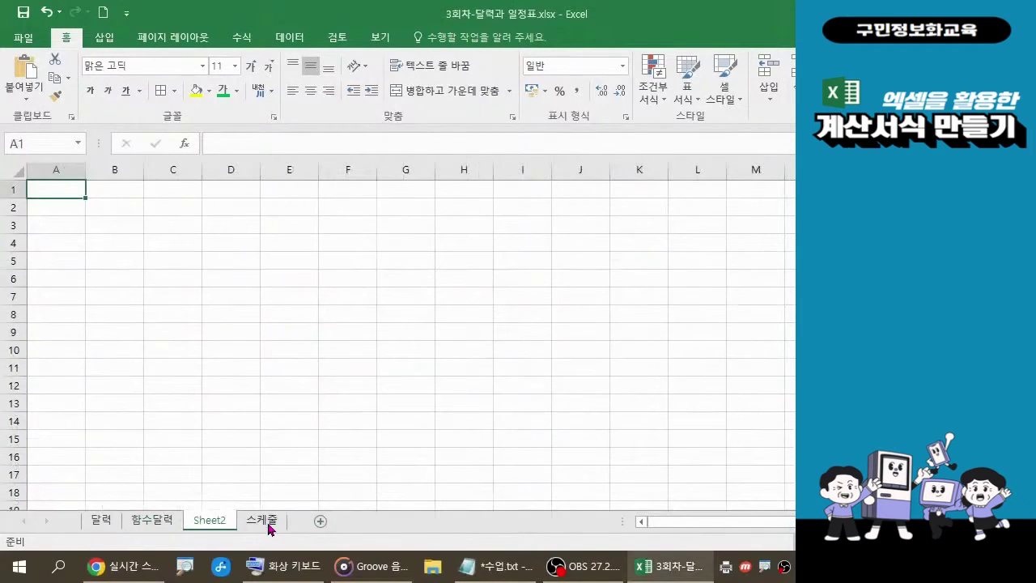
double_click(208, 525)
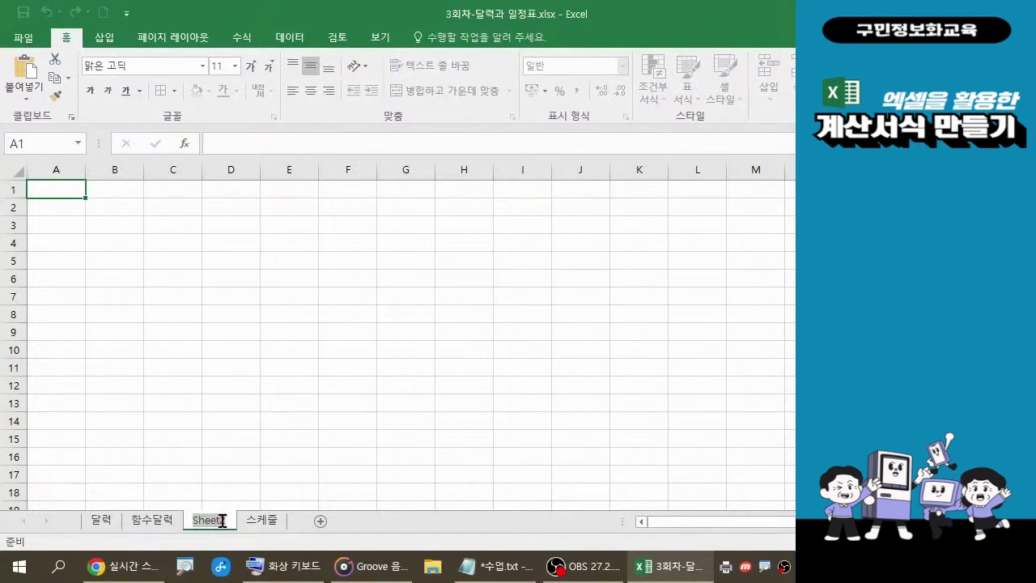
type("일정표")
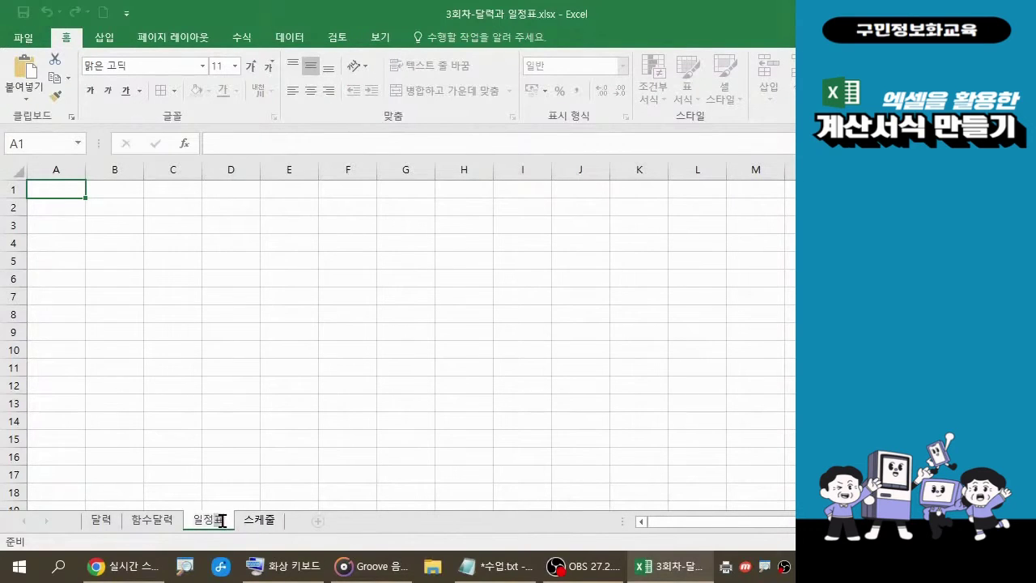
key("Return")
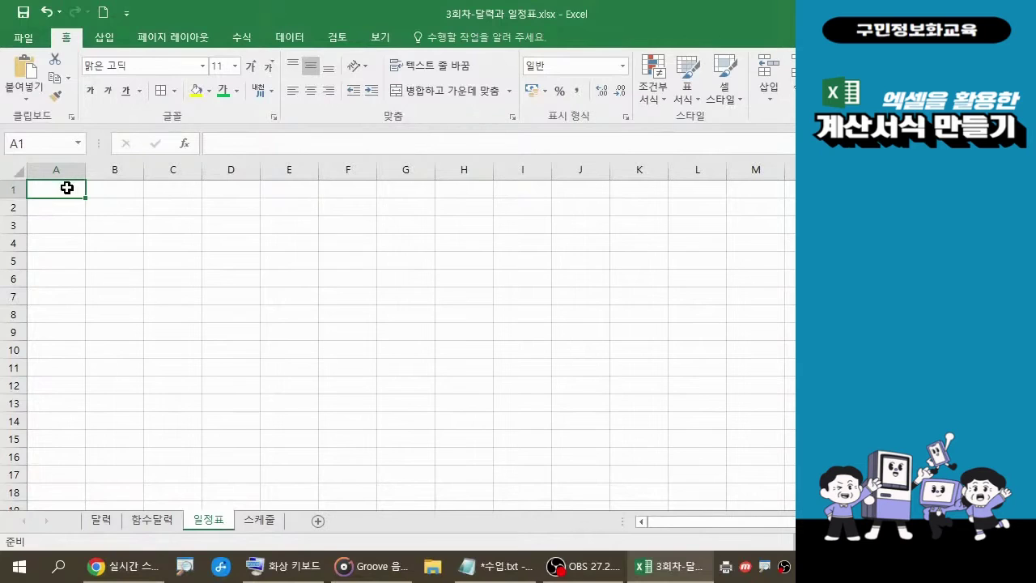
Increase row 1 to about three times its height, and merge and center cells A1:K1.
left_click_drag(20, 198, 23, 233)
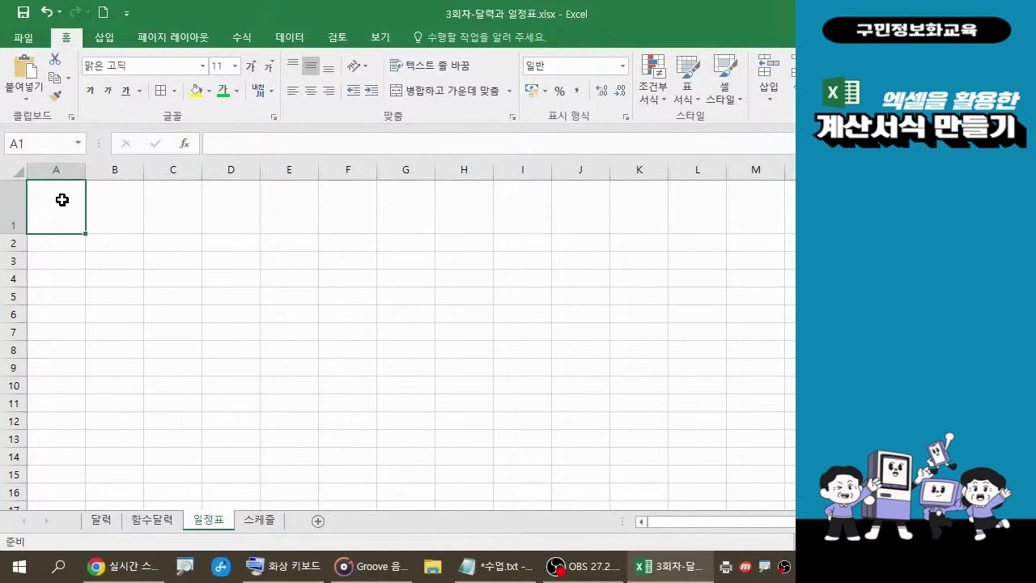
left_click_drag(57, 197, 626, 207)
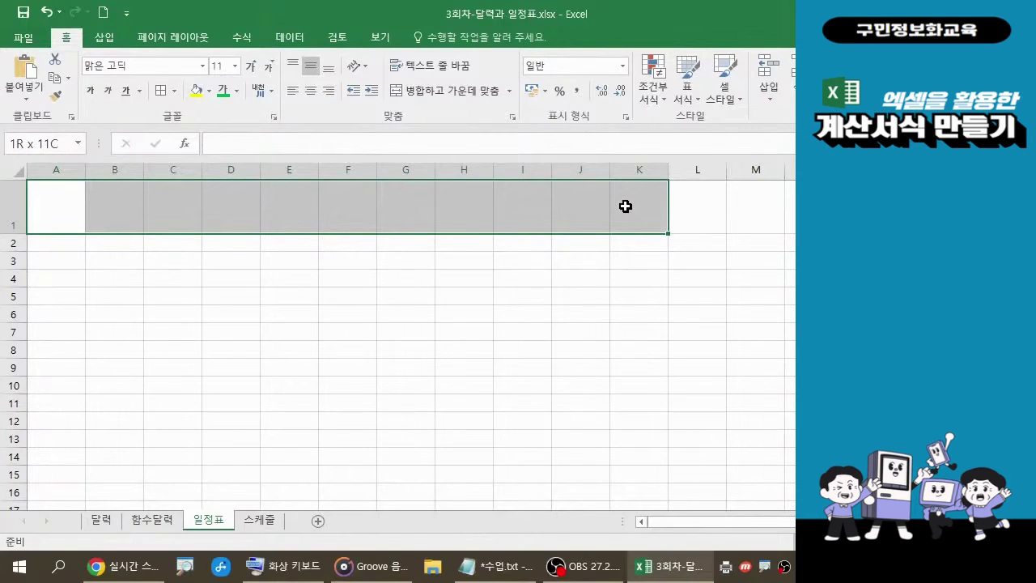
left_click_drag(626, 207, 626, 206)
left_click(454, 99)
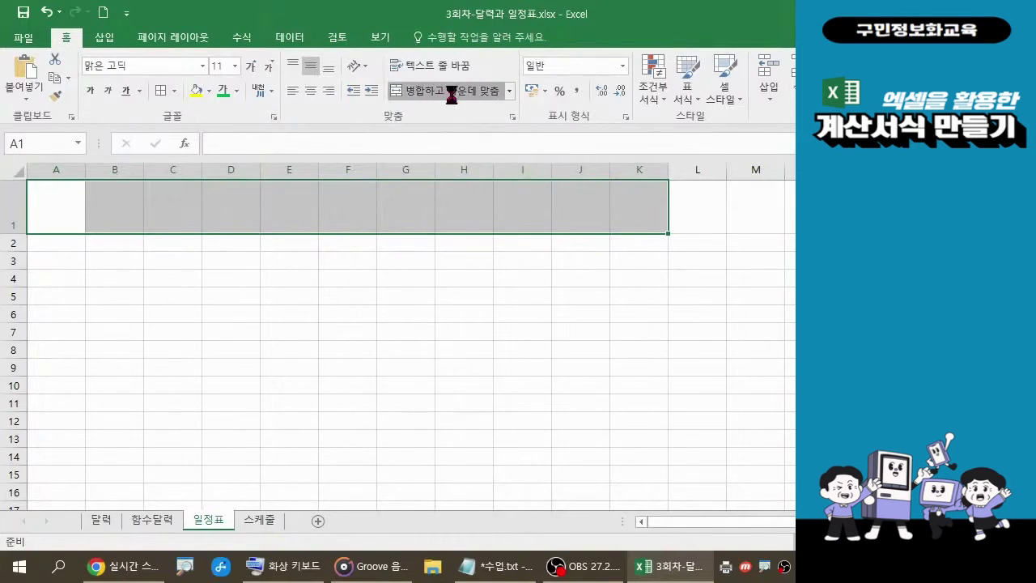
left_click(453, 97)
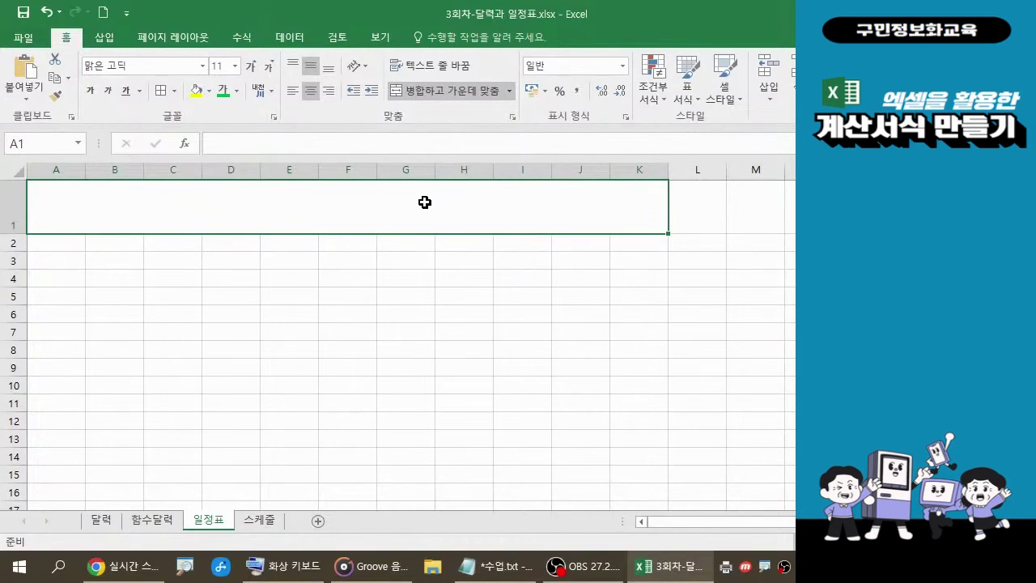
Enter the title 계획일정표 in the merged cell A1.
type("계획")
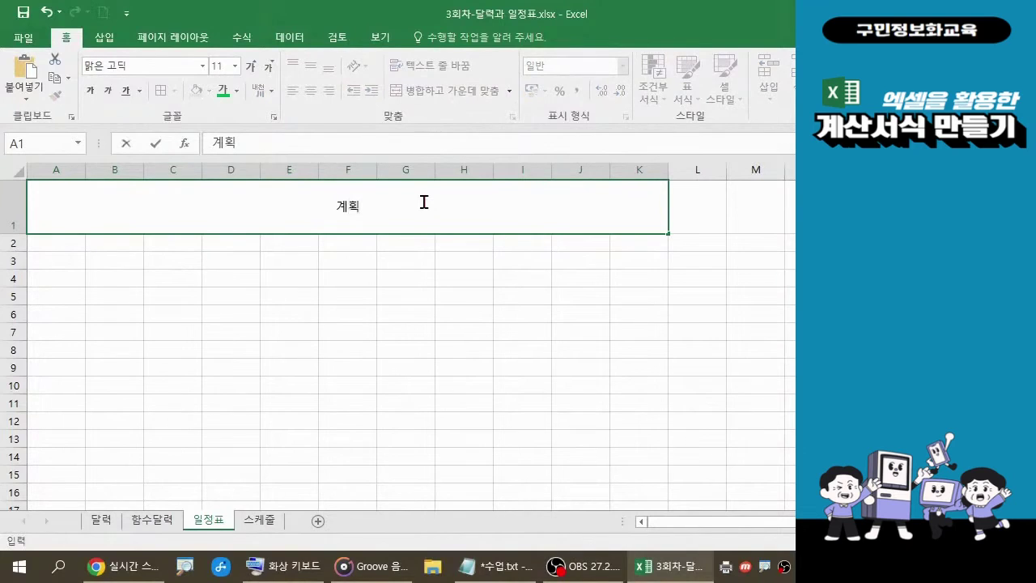
type("일저")
type("정표")
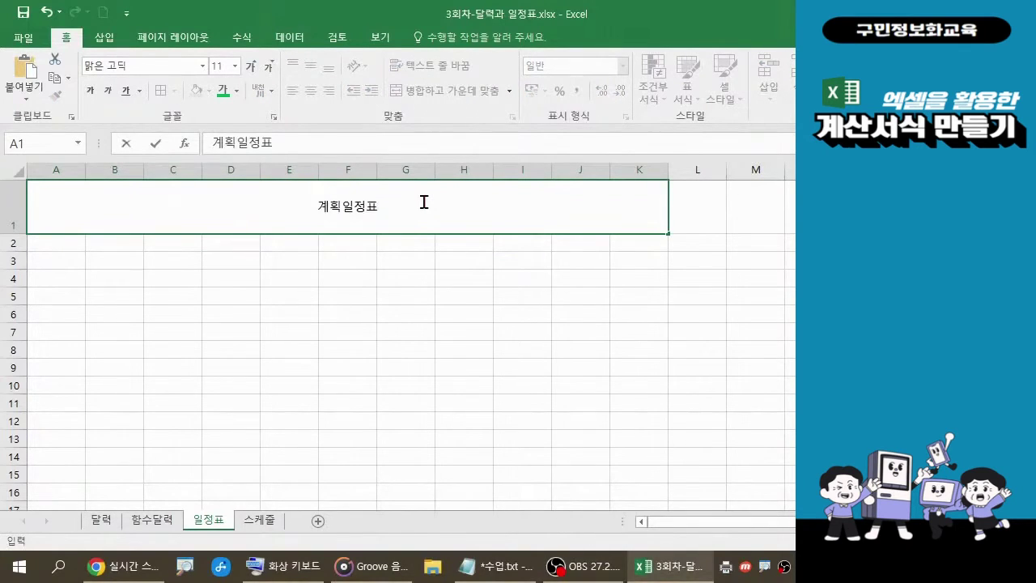
left_click(496, 567)
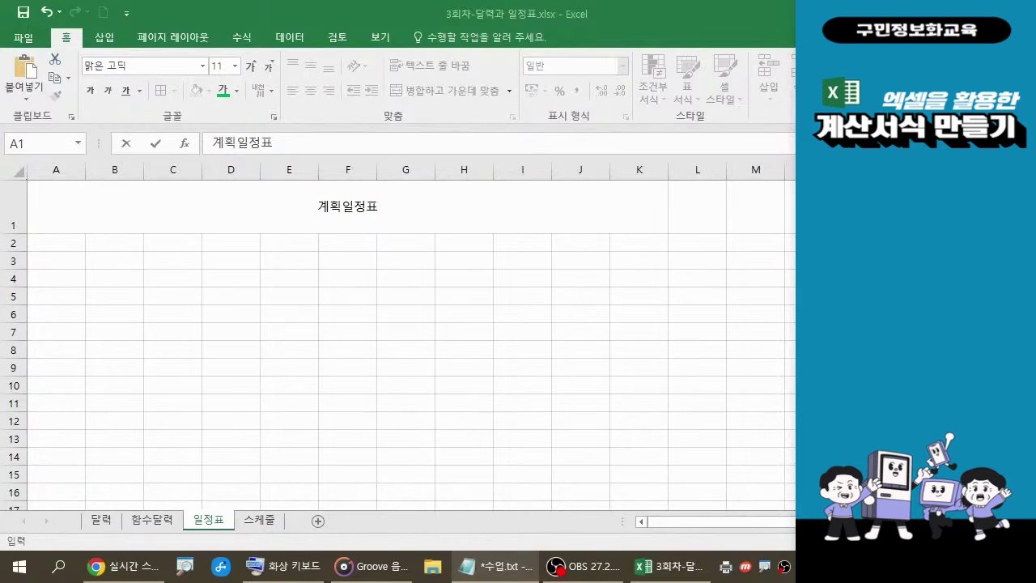
left_click(437, 208)
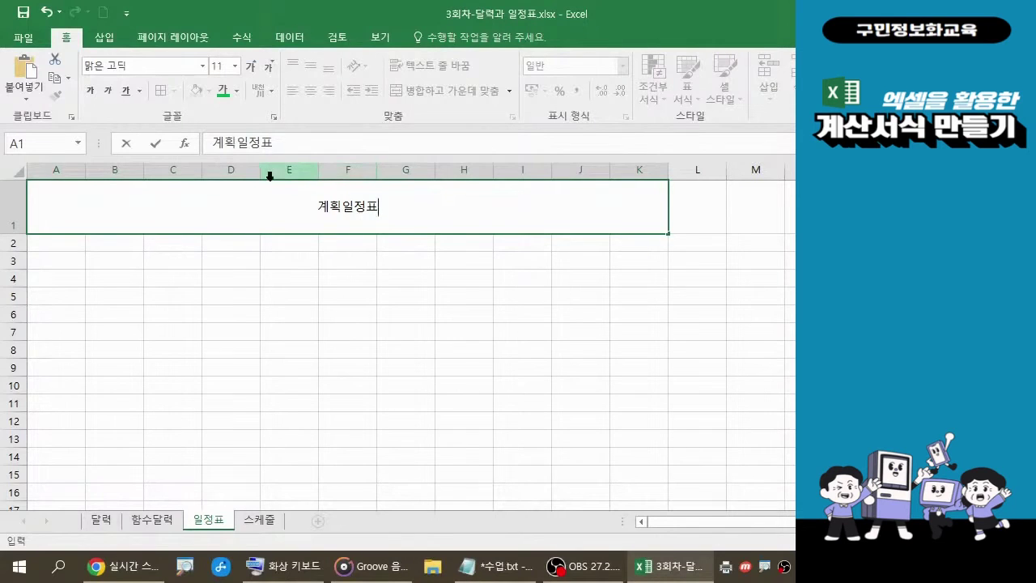
left_click(461, 239)
Enlarge the 계획일정표 title's font size to 36.
left_click(426, 213)
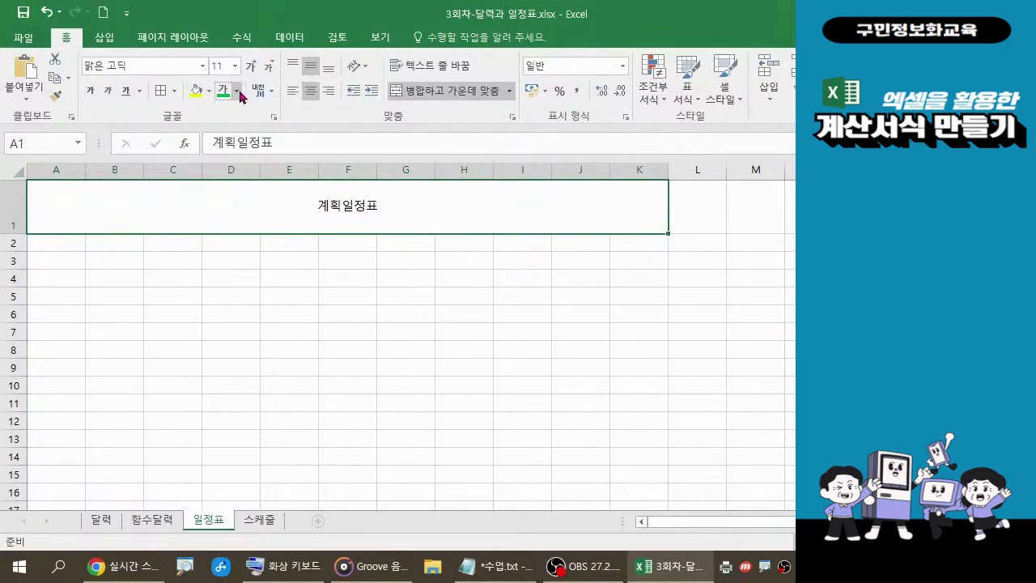
left_click(252, 69)
left_click(250, 70)
left_click(250, 70)
left_click(251, 70)
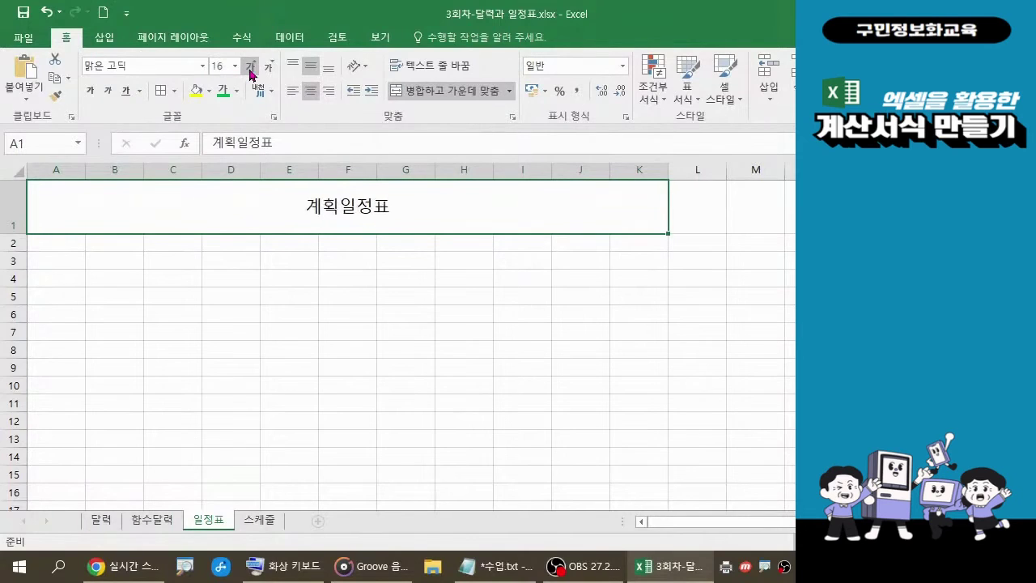
left_click(251, 69)
left_click(250, 70)
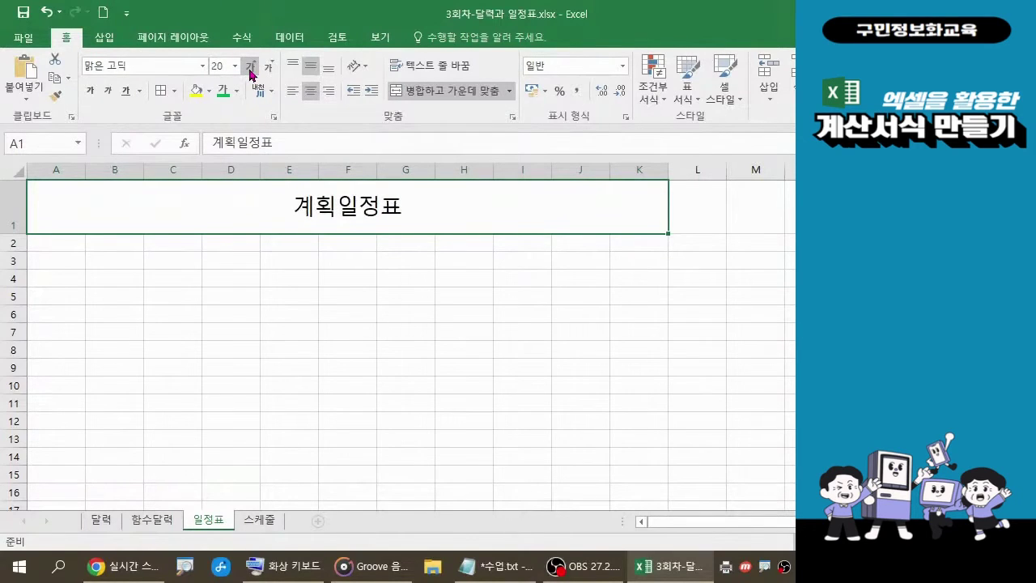
left_click(250, 69)
left_click(251, 69)
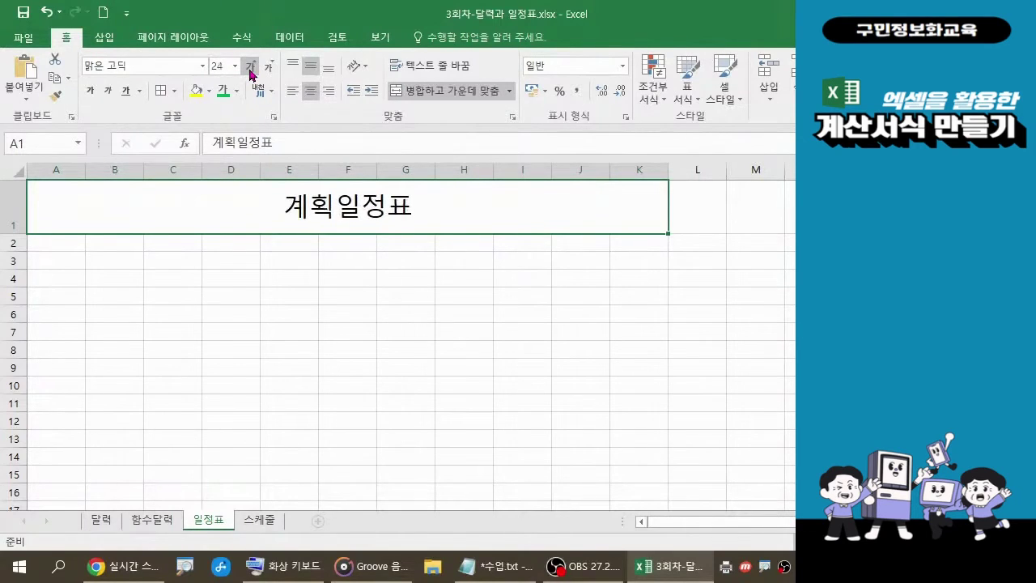
left_click(250, 69)
left_click(250, 69)
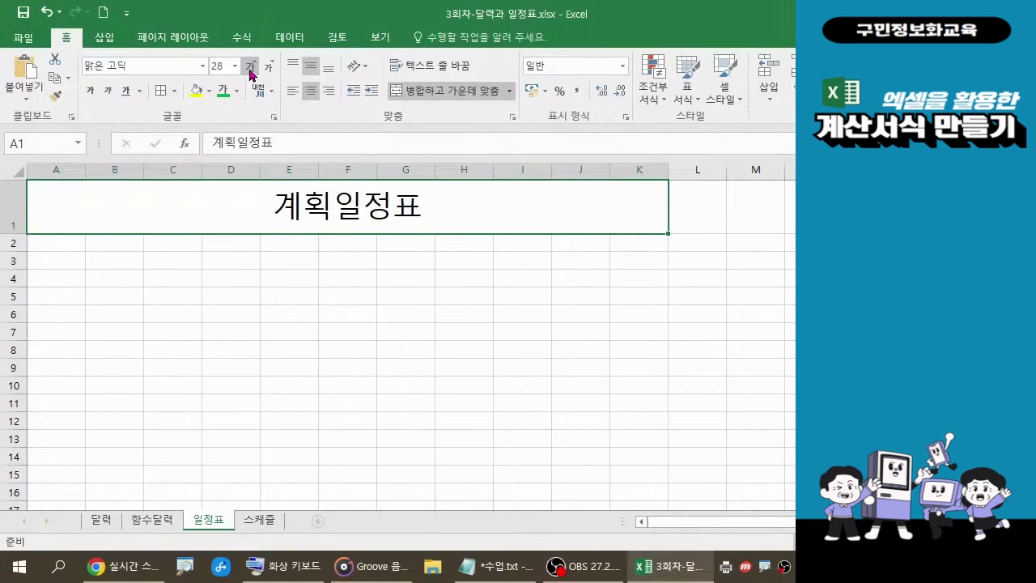
left_click(251, 70)
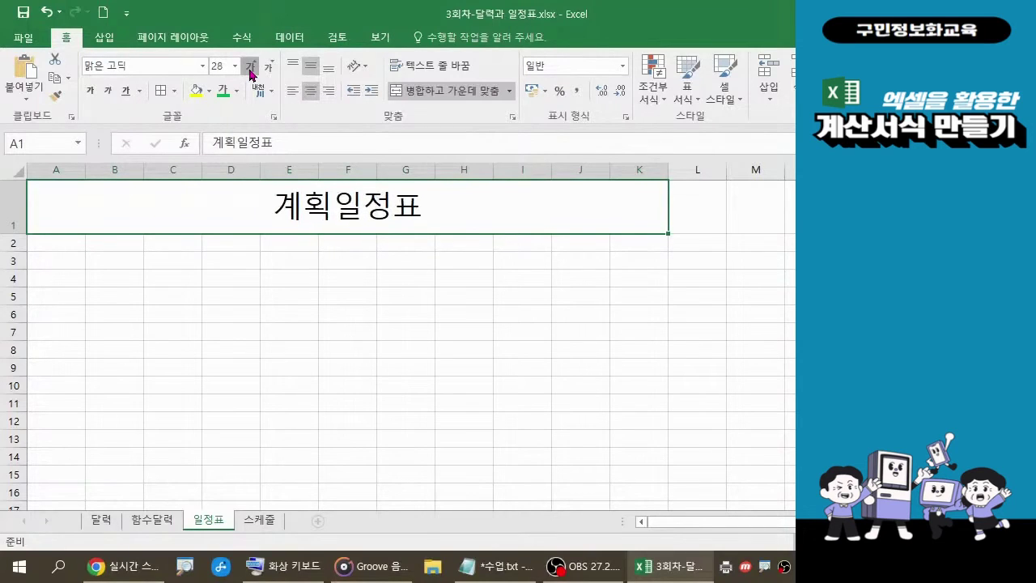
Make the title in A1 bold and set its font color to standard blue.
left_click(90, 93)
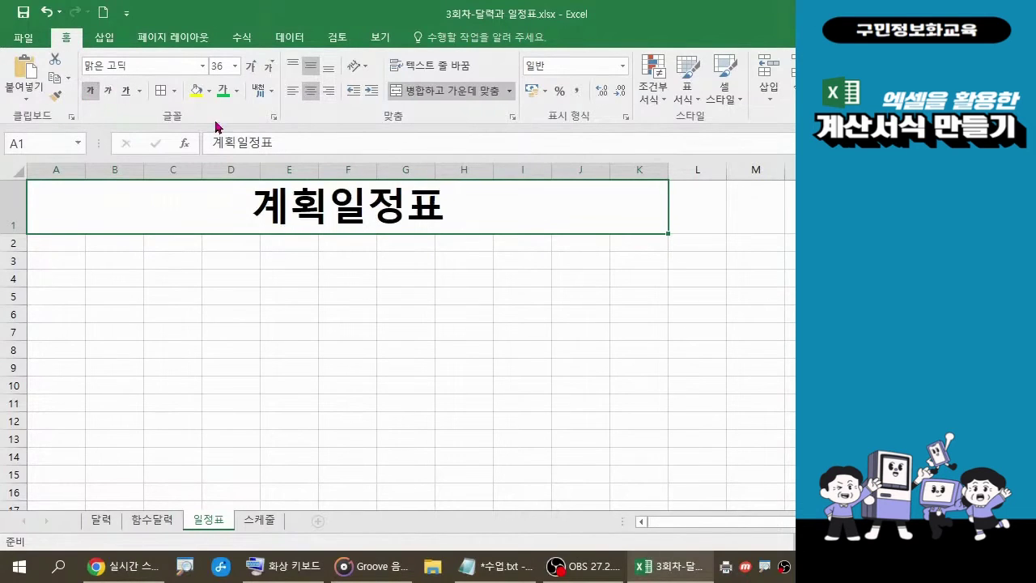
left_click(238, 93)
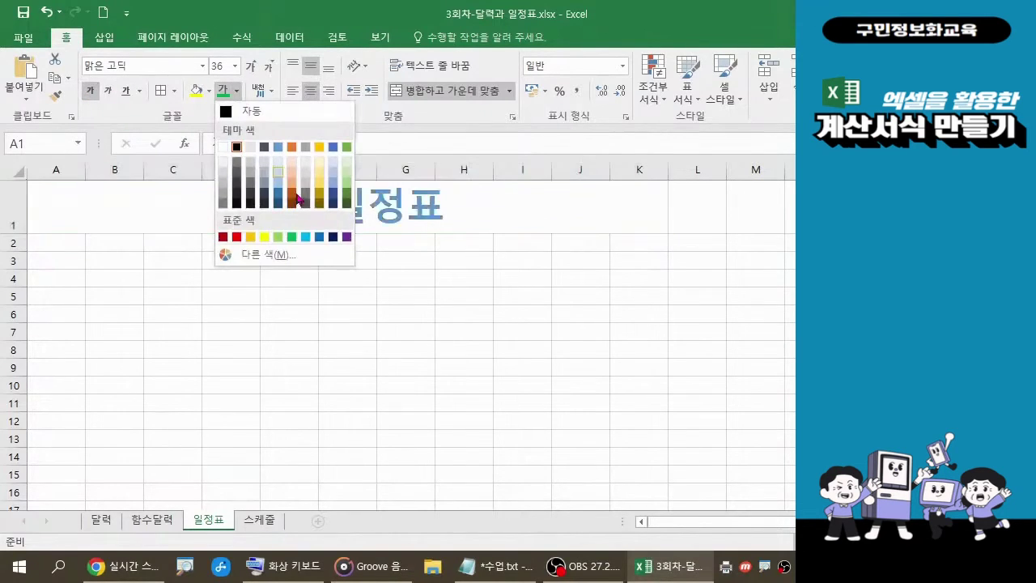
left_click(320, 237)
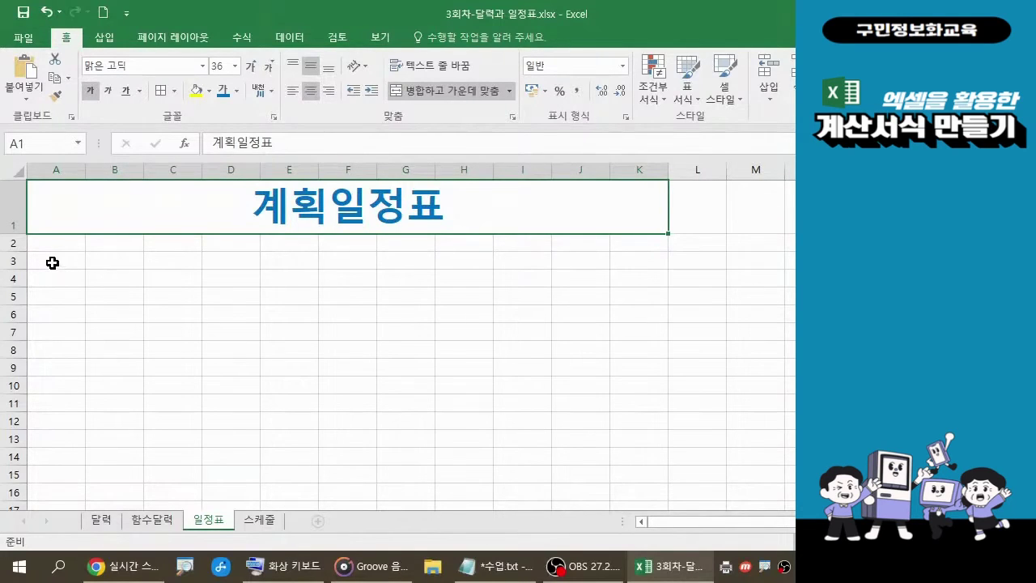
left_click_drag(52, 262, 598, 422)
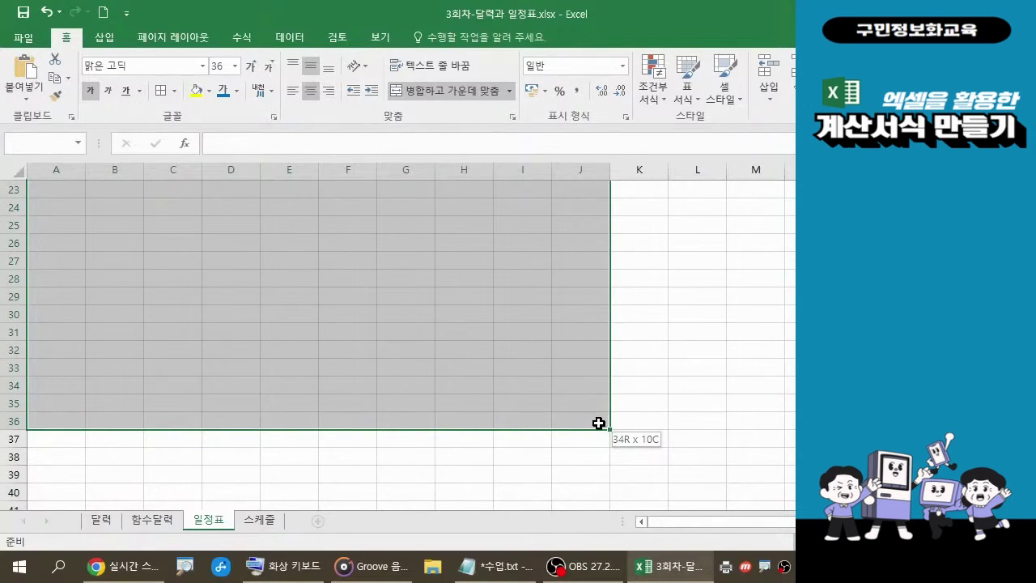
left_click_drag(598, 422, 599, 422)
scroll(534, 394, "up", 7)
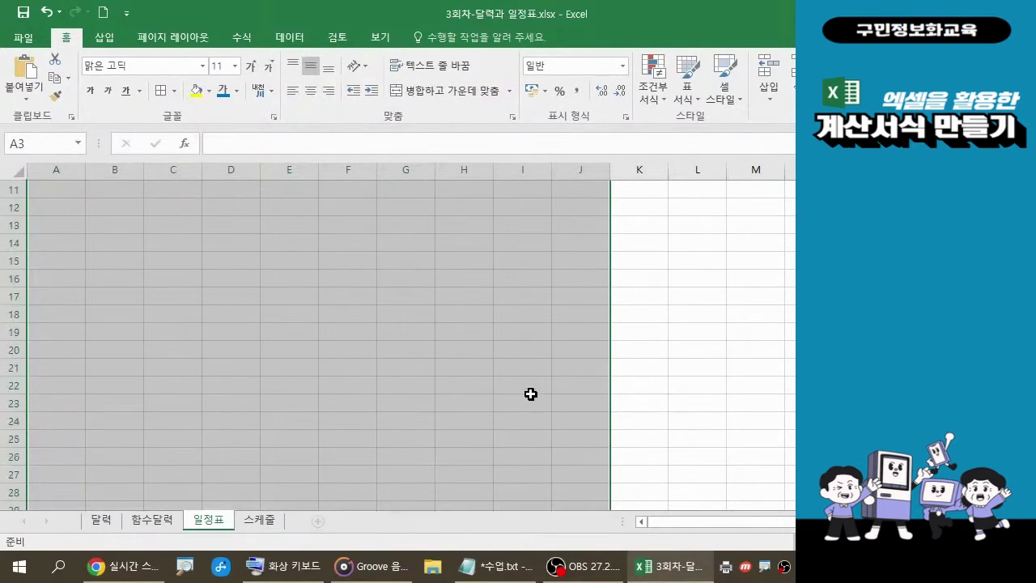
scroll(530, 393, "up", 1)
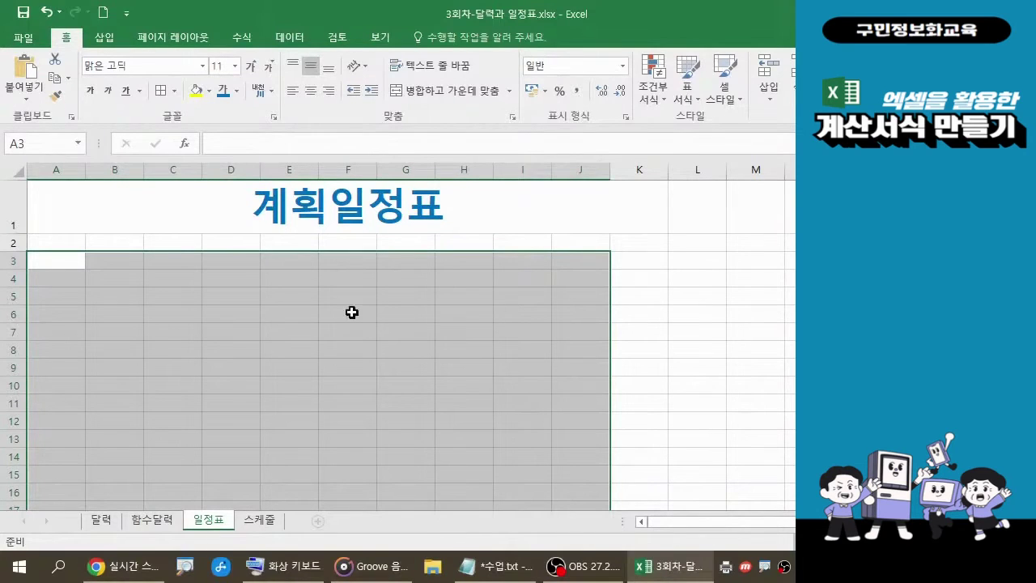
left_click(62, 258)
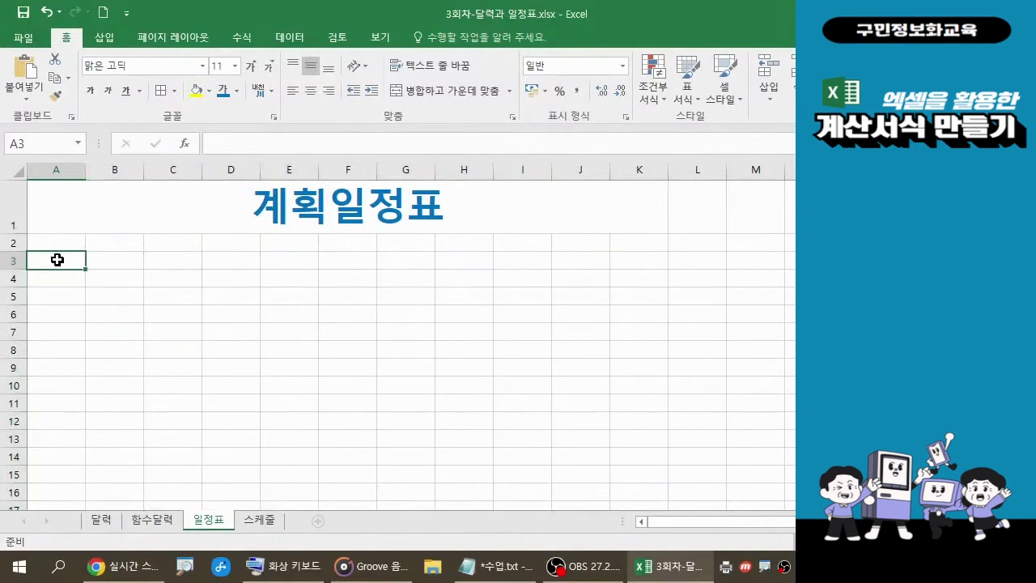
Apply all borders (모든 테두리) to the range A3:K40 below the title.
left_click_drag(57, 259, 624, 473)
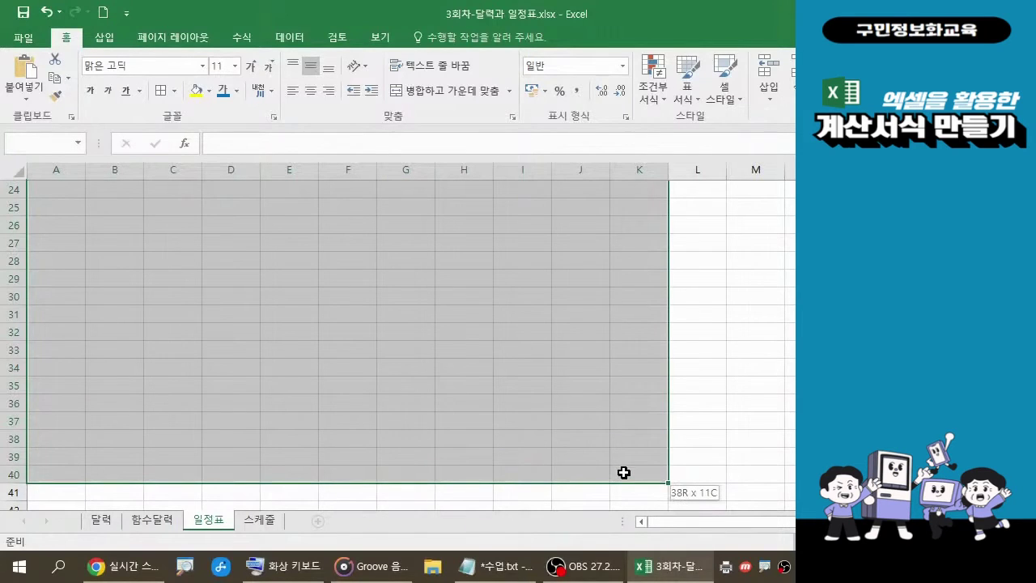
left_click_drag(624, 473, 625, 473)
scroll(625, 472, "up", 8)
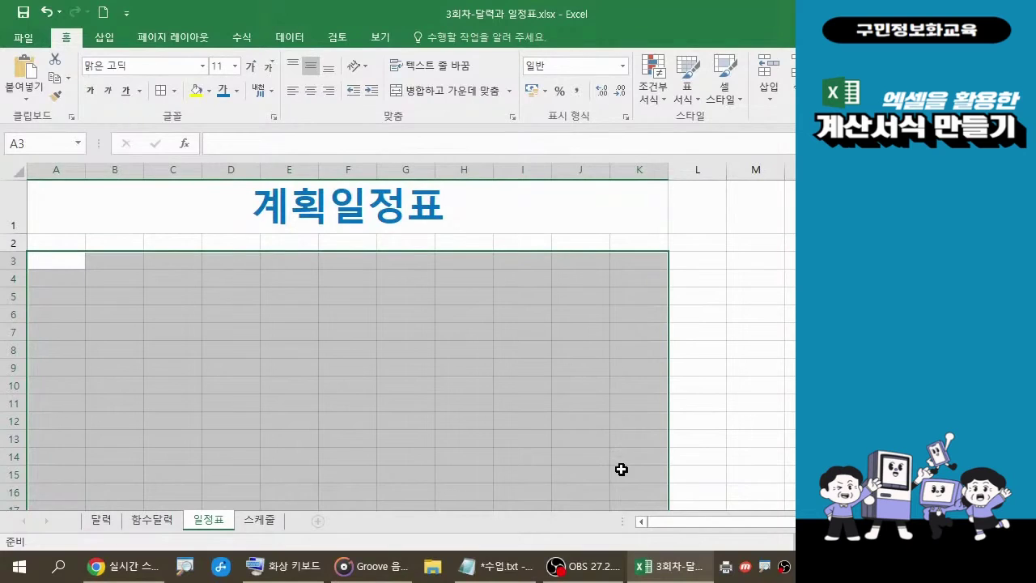
left_click(174, 90)
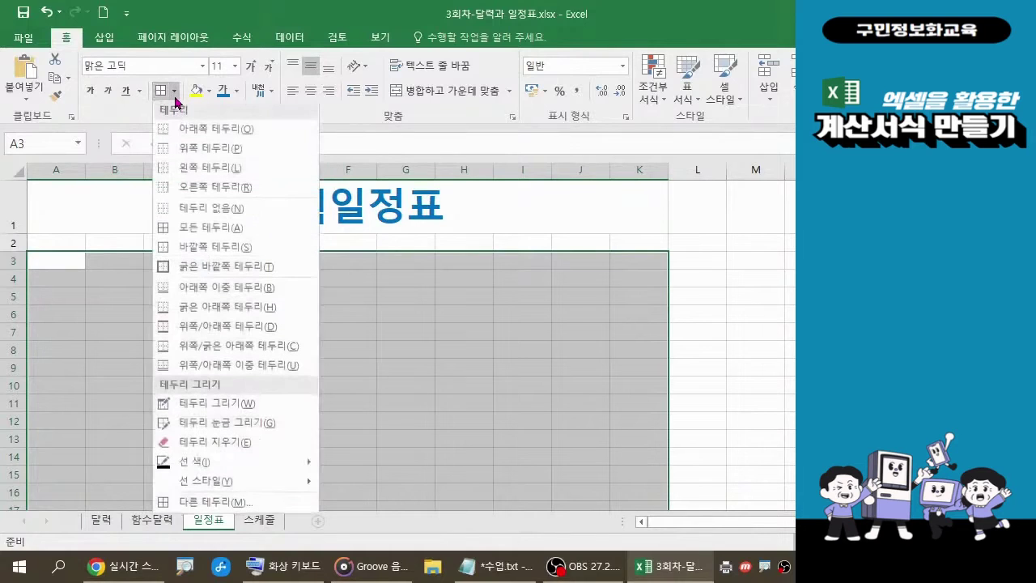
left_click(186, 229)
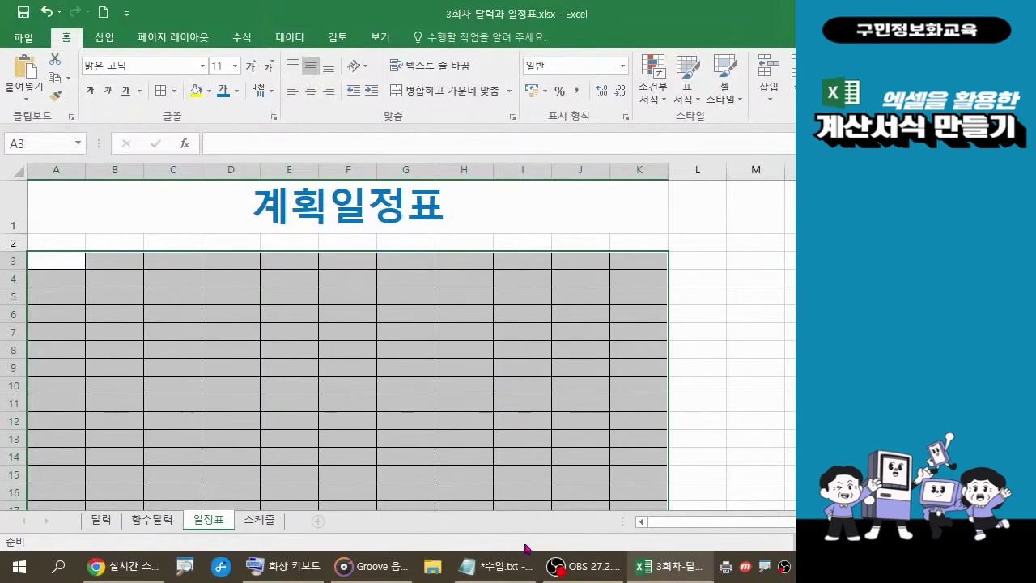
left_click(494, 565)
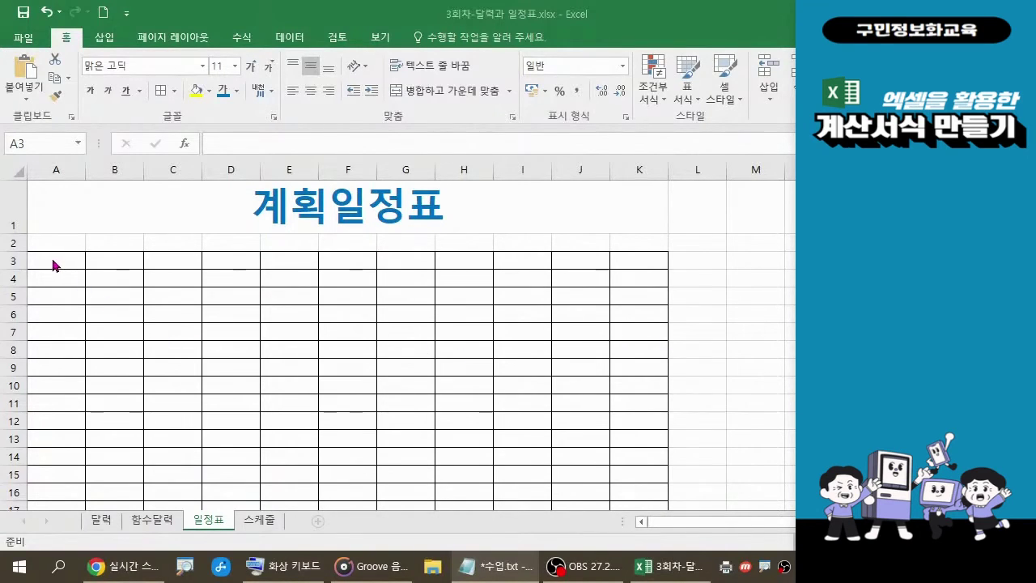
key("ctrl+shift+End")
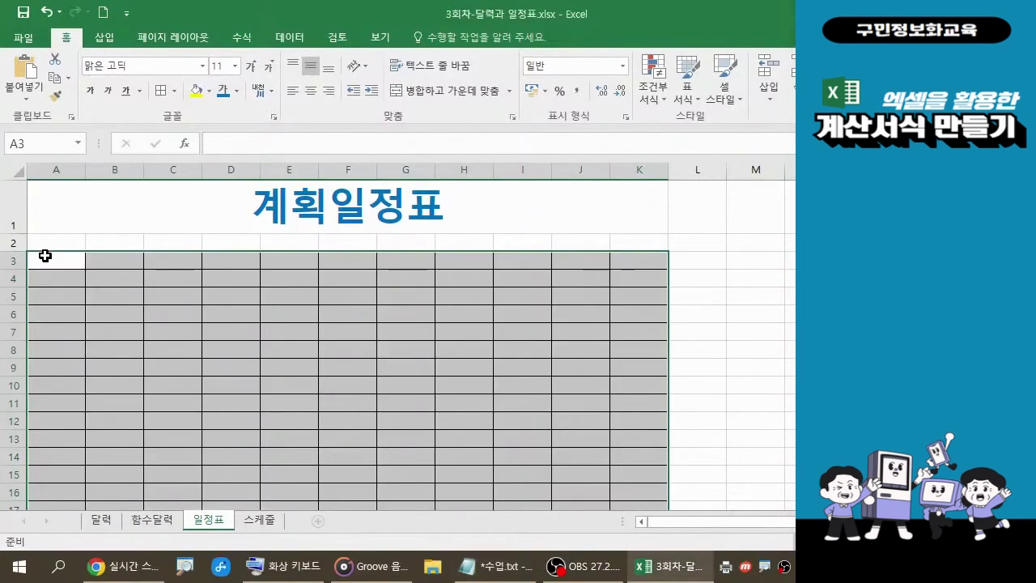
Merge columns A and B row by row over A3:B40 with the merge-across option (전체 병합).
left_click_drag(46, 257, 111, 453)
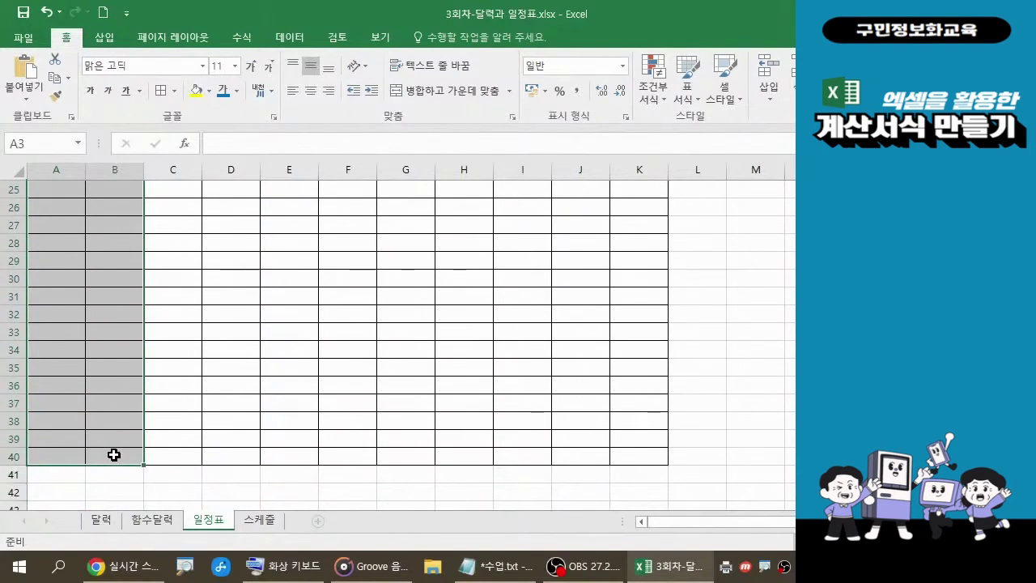
scroll(111, 454, "up", 7)
scroll(114, 453, "up", 1)
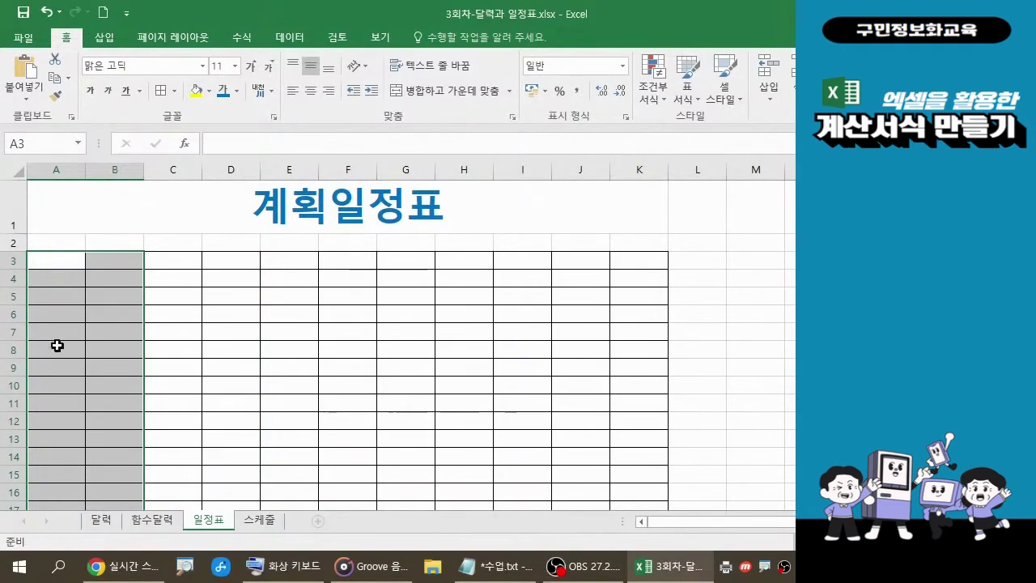
scroll(101, 421, "down", 6)
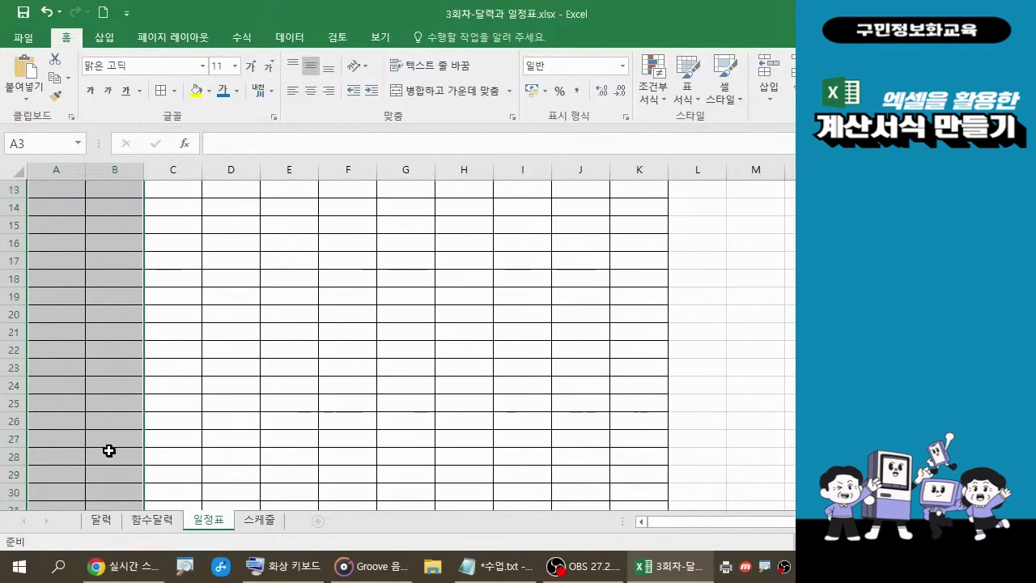
scroll(109, 459, "up", 6)
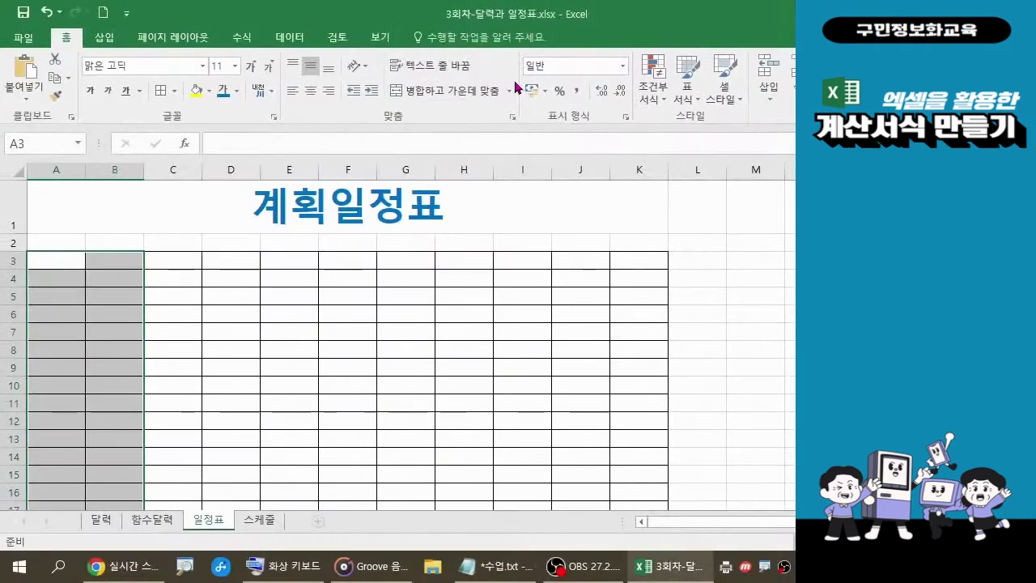
left_click(507, 181)
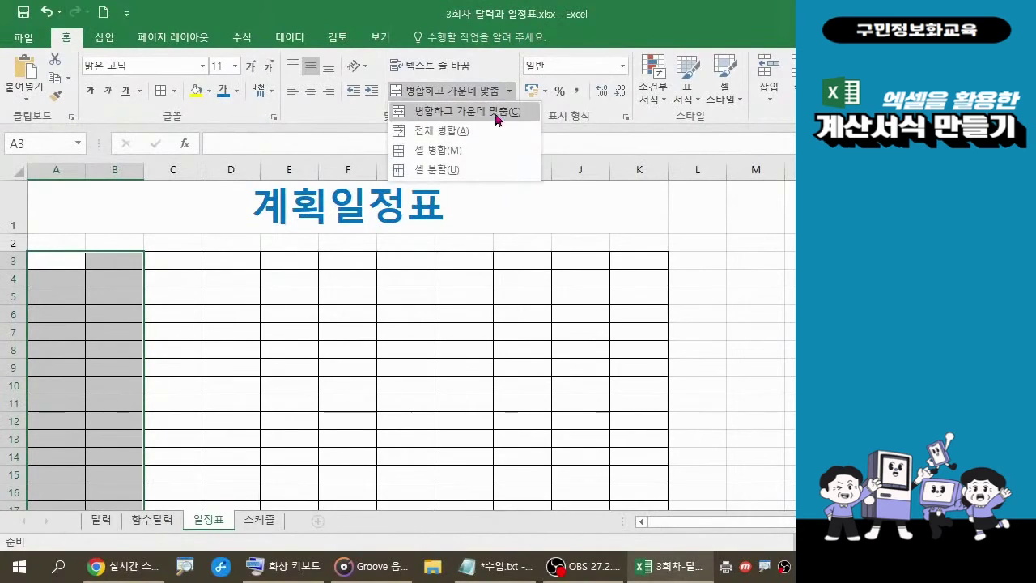
left_click(437, 130)
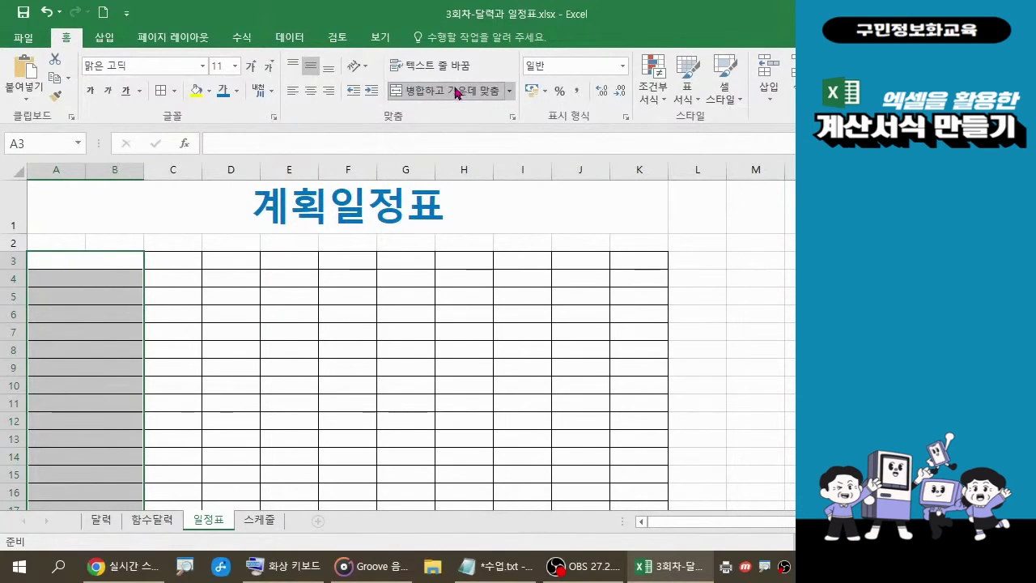
scroll(113, 361, "down", 5)
scroll(121, 478, "down", 3)
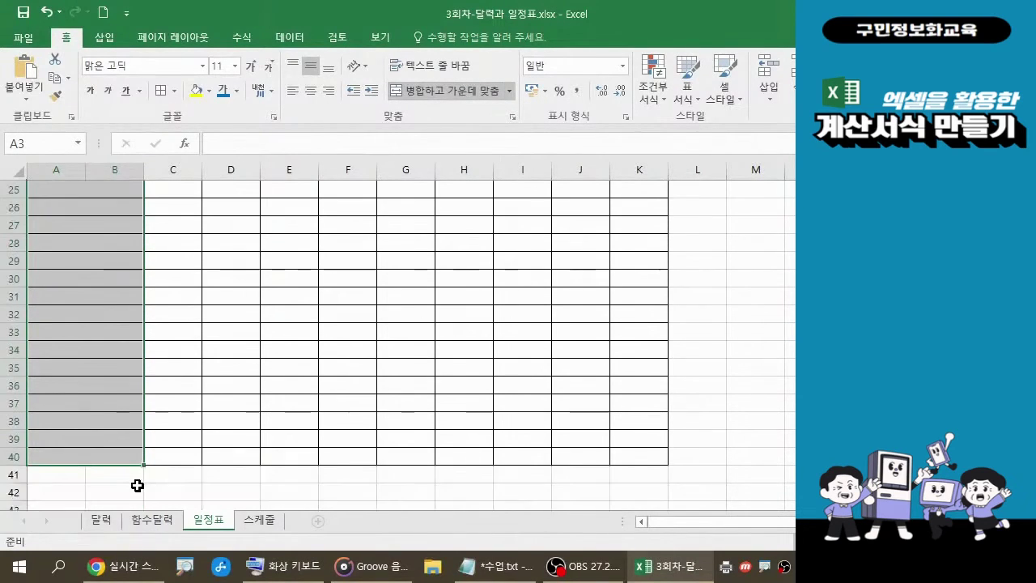
scroll(139, 485, "up", 8)
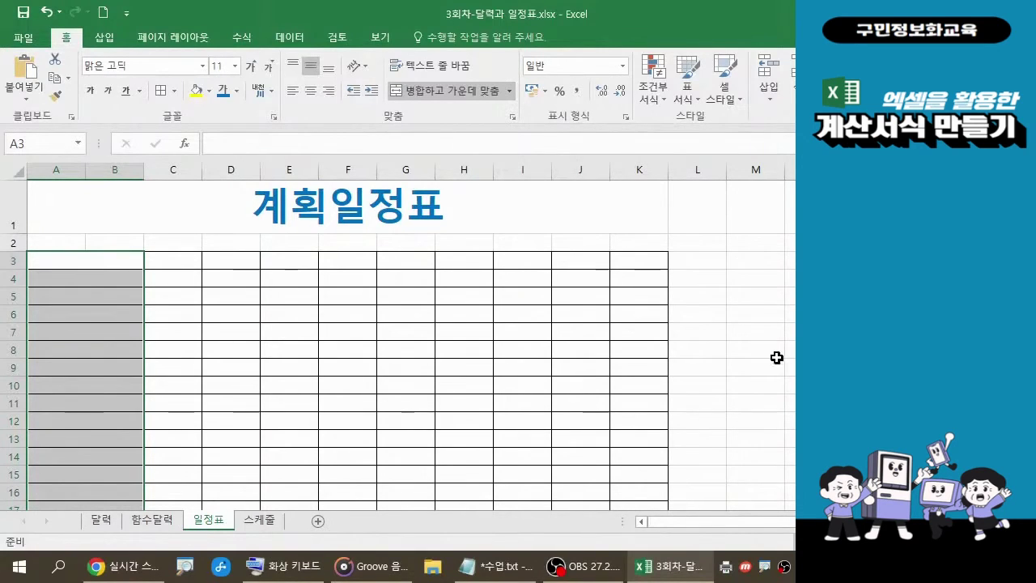
left_click(732, 356)
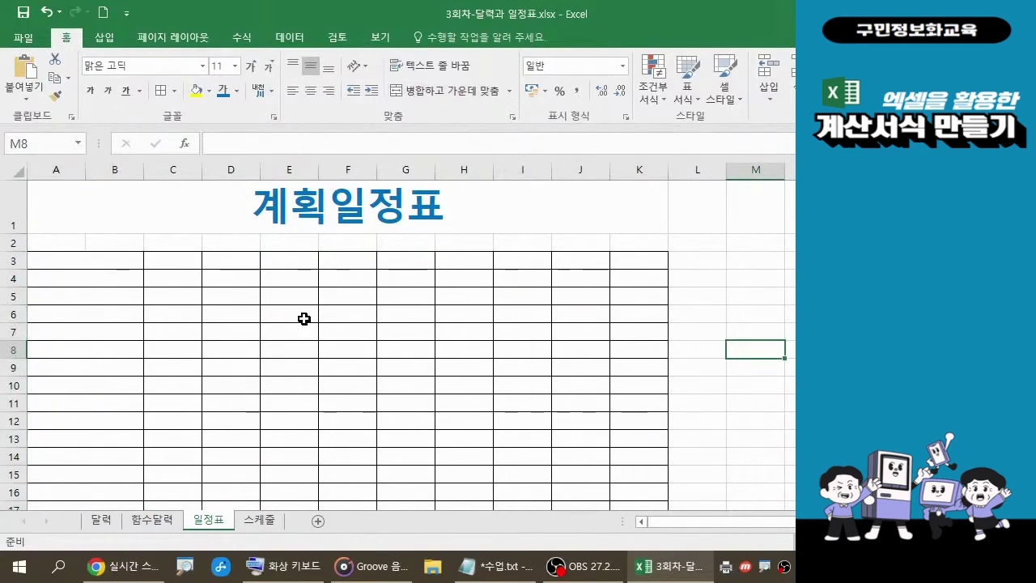
Select the remaining table range C3:K40.
left_click(179, 263)
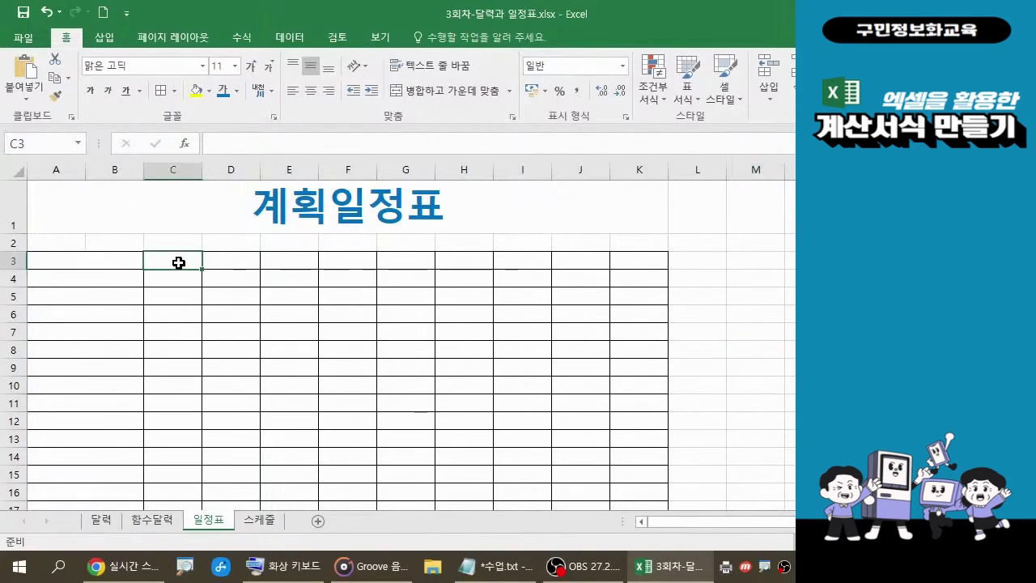
left_click_drag(179, 262, 631, 471)
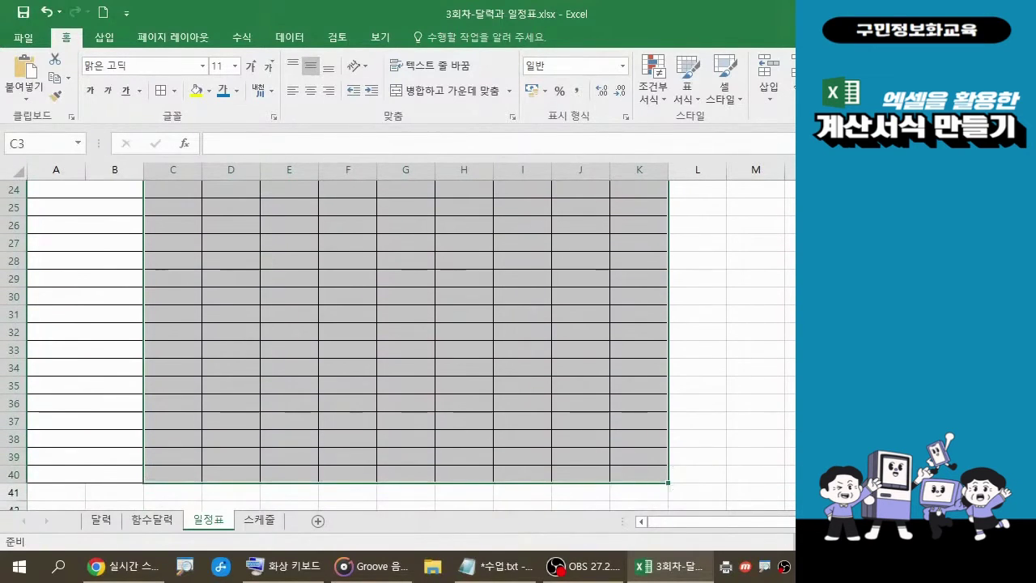
scroll(632, 471, "up", 8)
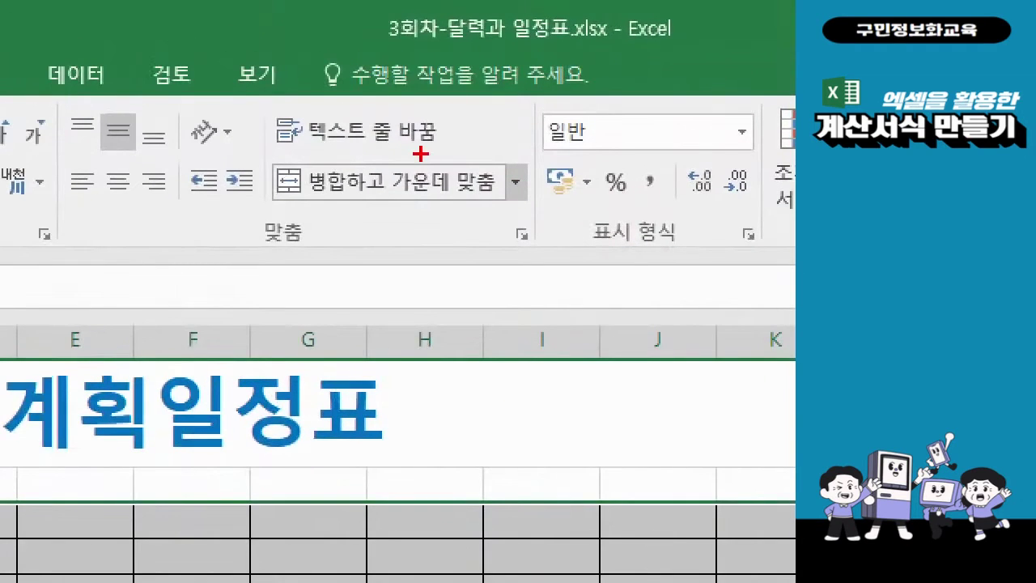
left_click_drag(421, 152, 350, 202)
left_click_drag(327, 136, 349, 198)
left_click_drag(353, 161, 401, 201)
mouse_move(481, 153)
left_mouse_down()
mouse_move(513, 172)
mouse_move(543, 223)
left_mouse_up()
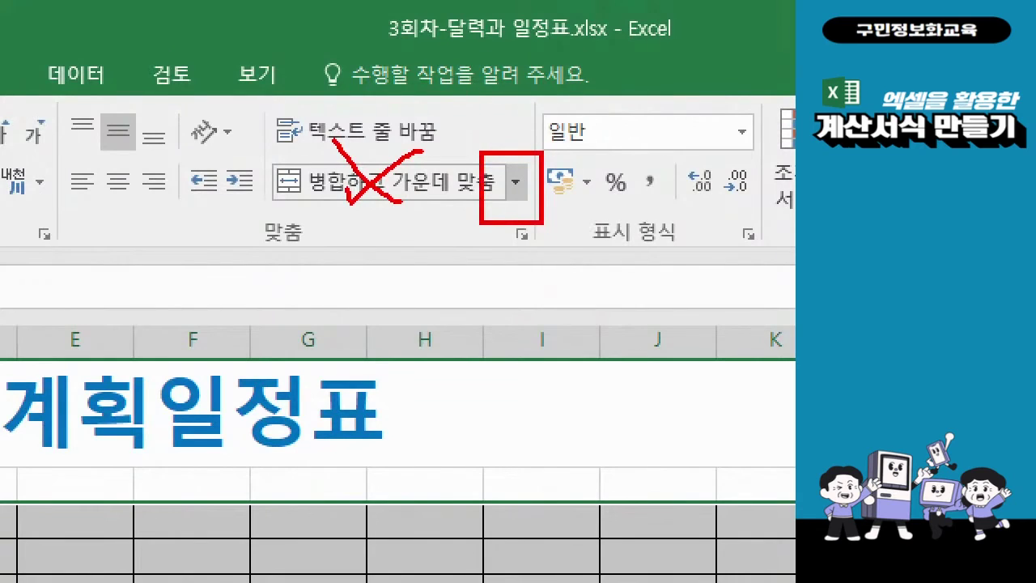
mouse_move(484, 245)
left_mouse_down()
mouse_move(514, 193)
mouse_move(433, 303)
left_mouse_up()
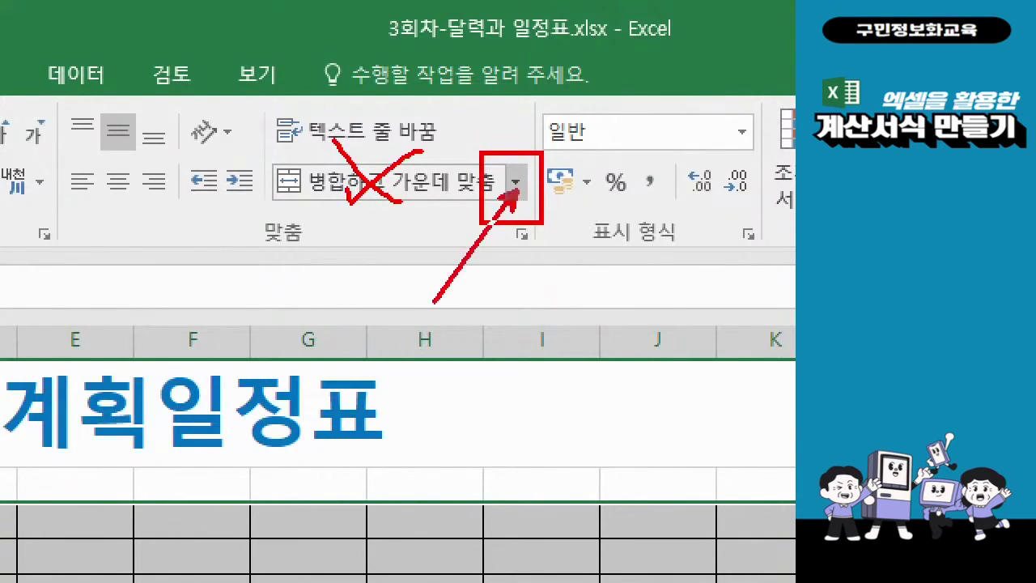
left_click_drag(492, 225, 516, 191)
mouse_move(452, 302)
left_mouse_down()
mouse_move(480, 306)
mouse_move(444, 328)
mouse_move(472, 345)
mouse_move(499, 314)
mouse_move(489, 354)
mouse_move(455, 377)
mouse_move(492, 379)
left_mouse_up()
mouse_move(537, 305)
left_mouse_down()
mouse_move(520, 346)
mouse_move(528, 366)
mouse_move(547, 352)
mouse_move(554, 364)
left_mouse_up()
left_click_drag(586, 330, 562, 395)
mouse_move(601, 334)
left_mouse_down()
mouse_move(627, 366)
mouse_move(625, 328)
mouse_move(633, 343)
mouse_move(657, 346)
mouse_move(655, 397)
mouse_move(632, 397)
left_mouse_up()
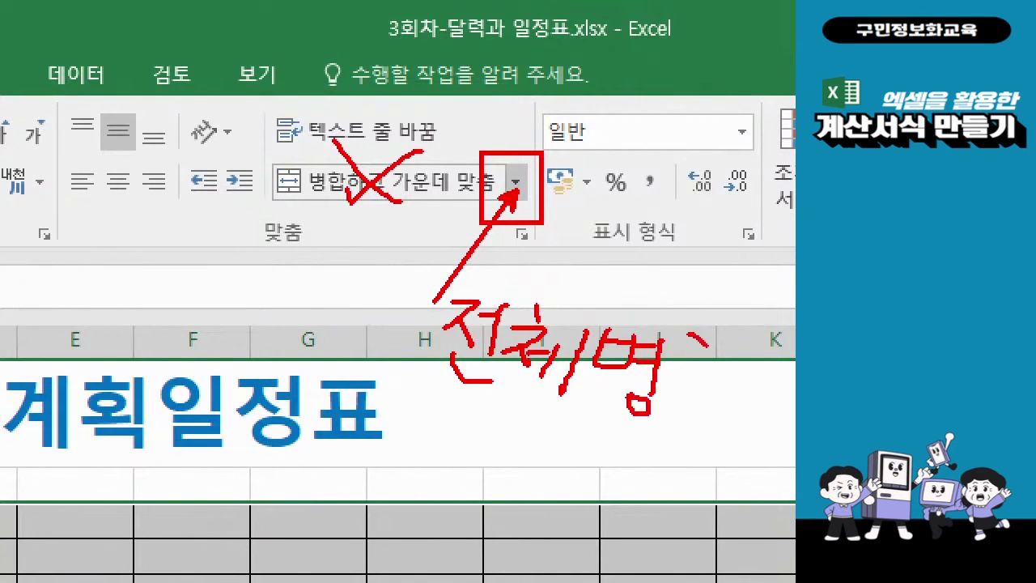
mouse_move(663, 361)
left_mouse_down()
mouse_move(677, 350)
mouse_move(704, 365)
mouse_move(685, 390)
mouse_move(697, 373)
mouse_move(715, 398)
mouse_move(736, 394)
mouse_move(688, 405)
mouse_move(716, 420)
mouse_move(707, 404)
left_mouse_up()
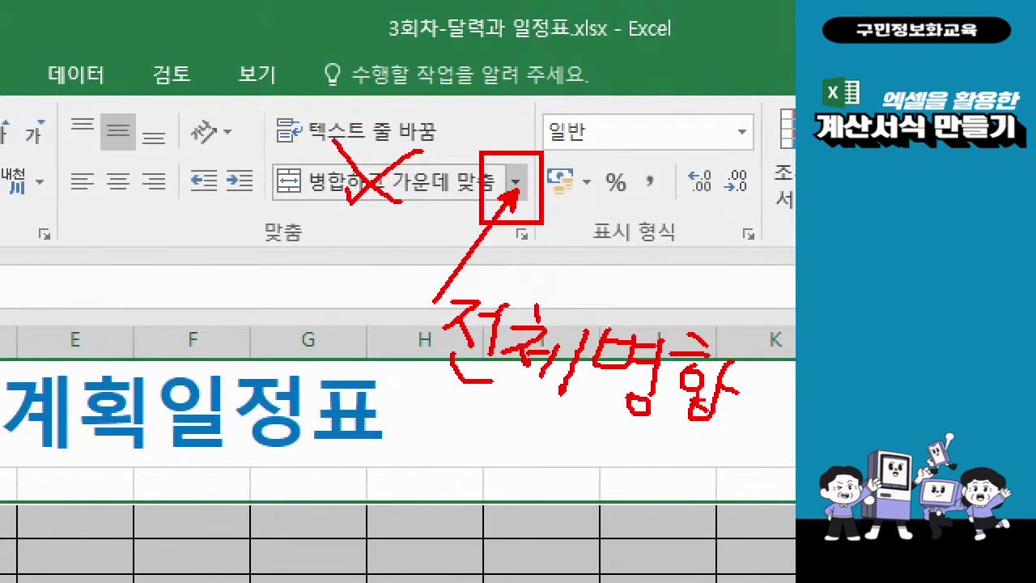
key("Escape")
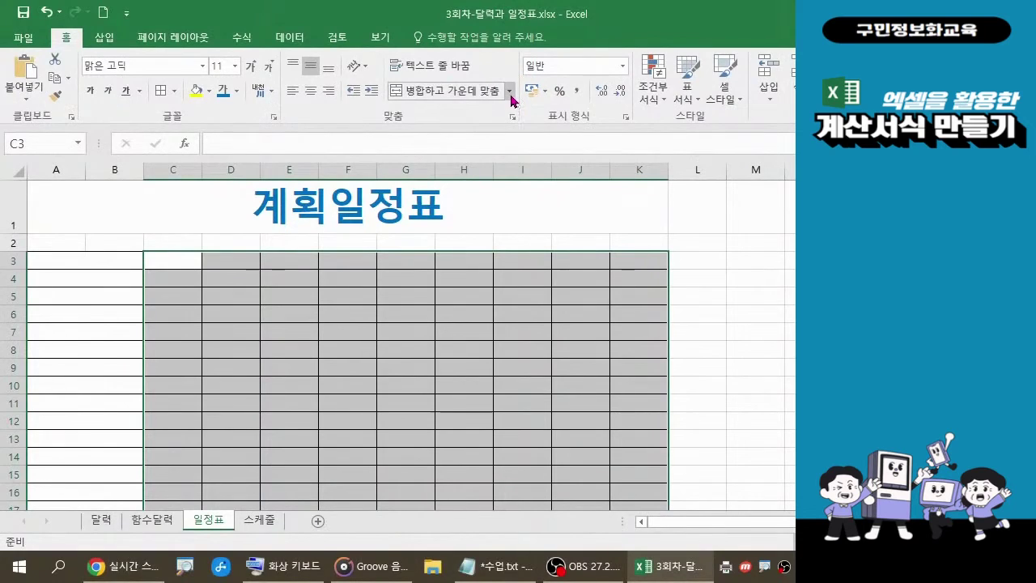
Merge columns C through K row by row over C3:K40 with the merge-across option (전체 병합).
key("ctrl")
left_click(510, 92)
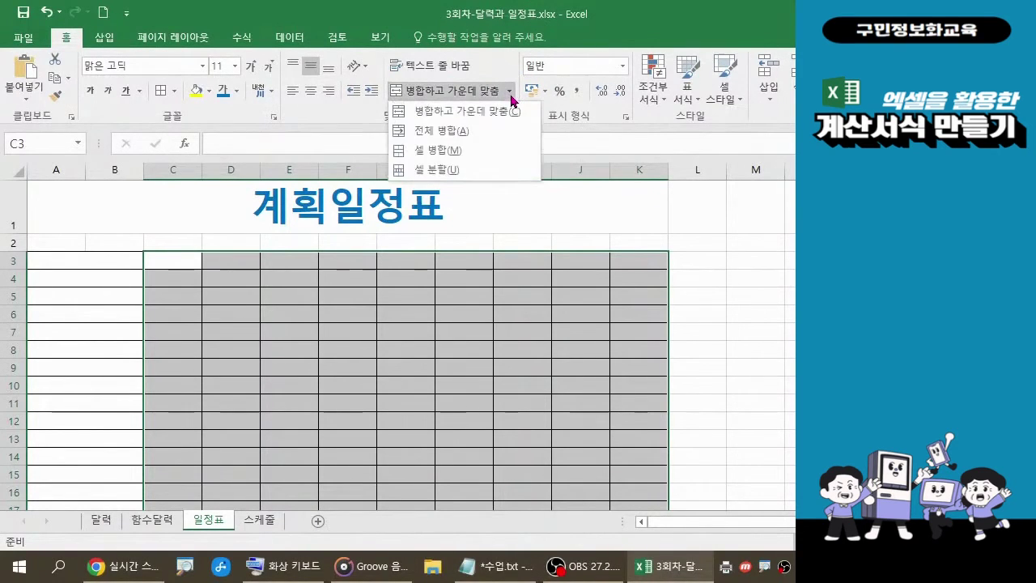
left_click(444, 134)
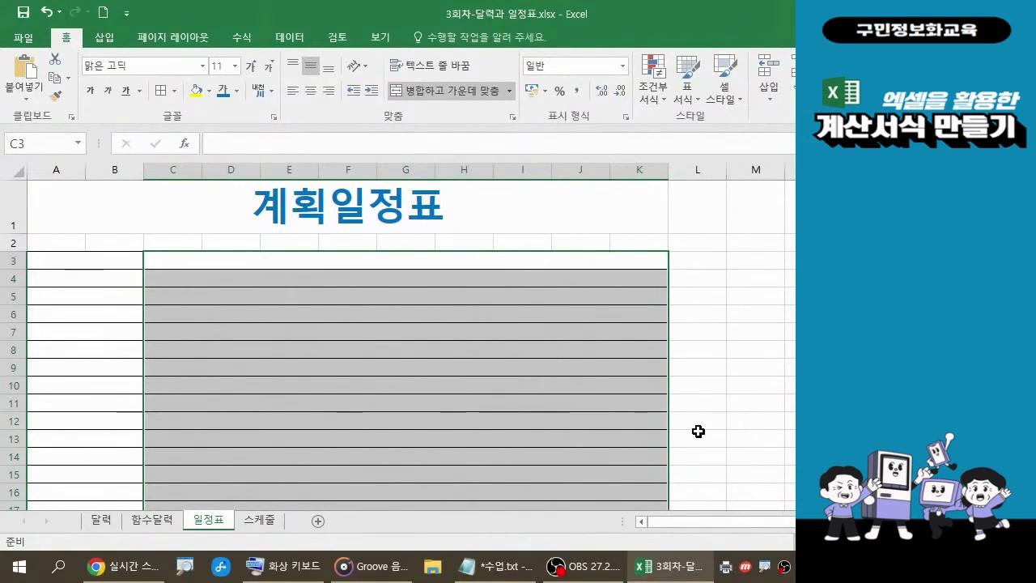
Enter the table headers 날짜 in A3 and 내용 in C3.
left_click(97, 259)
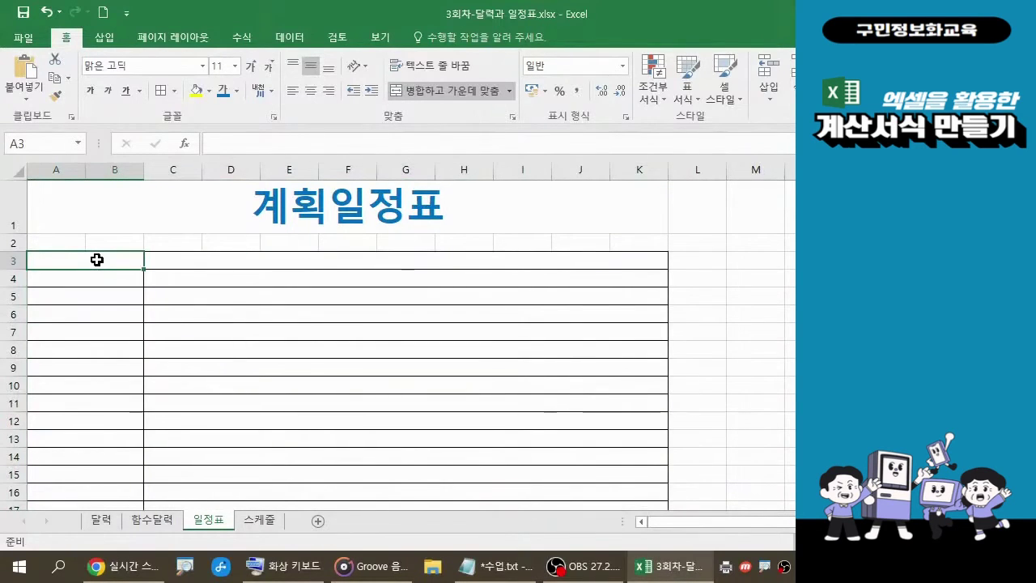
type("날빠")
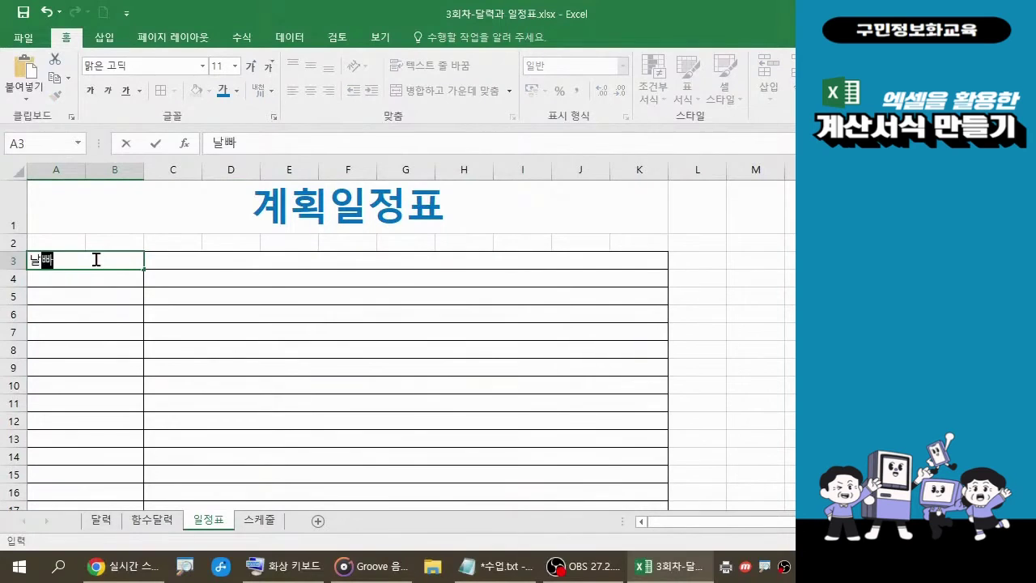
key("BackSpace")
key("BackSpace")
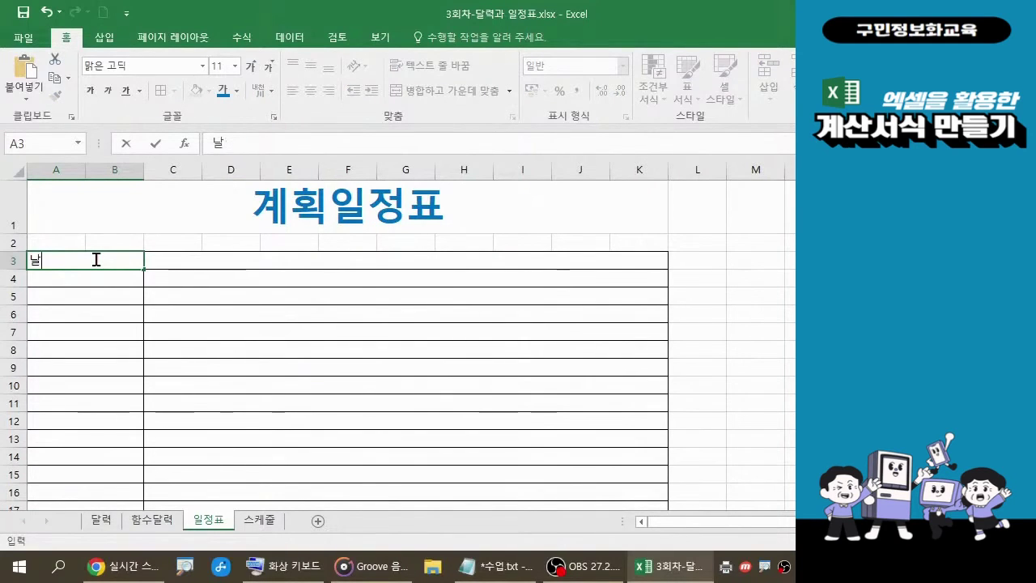
type("짜")
key("Tab")
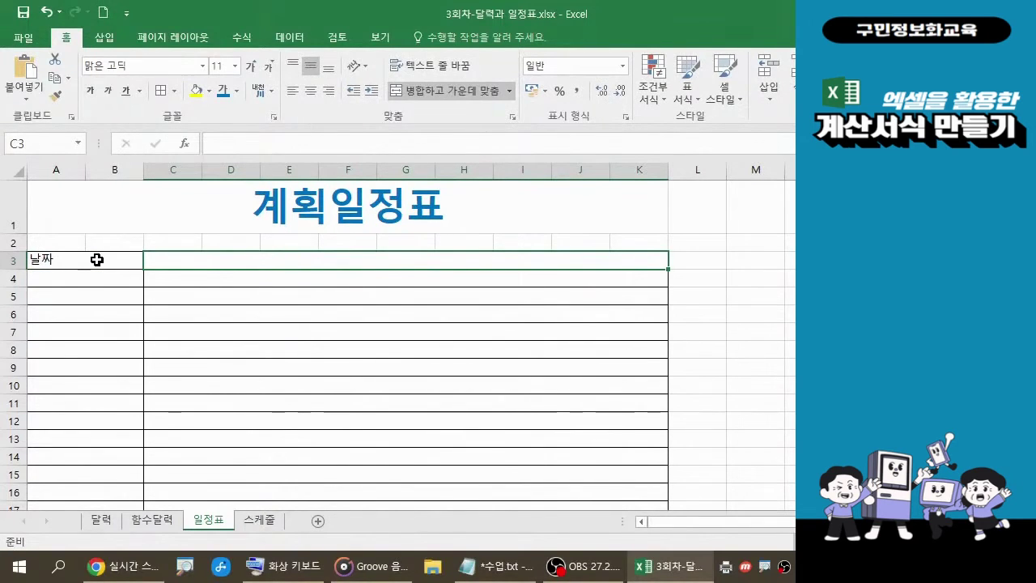
type("내용")
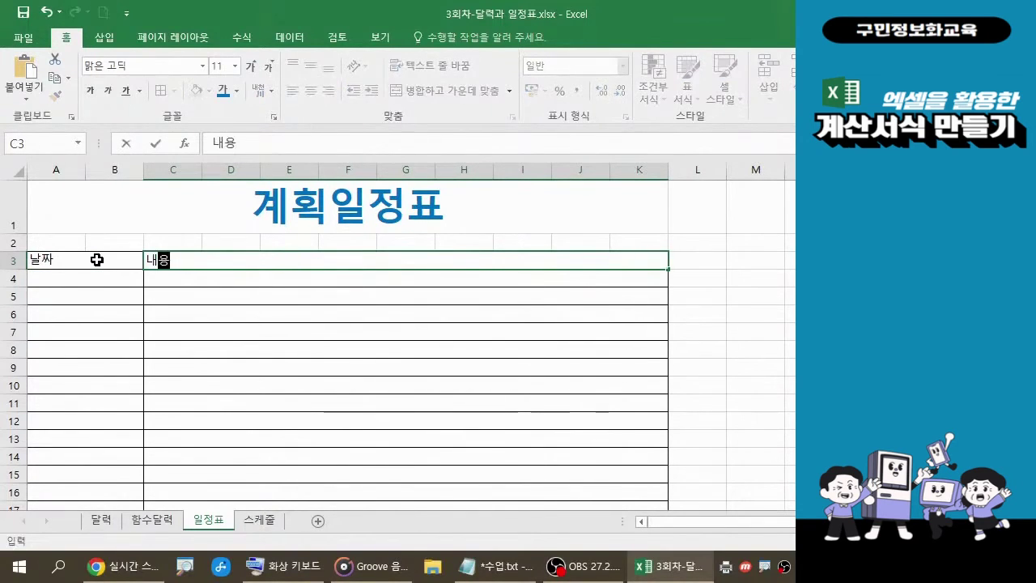
key("Return")
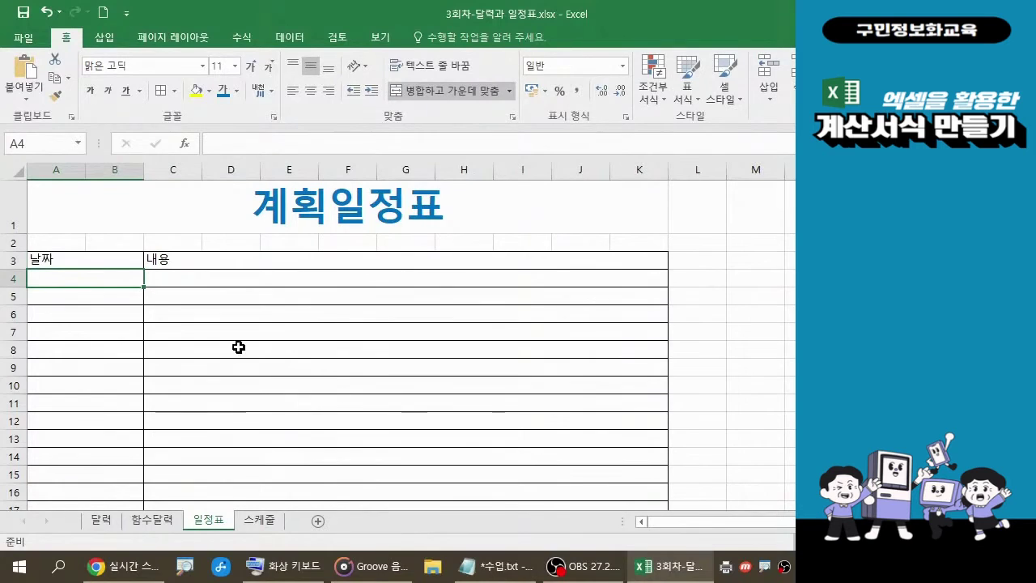
Center the contents of the whole table A3:K40 horizontally.
left_click(91, 266)
left_click_drag(91, 267, 346, 474)
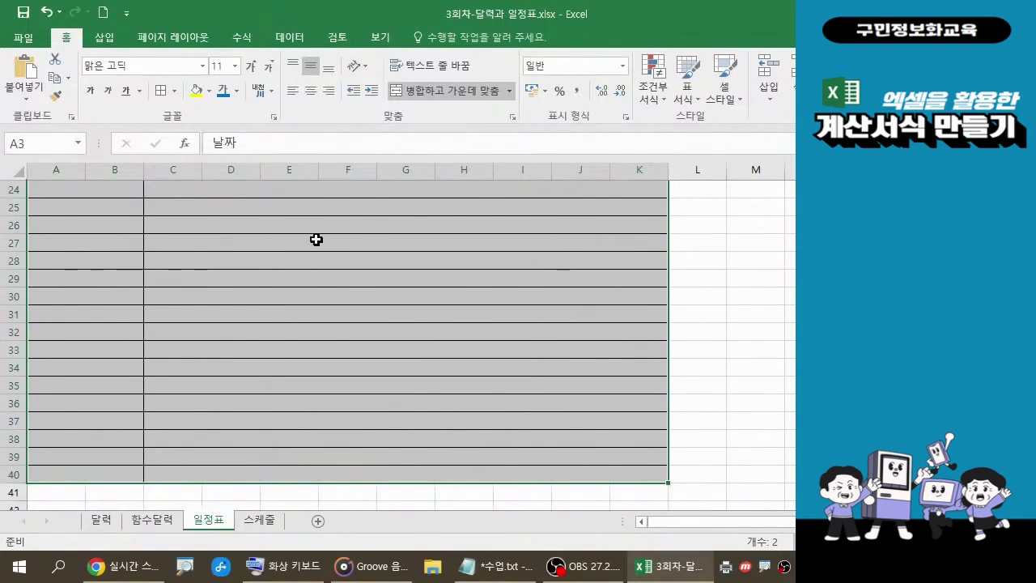
left_click(314, 99)
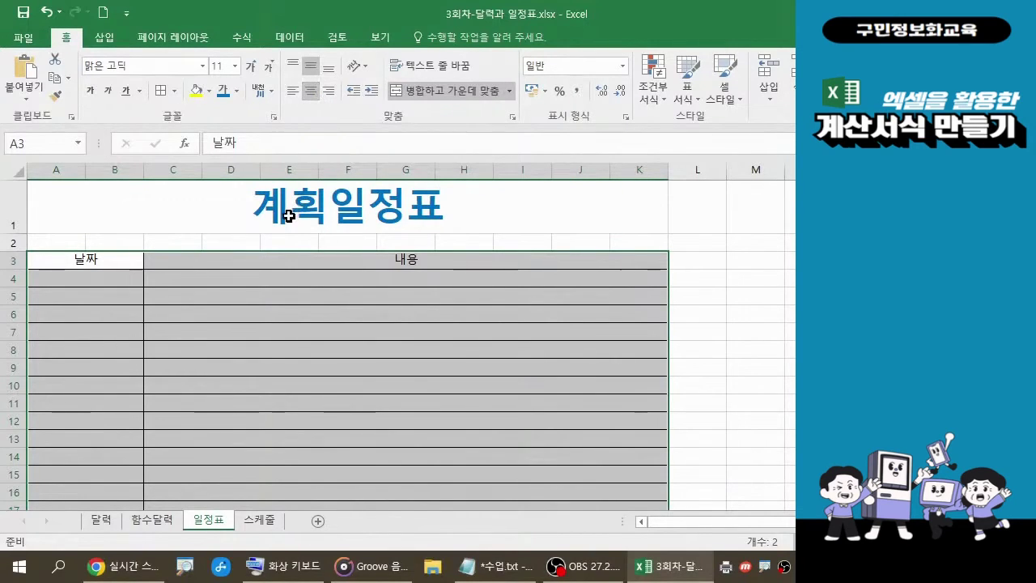
Make the 날짜 and 내용 header row A3:K3 bold and increase the height of row 3 to about double.
left_click(96, 264)
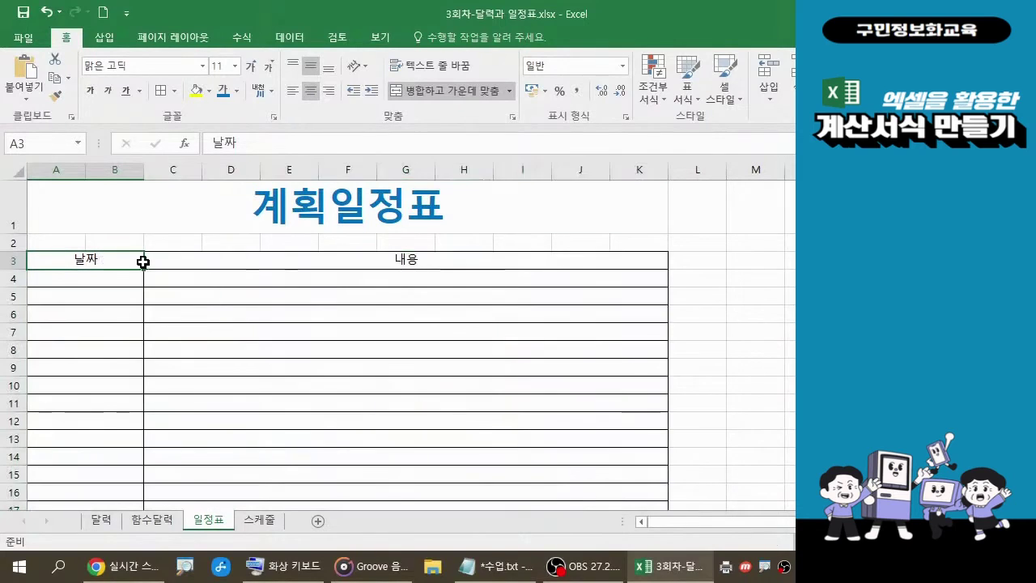
left_click_drag(143, 261, 289, 261)
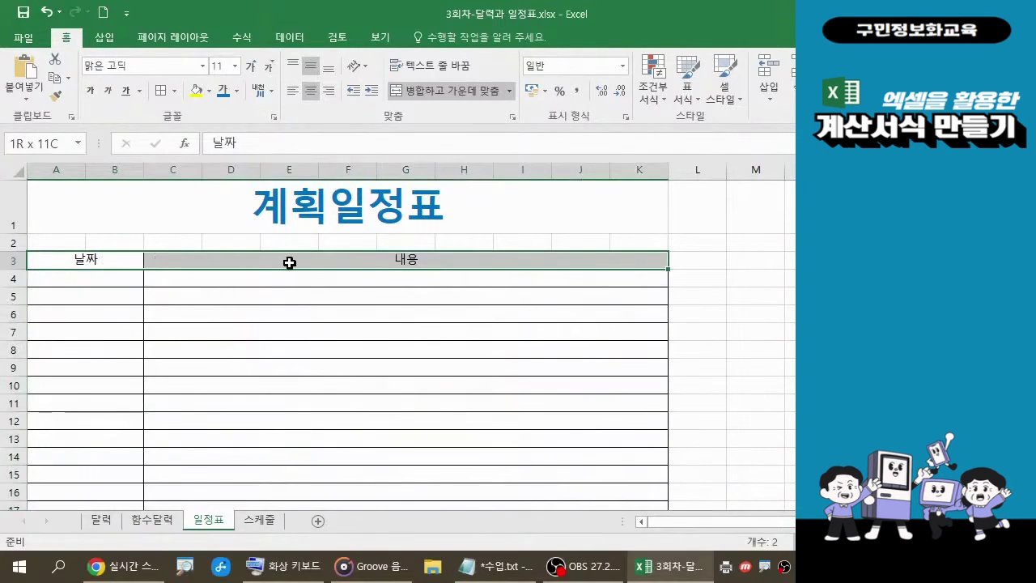
left_click(96, 103)
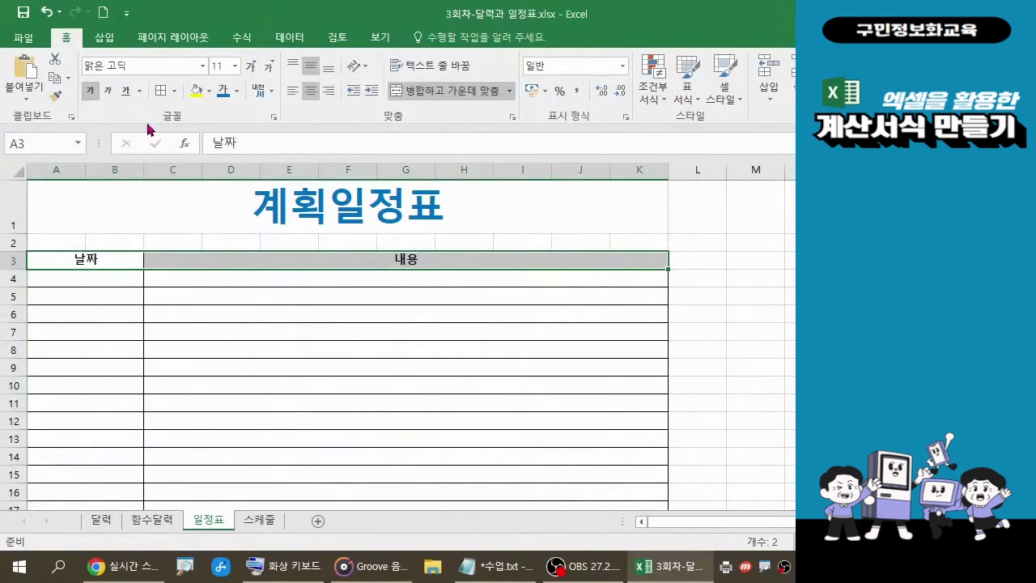
left_click_drag(20, 269, 24, 290)
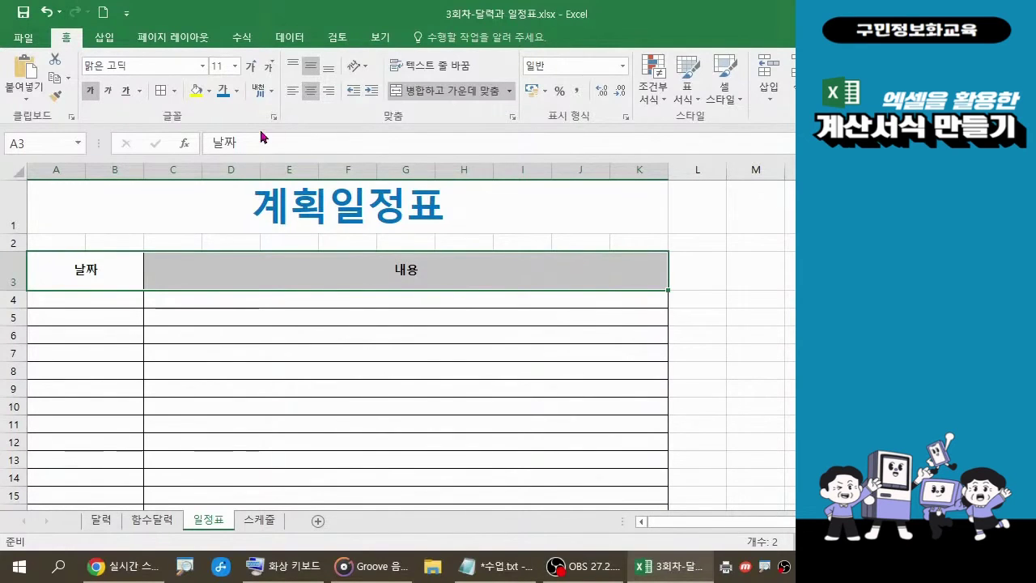
Fill the header row A3:K3 with the standard light green color.
left_click(208, 91)
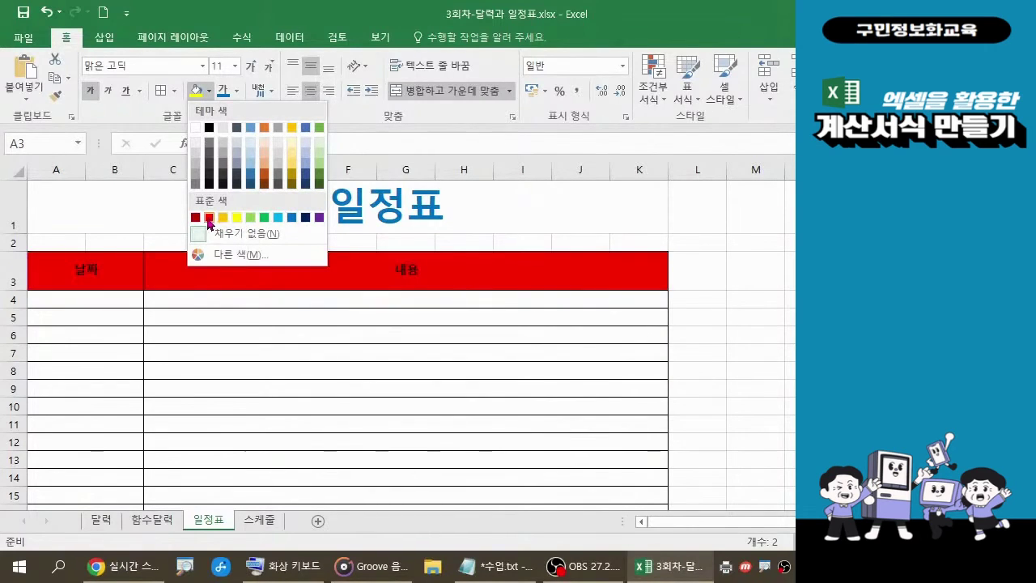
left_click(250, 218)
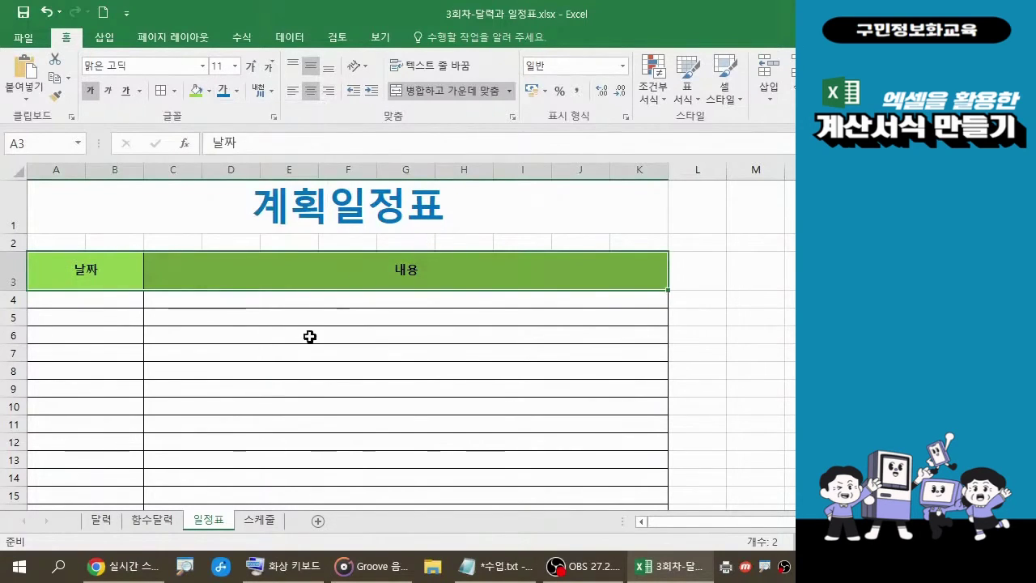
left_click(135, 303)
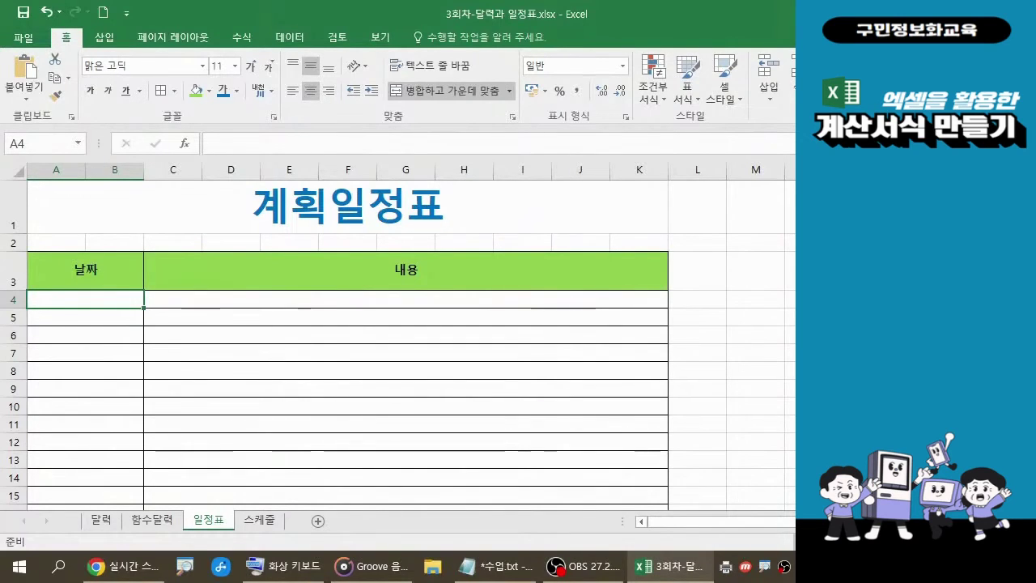
Change the font of the 계획일정표 title in A1 to 경기천년제목 Bold.
left_click(405, 214)
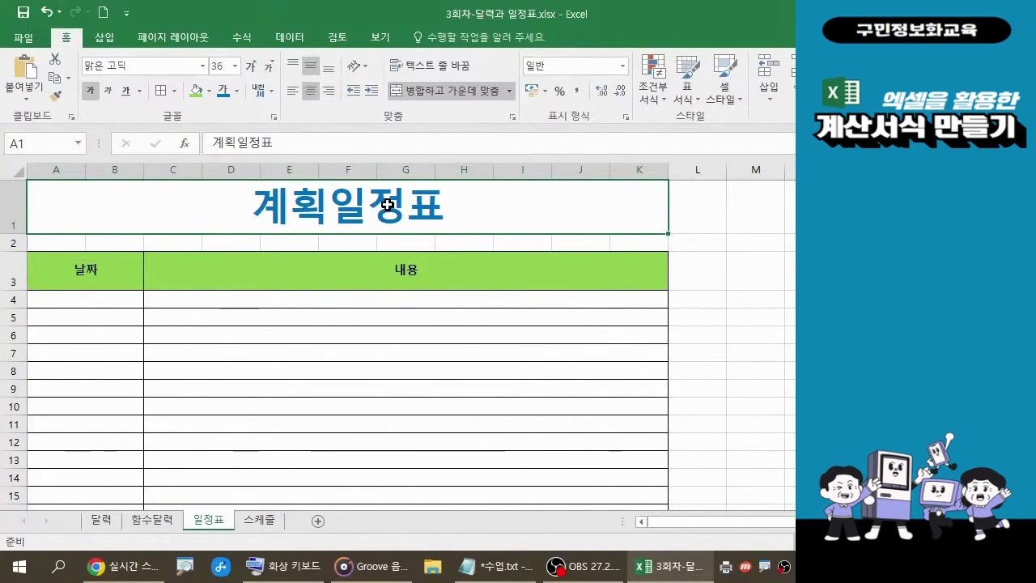
left_click(203, 71)
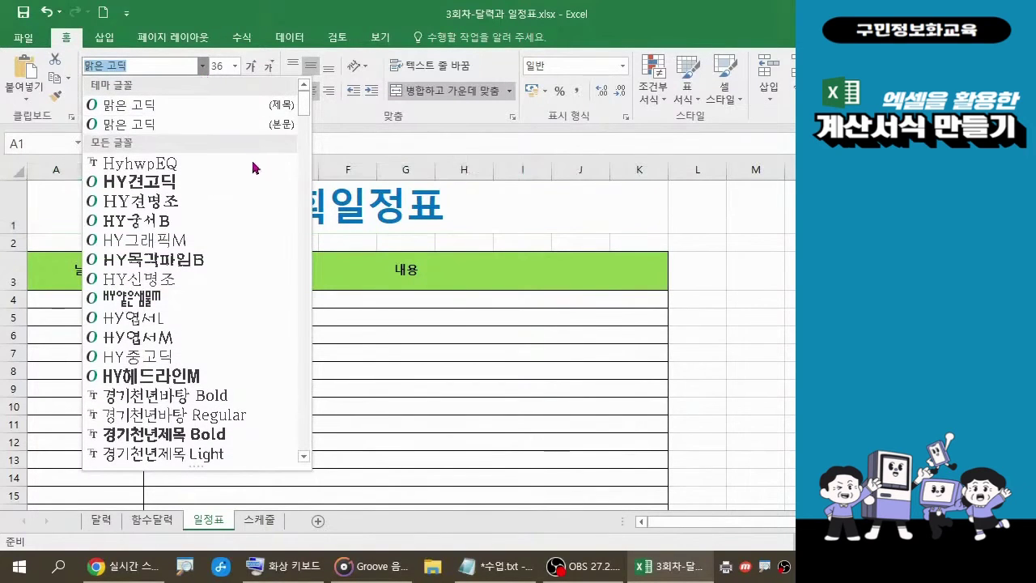
left_click(180, 435)
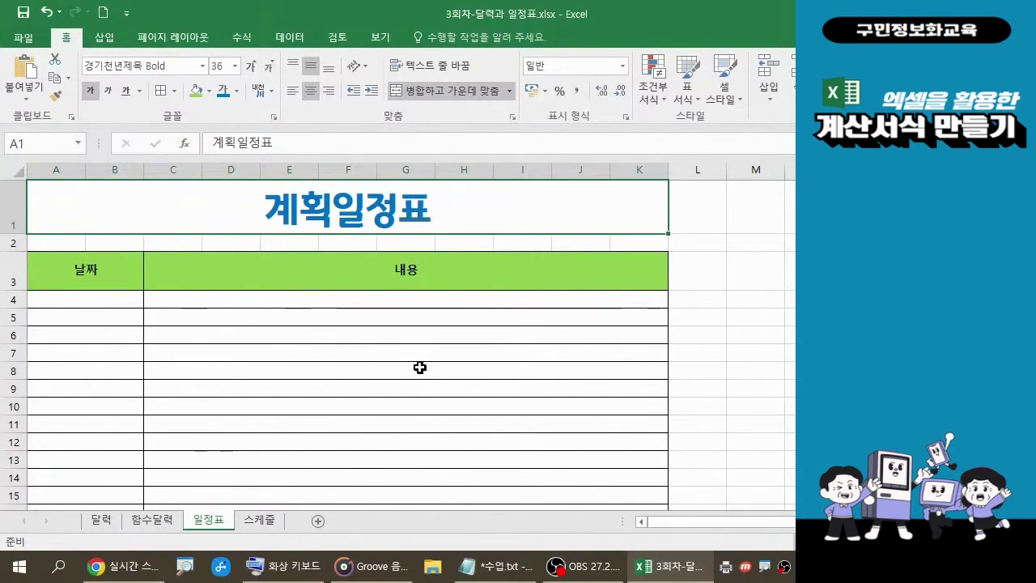
scroll(477, 317, "down", 1)
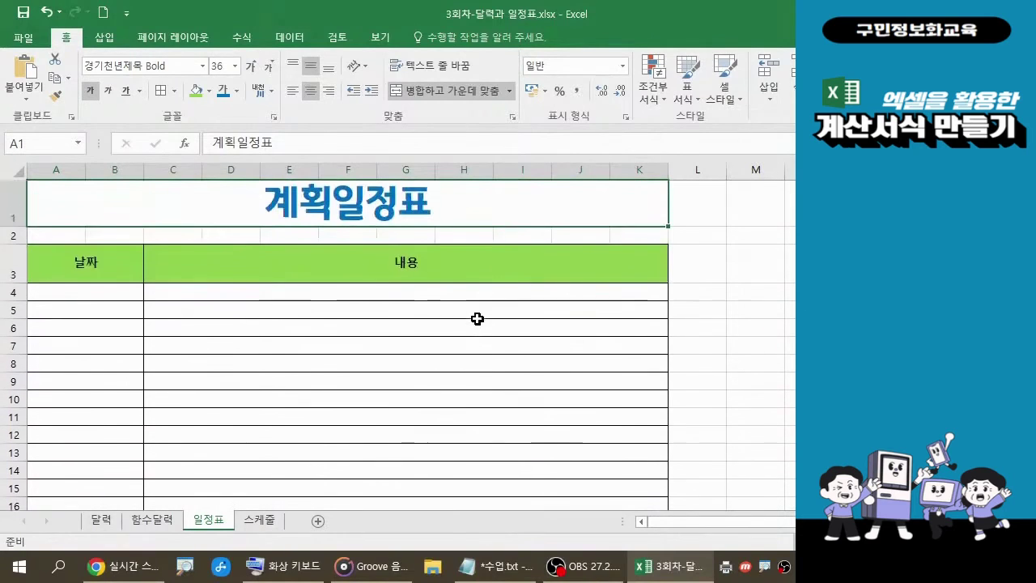
scroll(477, 318, "up", 1)
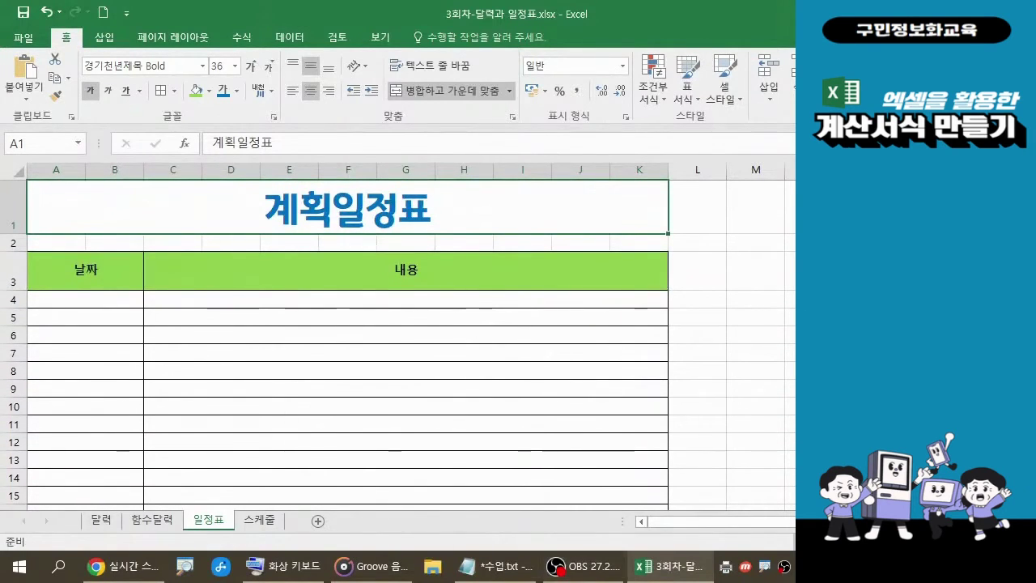
Set the row height of table rows 4 through 40 to 25.
scroll(113, 370, "down", 3)
scroll(113, 370, "down", 7)
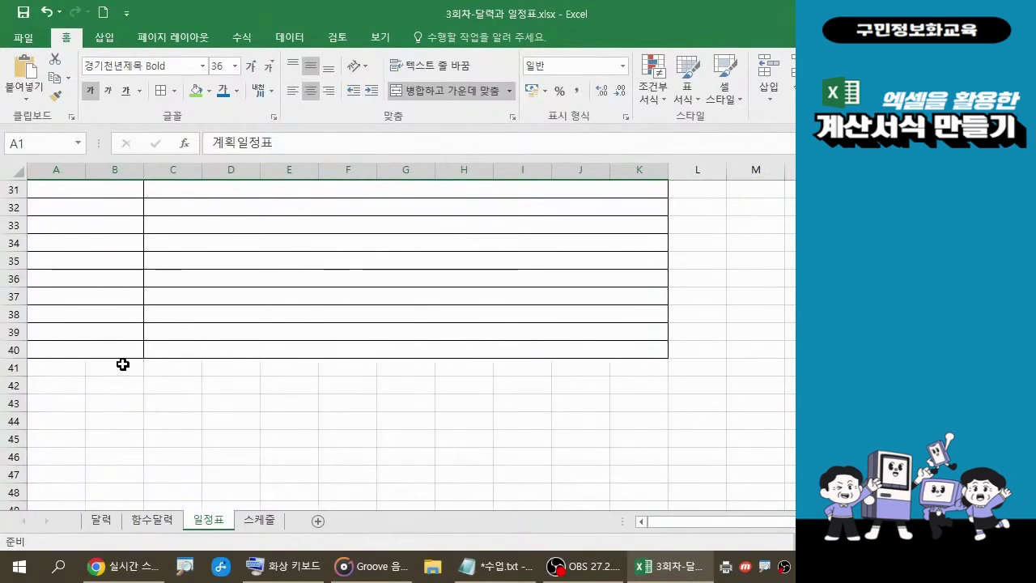
scroll(174, 346, "up", 2)
scroll(175, 346, "up", 8)
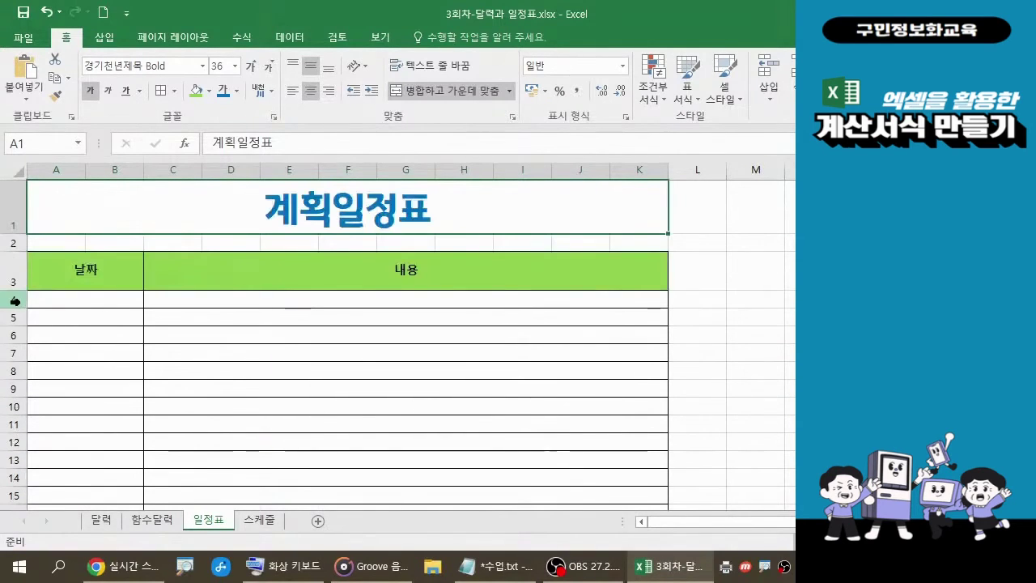
left_click_drag(16, 299, 17, 469)
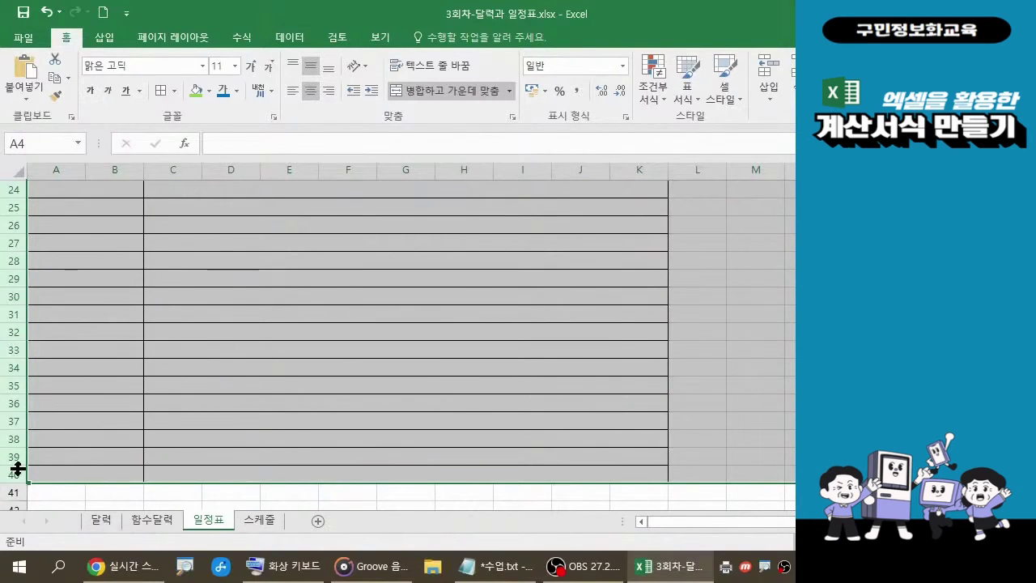
scroll(68, 413, "up", 3)
scroll(68, 413, "up", 3)
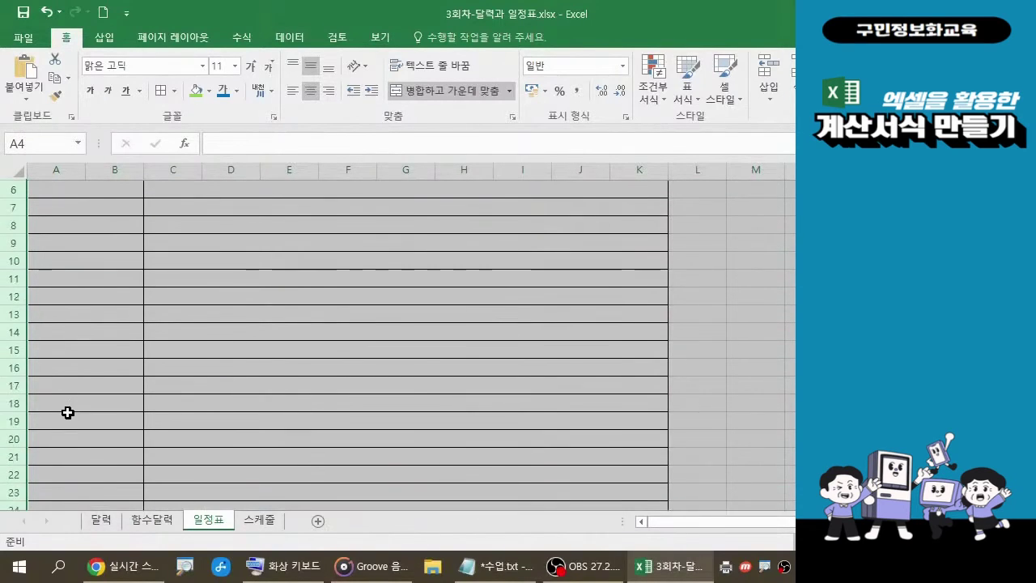
scroll(69, 412, "up", 2)
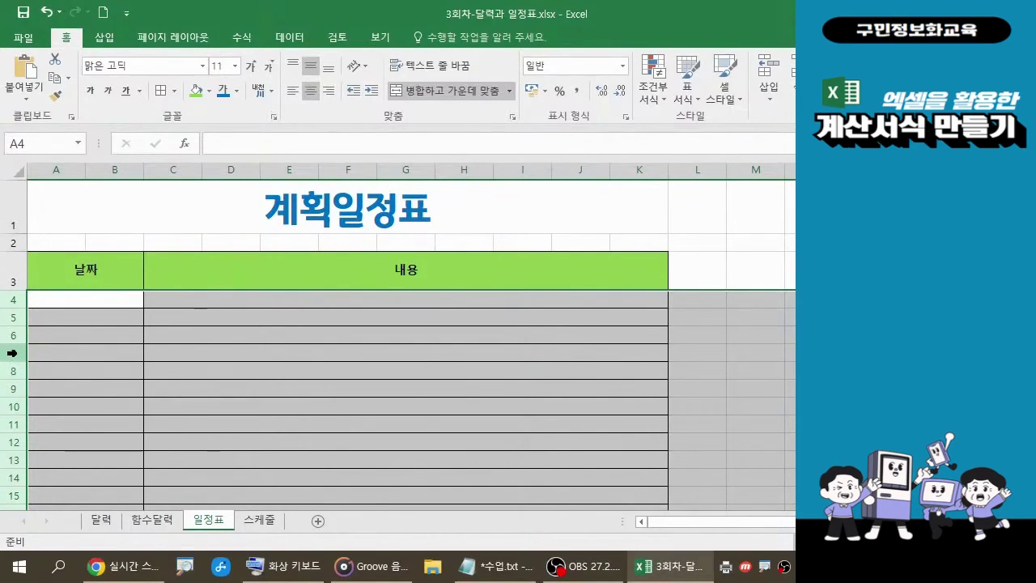
right_click(12, 353)
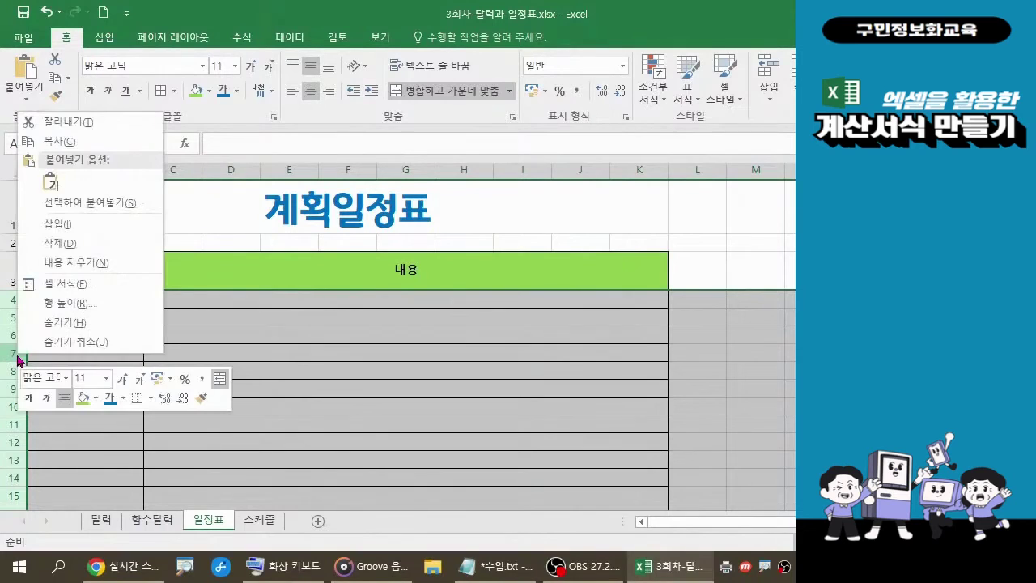
left_click(61, 303)
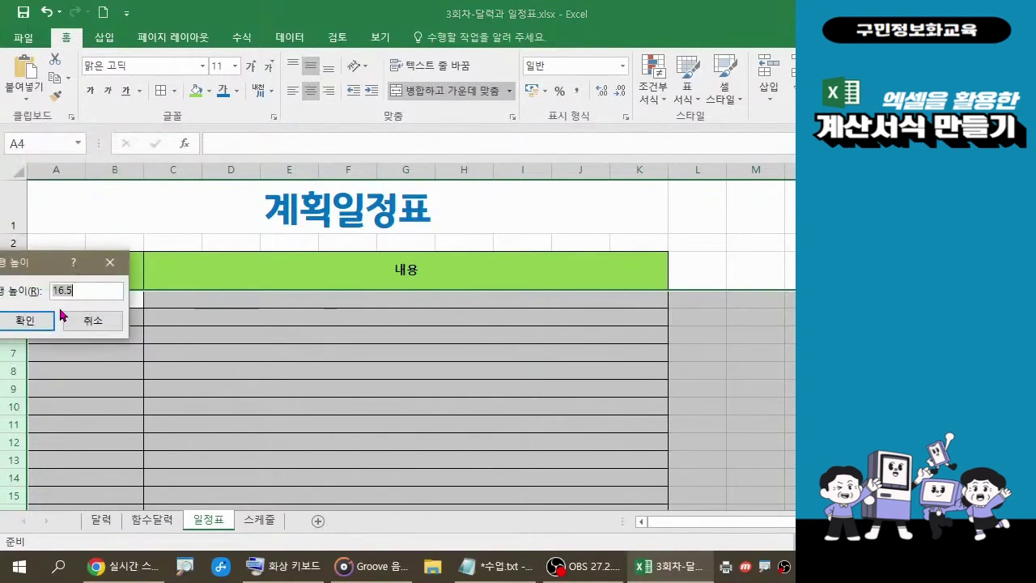
left_click_drag(44, 271, 162, 269)
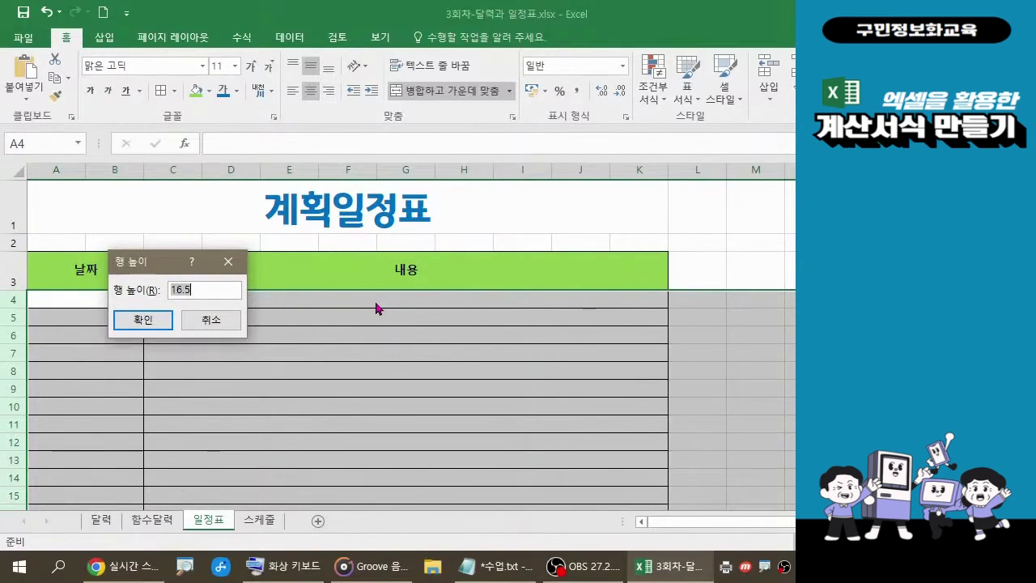
type("25")
left_click(144, 320)
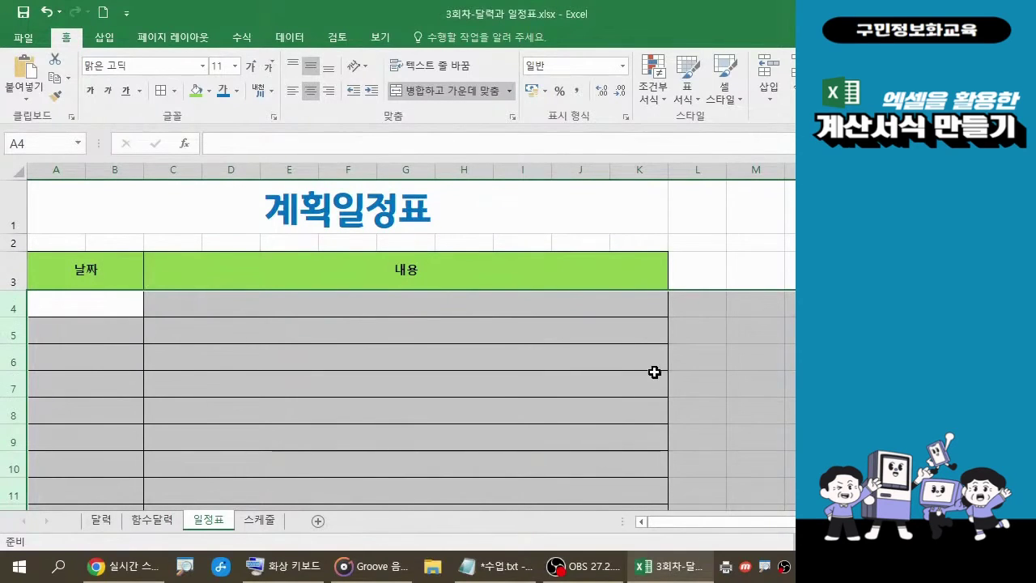
left_click(535, 267)
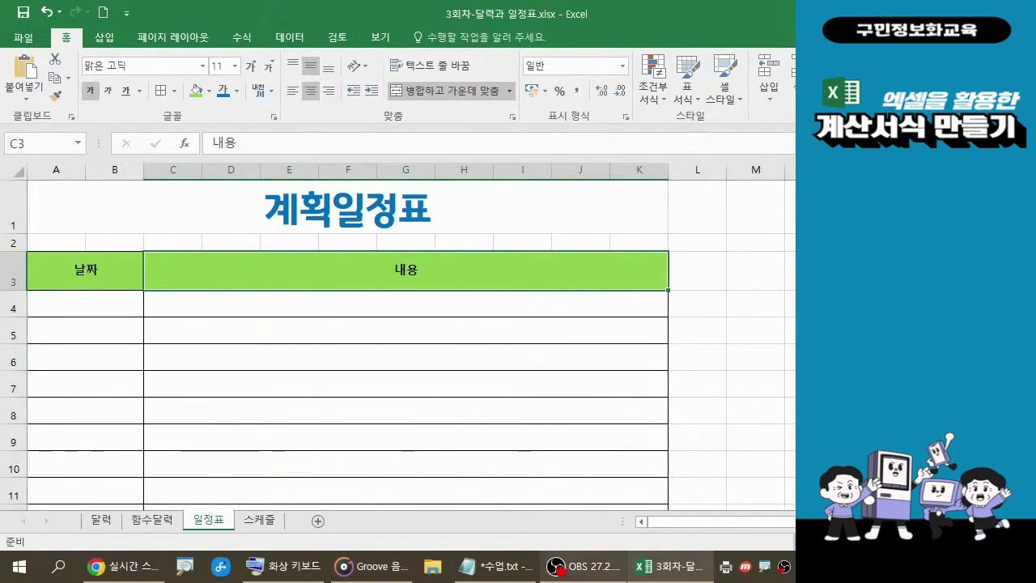
left_click(496, 567)
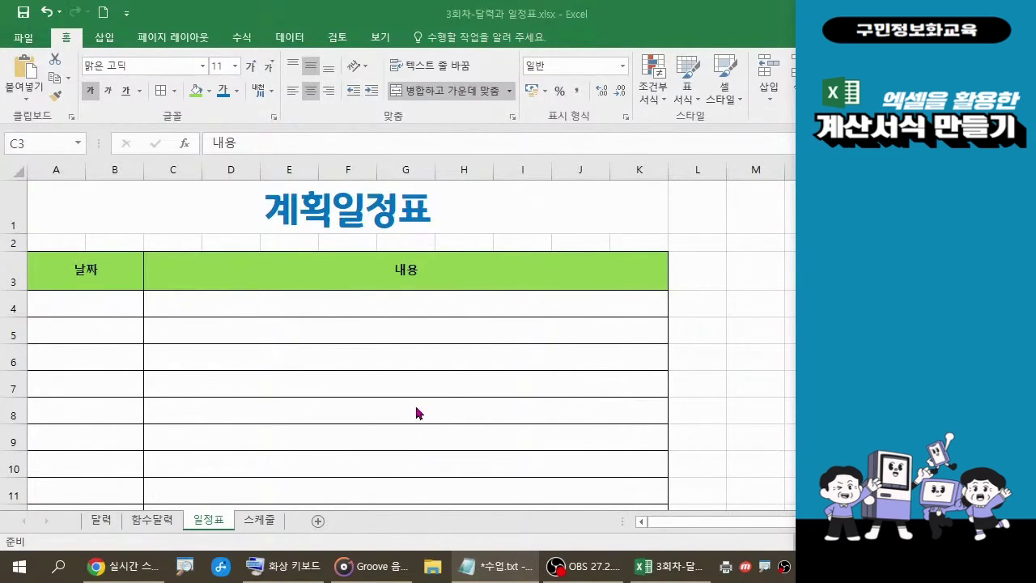
left_click(493, 380)
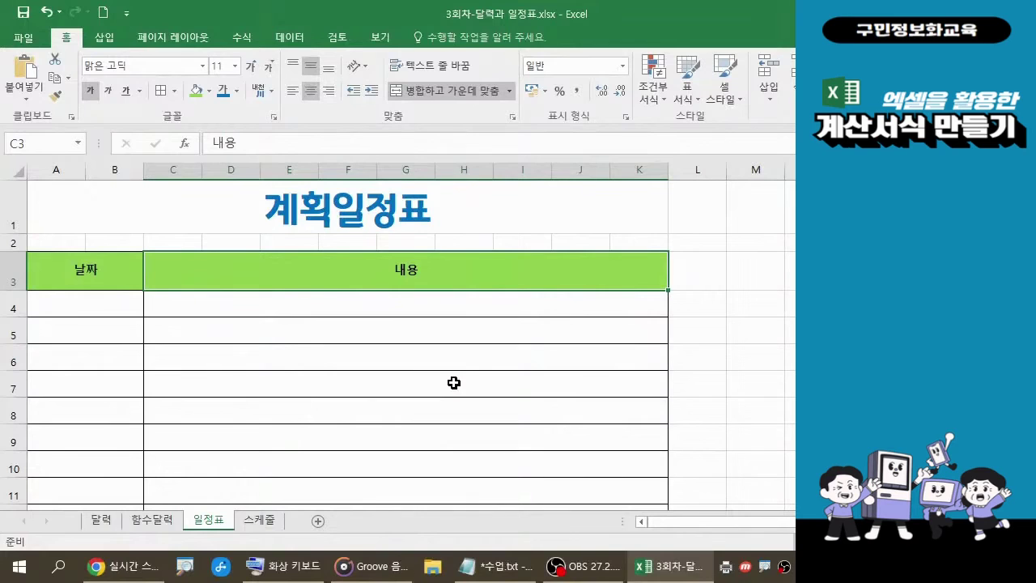
scroll(454, 383, "down", 1)
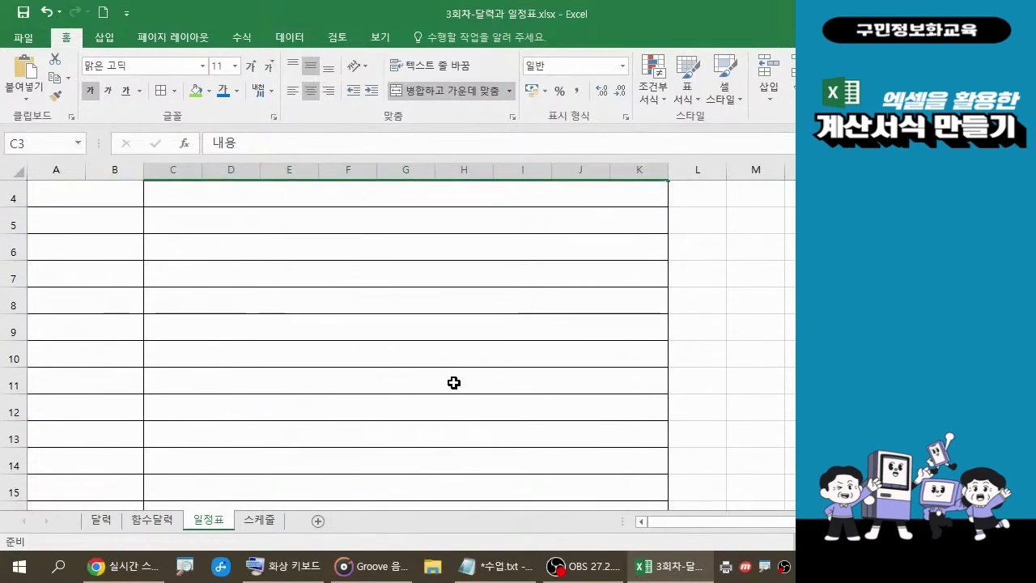
scroll(454, 383, "up", 1)
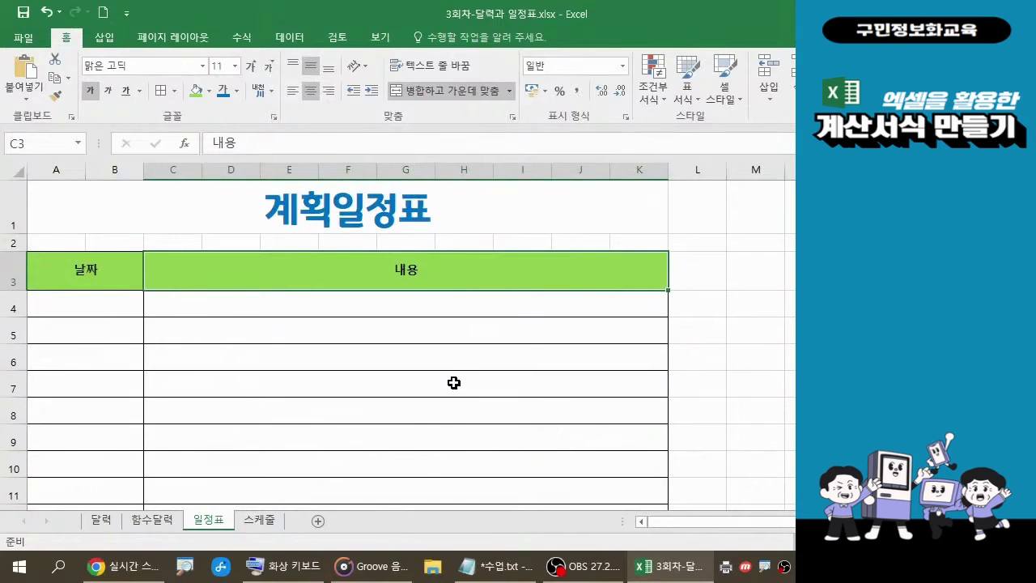
Enter the date 2022-4-1 in A4, the first cell under 날짜, and reselect that cell.
left_click(116, 306)
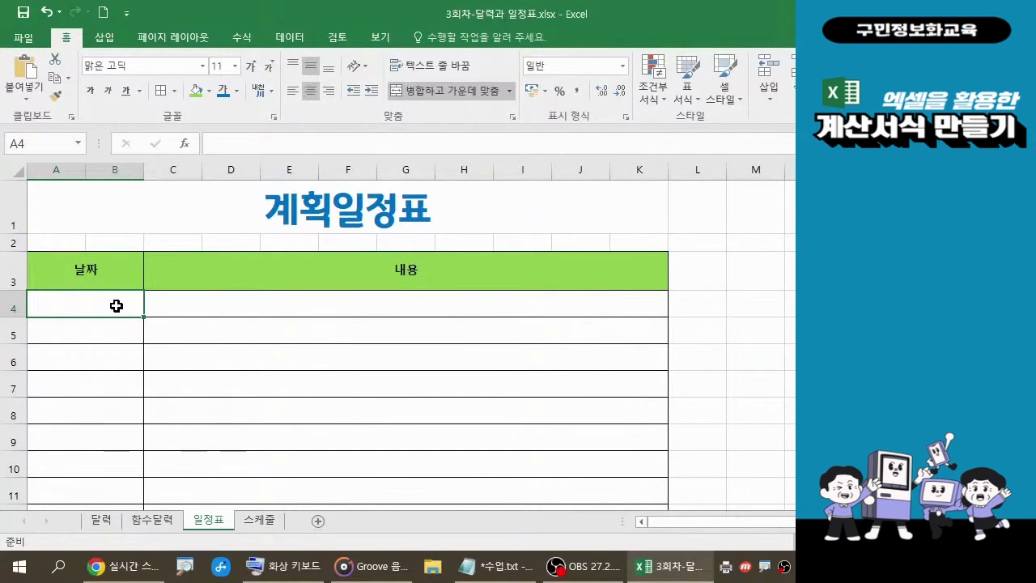
type("2022")
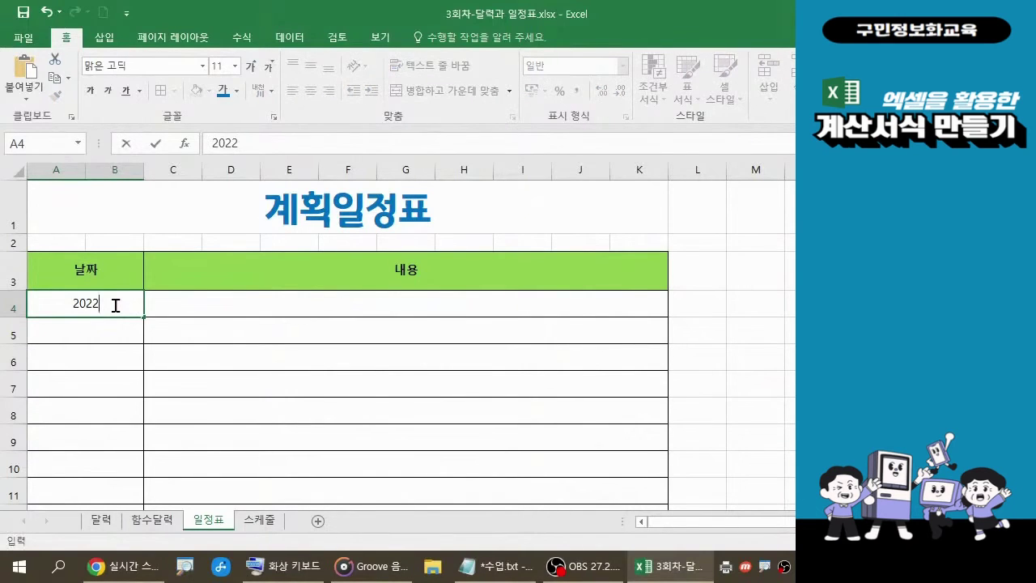
type("-4-1")
key("Return")
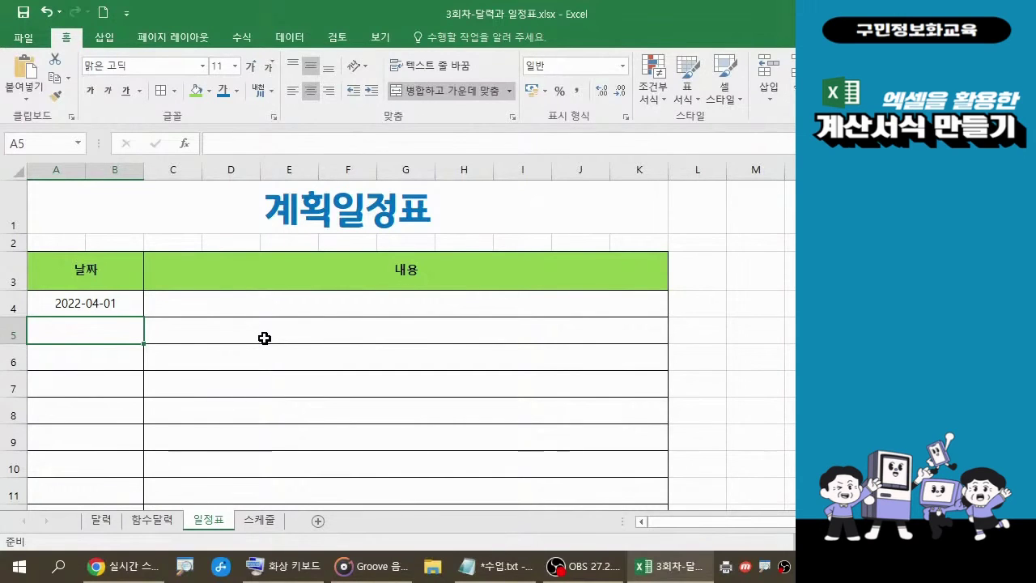
left_click(117, 308)
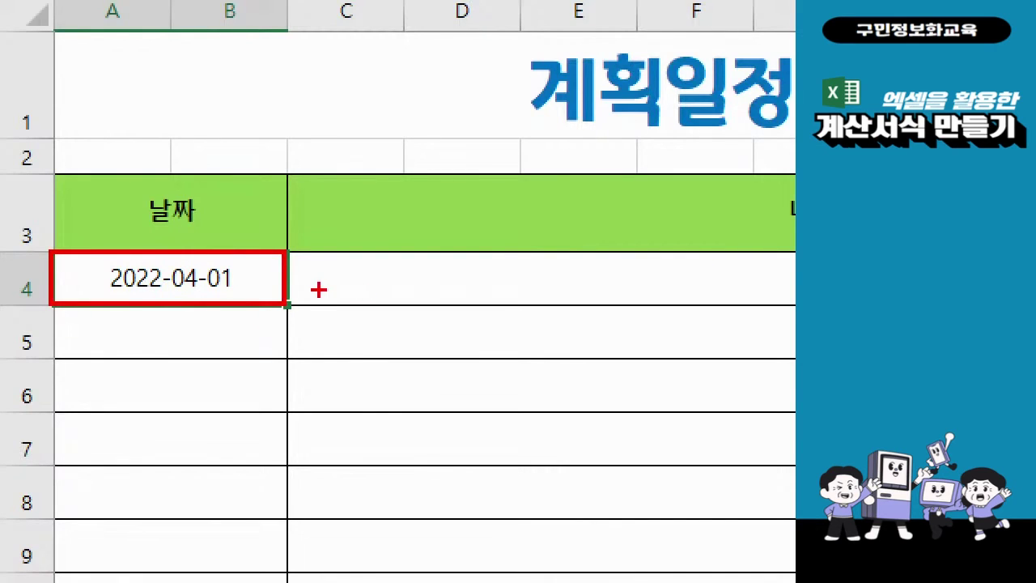
left_click_drag(331, 278, 400, 284)
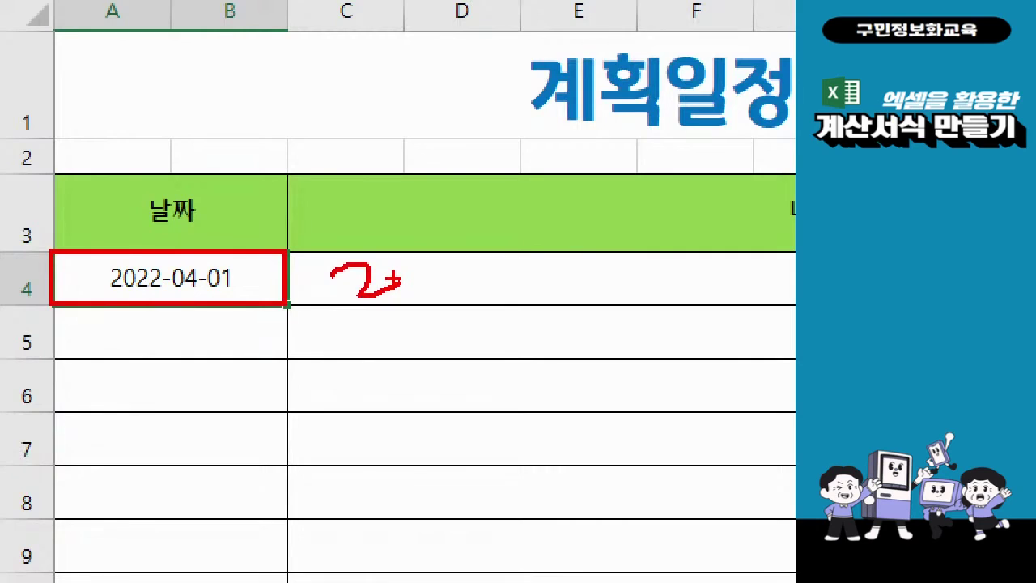
key("e")
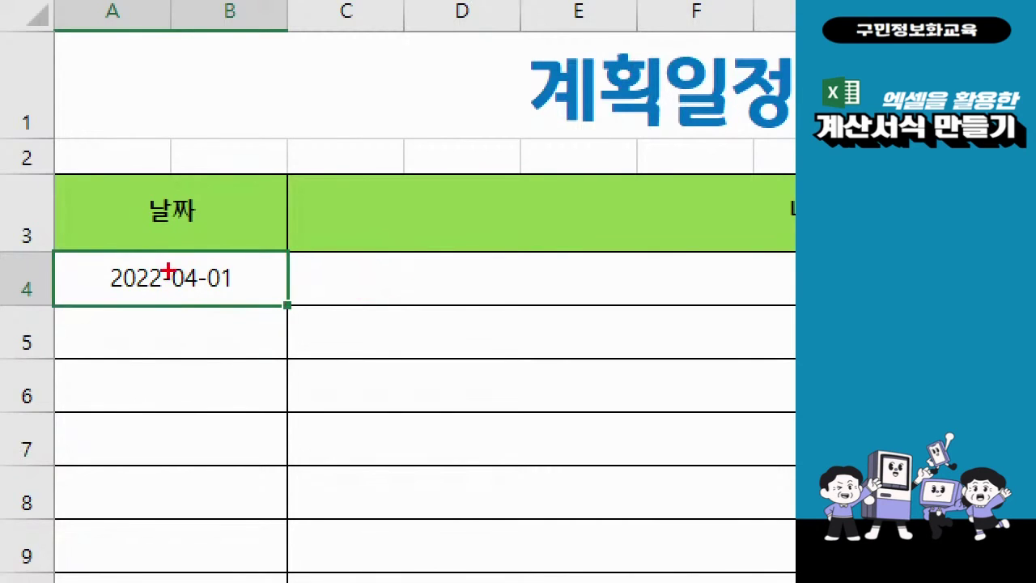
mouse_move(157, 264)
left_mouse_down()
mouse_move(178, 291)
mouse_move(196, 273)
mouse_move(212, 290)
left_mouse_up()
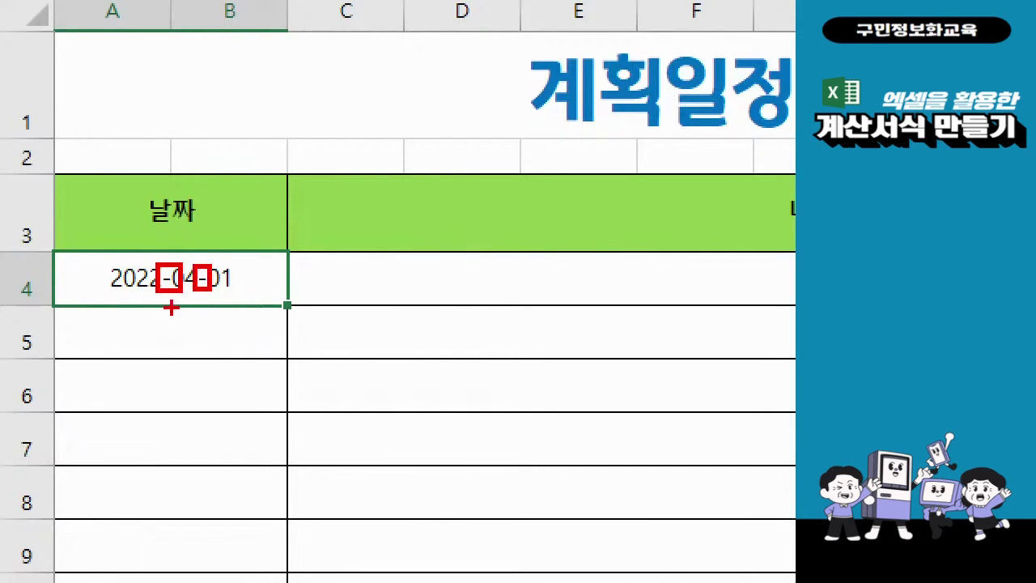
left_click_drag(174, 310, 130, 338)
left_click_drag(278, 318, 248, 338)
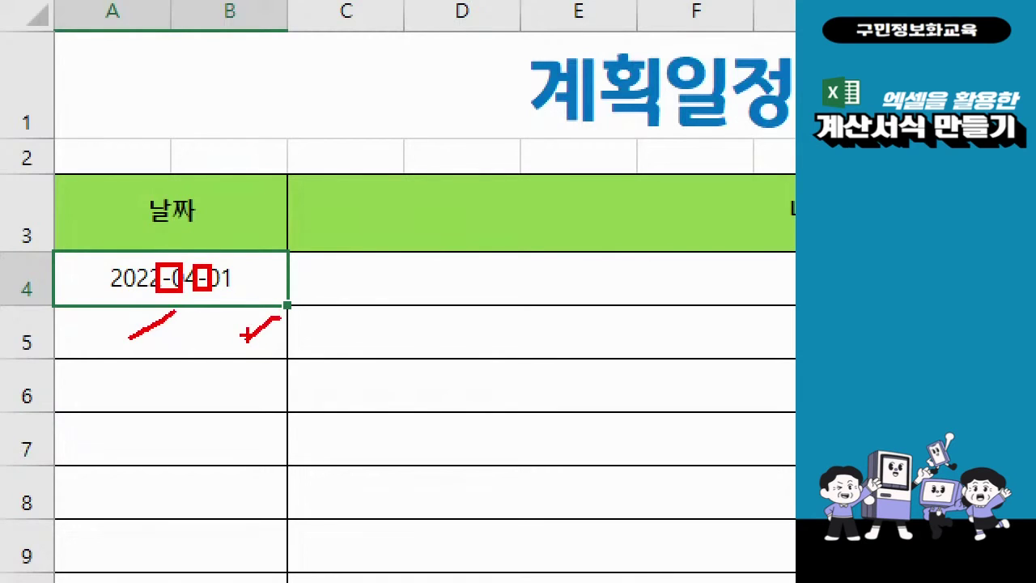
key("e")
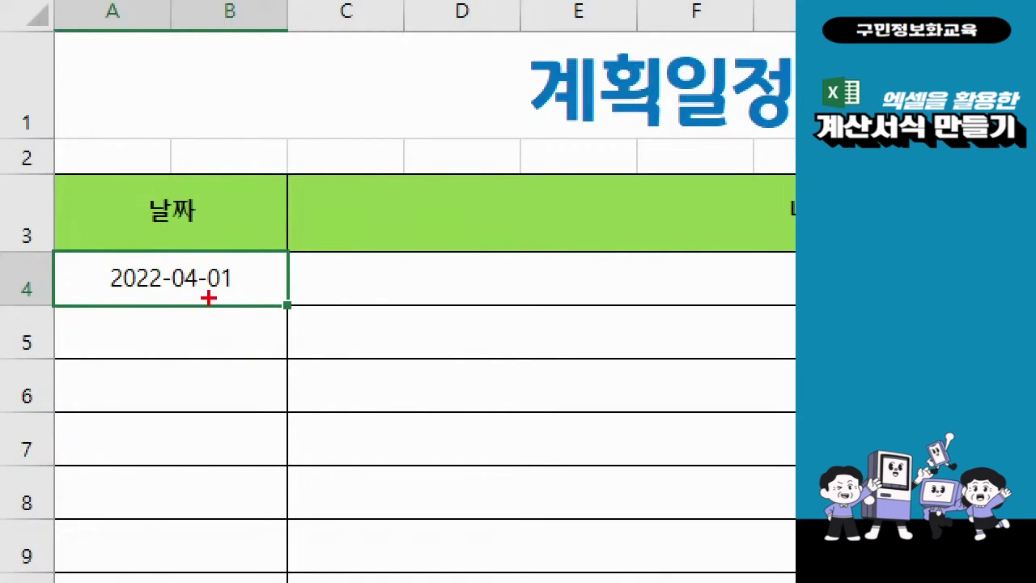
Fill the date series down from A4 through row 40 of the 날짜 column, one day per row.
mouse_move(307, 310)
left_mouse_down()
mouse_move(285, 319)
mouse_move(270, 309)
mouse_move(283, 293)
mouse_move(301, 309)
left_mouse_up()
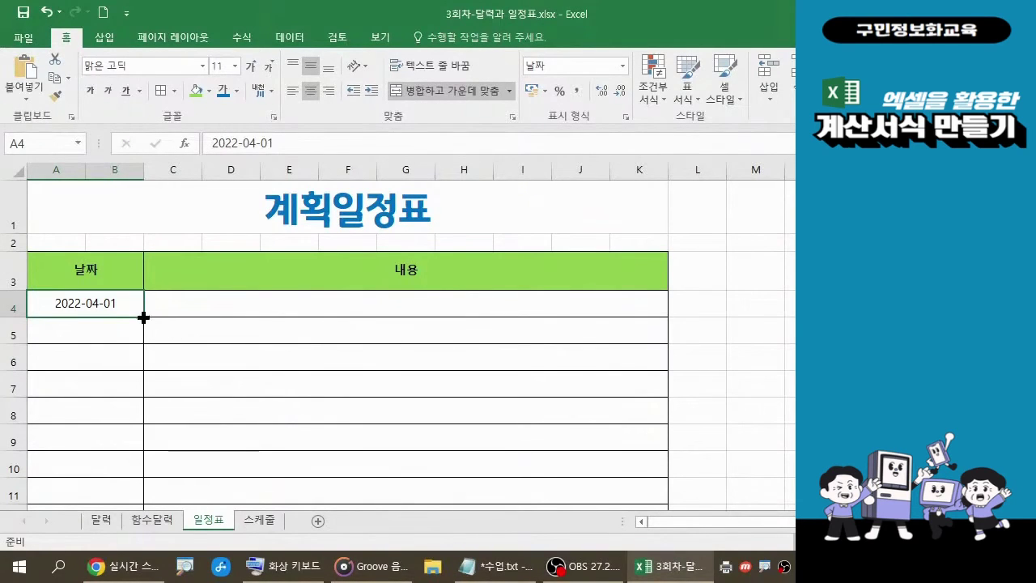
left_click_drag(143, 315, 140, 474)
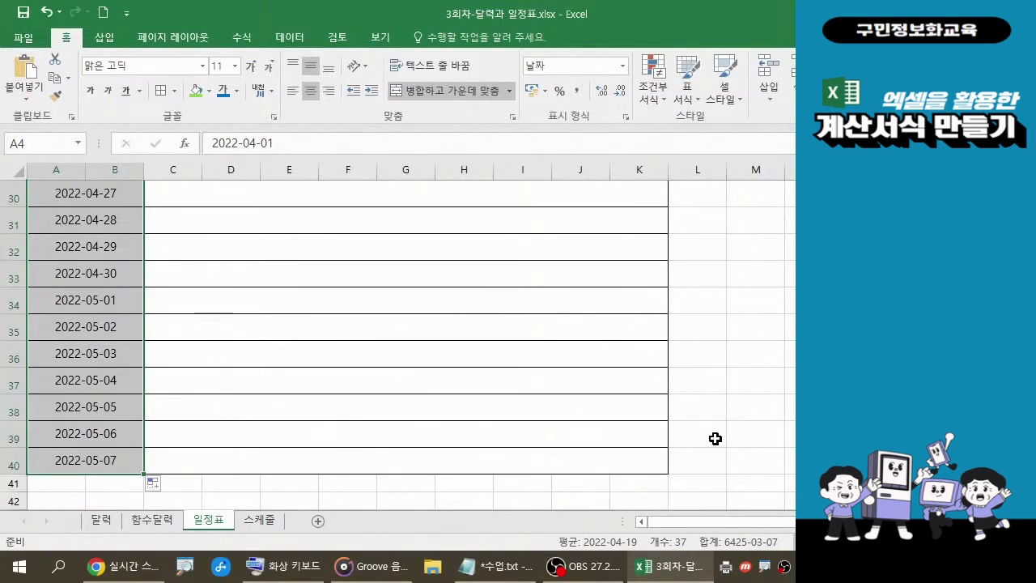
scroll(715, 438, "up", 2)
scroll(715, 438, "up", 7)
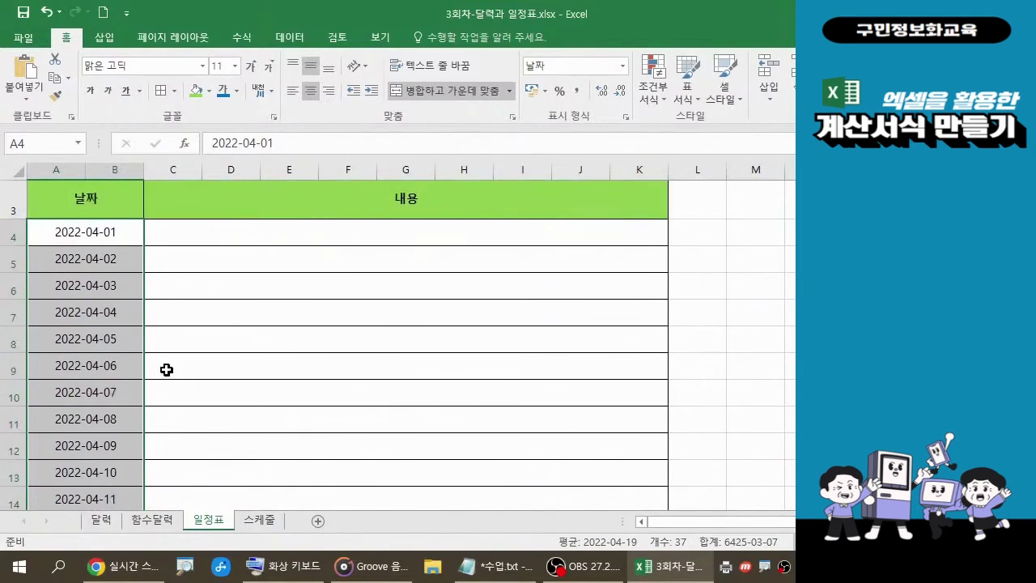
Make the filled dates in rows 4 through 40 bold and select the 내용 header cell.
scroll(180, 350, "down", 9)
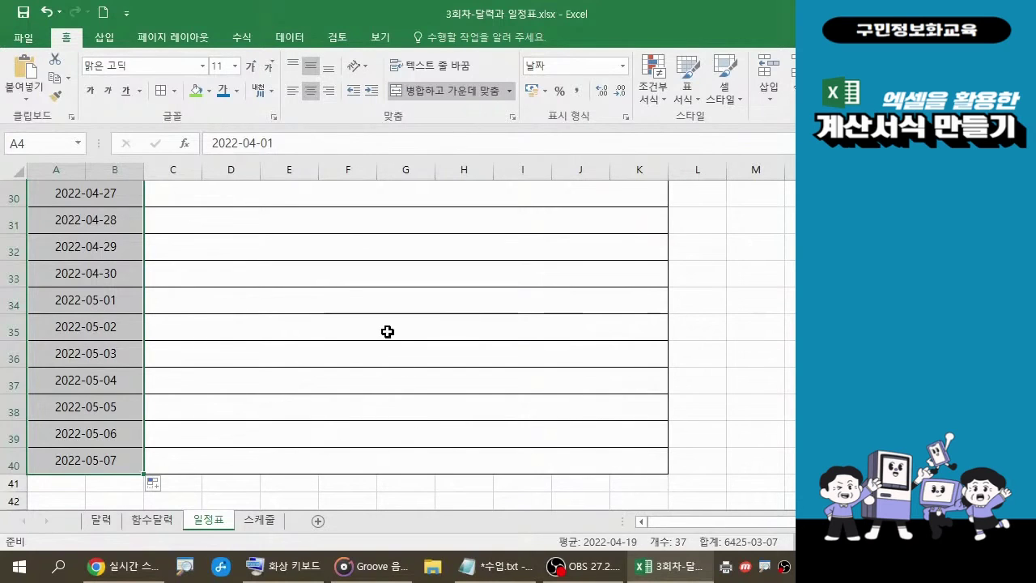
scroll(310, 367, "up", 6)
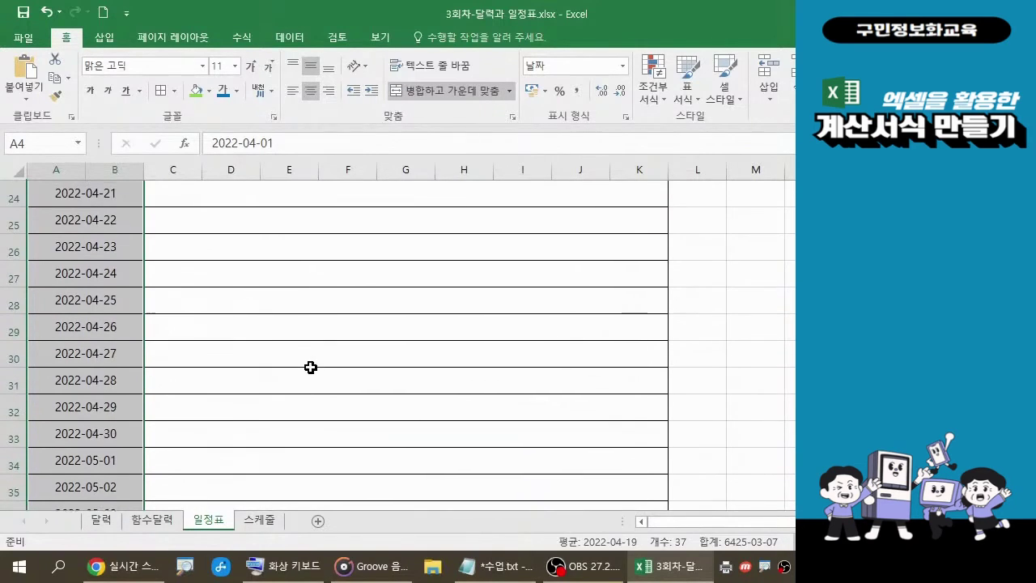
scroll(326, 369, "up", 4)
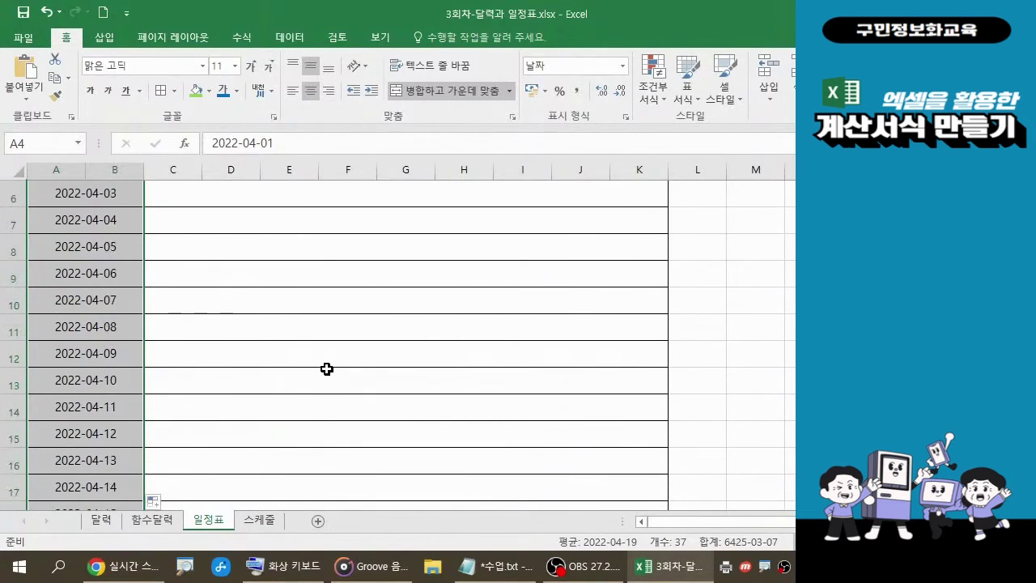
left_click(93, 97)
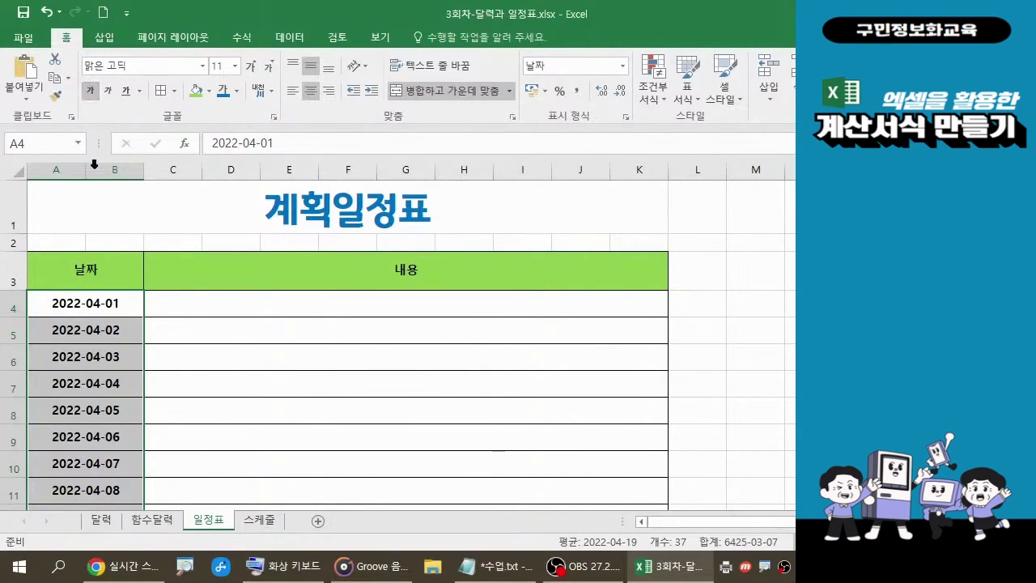
left_click(99, 271)
left_click(344, 276)
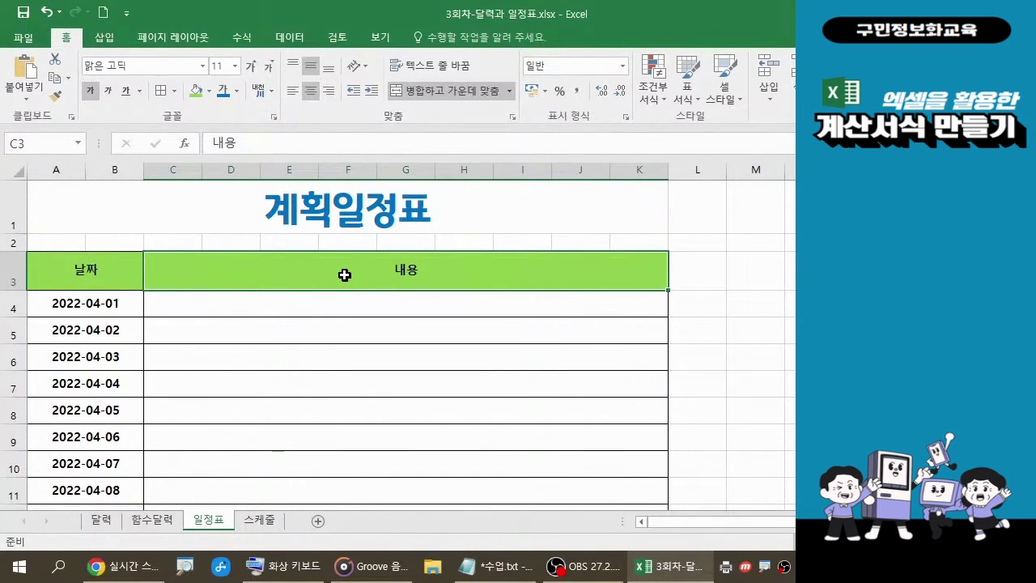
scroll(179, 374, "down", 1)
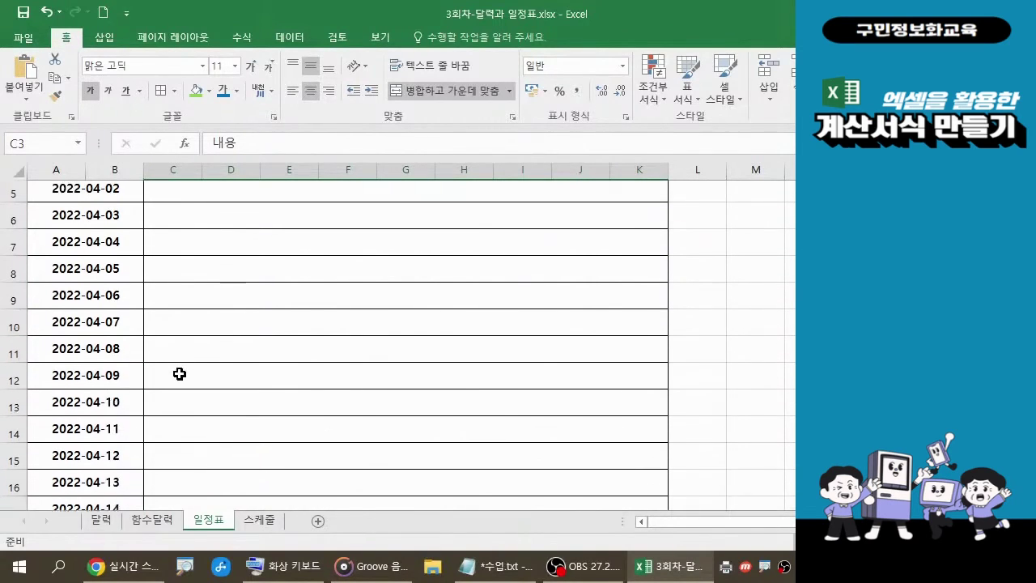
scroll(180, 373, "down", 10)
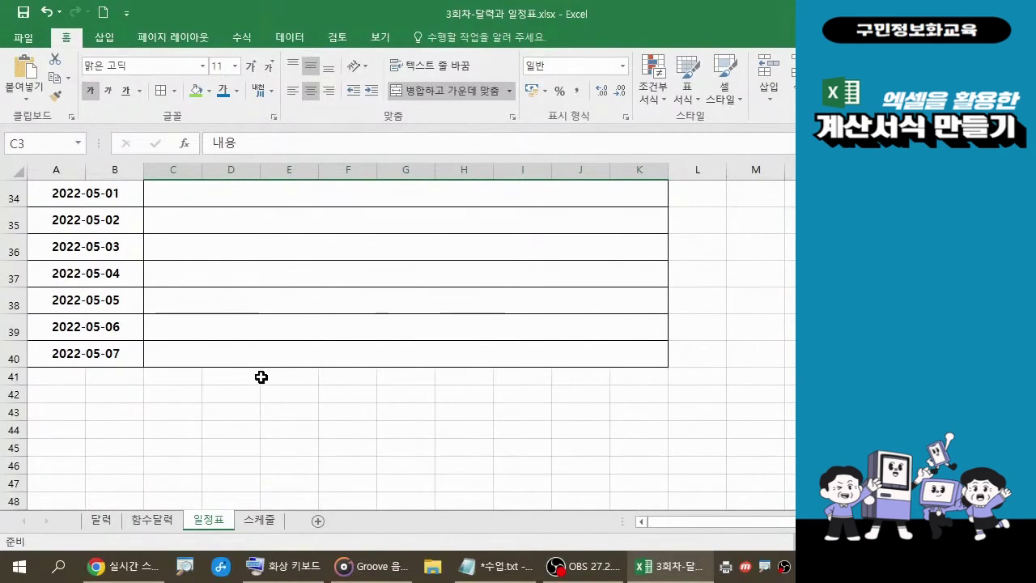
scroll(261, 377, "up", 2)
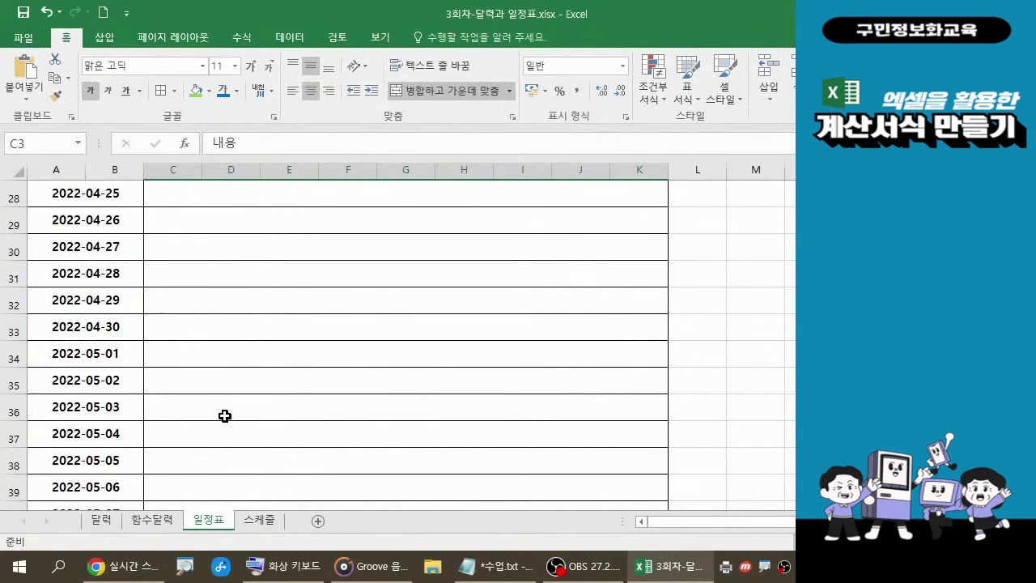
scroll(225, 415, "up", 5)
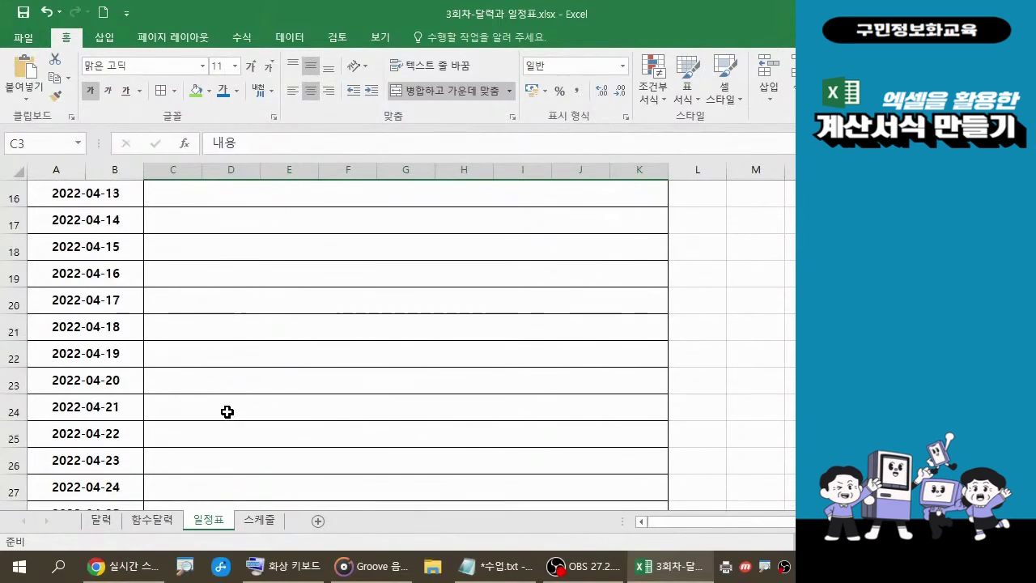
scroll(227, 412, "up", 3)
scroll(226, 412, "up", 1)
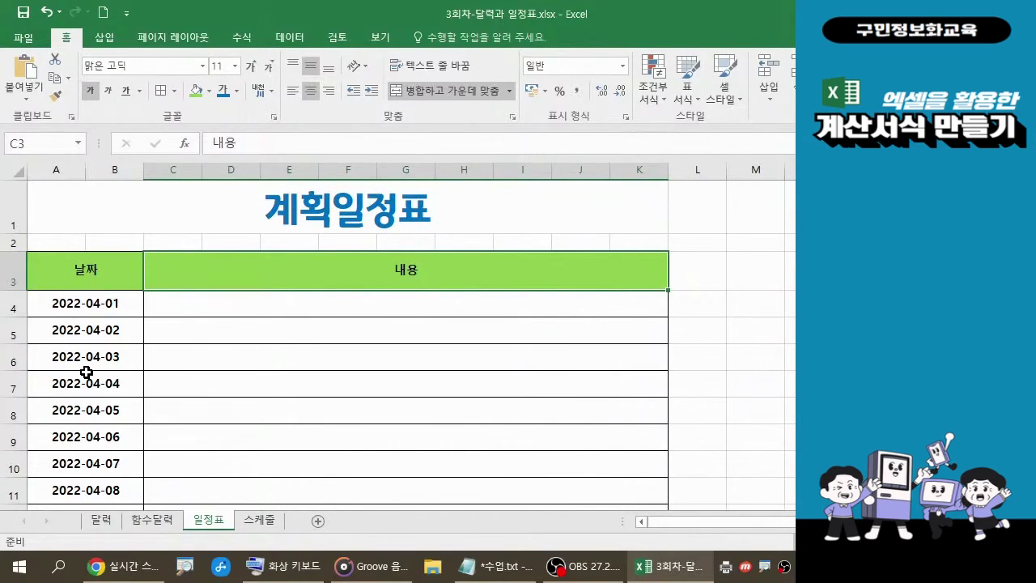
Select all dates in rows 4 through 40 and bring up the date codes among the custom number formats in the Format Cells dialog.
left_click(104, 305)
left_click_drag(104, 305, 104, 454)
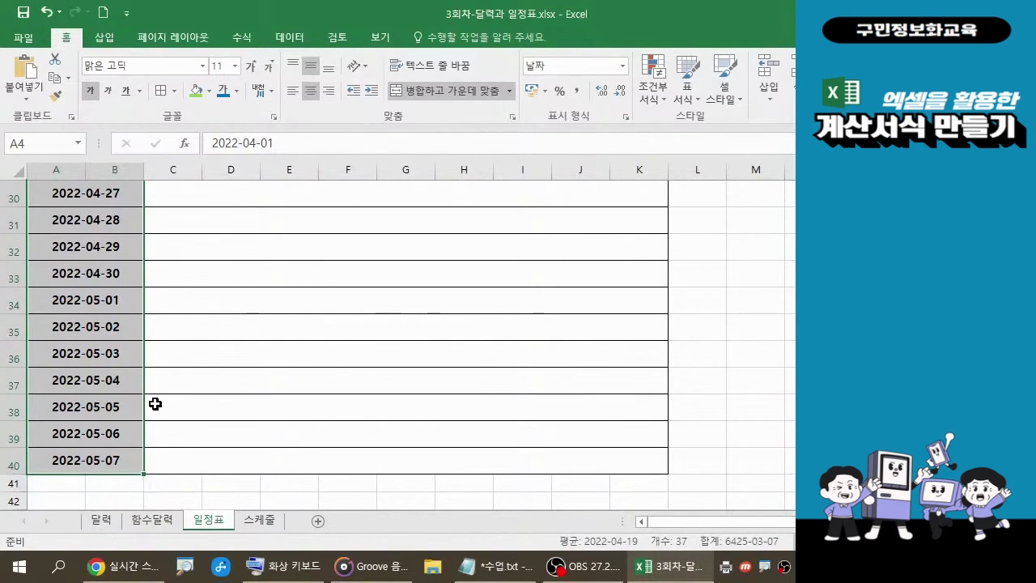
right_click(97, 296)
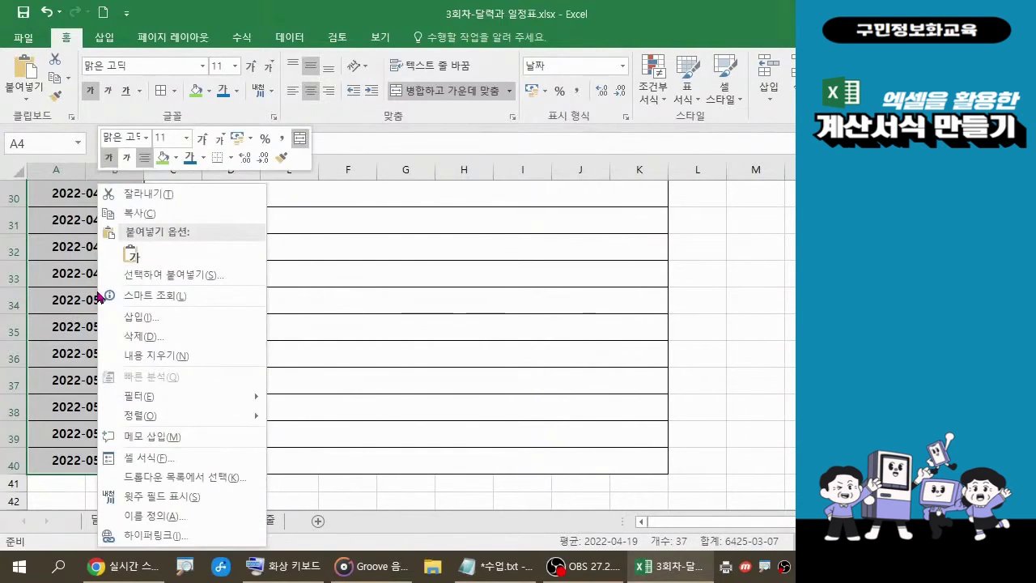
left_click(153, 460)
left_click_drag(227, 125, 560, 189)
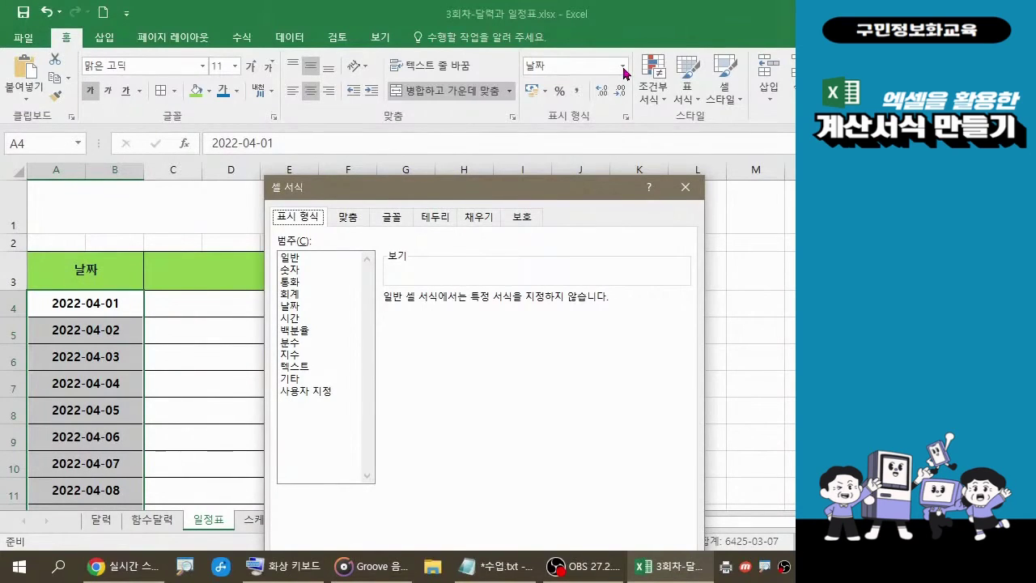
left_click(320, 395)
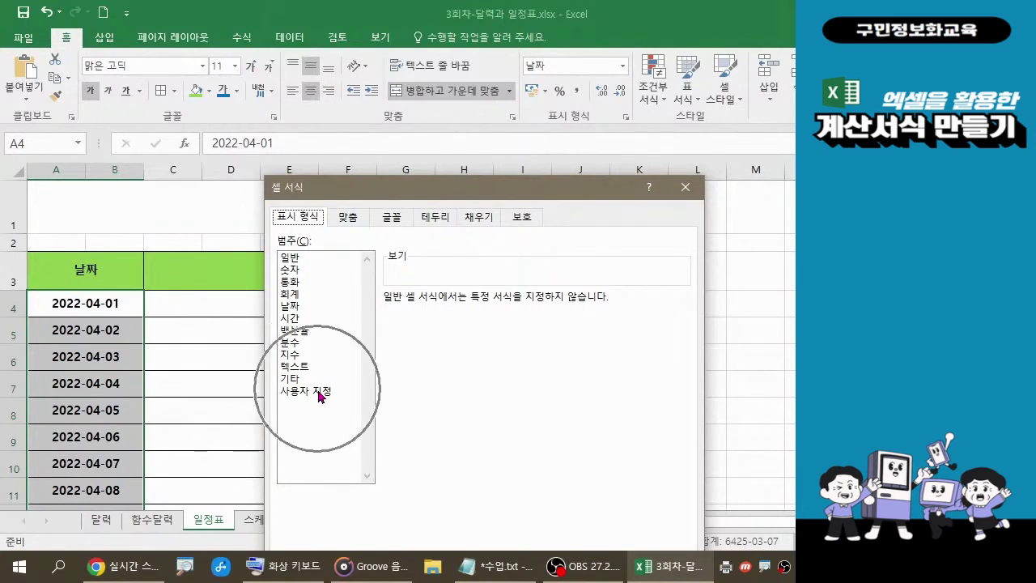
left_click(320, 394)
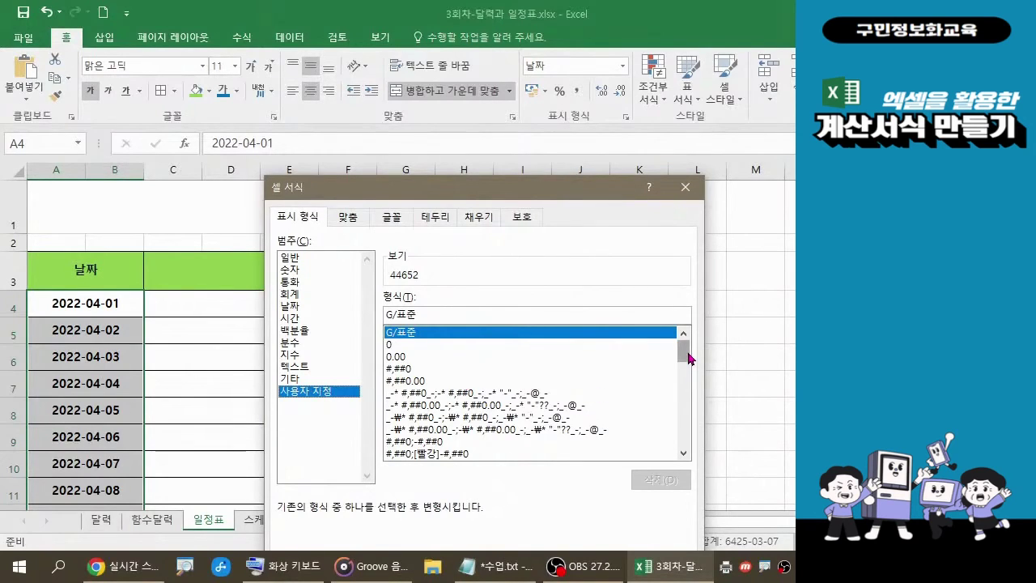
left_click_drag(688, 358, 682, 405)
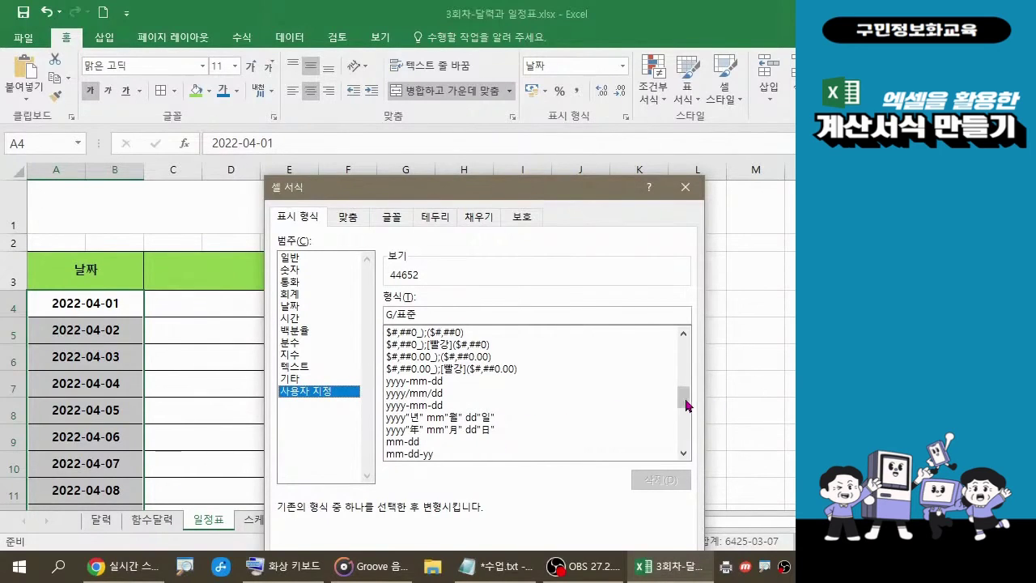
left_click_drag(685, 402, 685, 406)
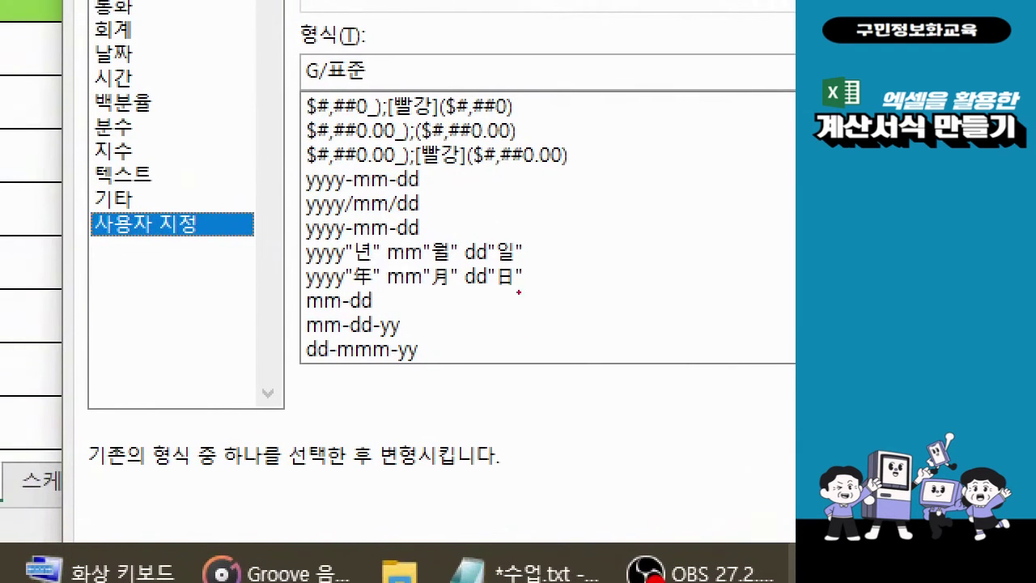
left_click_drag(279, 285, 405, 322)
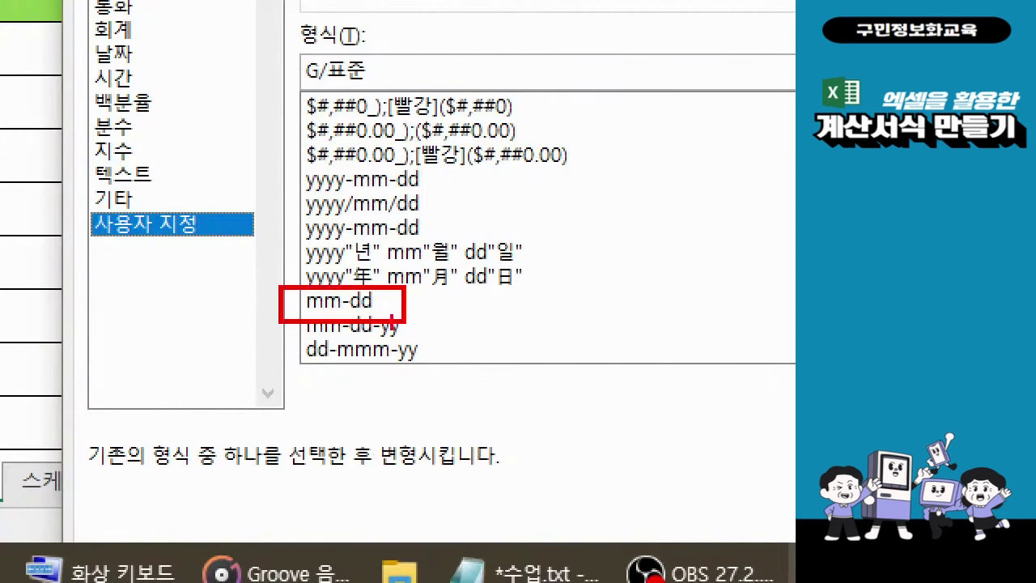
mouse_move(220, 350)
left_mouse_down()
mouse_move(284, 315)
mouse_move(216, 351)
left_mouse_up()
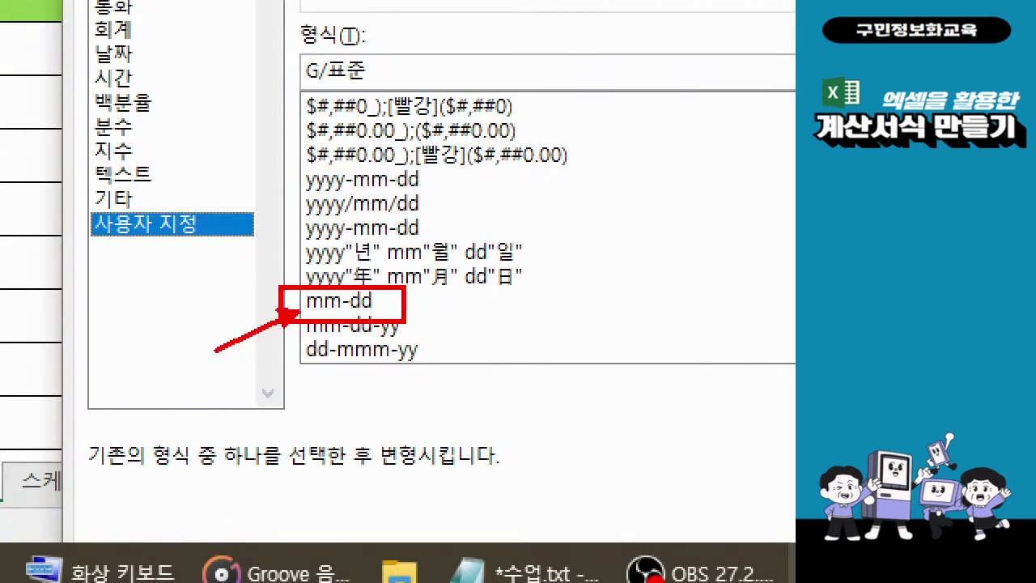
mouse_move(104, 294)
left_mouse_down()
mouse_move(127, 299)
mouse_move(143, 286)
mouse_move(146, 308)
mouse_move(156, 287)
mouse_move(202, 311)
mouse_move(207, 292)
mouse_move(232, 309)
mouse_move(217, 329)
left_mouse_up()
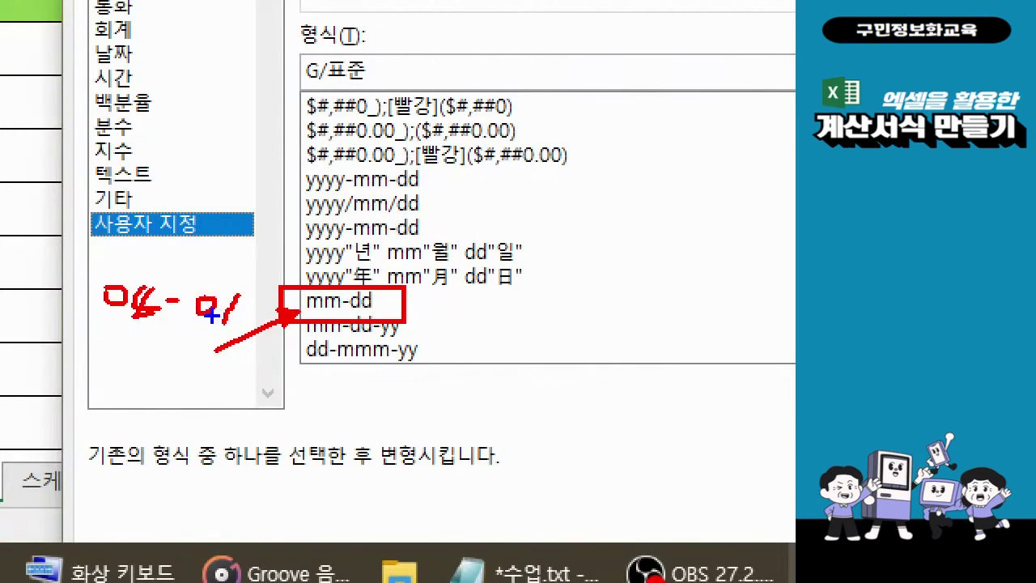
mouse_move(272, 233)
left_mouse_down()
mouse_move(548, 274)
mouse_move(552, 246)
mouse_move(622, 208)
left_mouse_up()
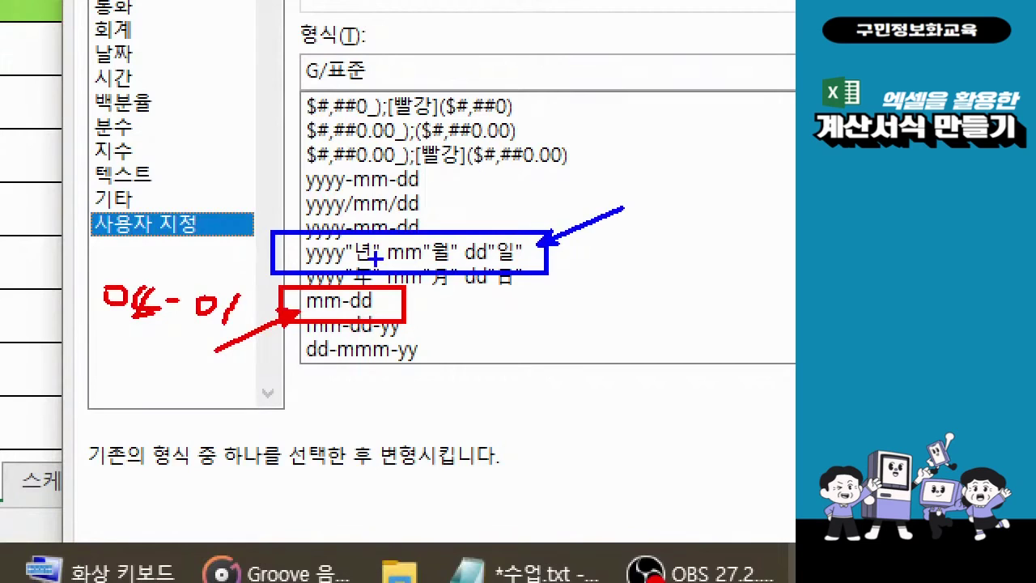
key("e")
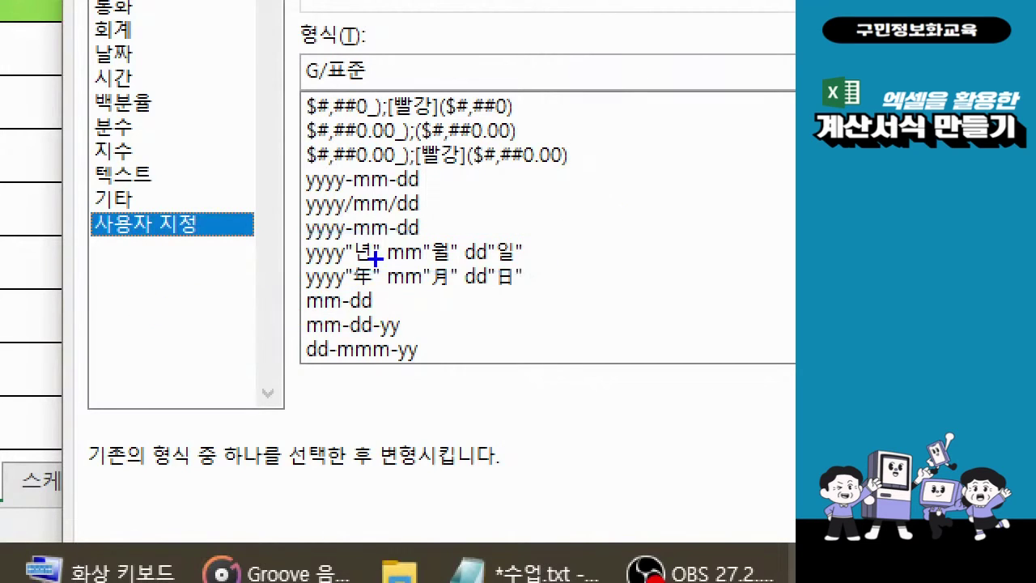
mouse_move(279, 264)
left_mouse_down()
mouse_move(469, 300)
mouse_move(552, 298)
left_mouse_up()
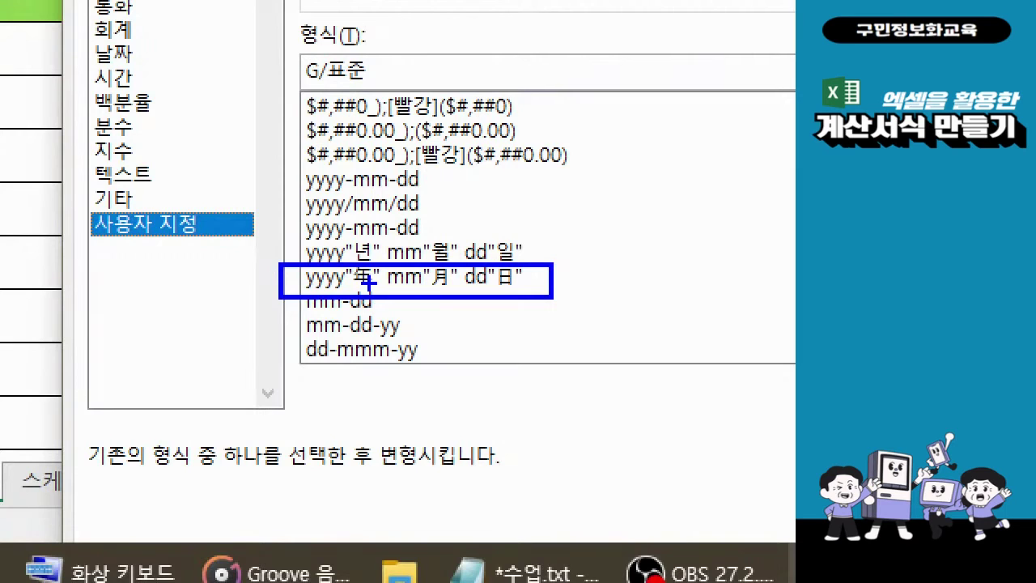
key("Escape")
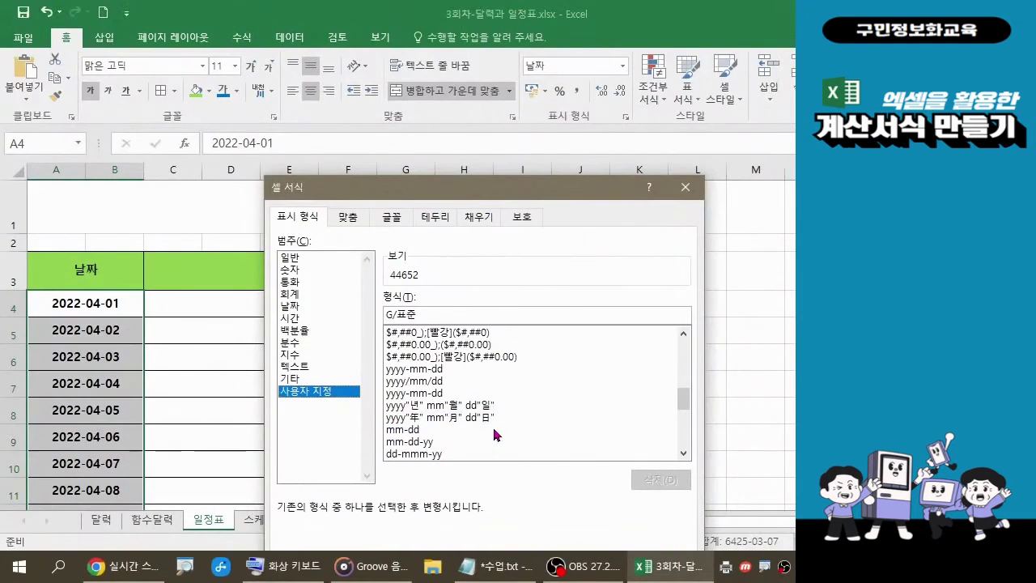
Apply the custom format yyyy"年" mm"月" dd"日" to the selected dates and widen column B to about double.
left_click(467, 419)
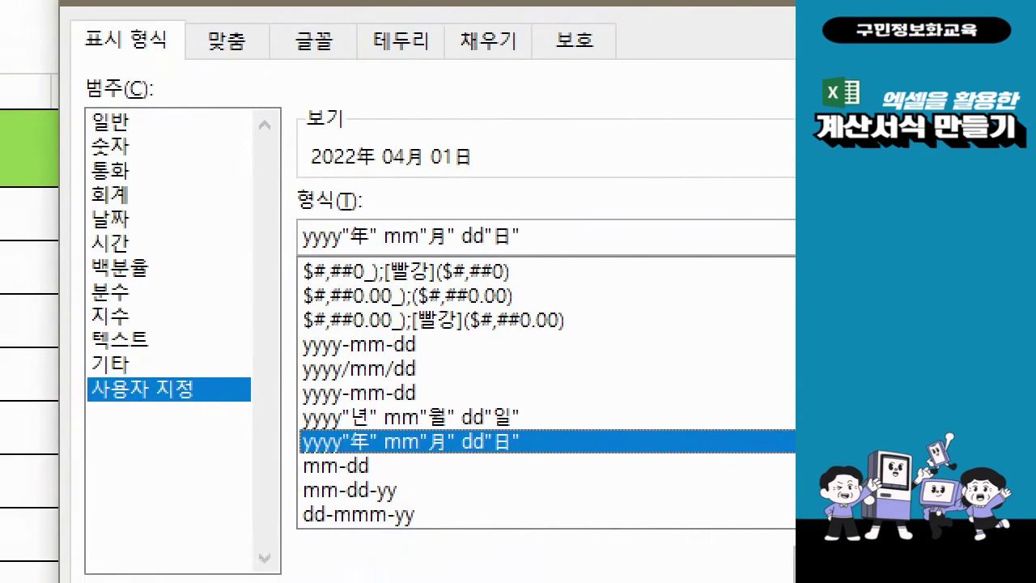
left_click_drag(277, 131, 504, 192)
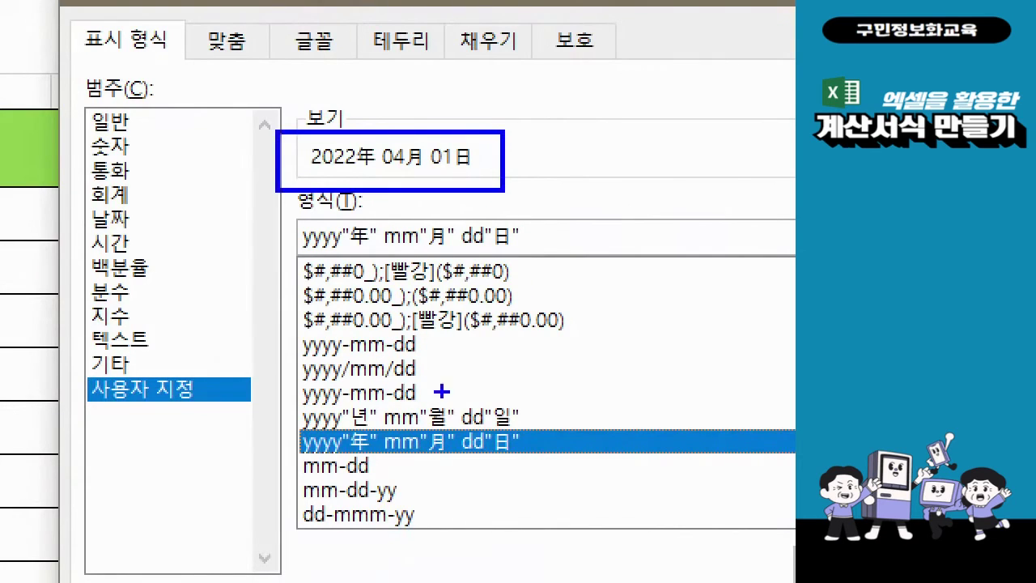
mouse_move(279, 424)
left_mouse_down()
mouse_move(482, 472)
mouse_move(558, 450)
left_mouse_up()
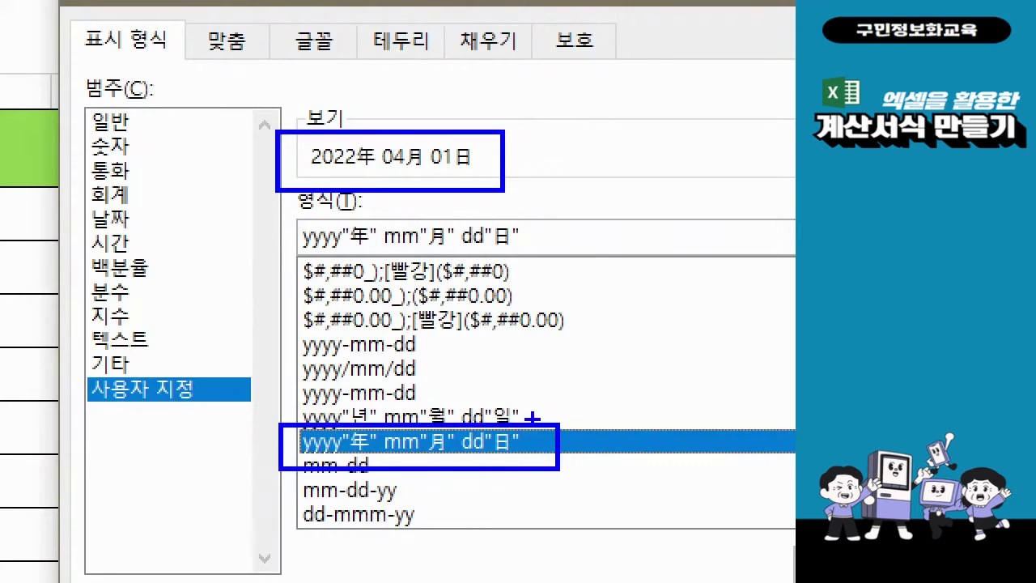
key("r")
mouse_move(519, 168)
left_mouse_down()
mouse_move(563, 175)
mouse_move(608, 360)
mouse_move(585, 427)
left_mouse_up()
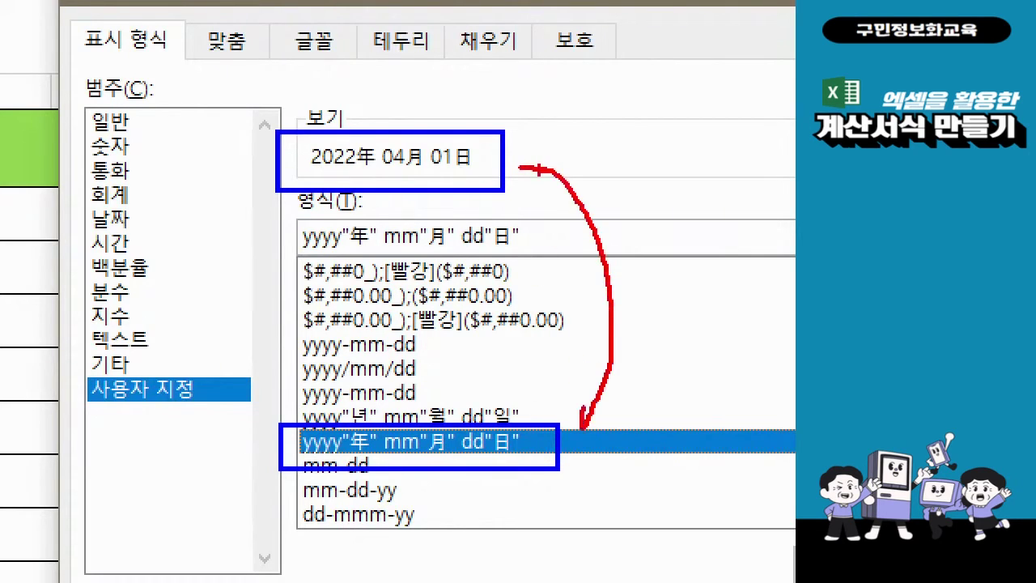
mouse_move(539, 154)
left_mouse_down()
mouse_move(505, 162)
mouse_move(528, 186)
mouse_move(538, 181)
left_mouse_up()
key("Escape")
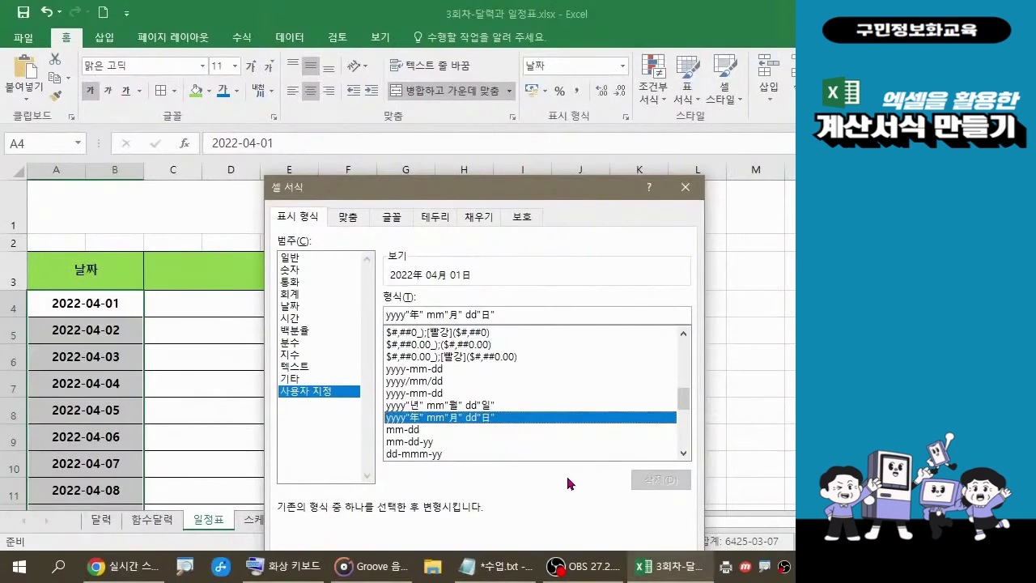
left_click_drag(554, 196, 564, 108)
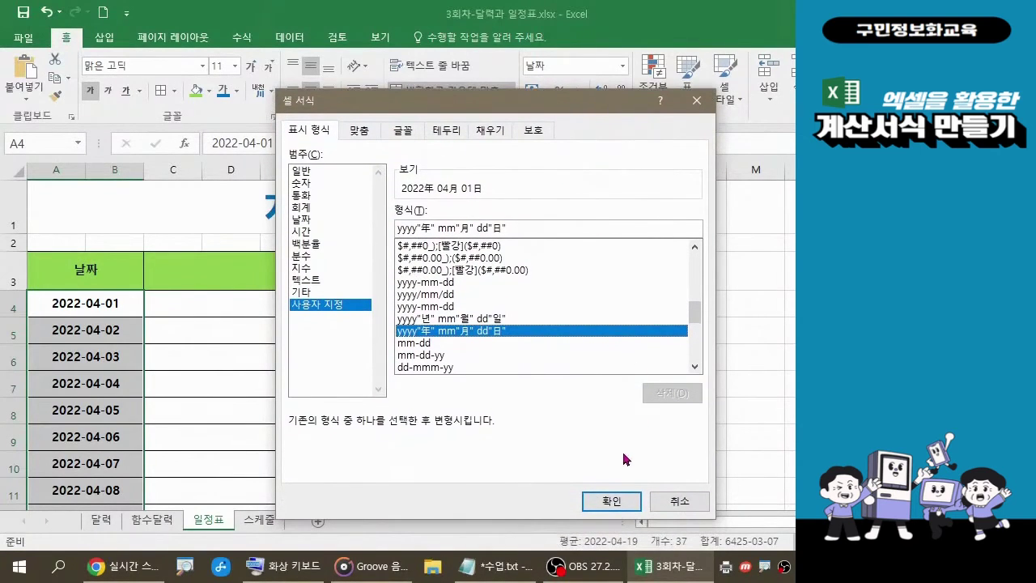
left_click(608, 503)
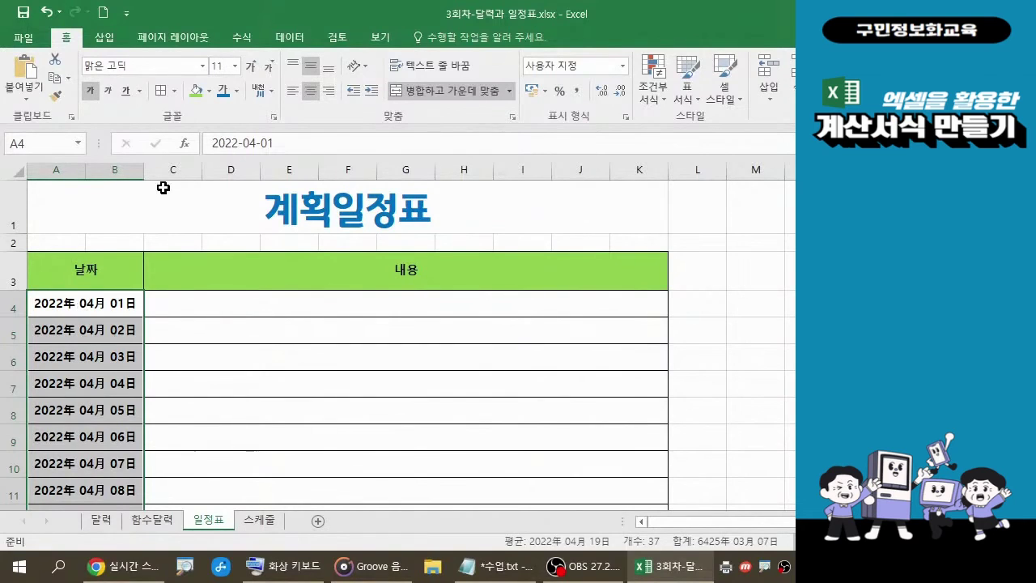
left_click_drag(144, 170, 196, 174)
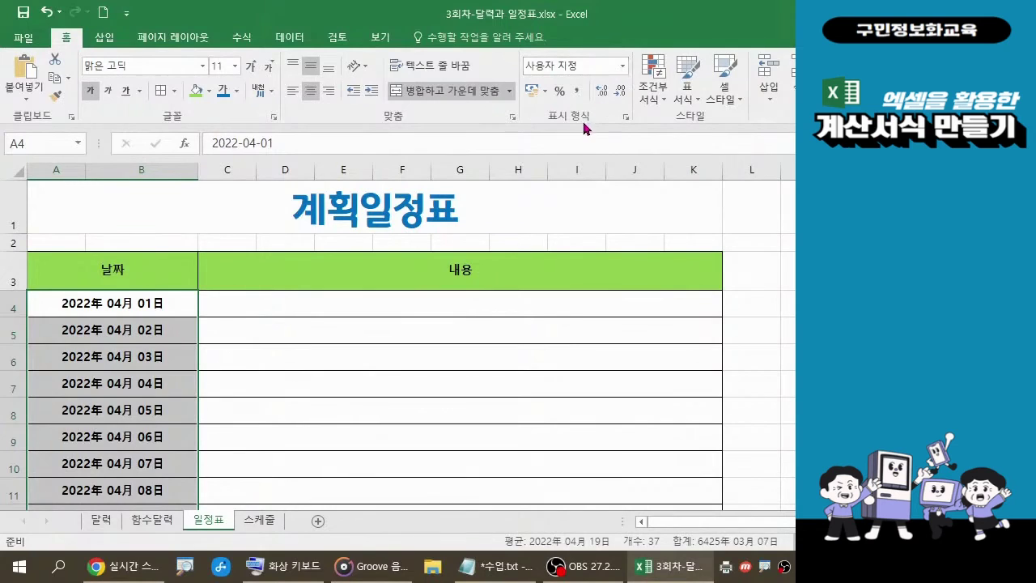
Apply the short date format to the selected dates, and switch them to the long date format with weekday.
key("ctrl")
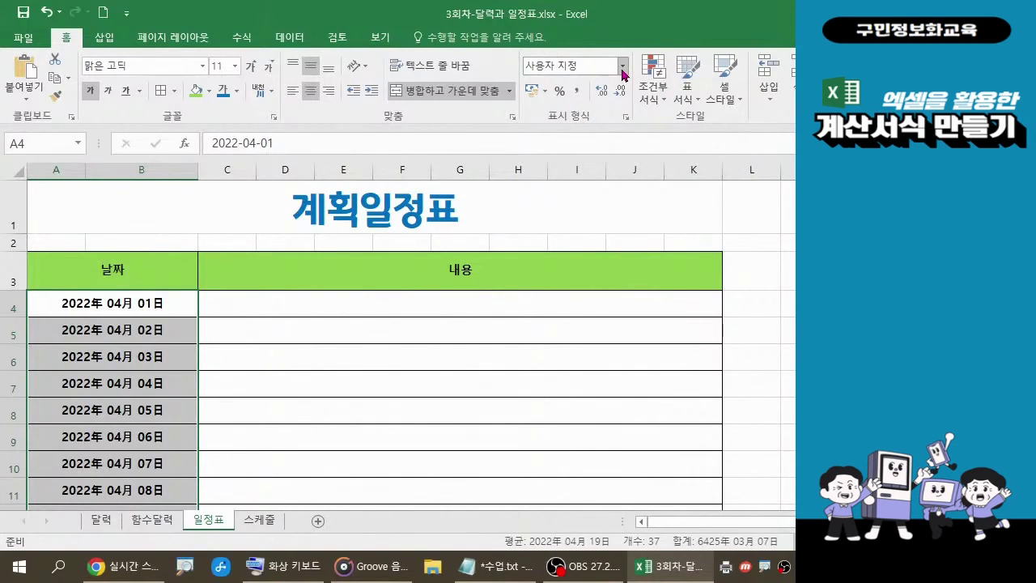
left_click(623, 70)
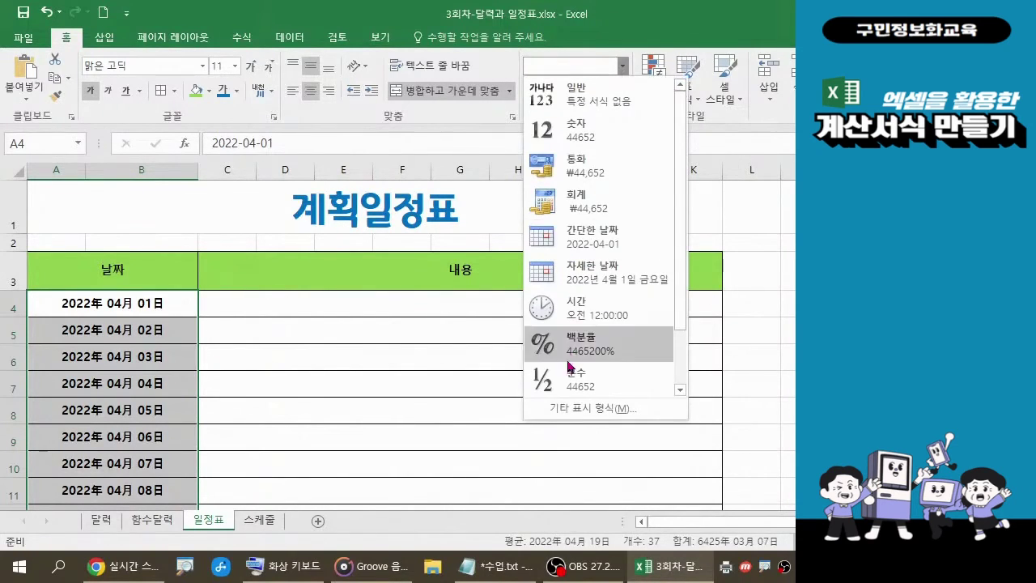
key("ctrl")
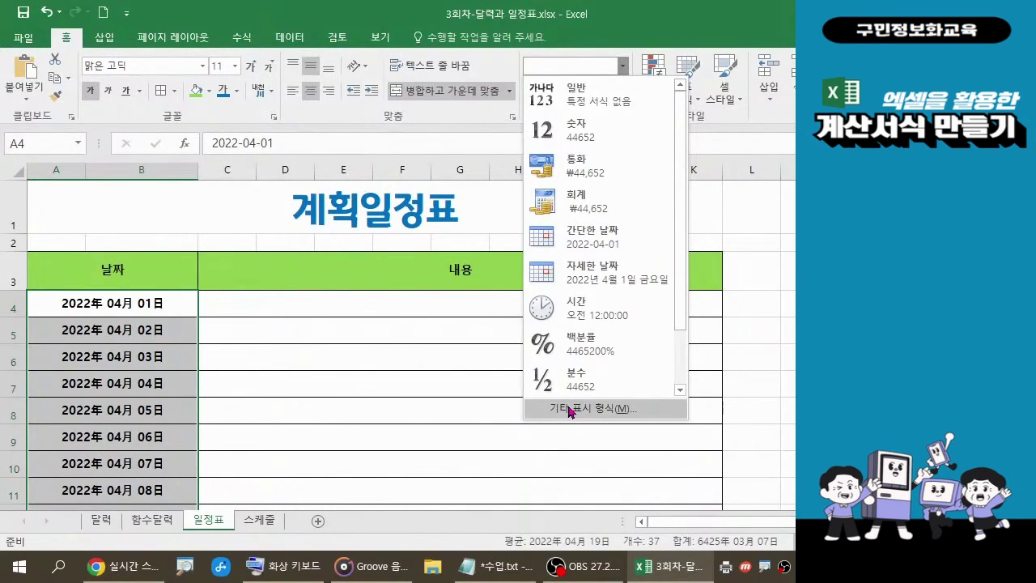
left_click(582, 246)
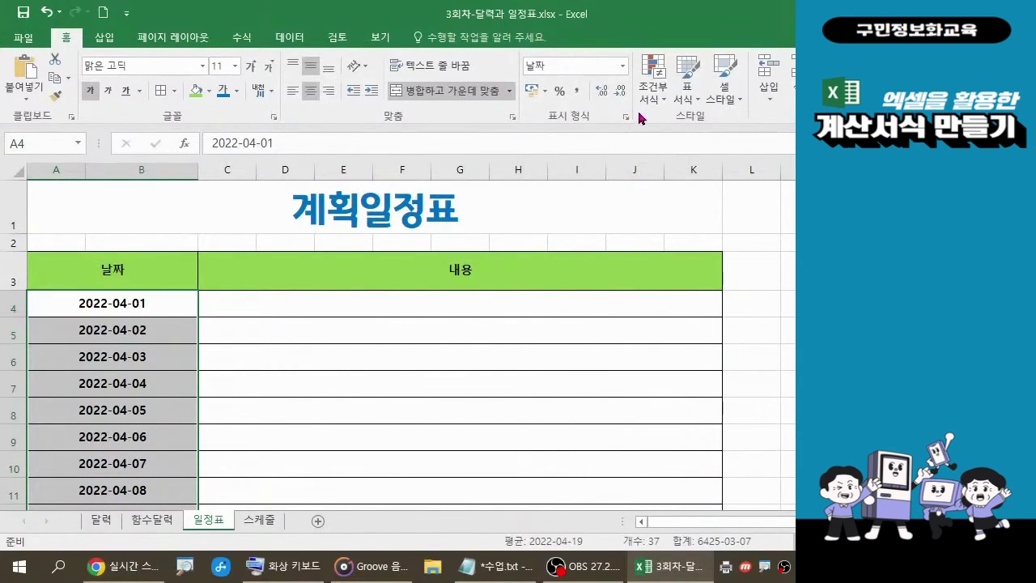
left_click(623, 68)
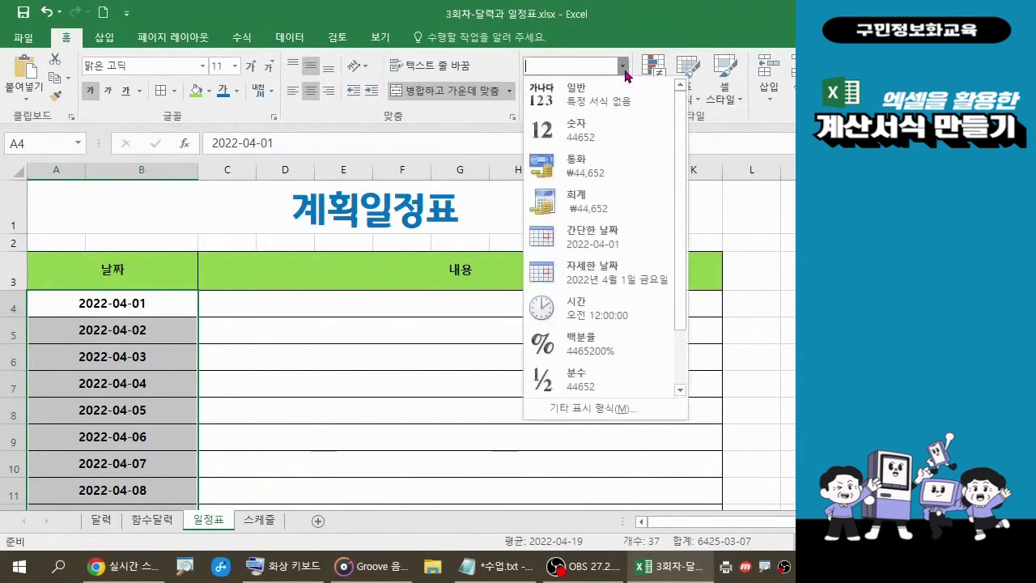
left_click(599, 278)
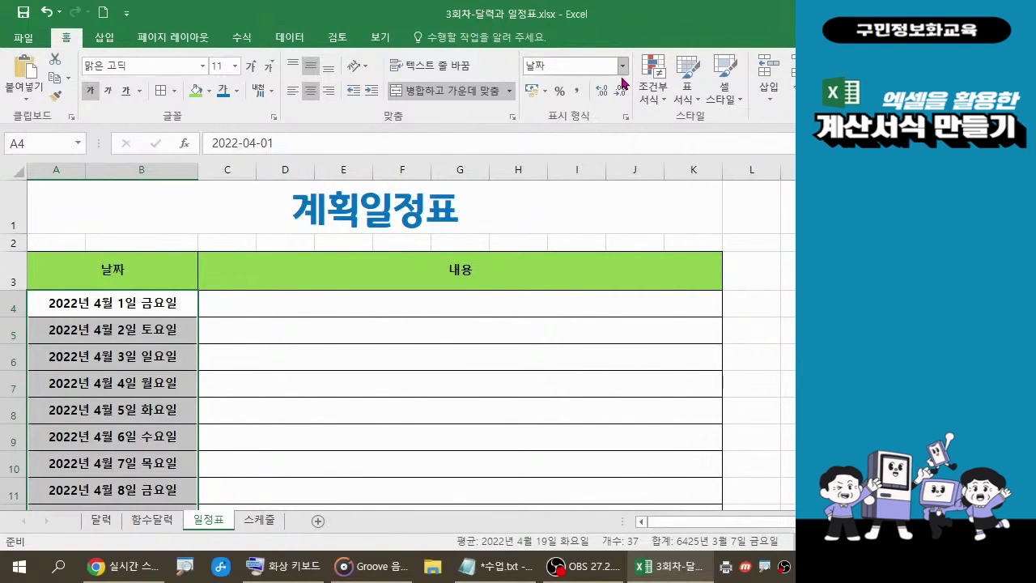
Apply the custom number format mm-dd to the selected dates through the Format Cells dialog.
left_click(626, 117)
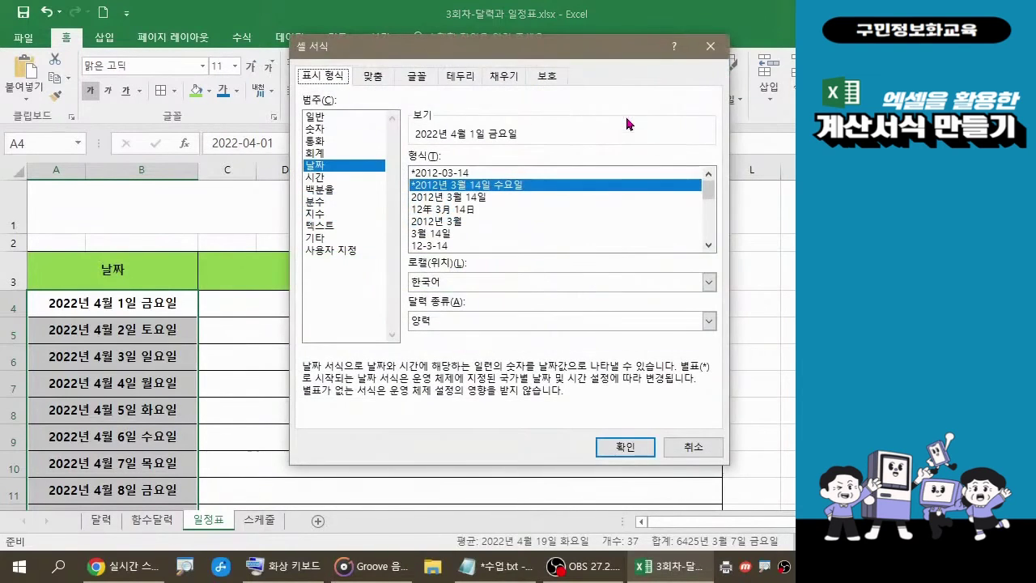
left_click(353, 253)
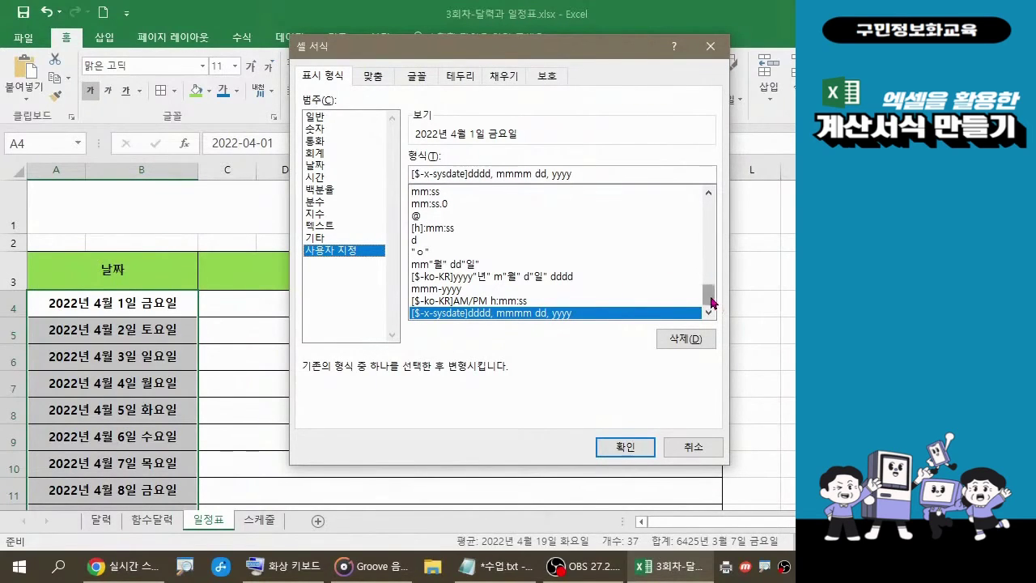
left_click_drag(712, 302, 710, 263)
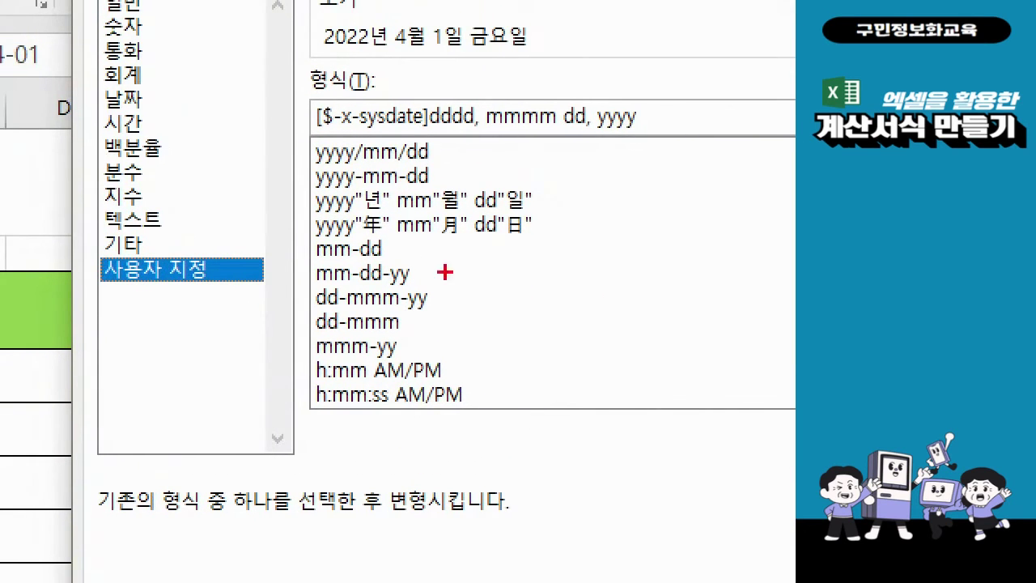
left_click_drag(298, 236, 374, 263)
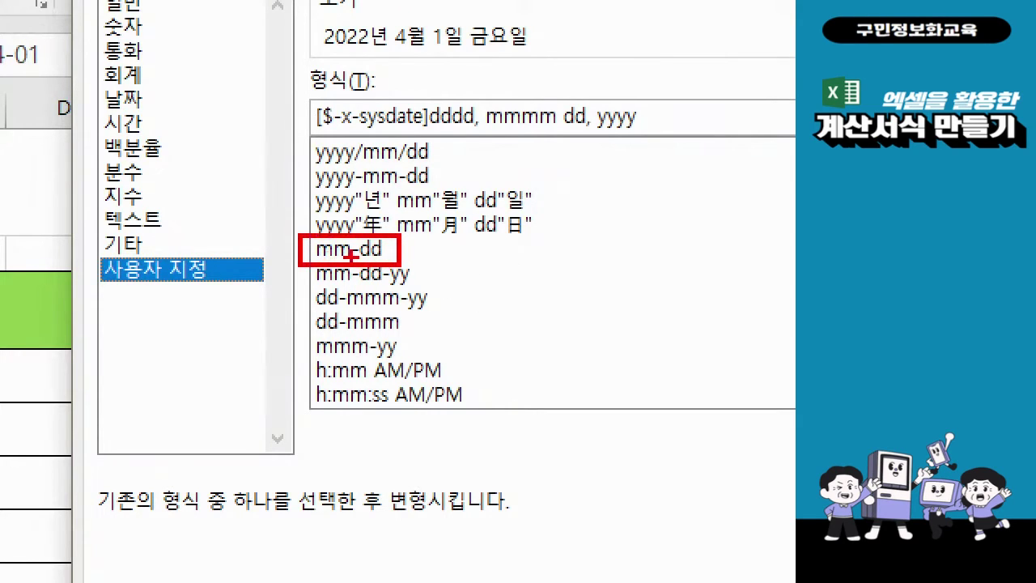
left_click_drag(389, 252, 497, 293)
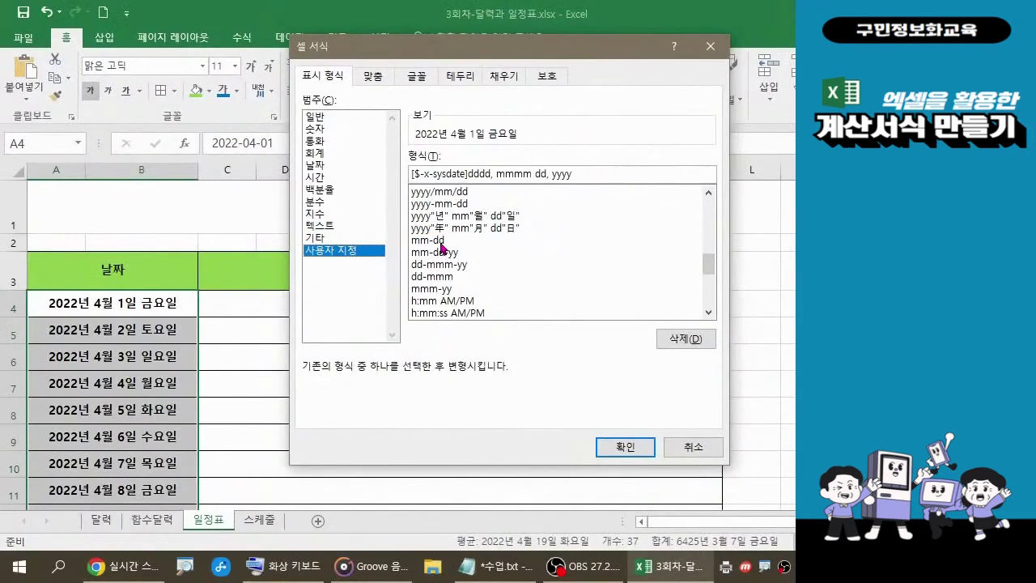
left_click(374, 255)
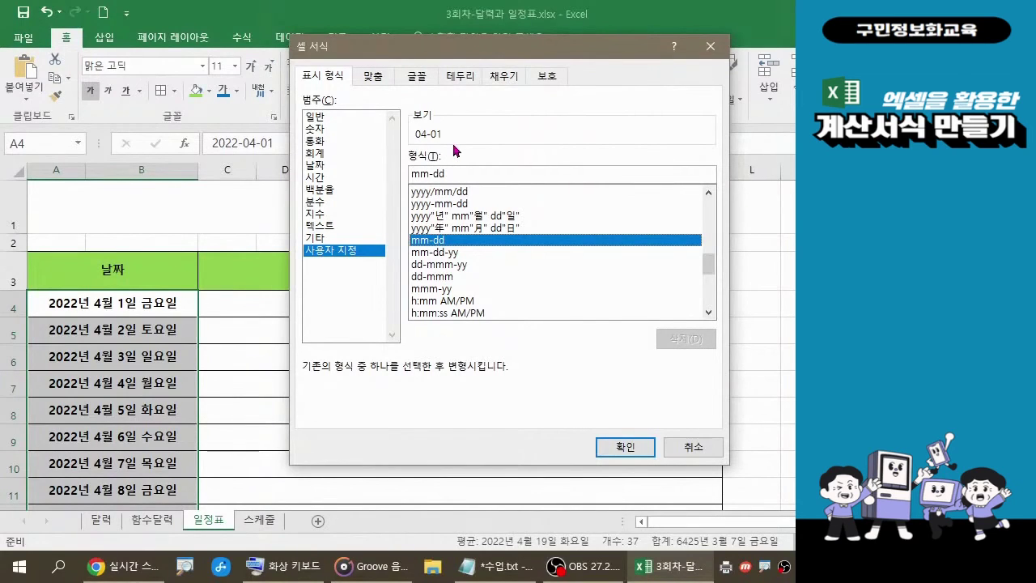
left_click(607, 452)
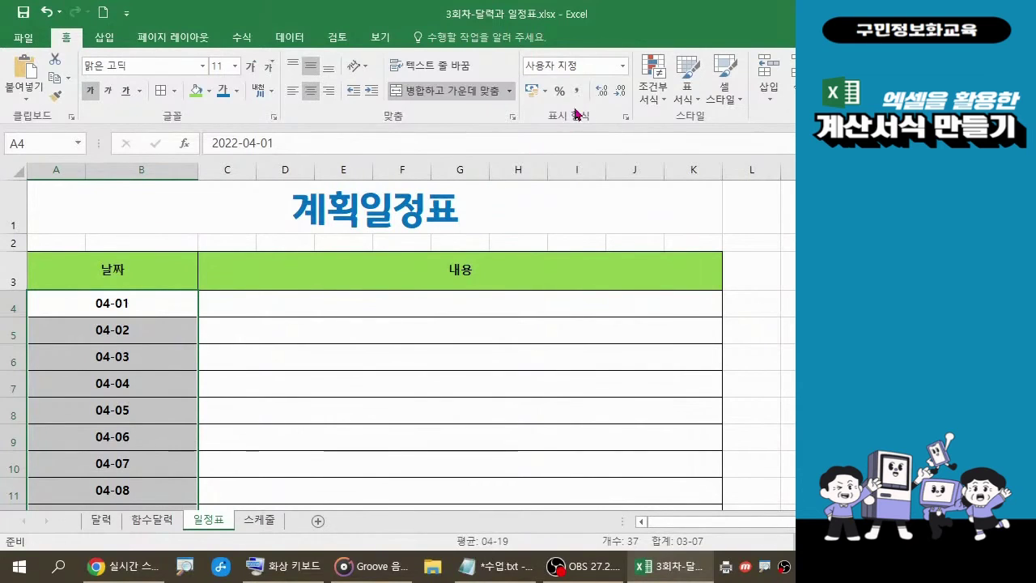
Set the selected dates to the long date format with weekday and save the workbook.
left_click(621, 69)
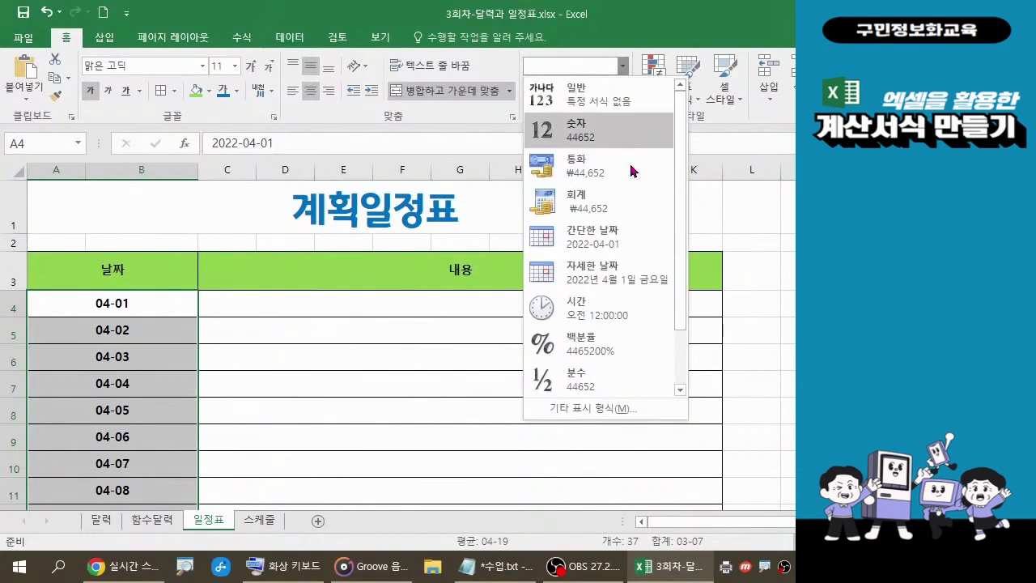
left_click(614, 283)
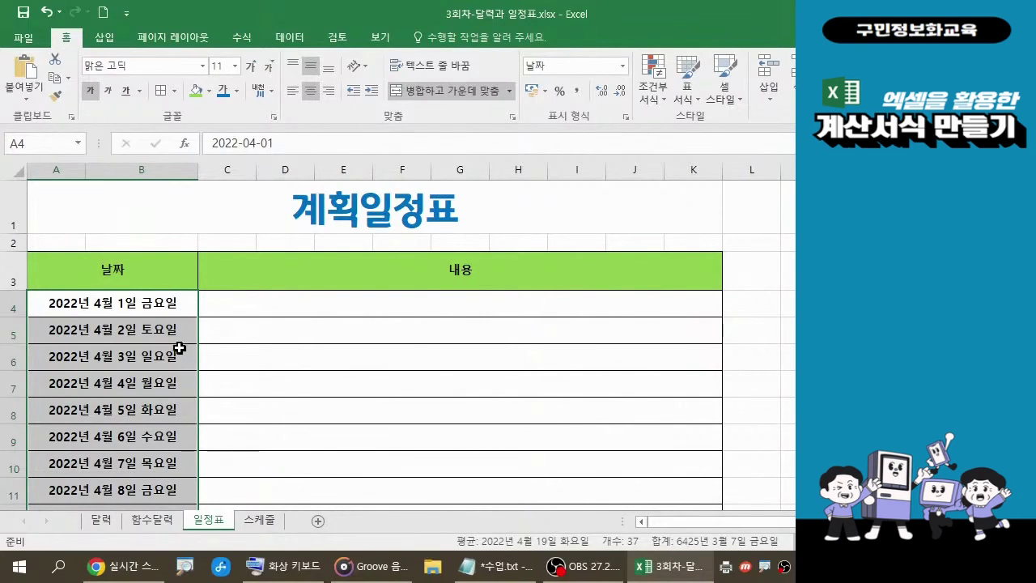
left_click(642, 218)
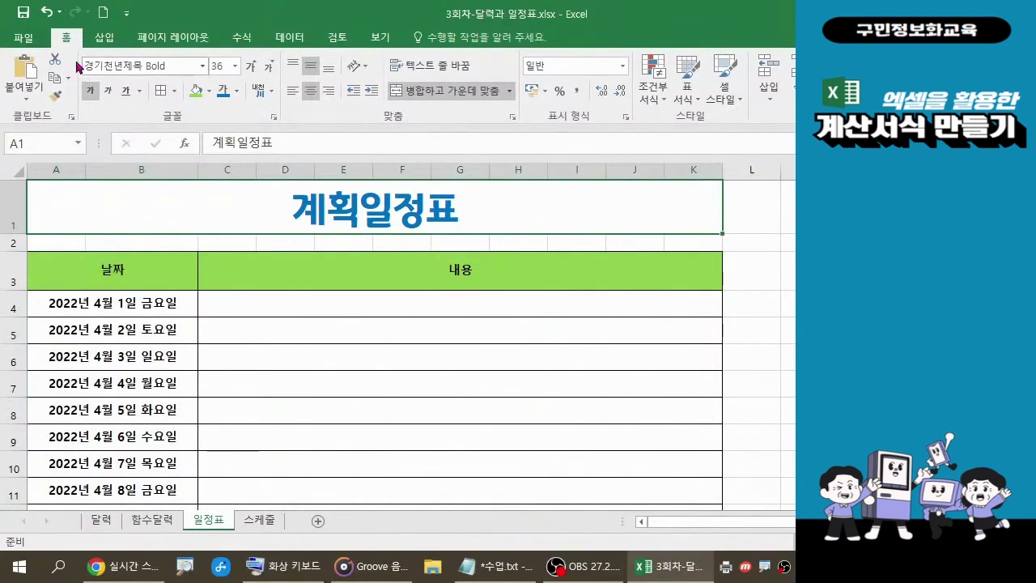
left_click(26, 17)
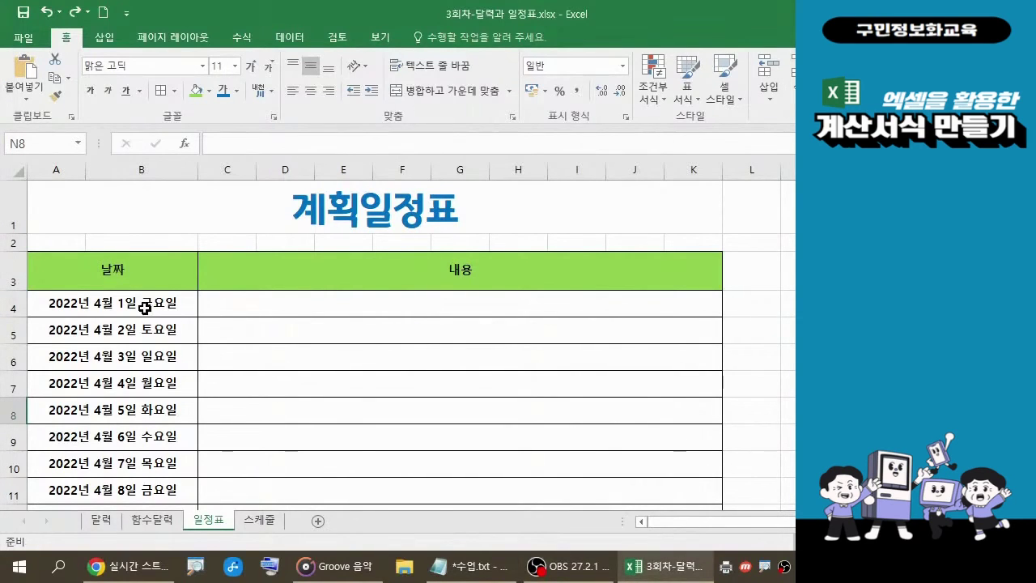
Select all dates in rows 4 through 40 of the 날짜 column.
left_click_drag(144, 307, 143, 465)
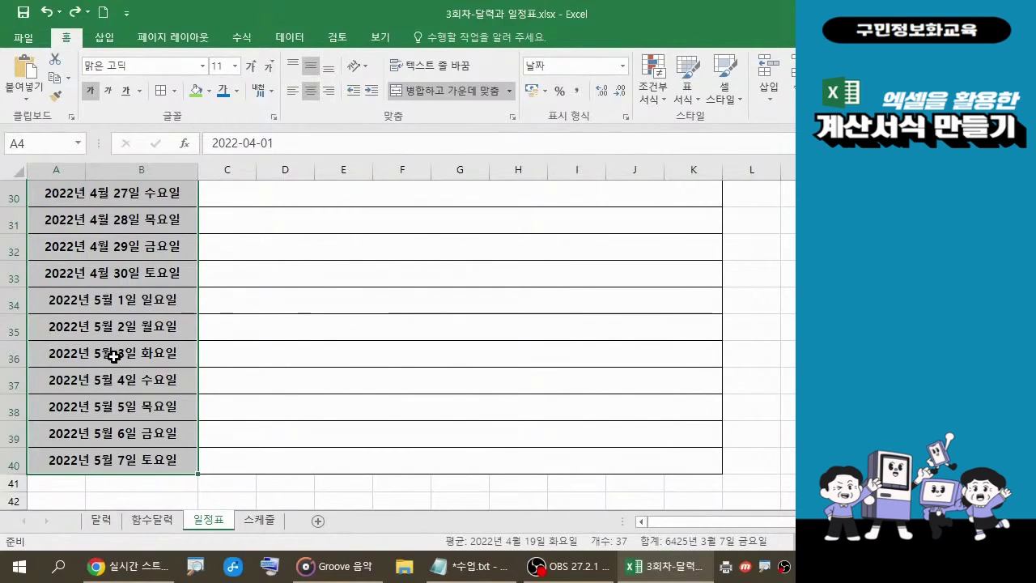
scroll(113, 356, "up", 3)
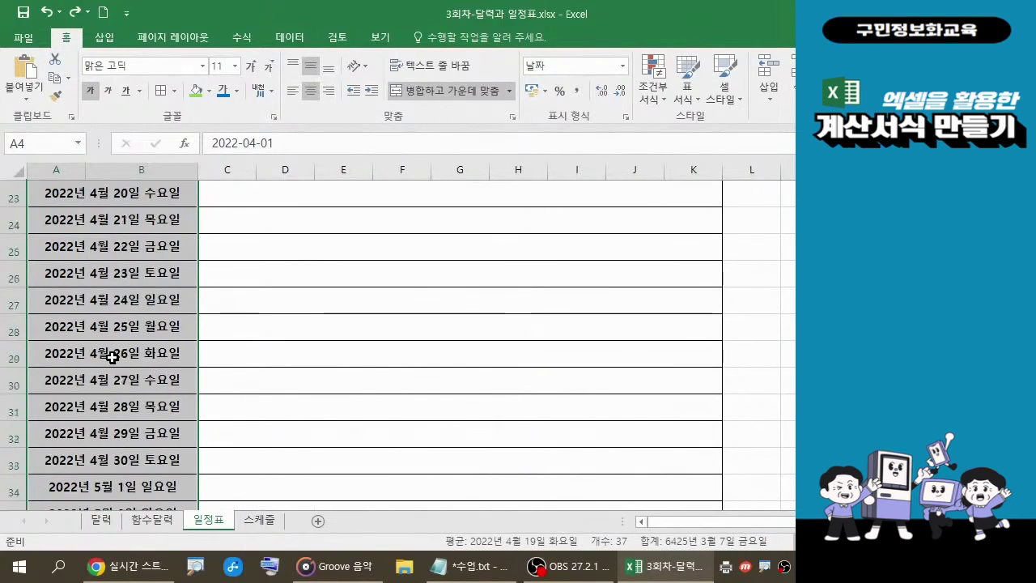
scroll(112, 356, "up", 7)
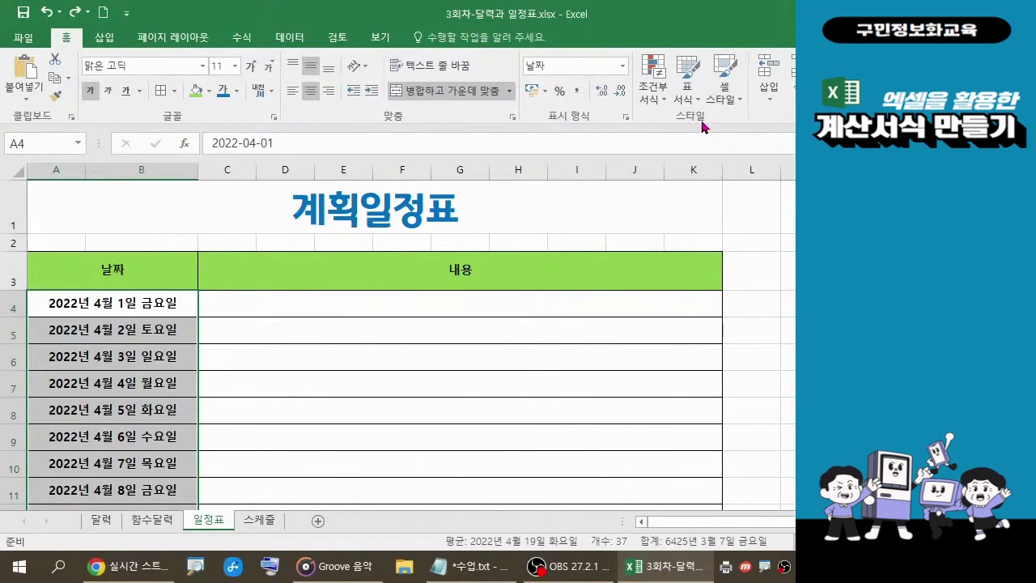
left_click(666, 106)
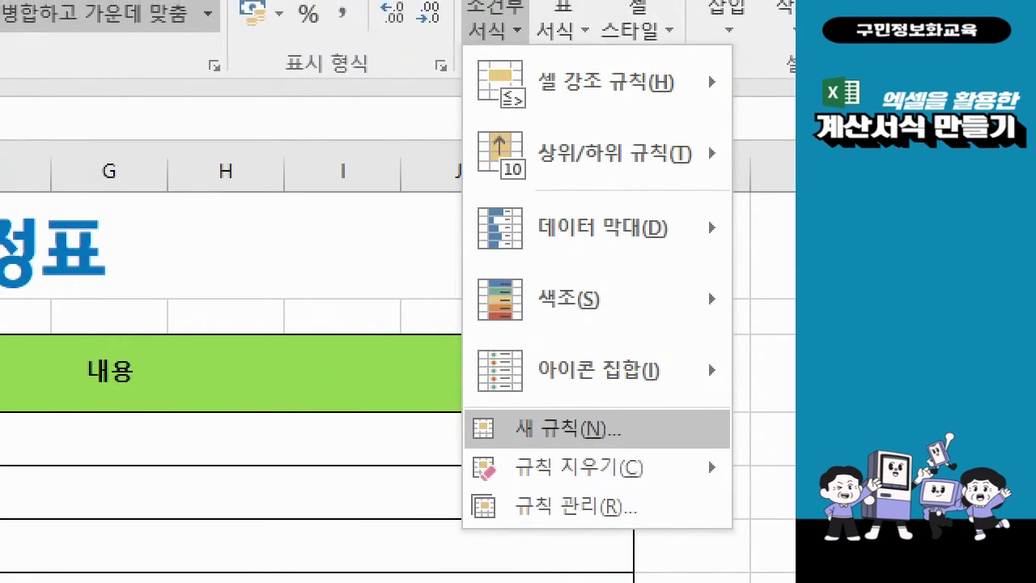
key("Escape")
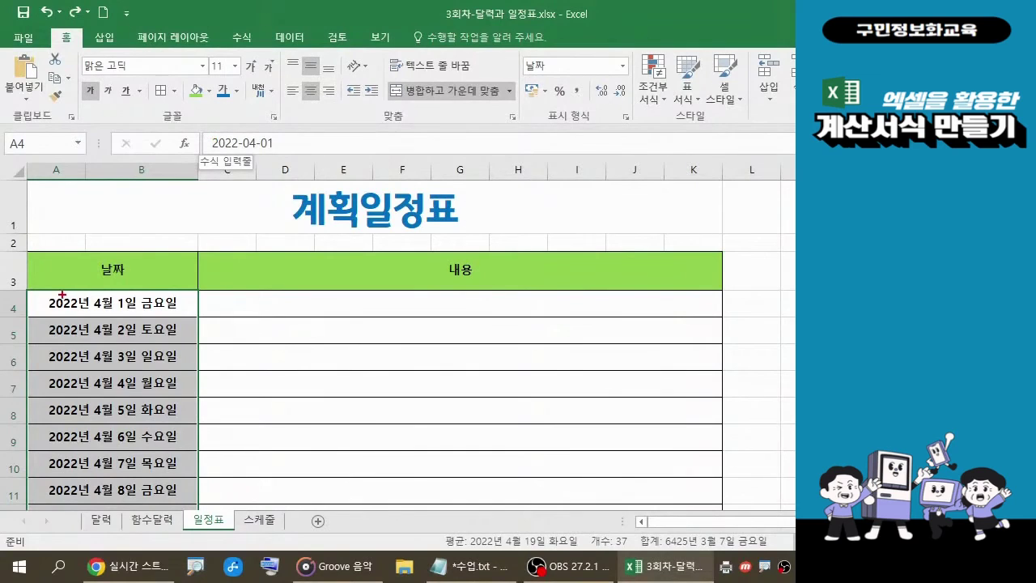
mouse_move(28, 284)
left_mouse_down()
mouse_move(143, 324)
mouse_move(204, 504)
mouse_move(202, 556)
left_mouse_up()
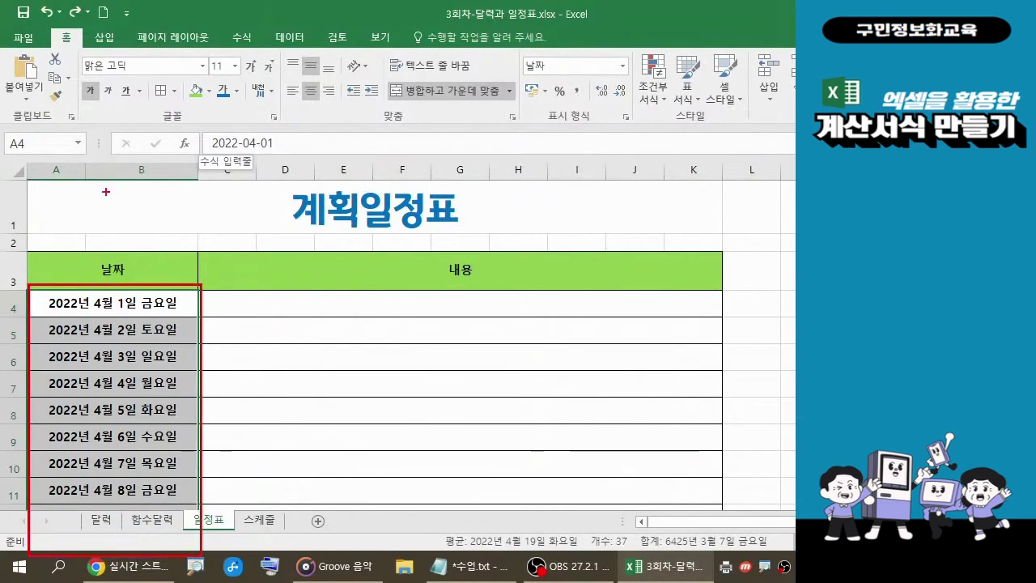
mouse_move(623, 46)
left_mouse_down()
mouse_move(659, 63)
mouse_move(680, 125)
mouse_move(654, 92)
mouse_move(665, 103)
mouse_move(618, 185)
left_mouse_up()
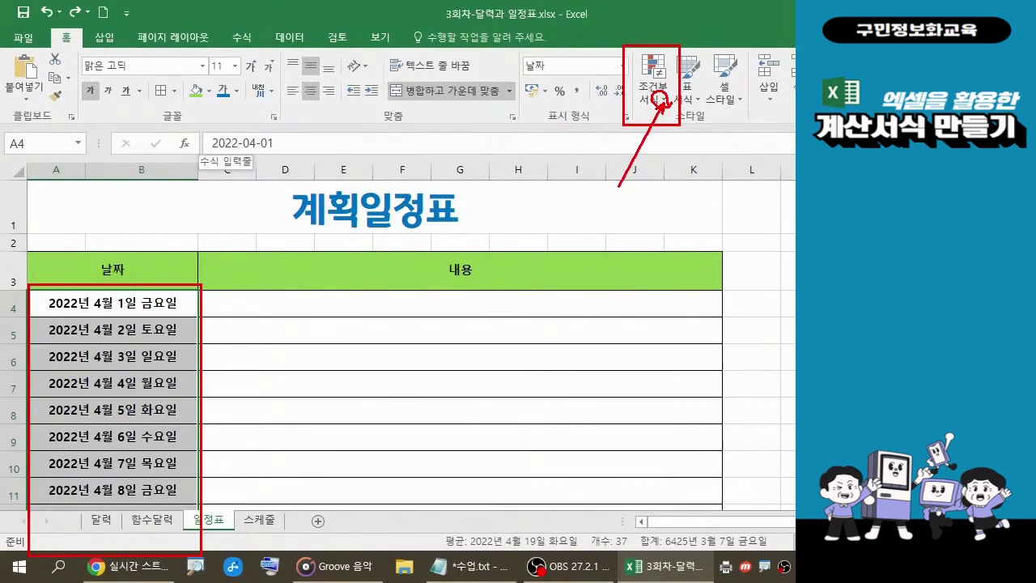
key("Escape")
Create a new conditional formatting rule for the selected dates, using the rule type that determines cells with a formula.
left_click(661, 104)
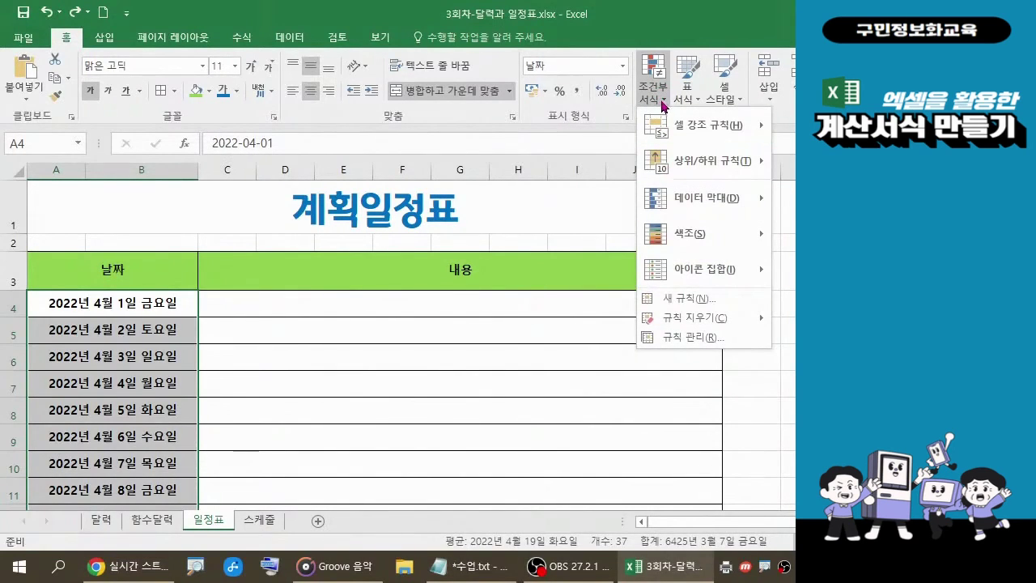
left_click(690, 300)
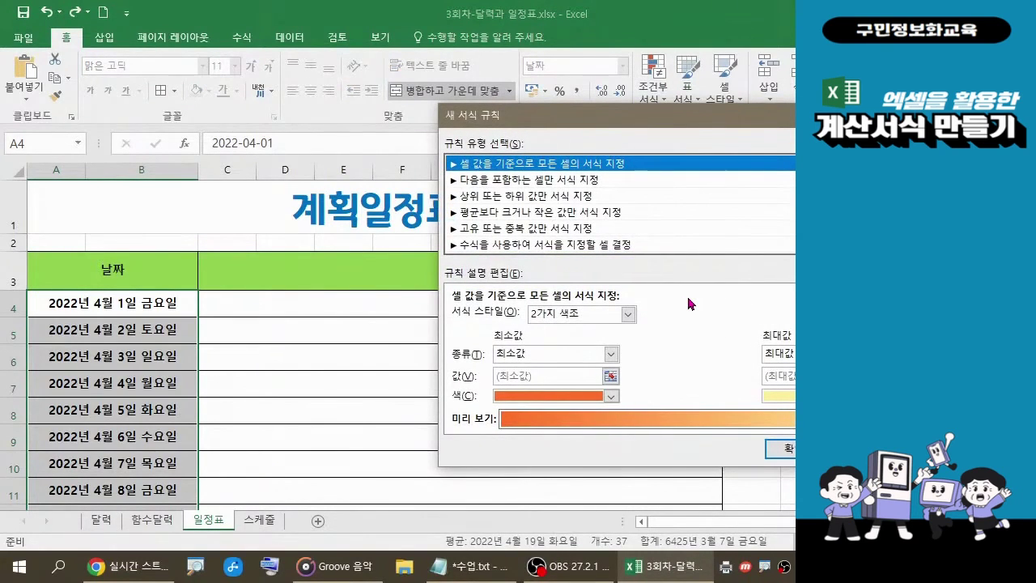
left_click(532, 248)
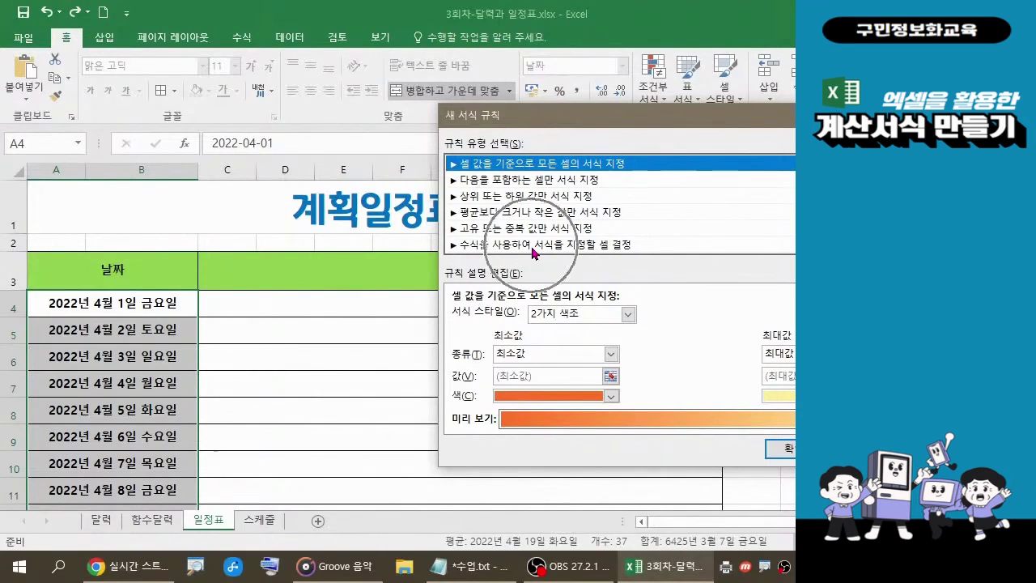
left_click(492, 251)
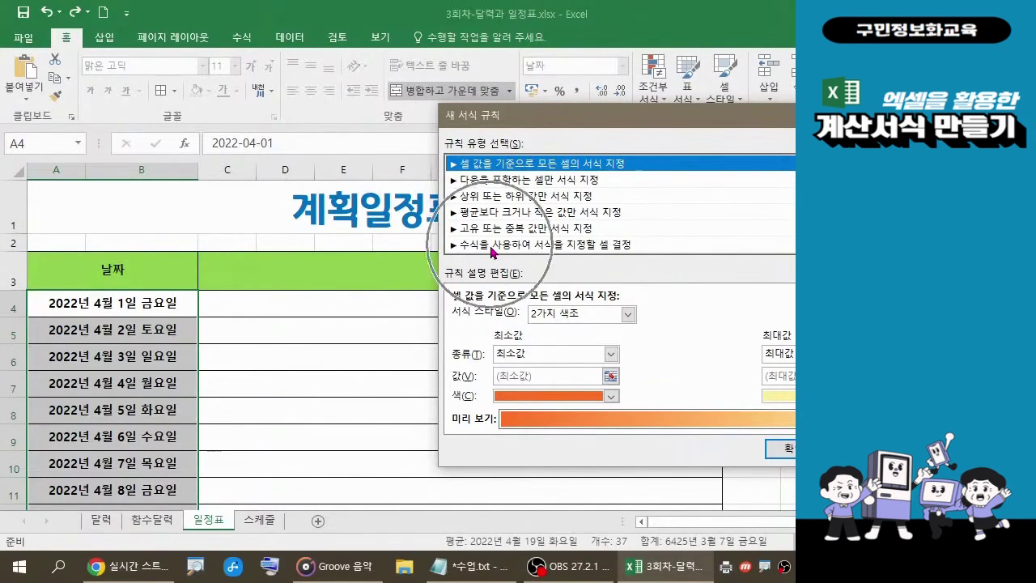
key("ctrl")
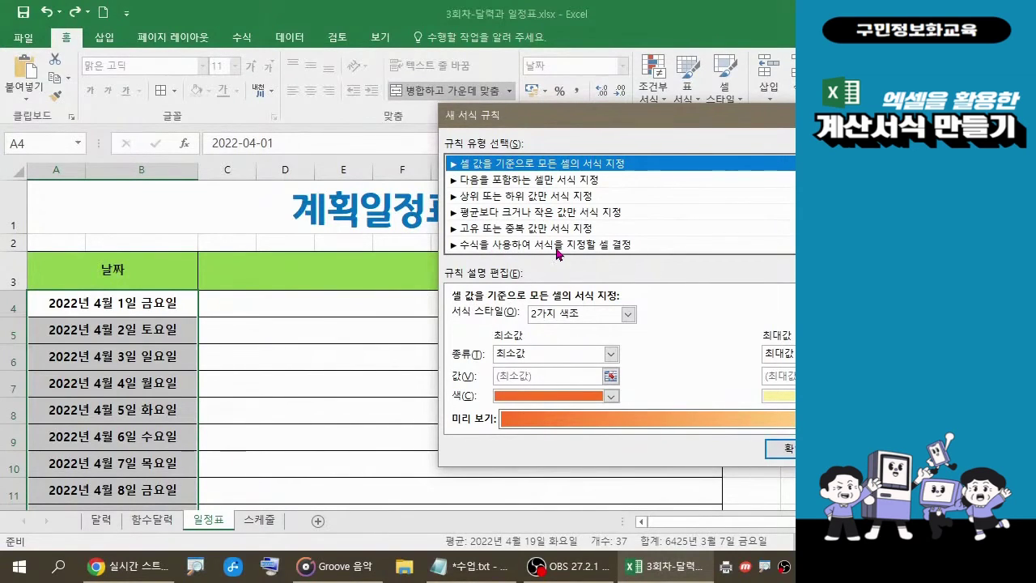
left_click(557, 245)
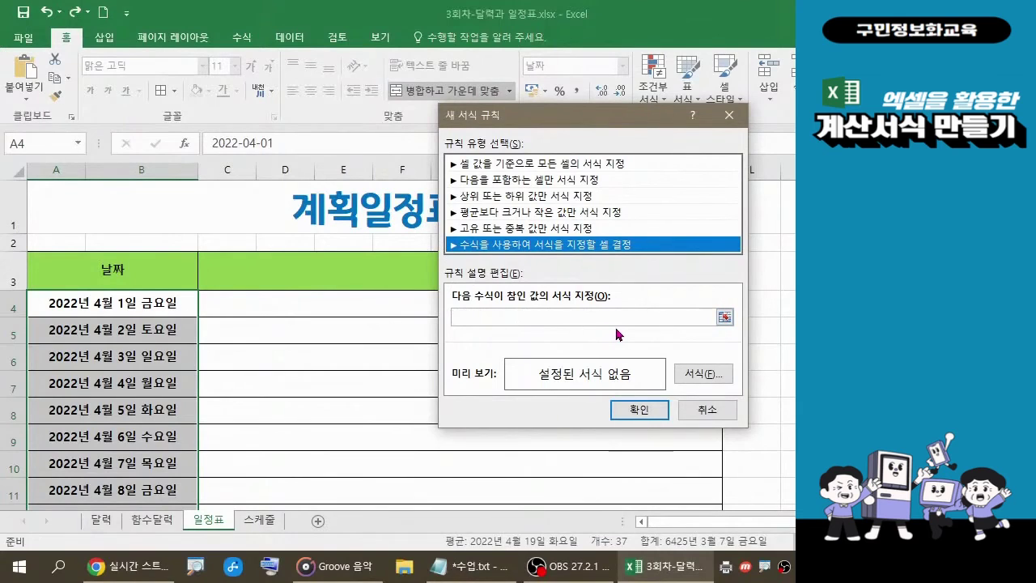
Begin the rule's formula with =MONTH(A4), using a relative reference to the first date cell.
left_click(493, 316)
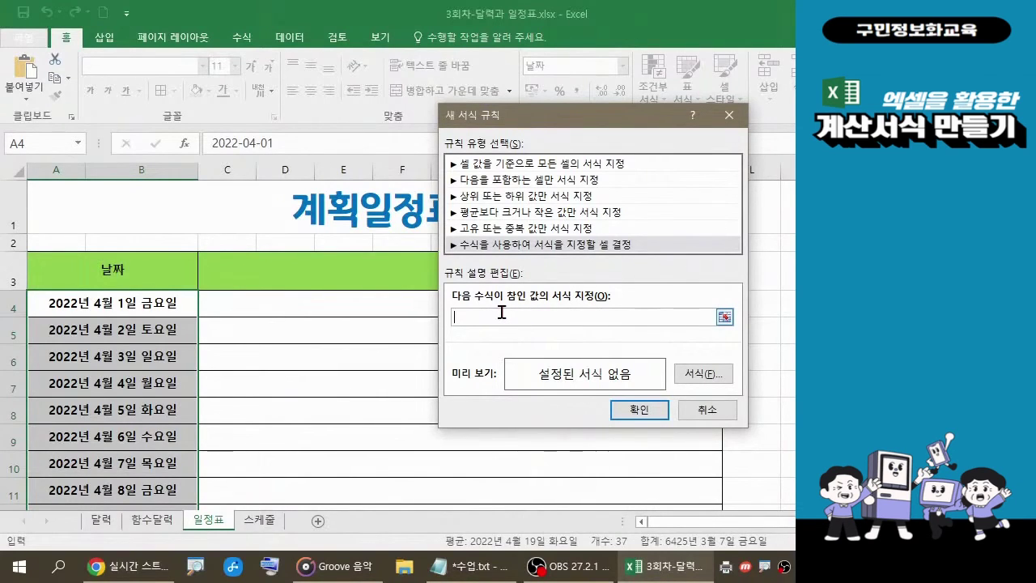
type("=")
type("MONTH")
type("(")
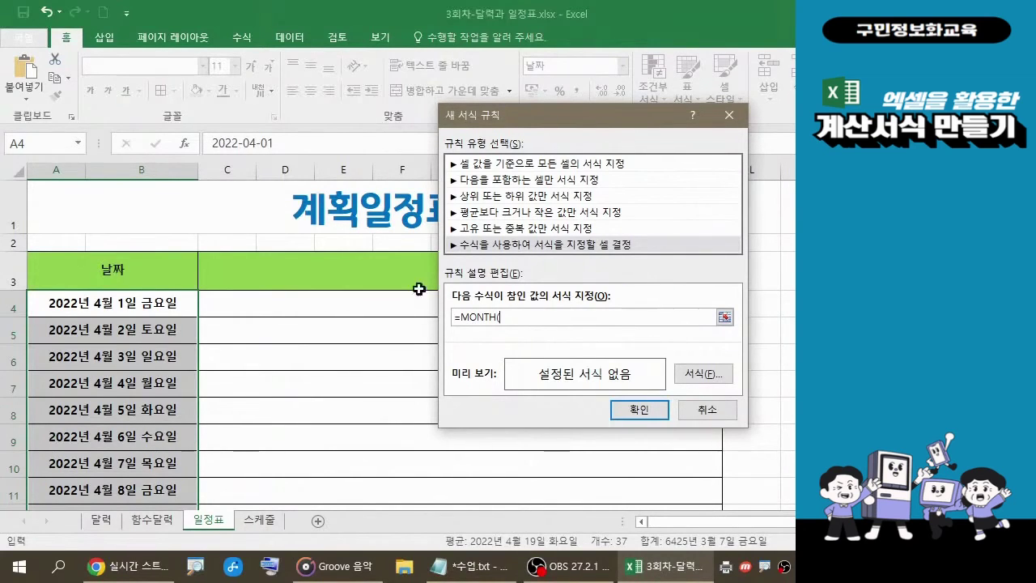
left_click(130, 309)
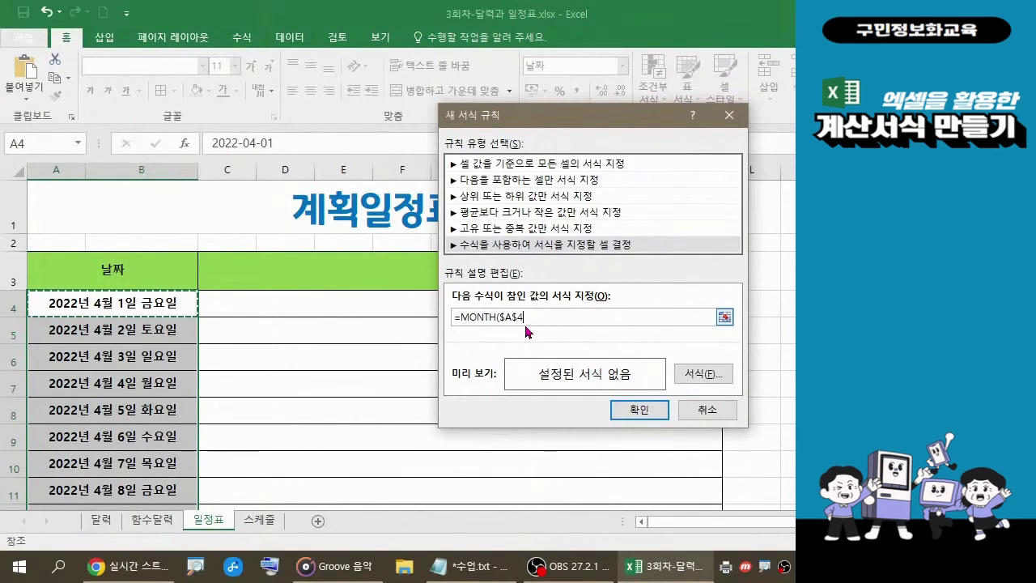
key("F4")
key("F4")
key("F4")
type(")")
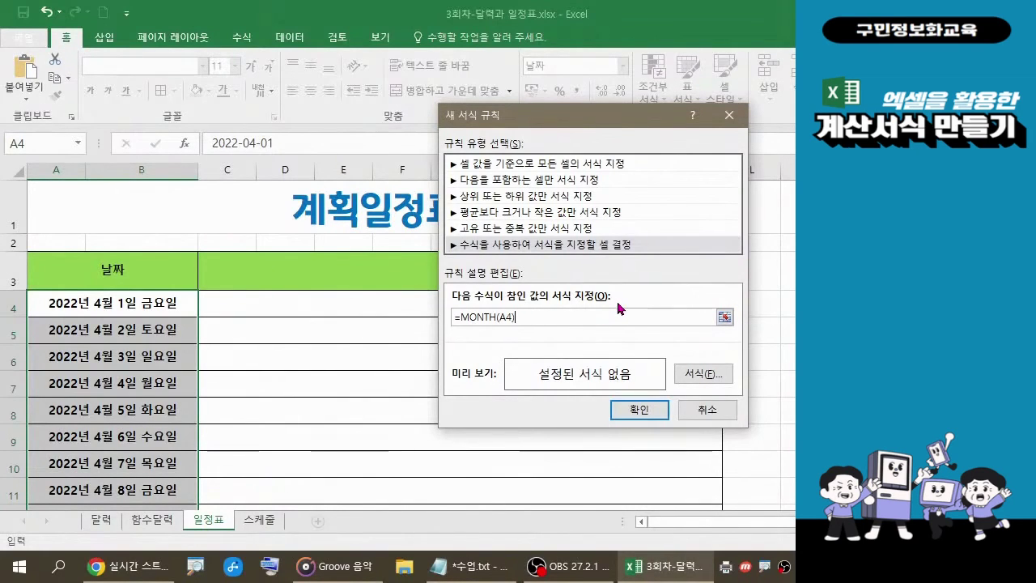
Extend the rule's formula with the not-equal comparison <>MONTH(A4), keeping the second A4 reference relative.
type("<>")
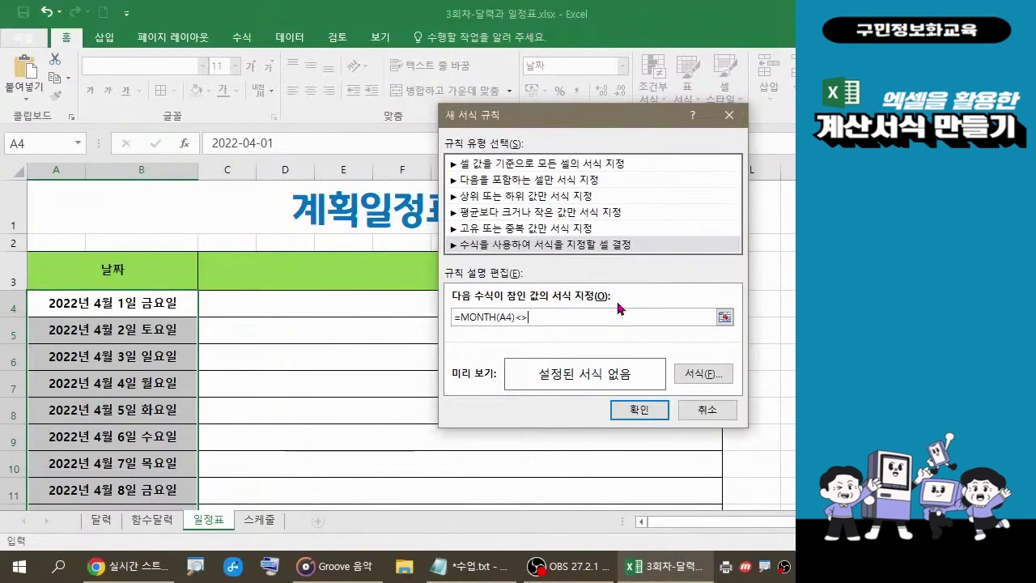
type("MONTH(")
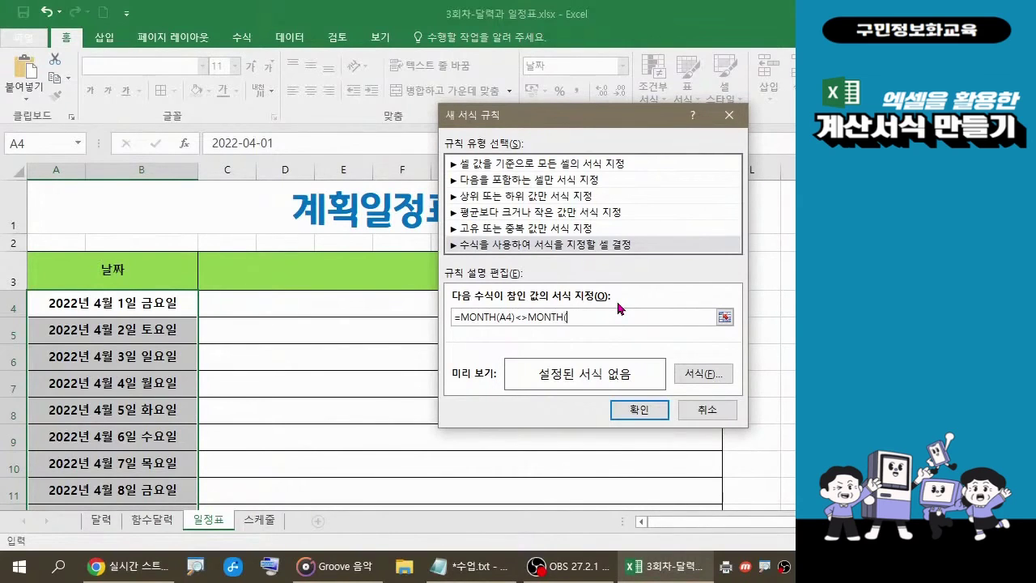
left_click(136, 306)
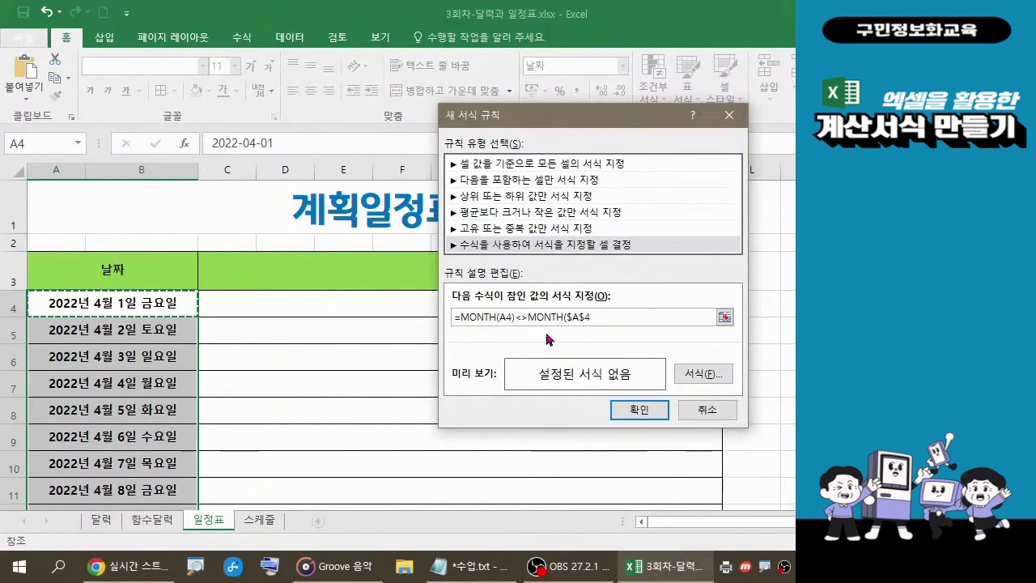
key("F4")
key("F4")
key("F4")
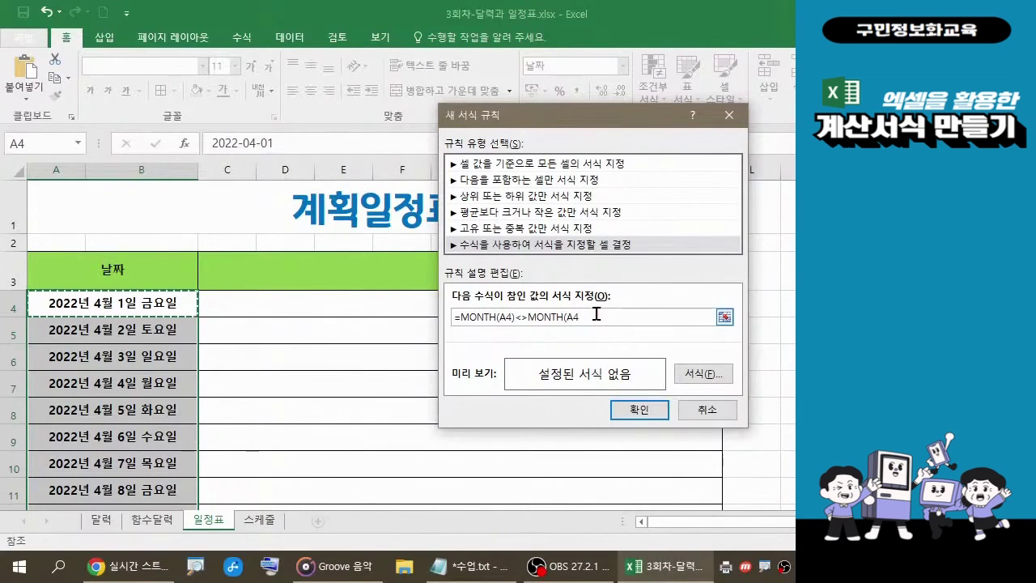
type(")")
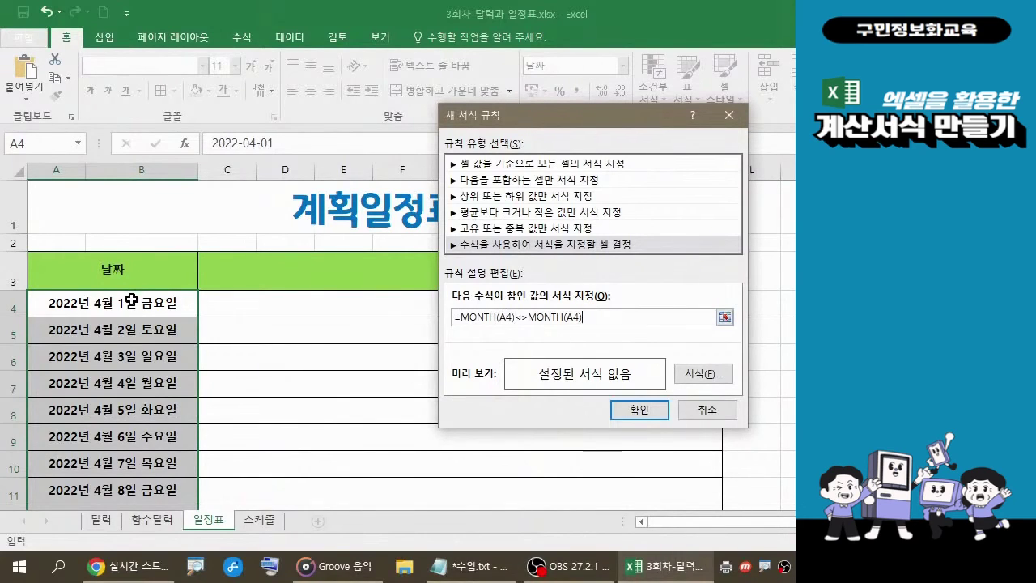
Make the formula's first reference absolute so that it reads =MONTH($A$4)<>MONTH(A4).
left_click(506, 318)
key("F4")
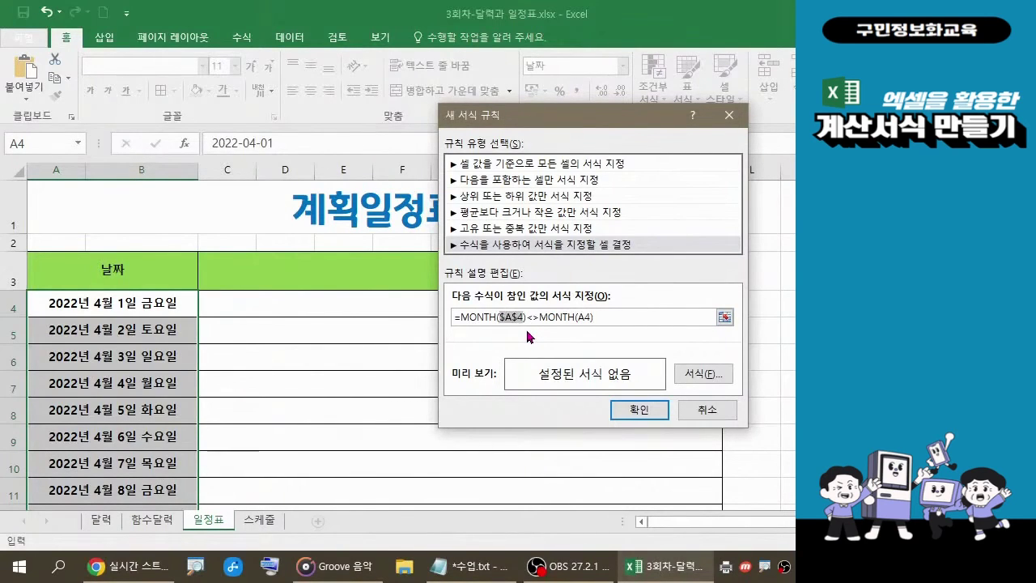
left_click(675, 317)
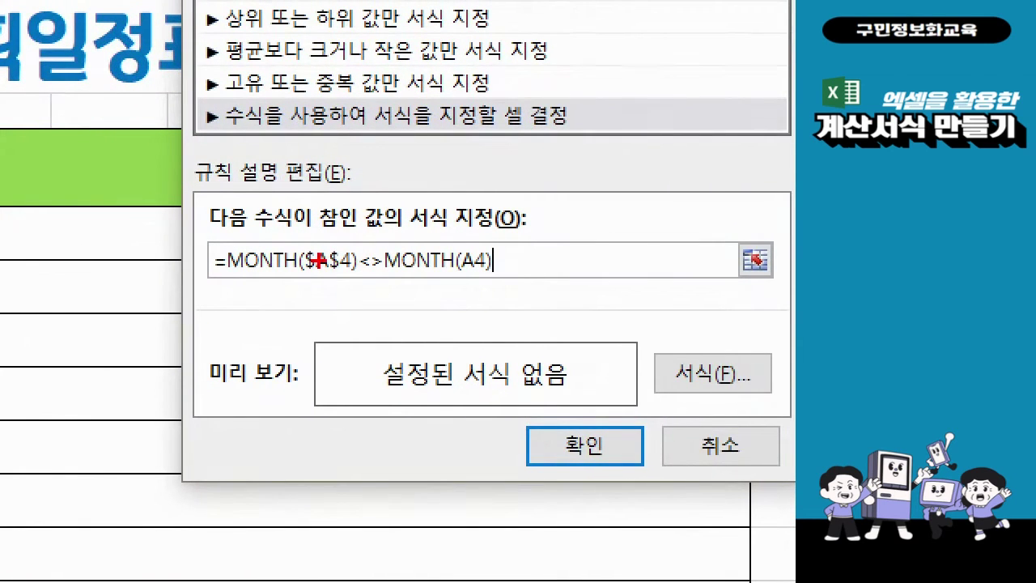
mouse_move(196, 230)
left_mouse_down()
mouse_move(527, 287)
mouse_move(541, 304)
left_mouse_up()
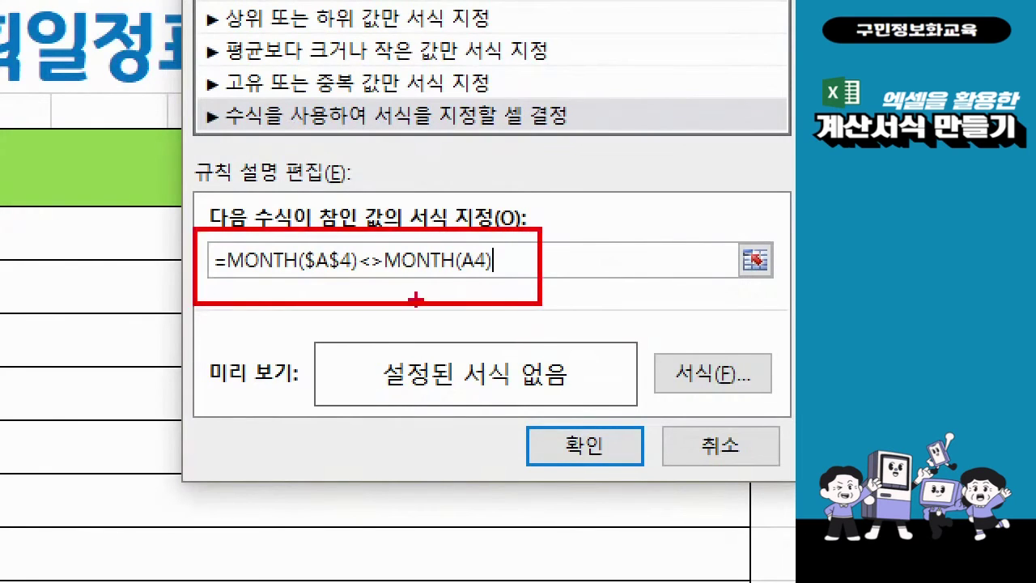
mouse_move(222, 287)
left_mouse_down()
mouse_move(97, 370)
mouse_move(85, 389)
left_mouse_up()
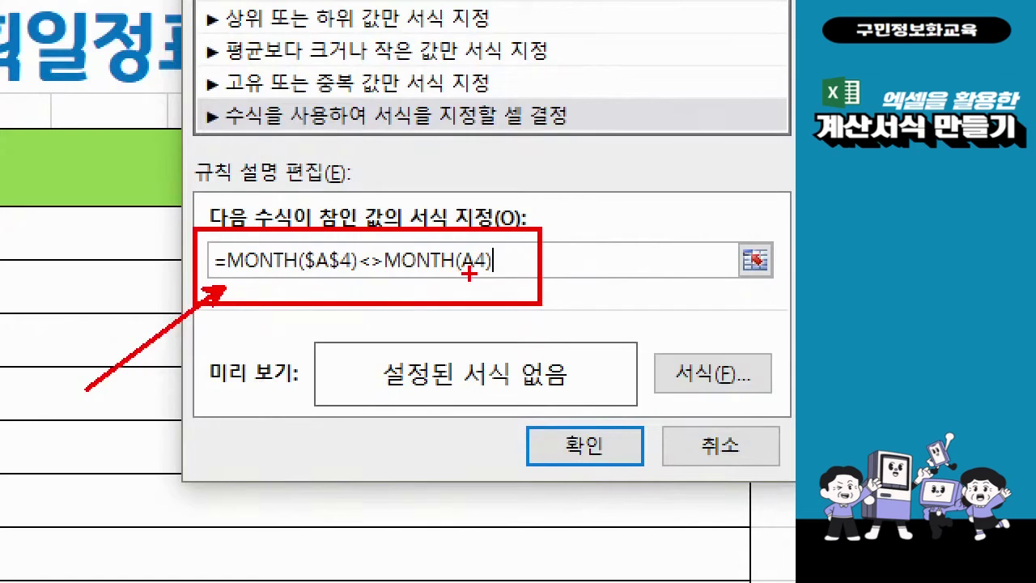
mouse_move(737, 395)
left_mouse_down()
mouse_move(658, 393)
mouse_move(664, 322)
mouse_move(721, 354)
mouse_move(706, 397)
mouse_move(696, 395)
left_mouse_up()
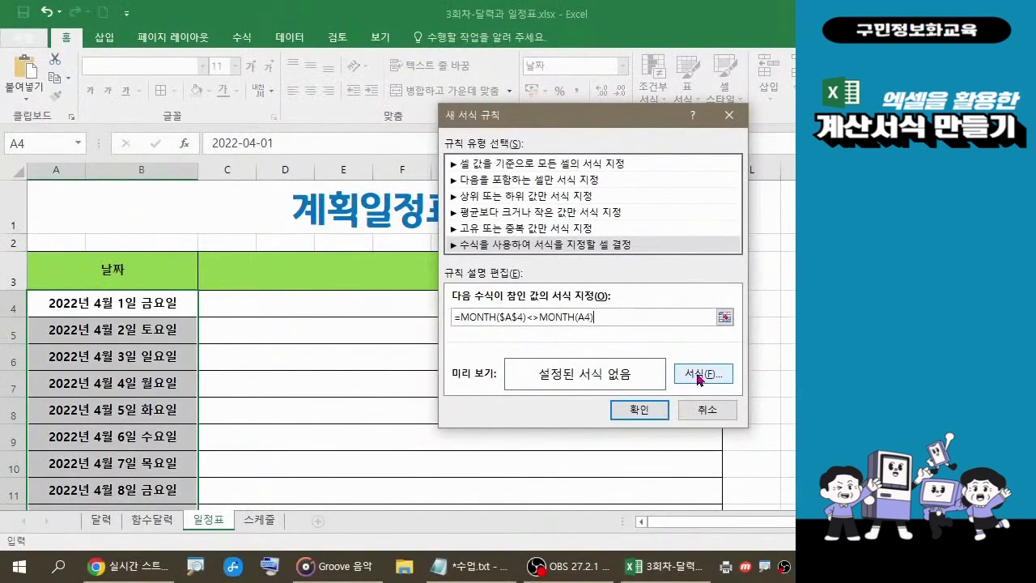
Set the rule's format to a light gray font color from the theme colors.
left_click(700, 380)
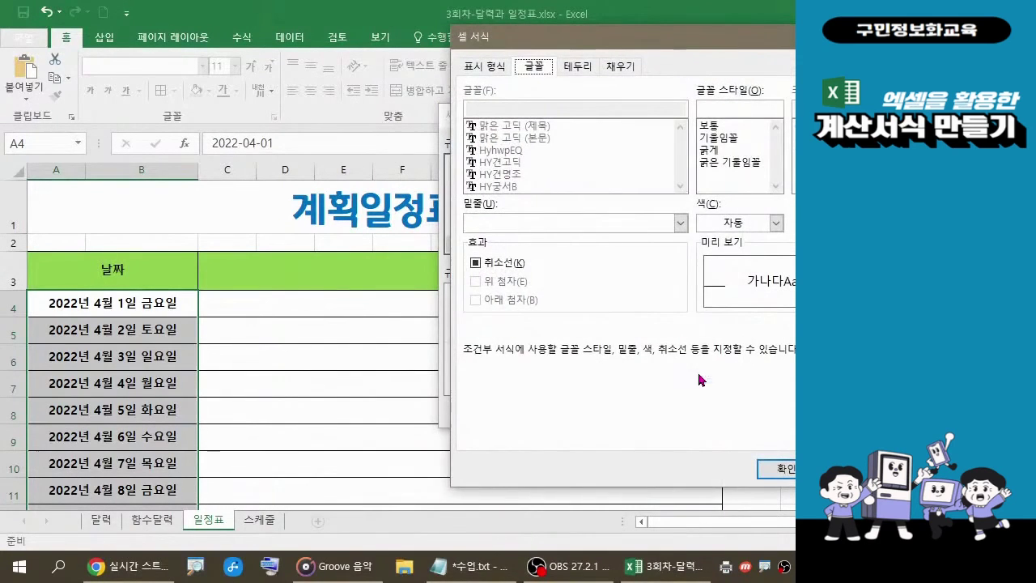
left_click_drag(662, 37, 493, 43)
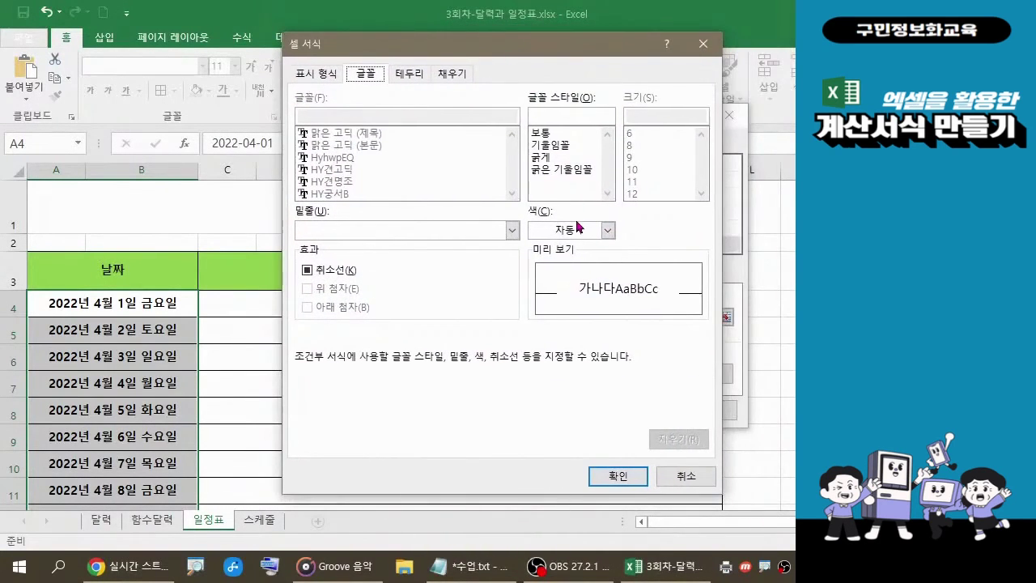
left_click(607, 230)
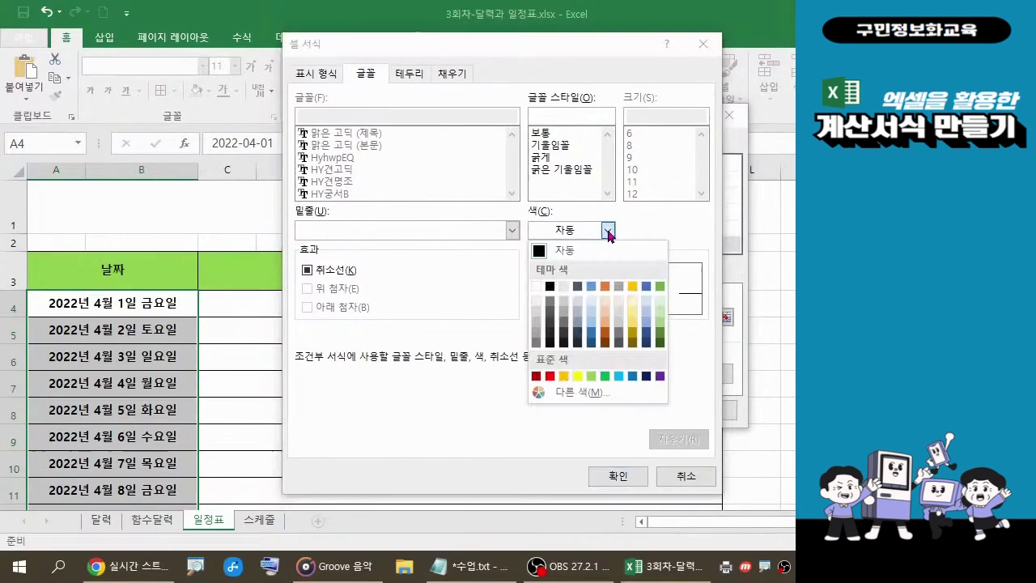
left_click(538, 316)
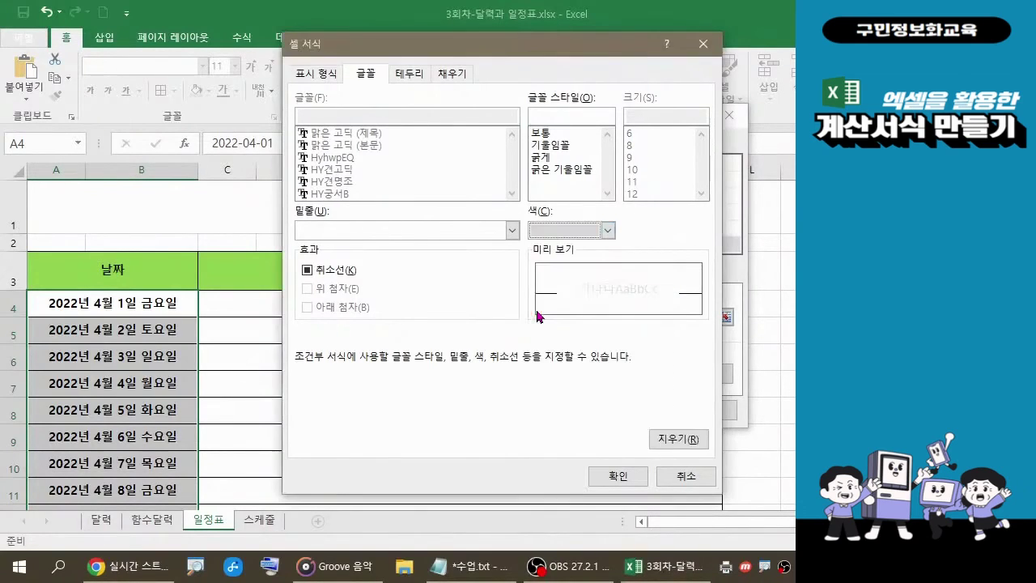
left_click(602, 298)
left_click(602, 298)
left_click(602, 478)
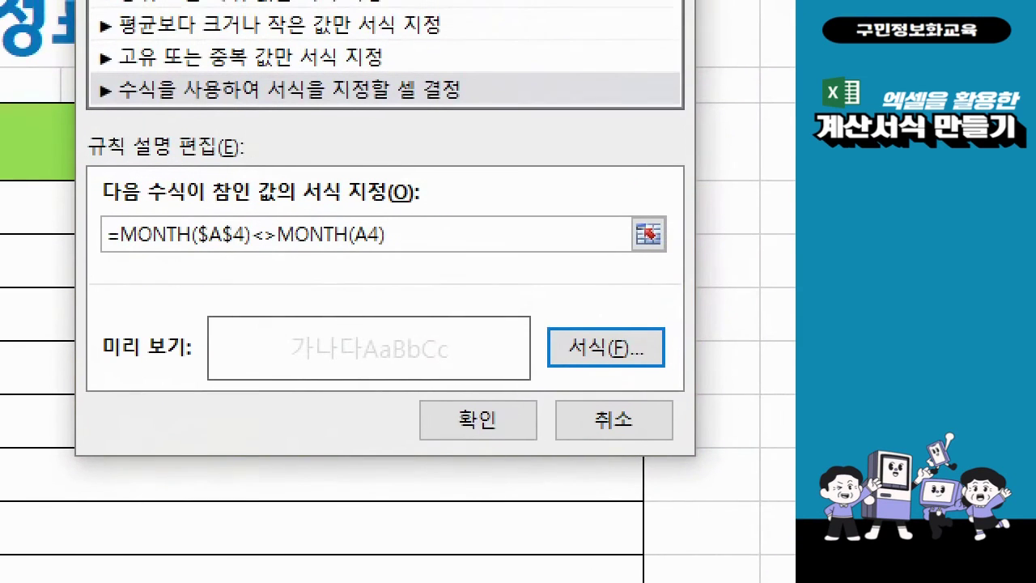
left_click(518, 292)
left_click_drag(62, 212, 418, 269)
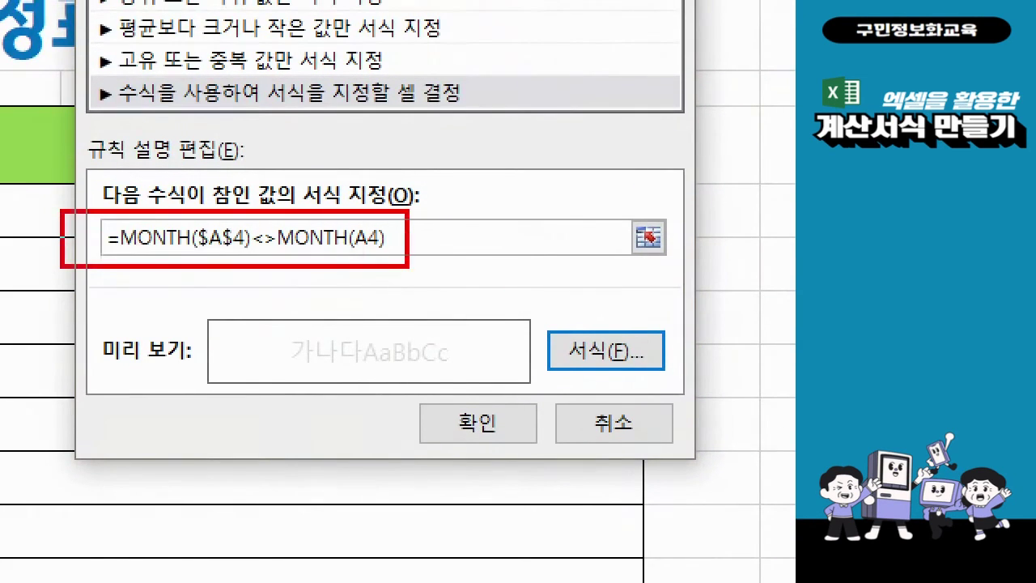
left_click_drag(260, 328, 477, 376)
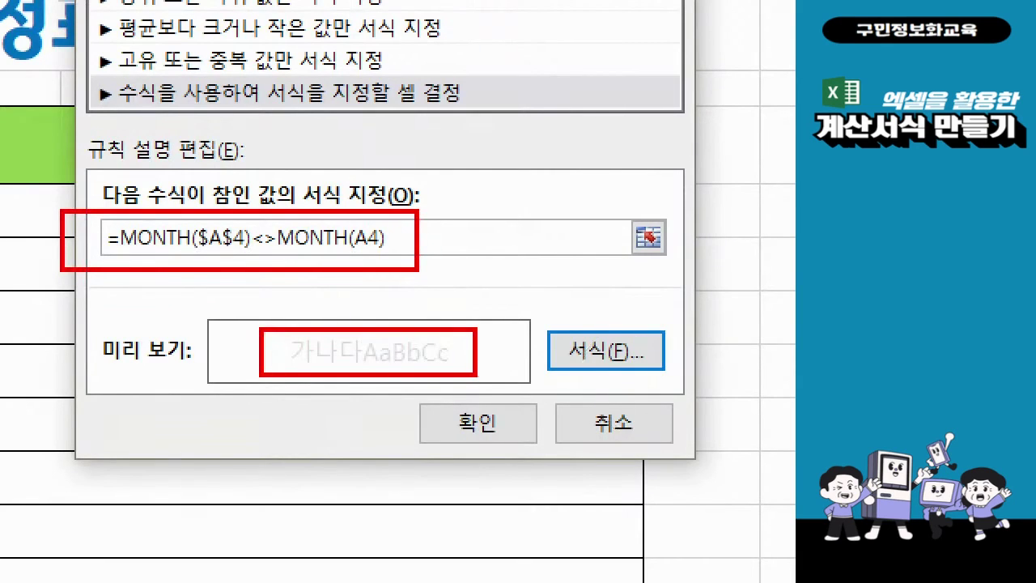
mouse_move(505, 452)
left_mouse_down()
mouse_move(442, 437)
mouse_move(465, 387)
mouse_move(507, 414)
mouse_move(504, 450)
left_mouse_up()
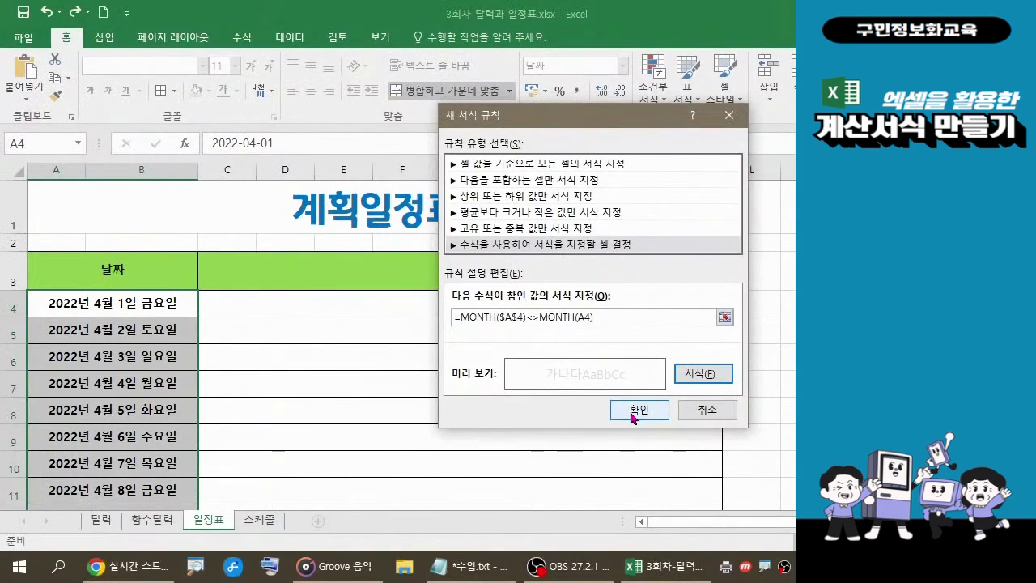
Apply the new formatting rule to the selected dates and check the 날짜 column down to row 40.
left_click(633, 414)
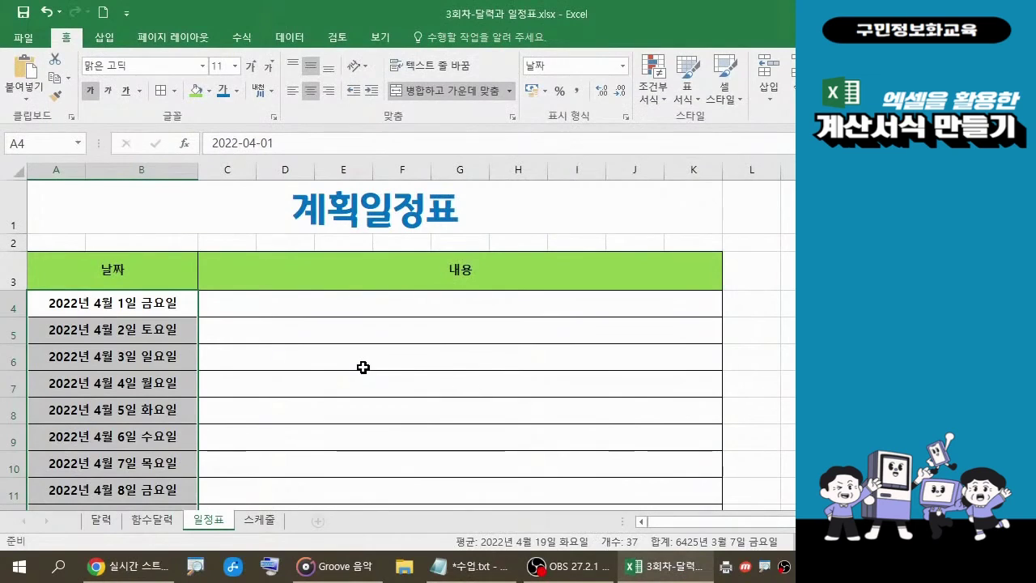
scroll(364, 368, "down", 5)
scroll(364, 368, "down", 5)
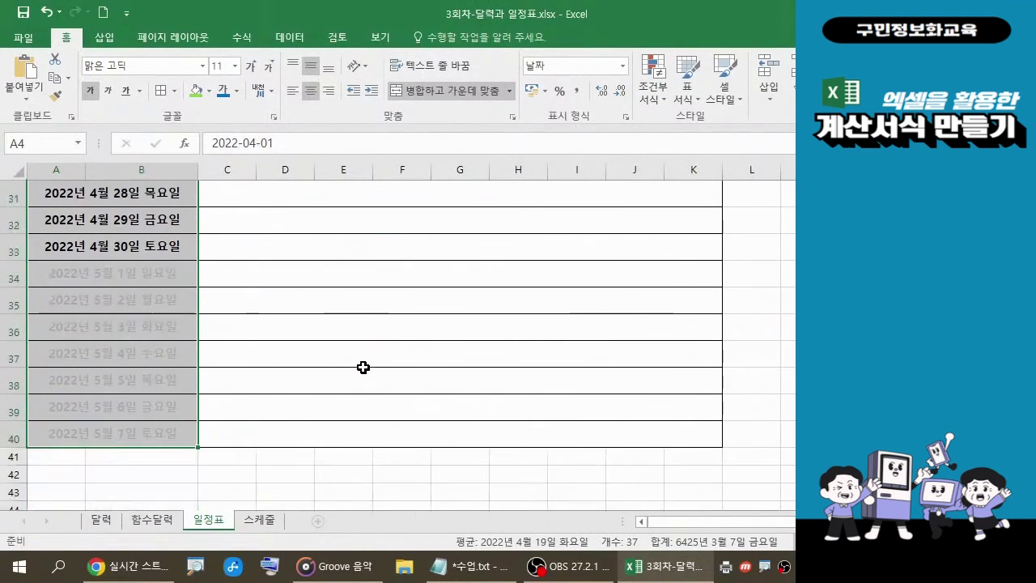
scroll(321, 356, "up", 1)
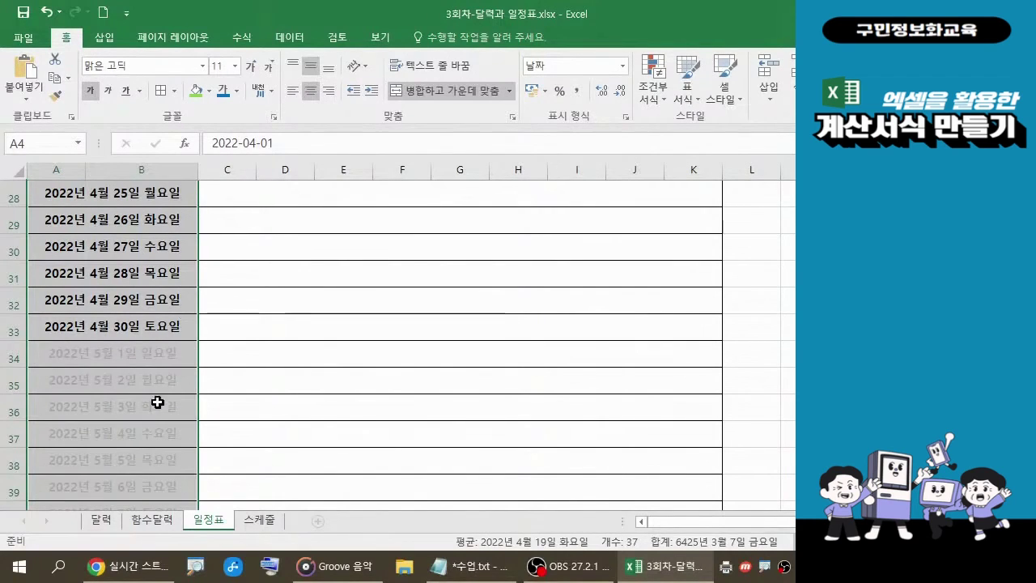
left_click(388, 437)
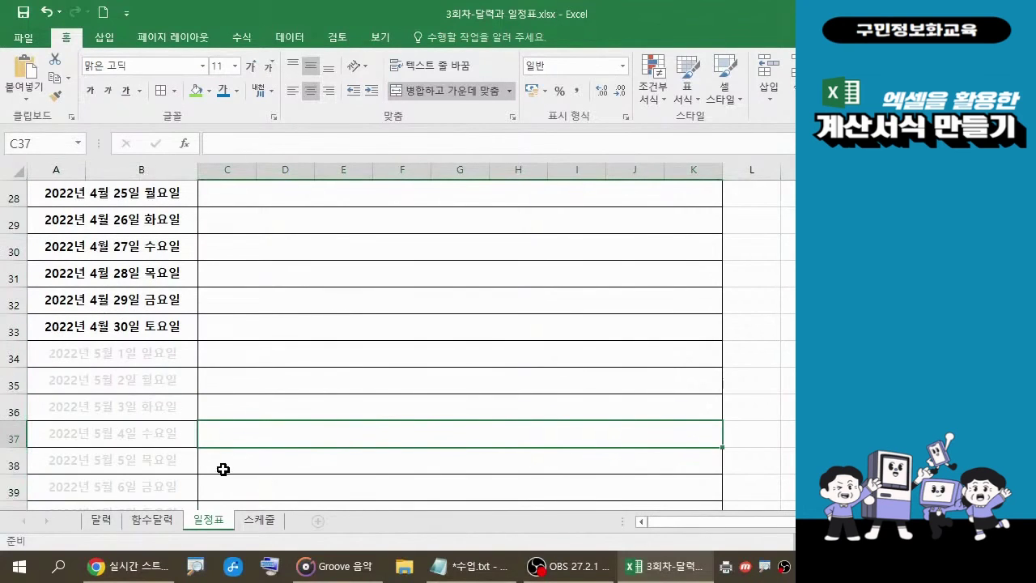
scroll(224, 469, "up", 9)
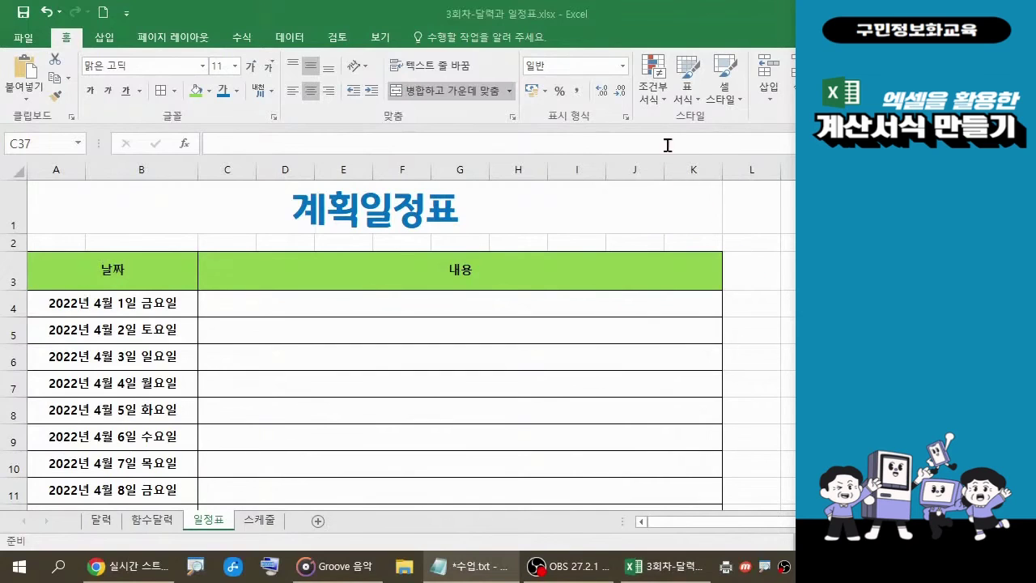
left_click(663, 103)
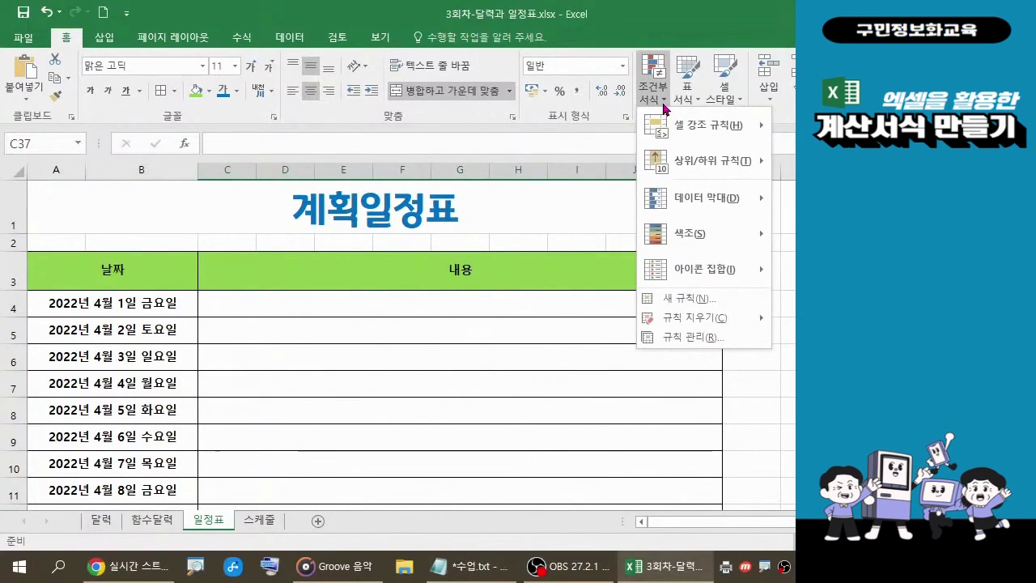
left_click(688, 340)
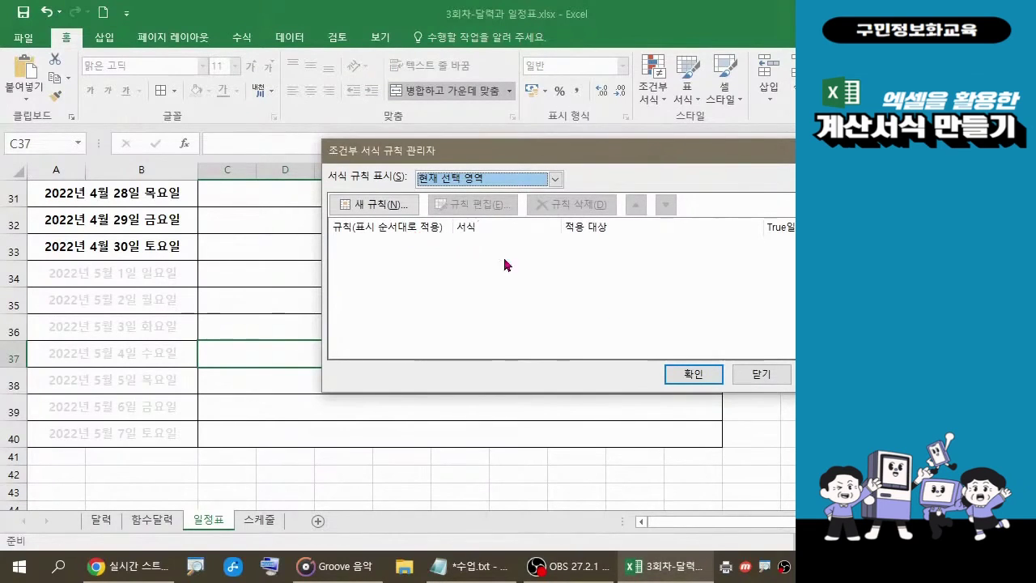
left_click(693, 374)
scroll(541, 401, "up", 3)
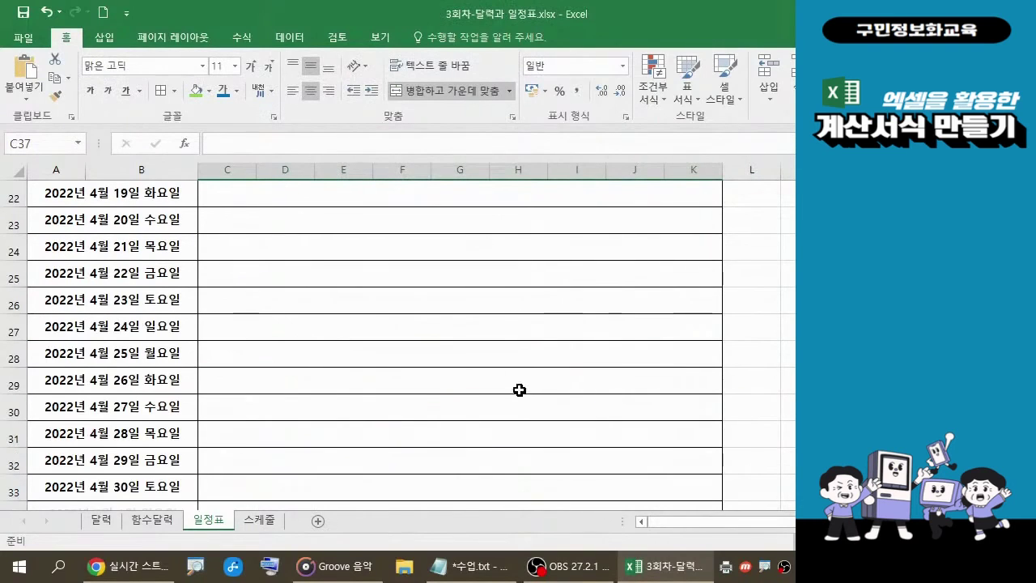
scroll(138, 328, "up", 6)
scroll(116, 332, "up", 1)
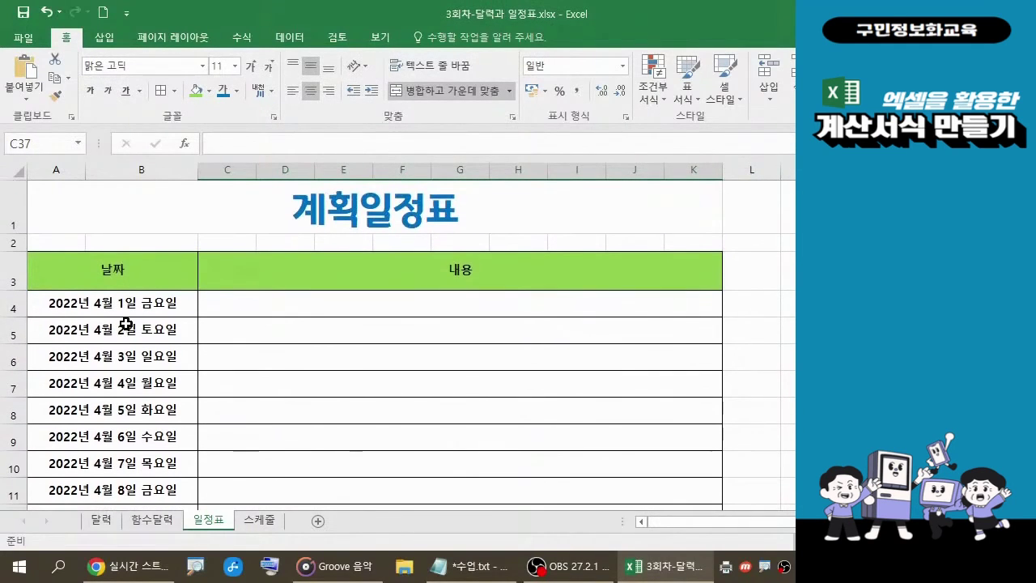
Review the formula of the existing conditional formatting rule on the dates in A4:B40 without changing it.
left_click_drag(132, 303, 114, 463)
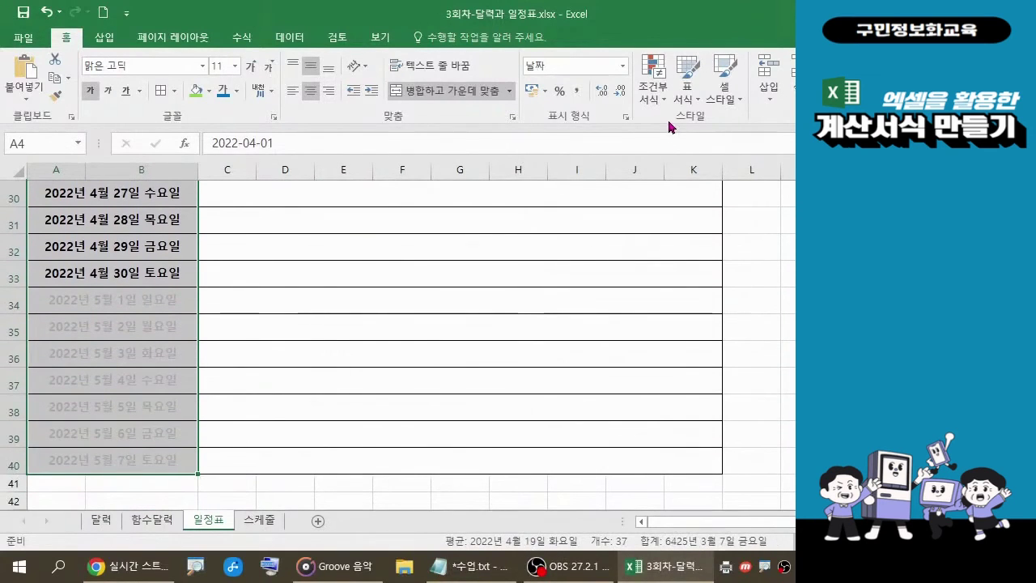
left_click(660, 93)
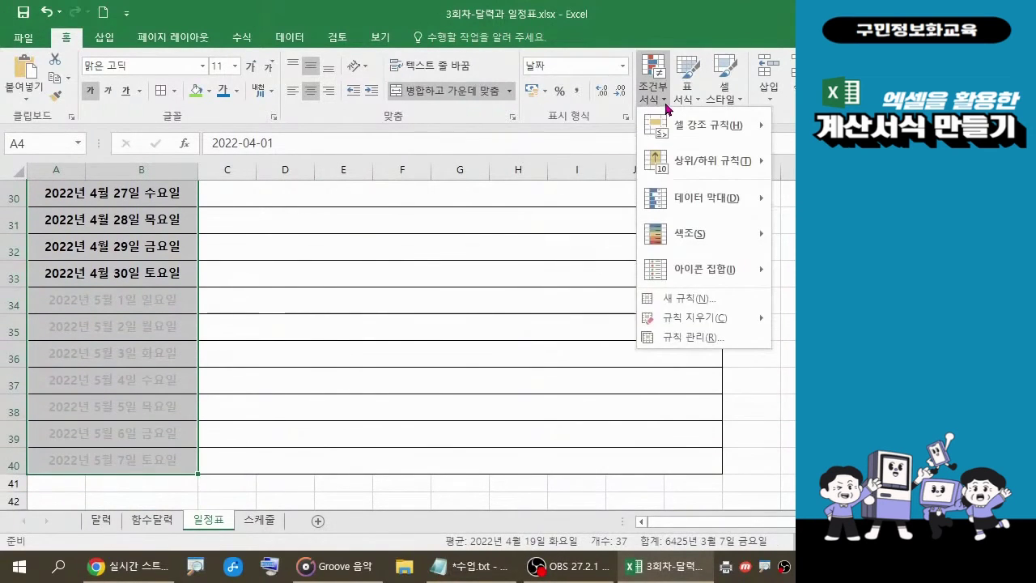
left_click(687, 339)
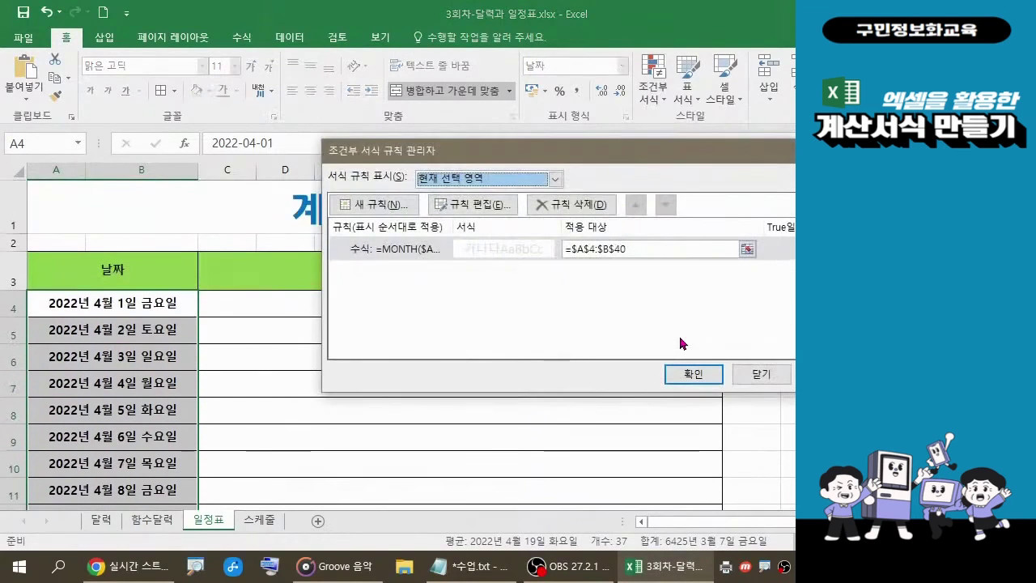
left_click(476, 211)
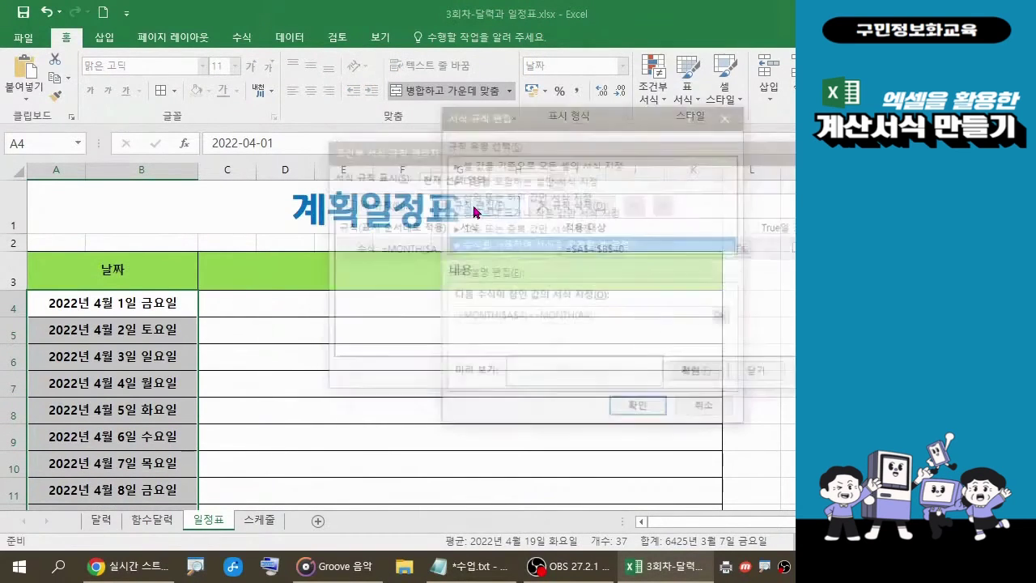
left_click_drag(605, 315, 449, 324)
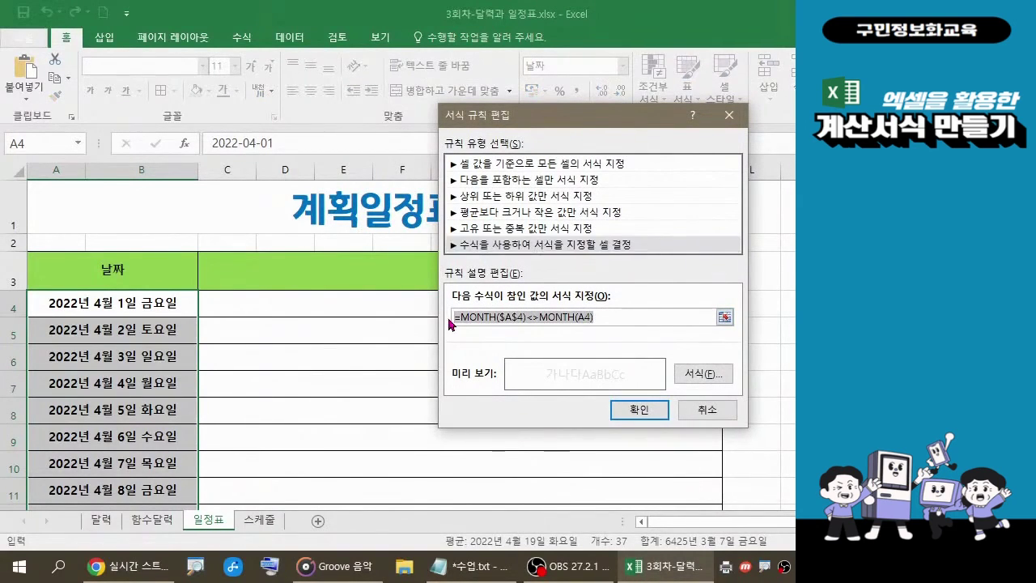
left_click(637, 410)
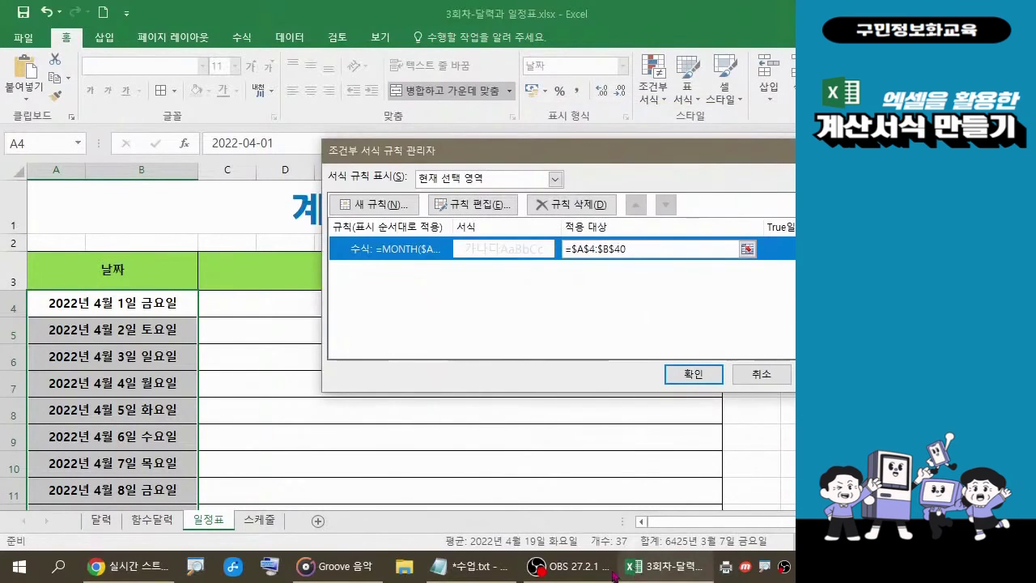
left_click(693, 374)
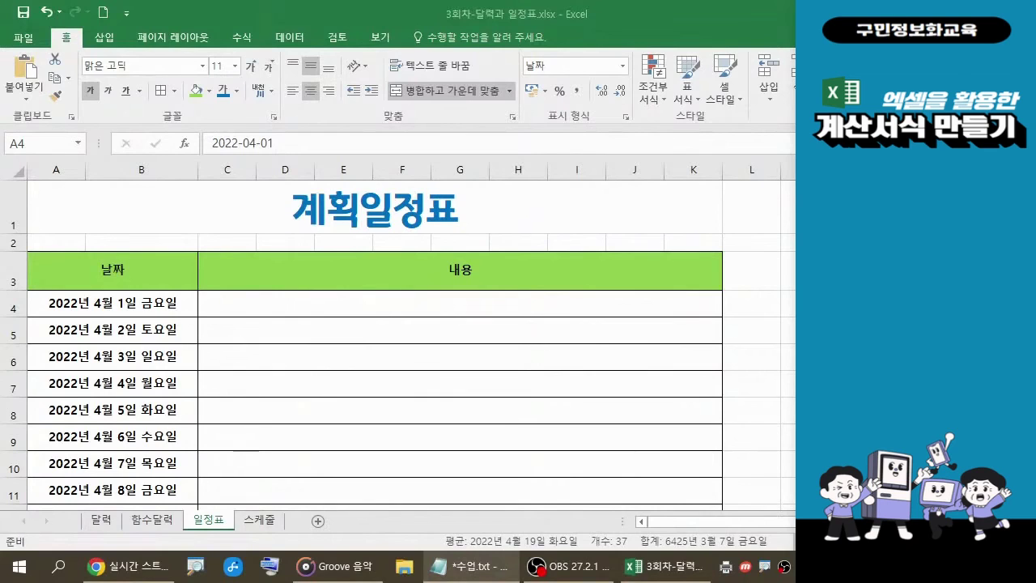
Select the April dates from 4월 30일 up to 4월 1일 and start a new formula-based conditional formatting rule for them.
left_click(131, 305)
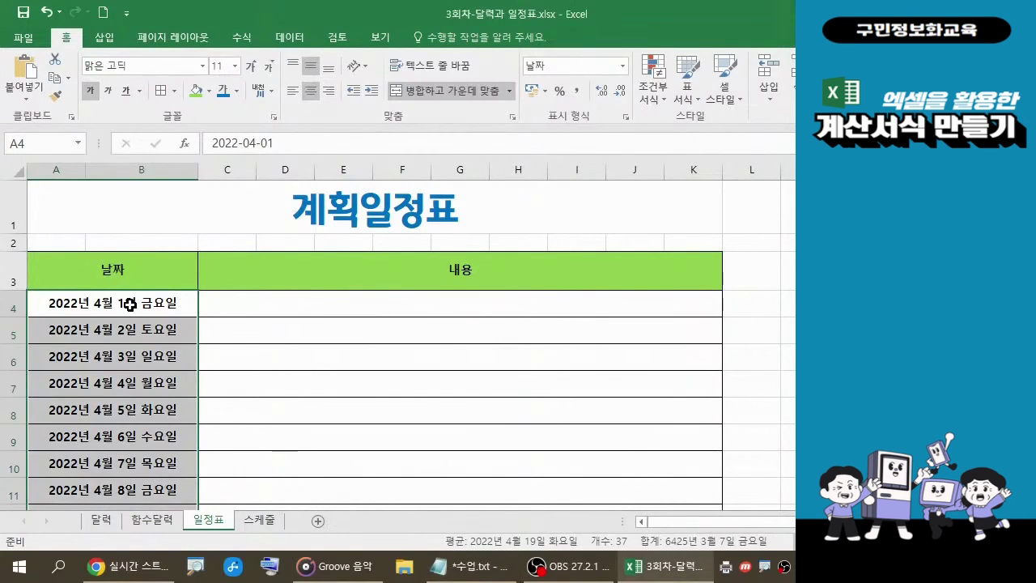
scroll(129, 324, "down", 11)
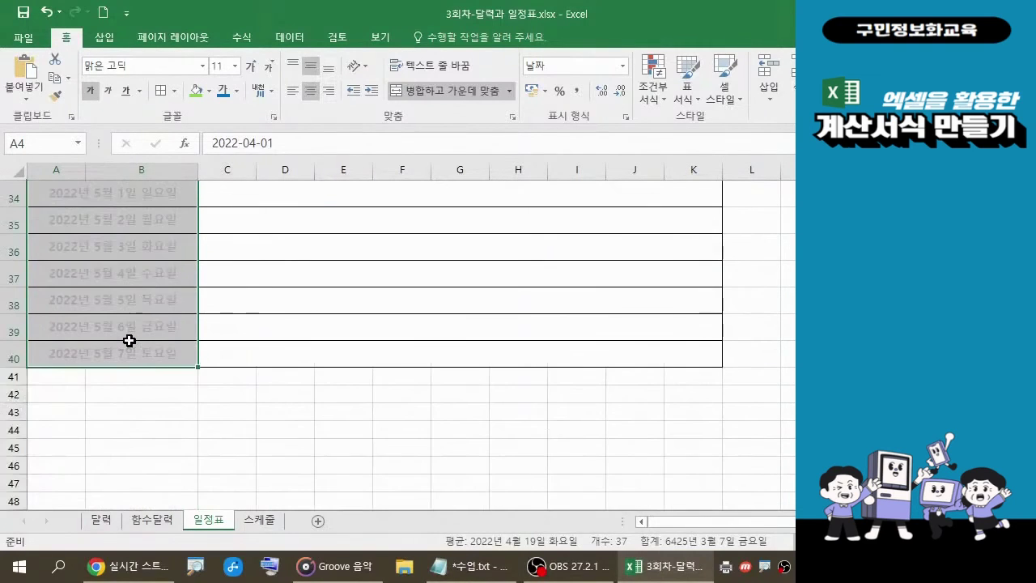
scroll(129, 340, "up", 11)
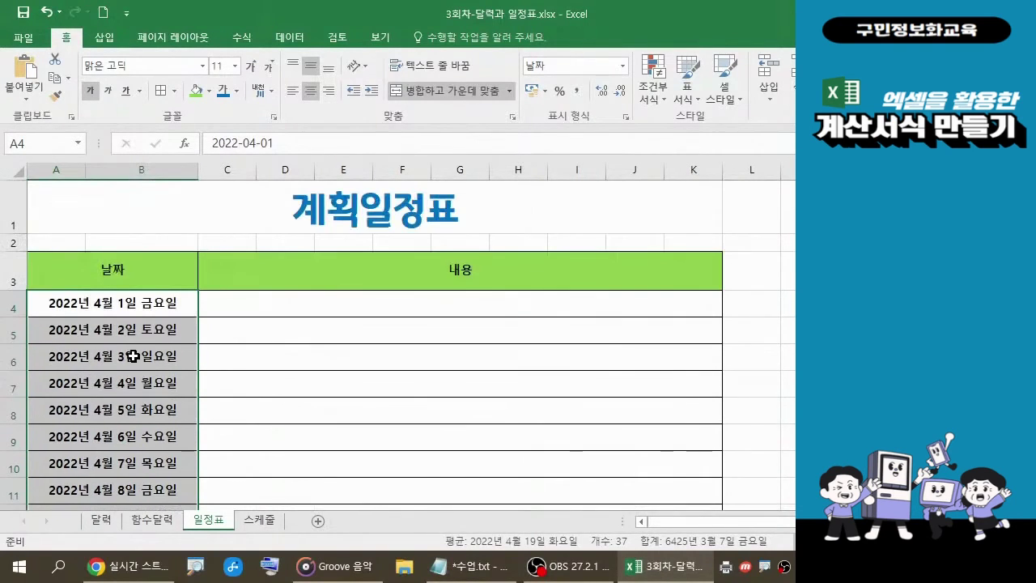
scroll(134, 357, "down", 8)
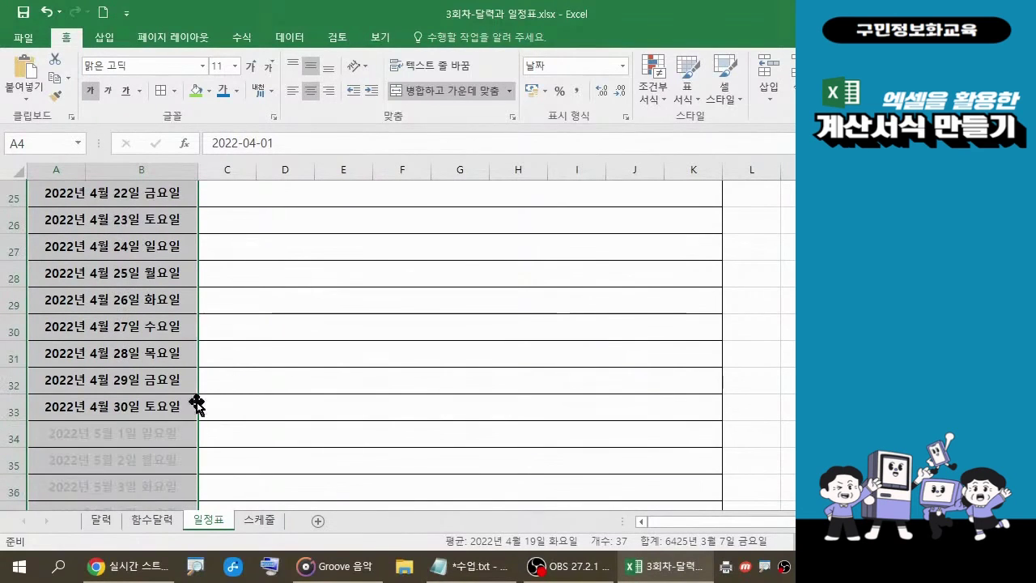
scroll(168, 413, "up", 6)
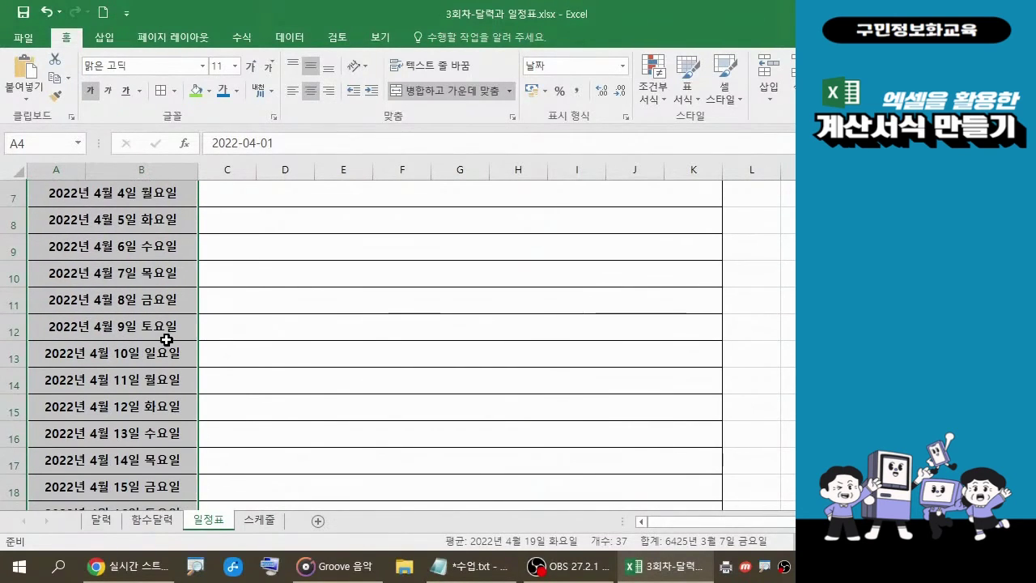
scroll(166, 337, "down", 3)
scroll(166, 337, "down", 3)
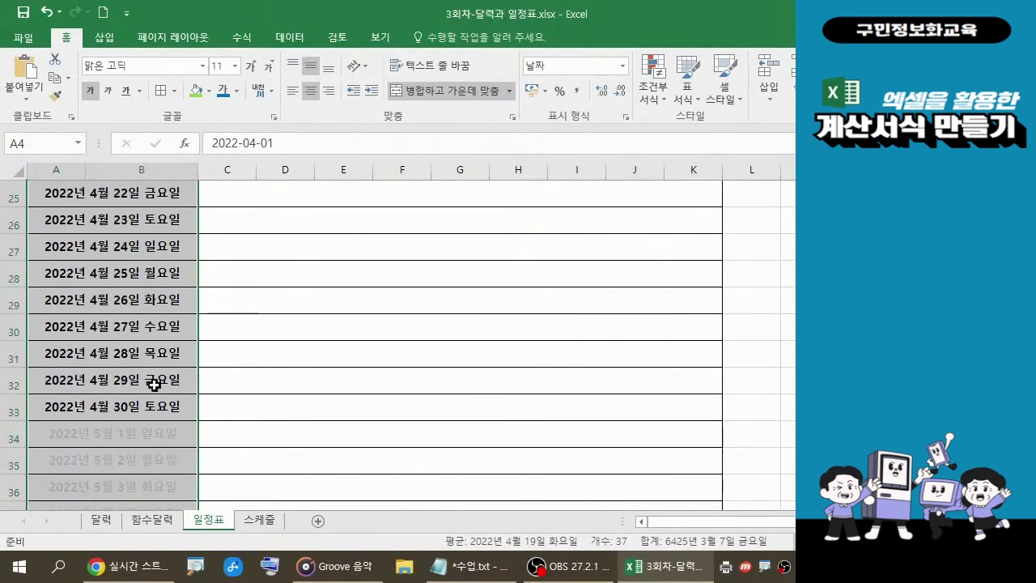
left_click_drag(145, 405, 152, 260)
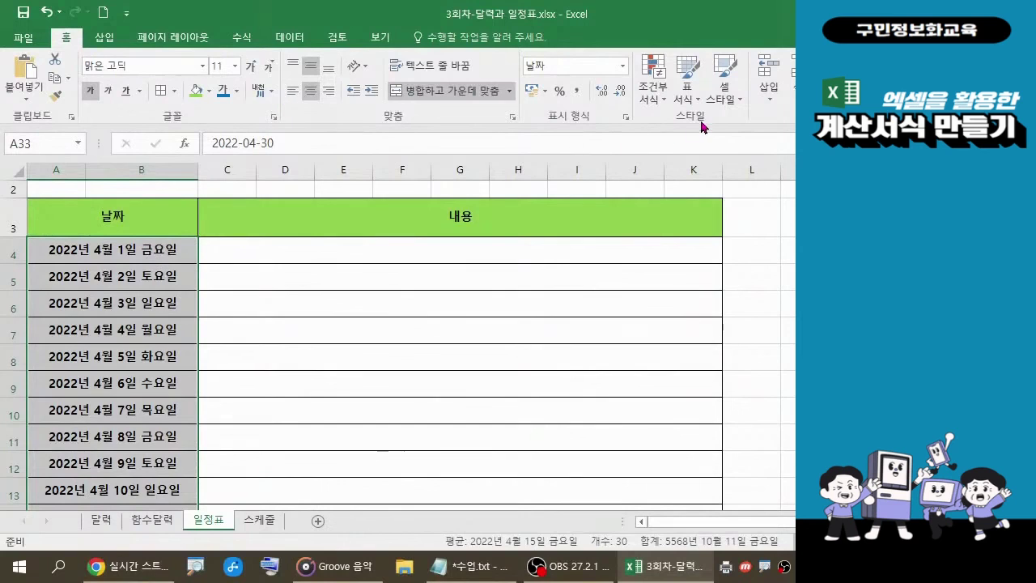
left_click(662, 108)
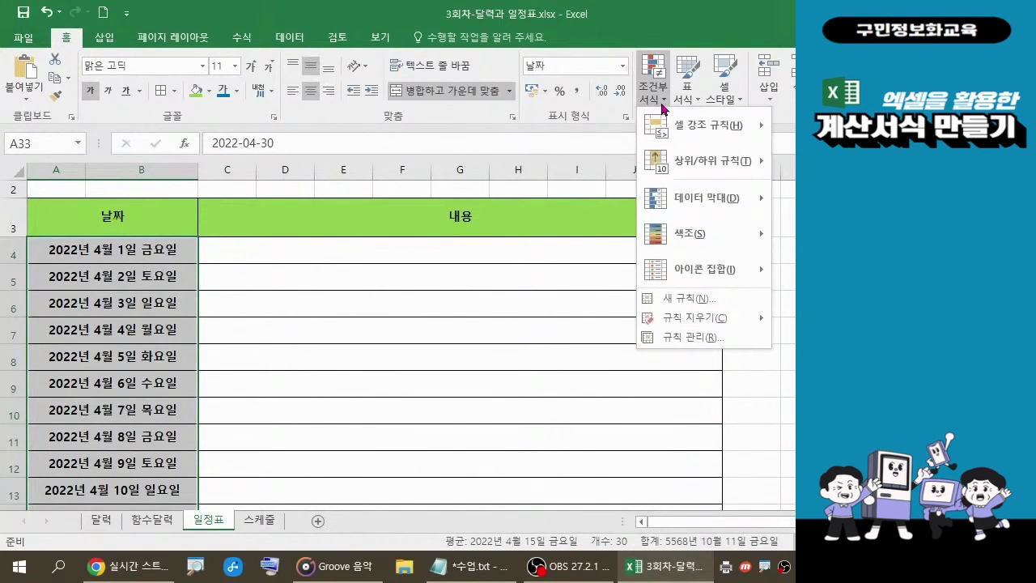
left_click(681, 300)
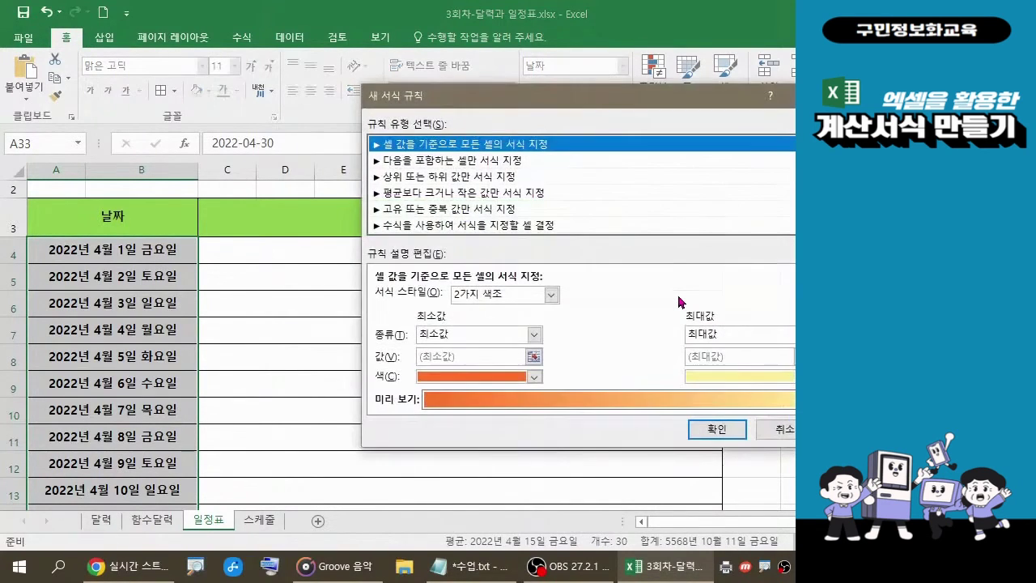
left_click(450, 225)
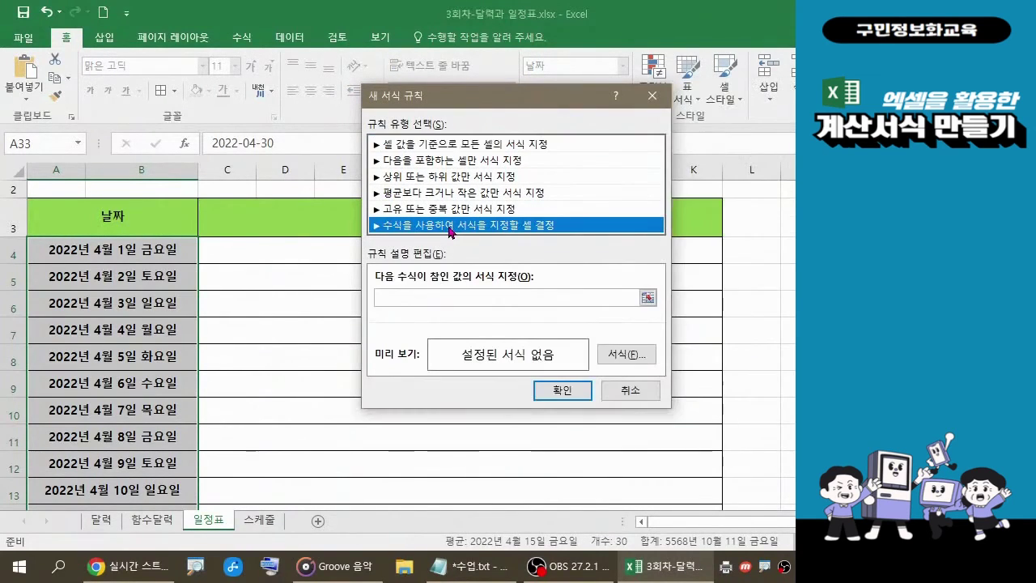
Enter =WEEKDAY(A4)=1 as the rule's formula, keeping the A4 reference fully relative.
left_click(401, 298)
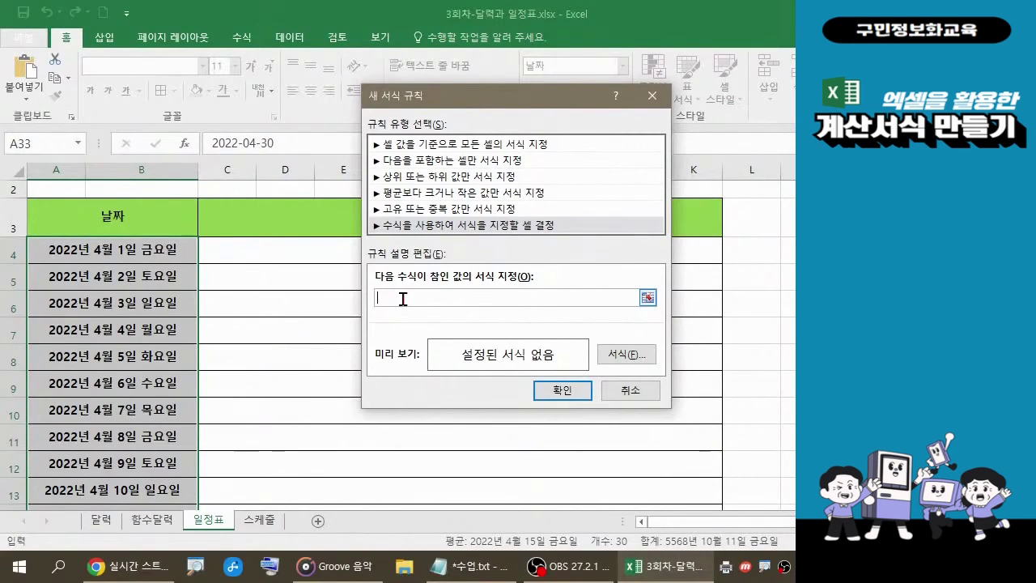
type("=WEEKDAY(")
left_click(145, 255)
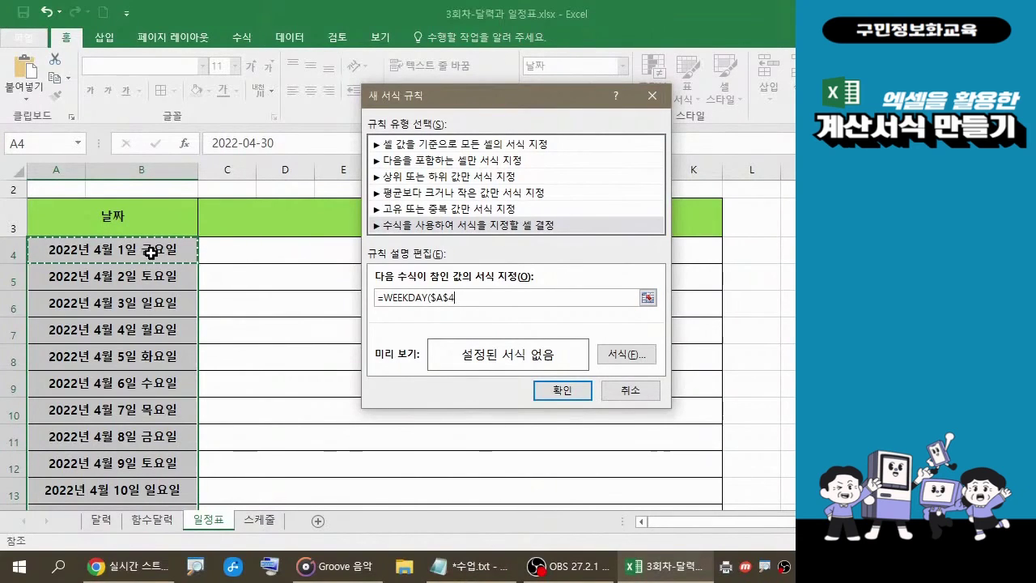
key("F4")
scroll(154, 253, "down", 4)
scroll(153, 254, "down", 4)
key("F4")
key("F4")
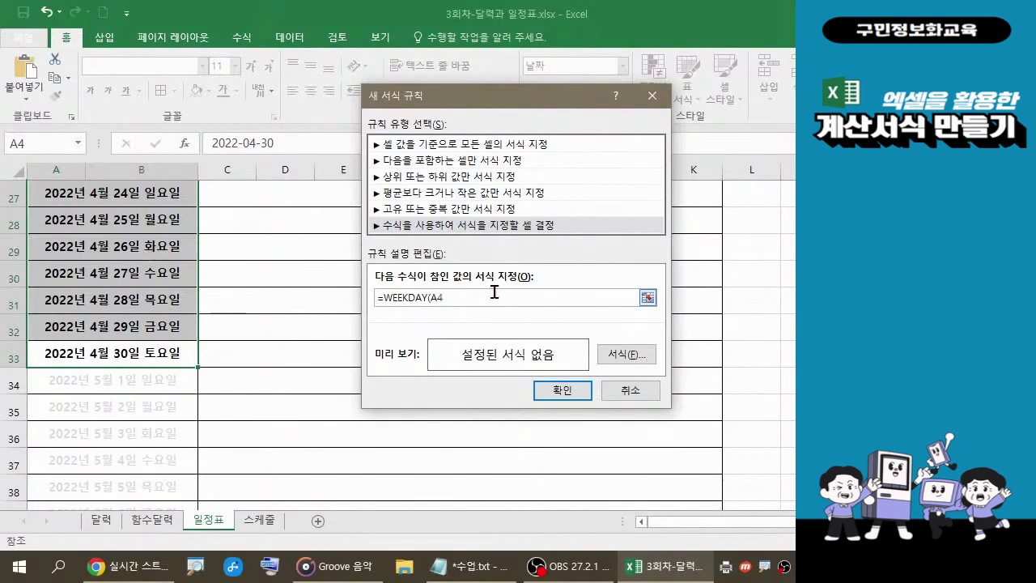
type(")")
scroll(494, 293, "up", 8)
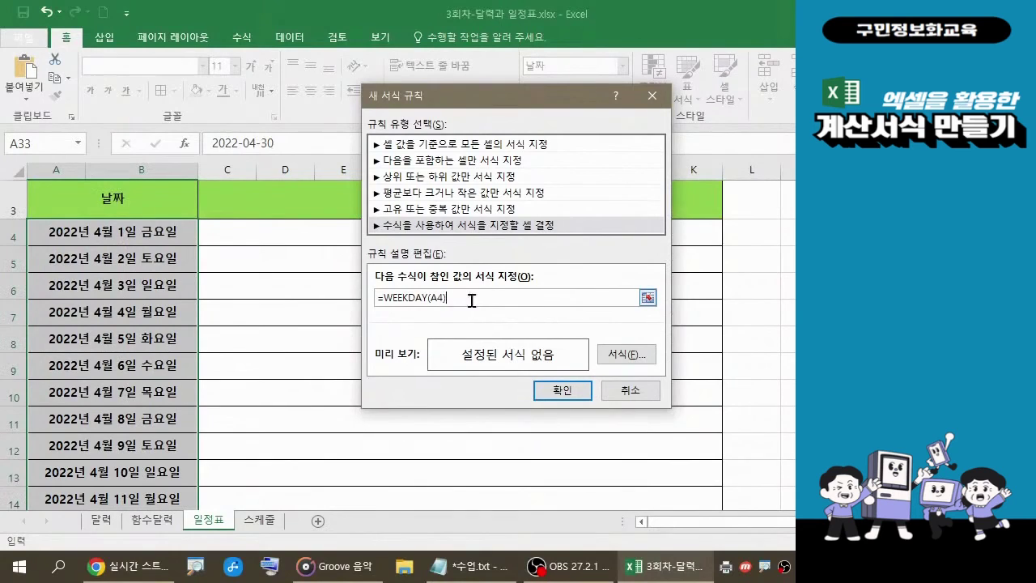
scroll(483, 297, "up", 1)
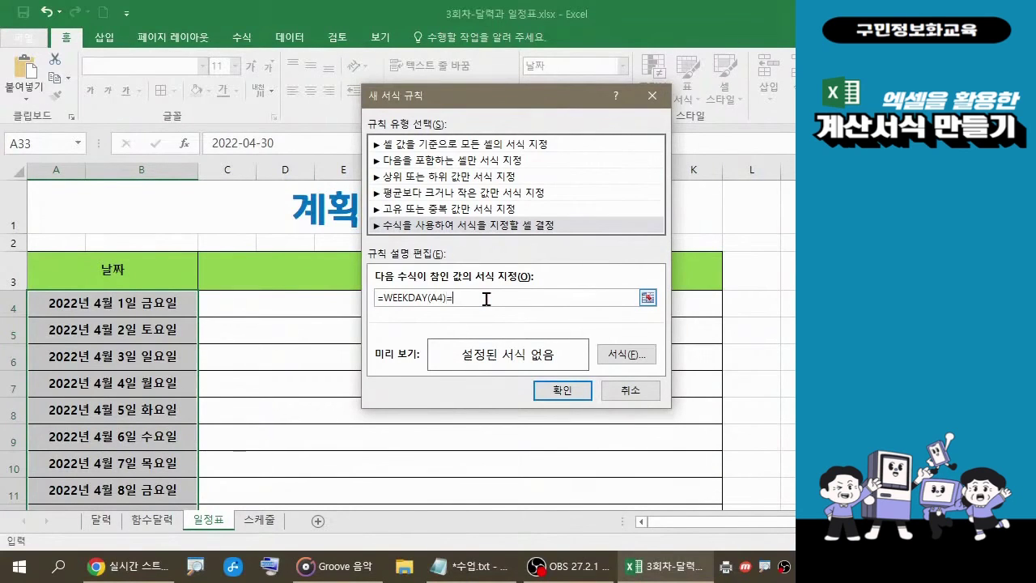
type("1")
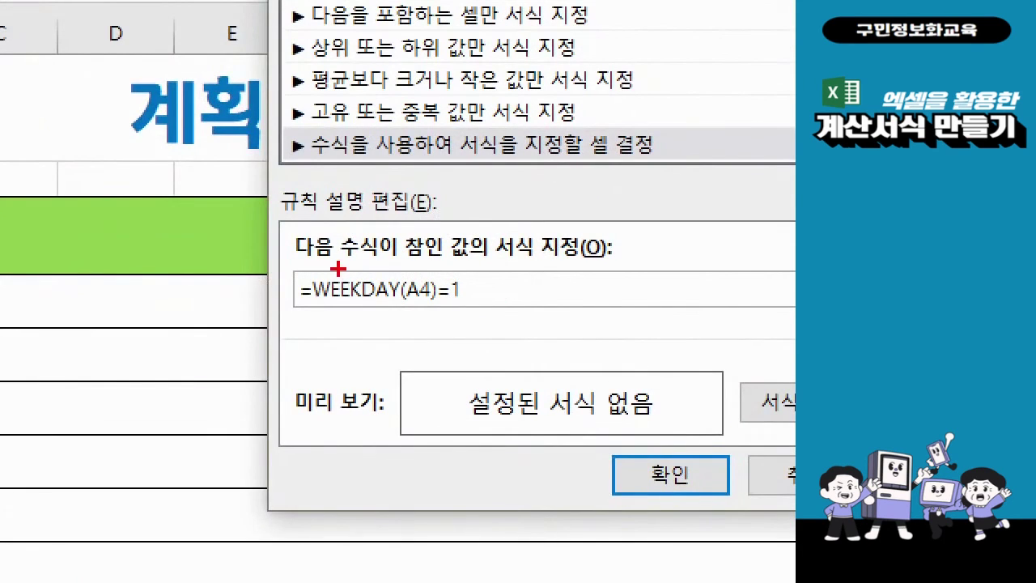
left_click_drag(298, 266, 473, 314)
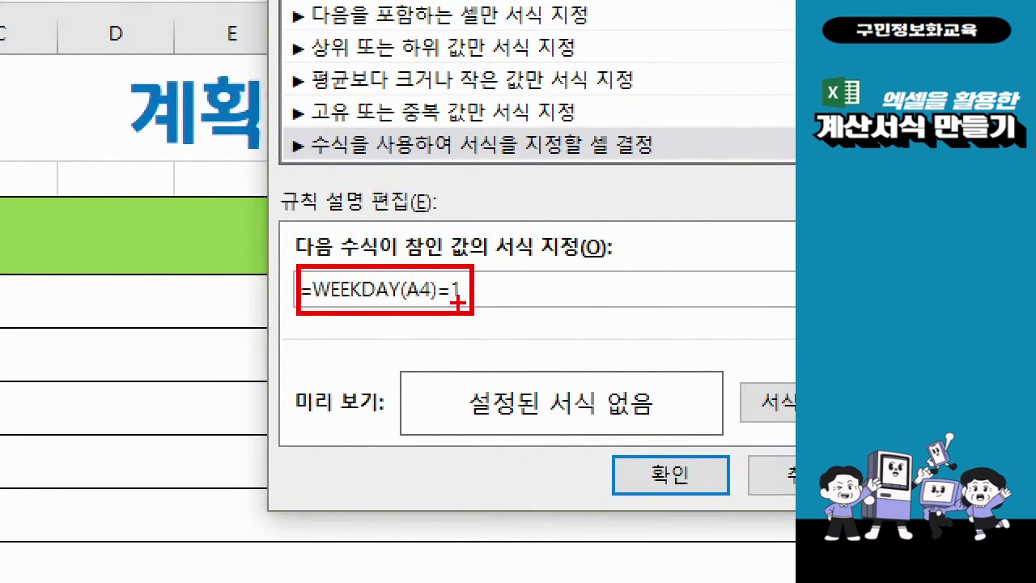
mouse_move(462, 304)
left_mouse_down()
mouse_move(486, 332)
mouse_move(474, 311)
mouse_move(553, 331)
mouse_move(531, 364)
mouse_move(554, 366)
left_mouse_up()
mouse_move(567, 314)
left_mouse_down()
mouse_move(588, 335)
mouse_move(570, 356)
left_mouse_up()
mouse_move(578, 338)
left_mouse_down()
mouse_move(581, 355)
mouse_move(619, 322)
mouse_move(640, 346)
mouse_move(633, 364)
mouse_move(663, 372)
left_mouse_up()
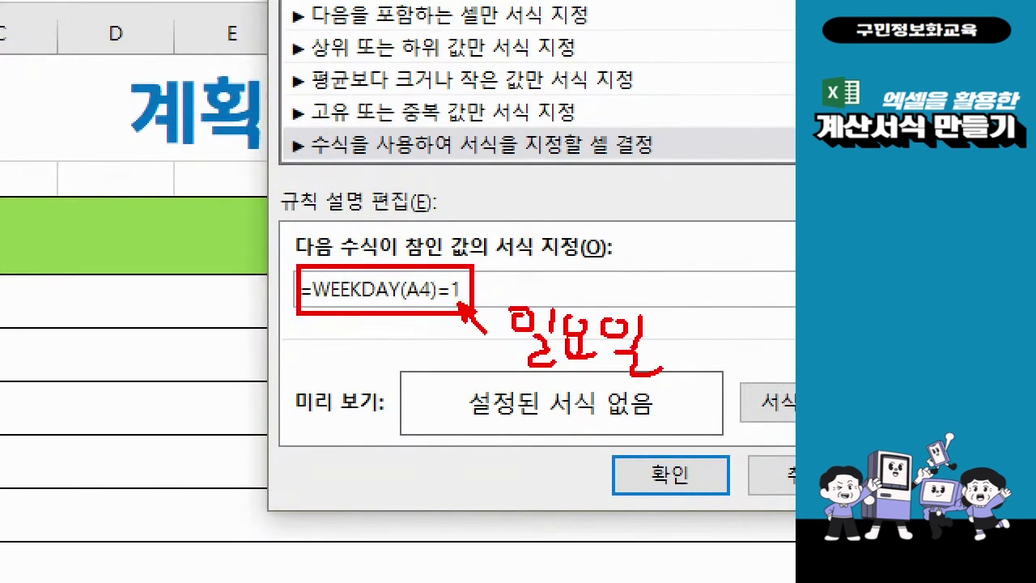
mouse_move(794, 429)
left_mouse_down()
mouse_move(761, 427)
mouse_move(764, 345)
mouse_move(795, 345)
left_mouse_up()
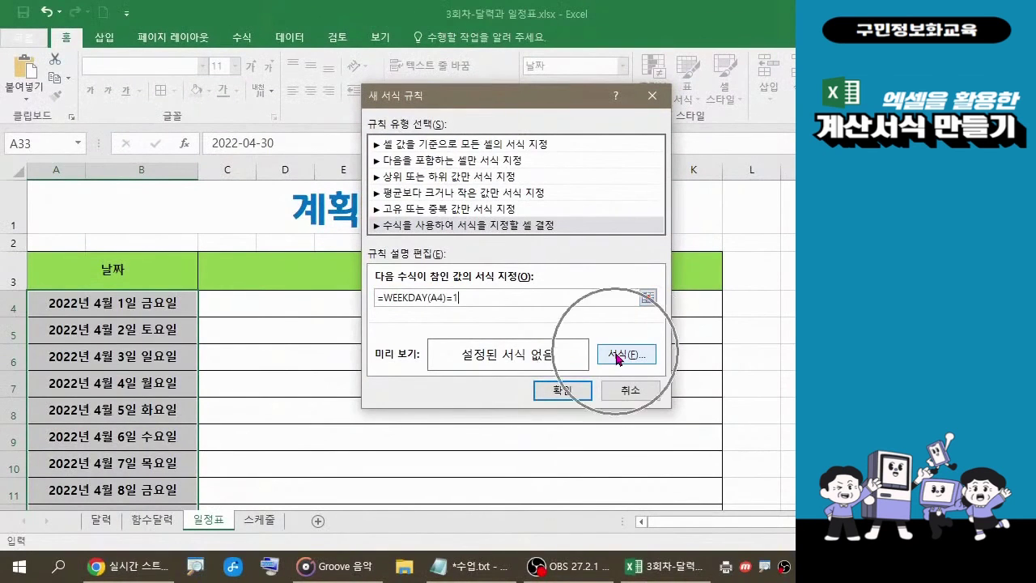
Set the WEEKDAY rule's format to a dark red font color from the standard colors.
left_click(617, 355)
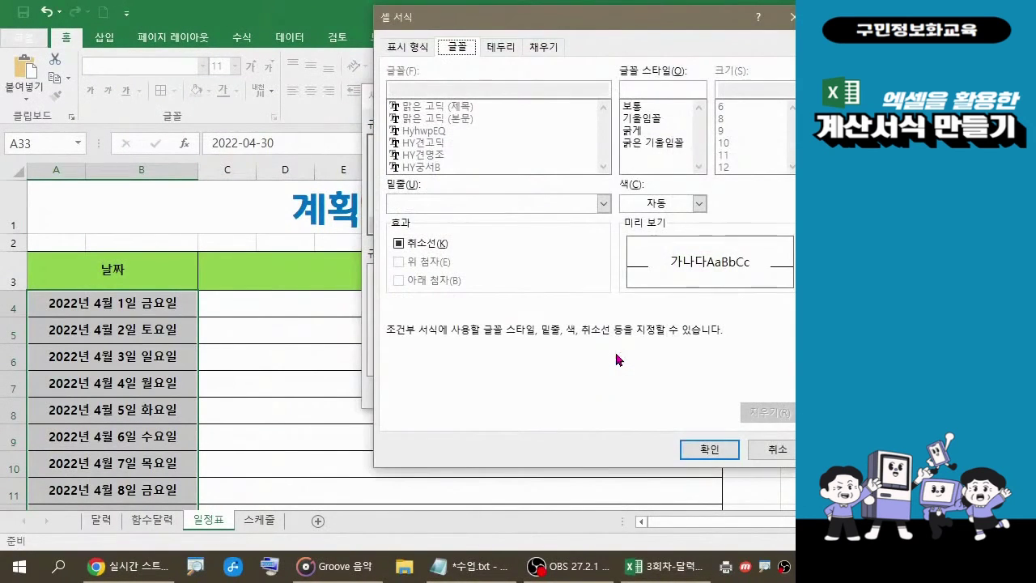
left_click_drag(543, 24, 439, 28)
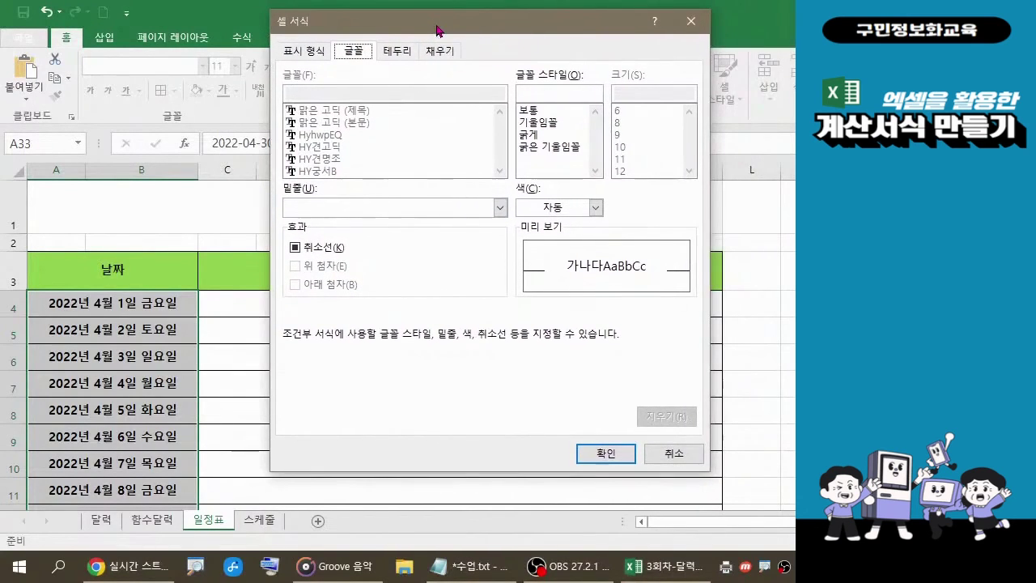
left_click(596, 209)
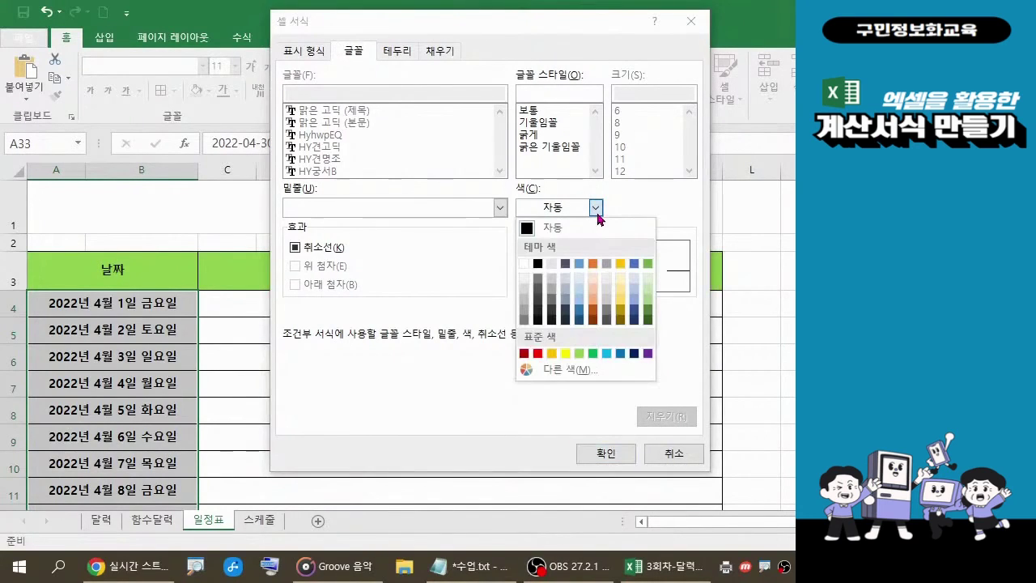
left_click(524, 354)
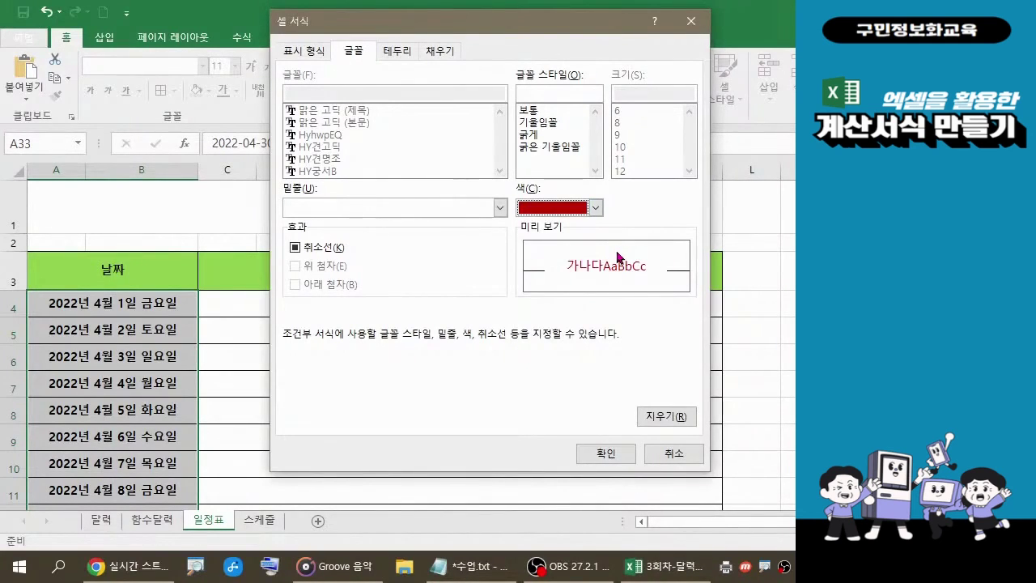
left_click(607, 452)
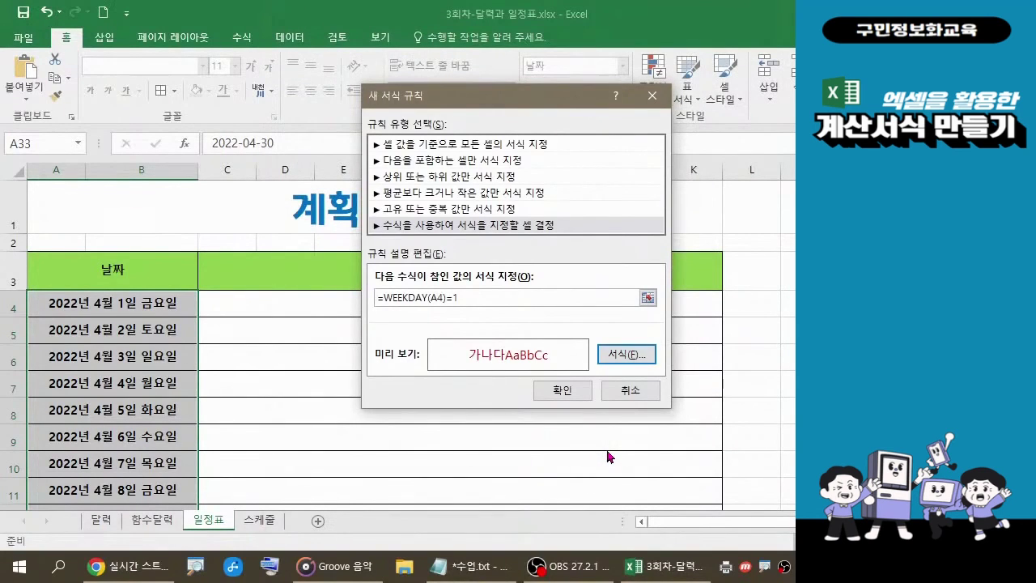
left_click_drag(525, 97, 422, 103)
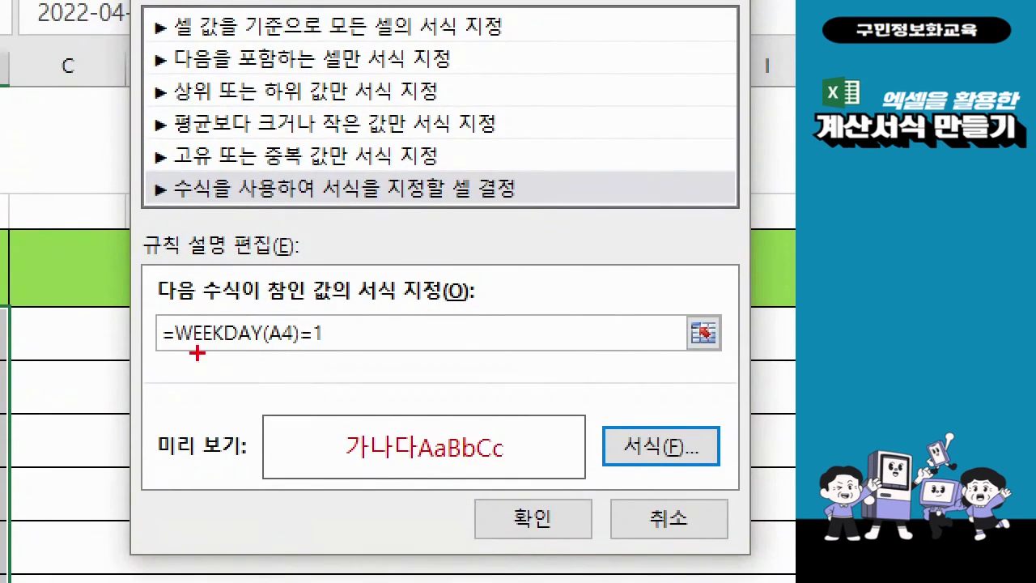
left_click_drag(137, 301, 352, 369)
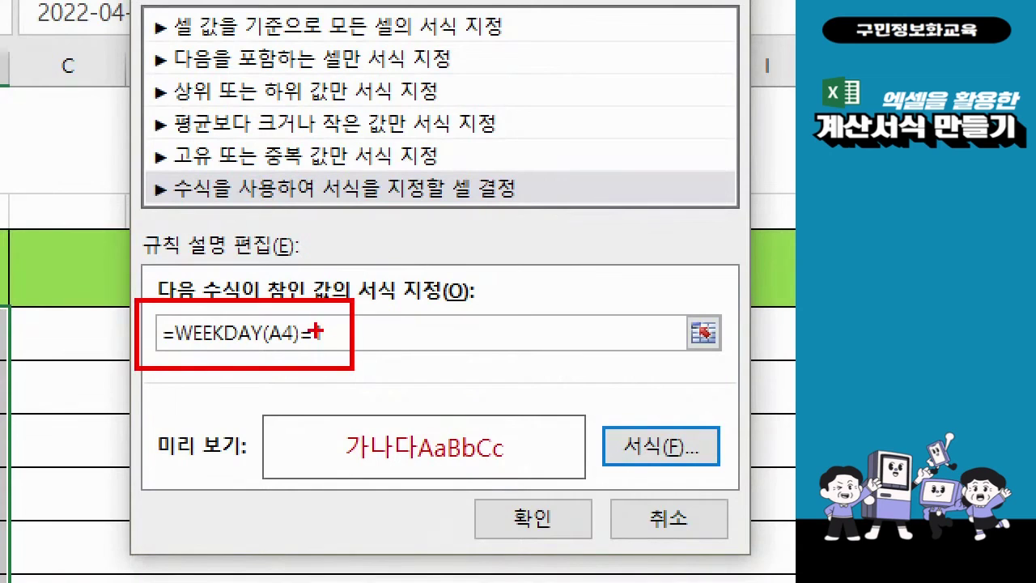
left_click_drag(316, 424, 522, 473)
key("ctrl")
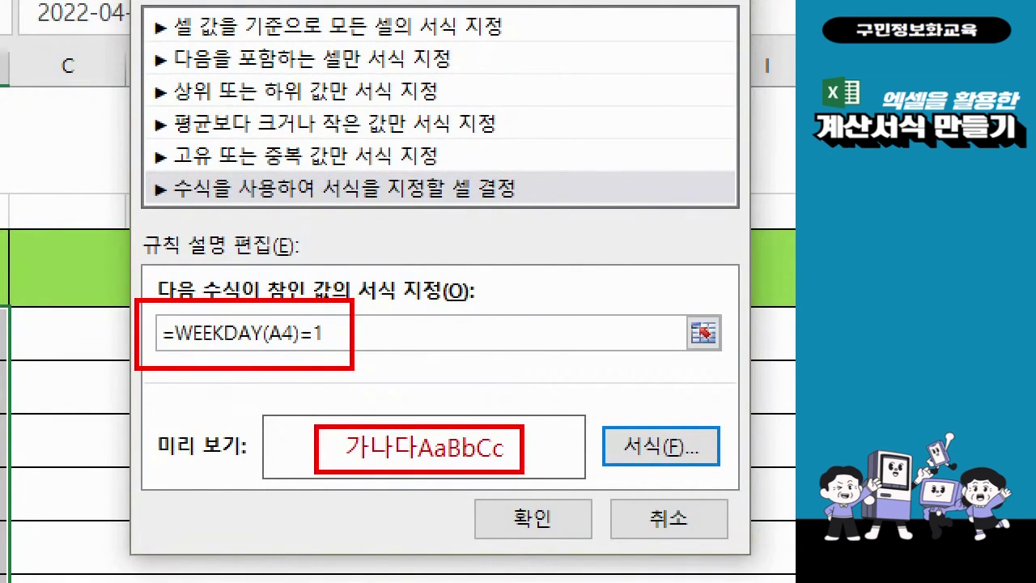
mouse_move(599, 555)
left_mouse_down()
mouse_move(521, 557)
mouse_move(495, 495)
mouse_move(570, 504)
mouse_move(550, 557)
left_mouse_up()
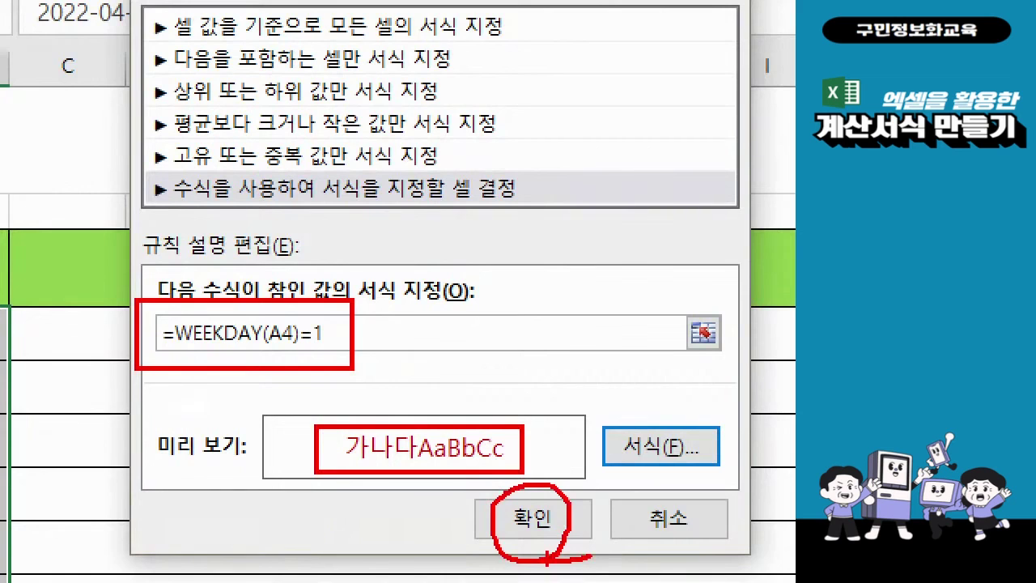
Apply the dark red WEEKDAY rule to the selected April dates, check the date column's coloring and deselect the range.
key("Escape")
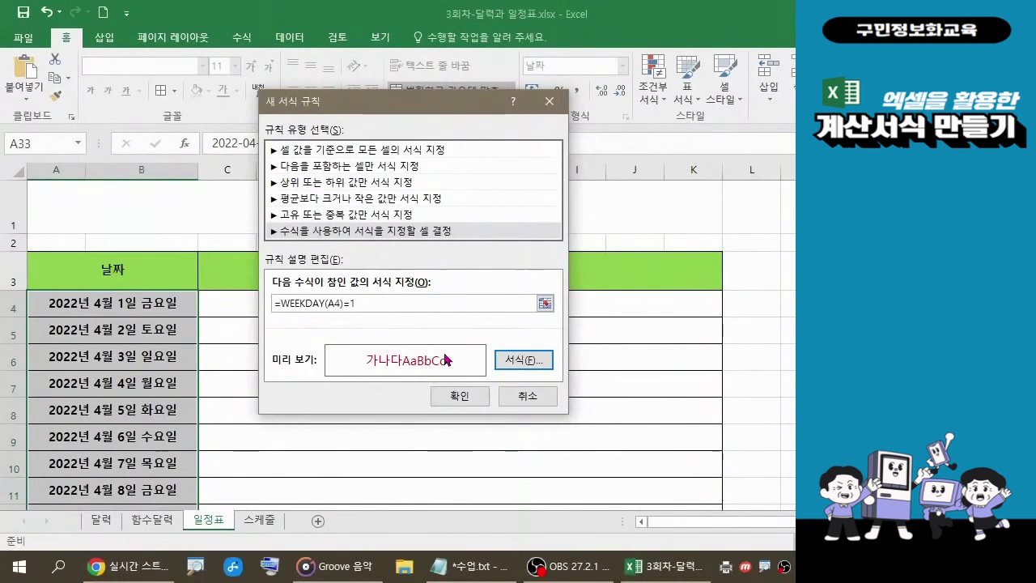
left_click(445, 398)
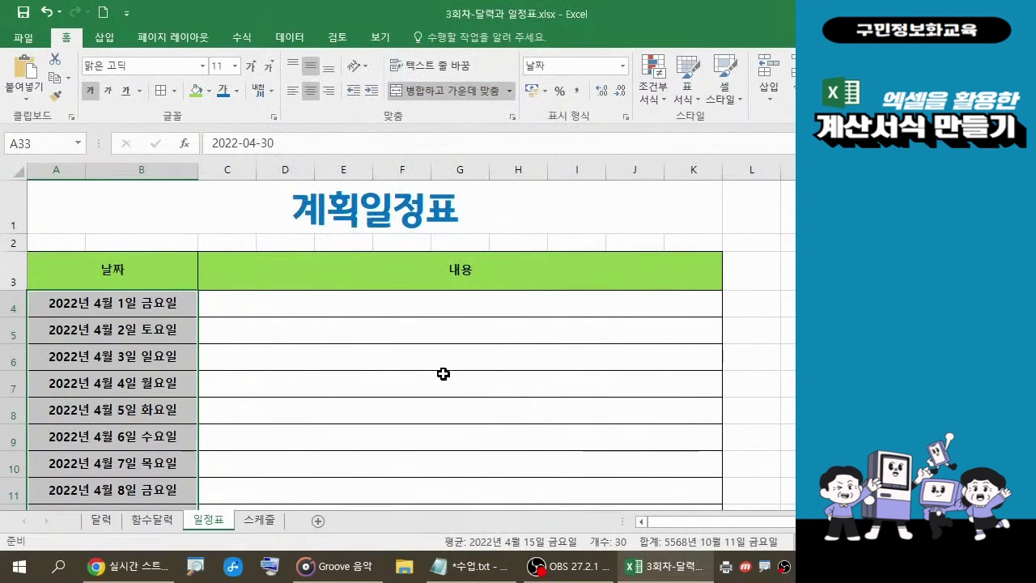
scroll(442, 372, "down", 5)
scroll(378, 361, "down", 3)
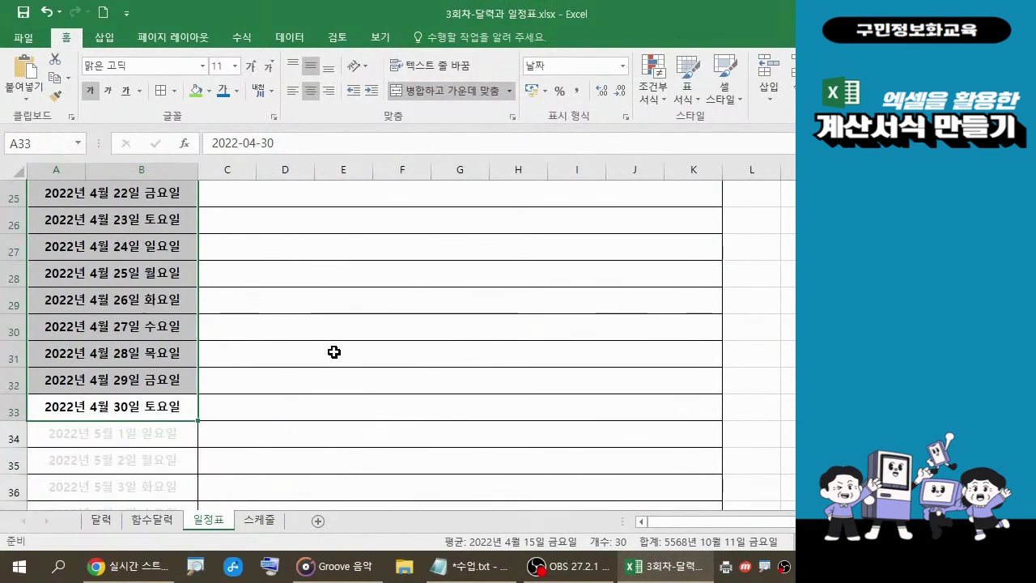
scroll(334, 352, "down", 2)
scroll(334, 351, "up", 6)
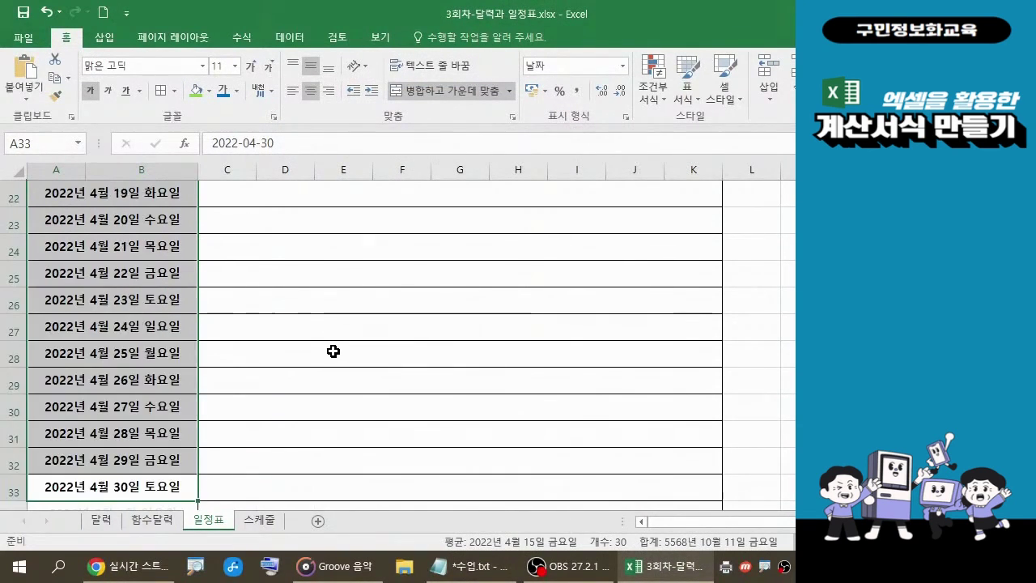
scroll(333, 351, "up", 4)
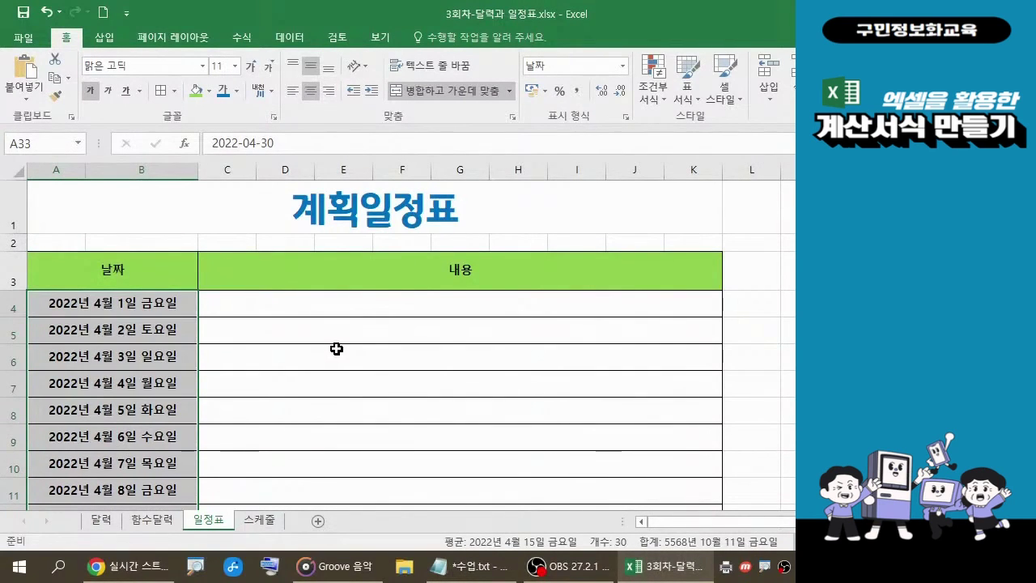
left_click(776, 367)
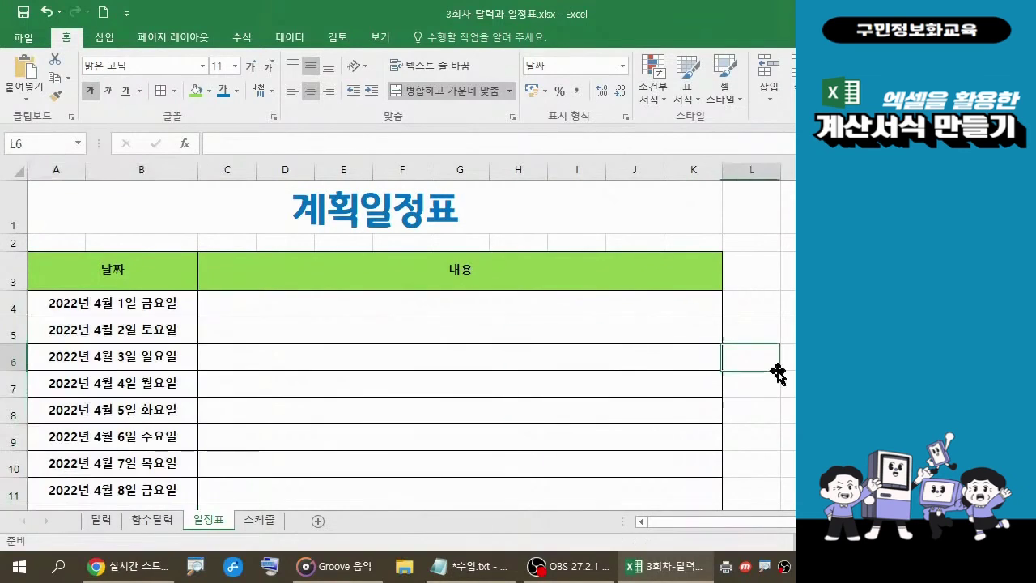
Select the dates in A4:B40 and review the existing WEEKDAY rule's range and formula without changing them.
left_click_drag(158, 303, 153, 452)
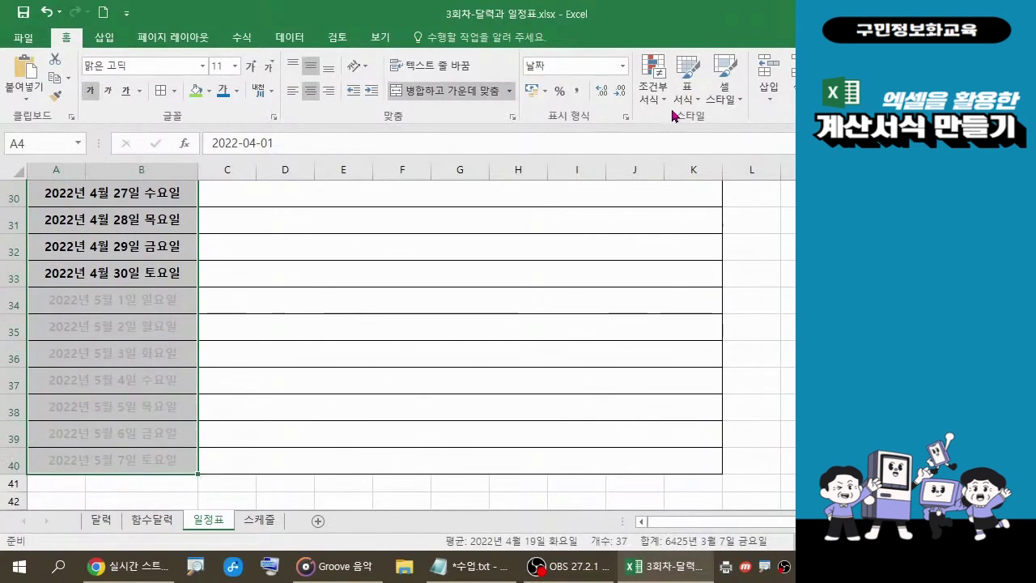
left_click(654, 91)
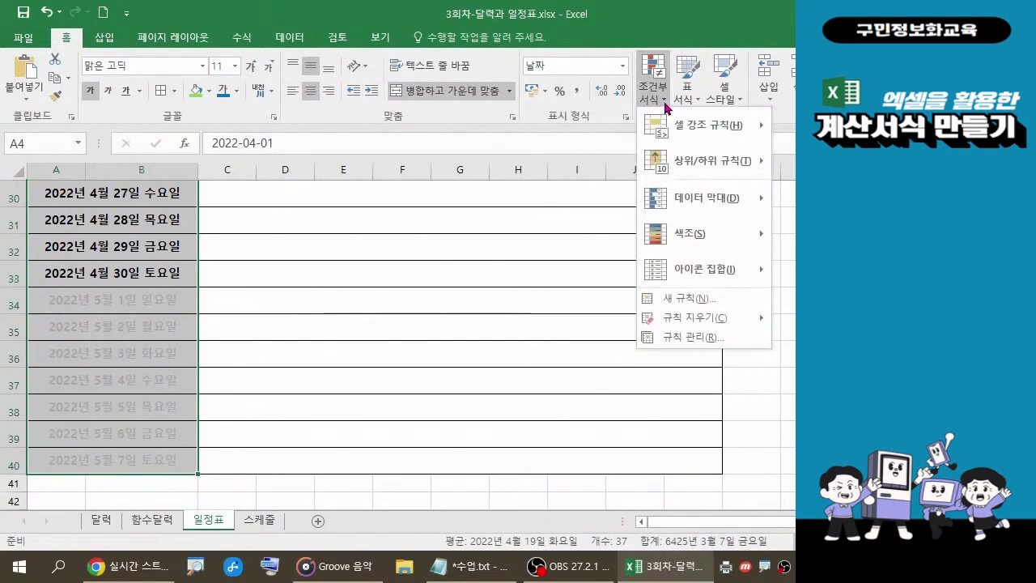
left_click(689, 299)
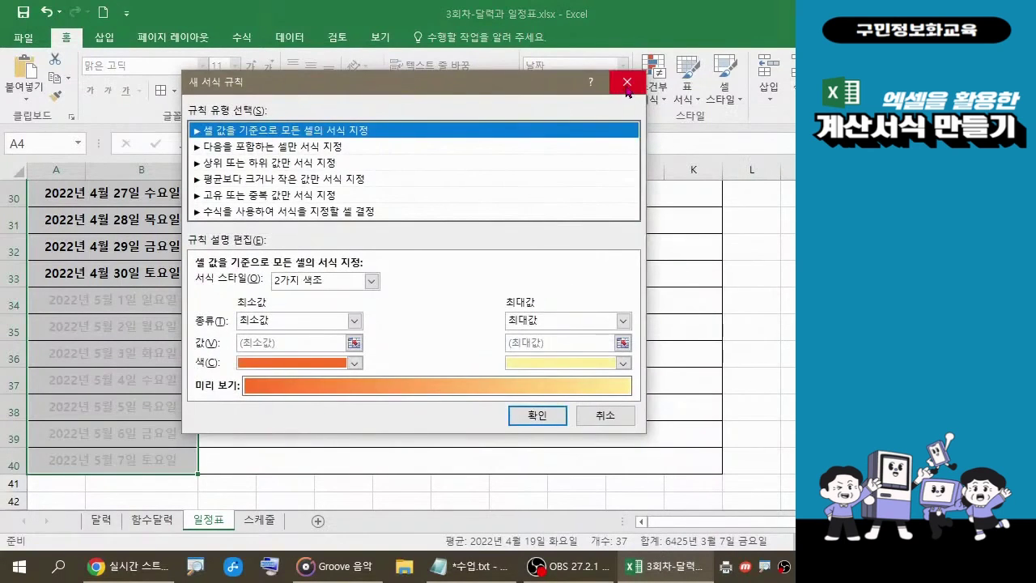
left_click(626, 83)
left_click(654, 90)
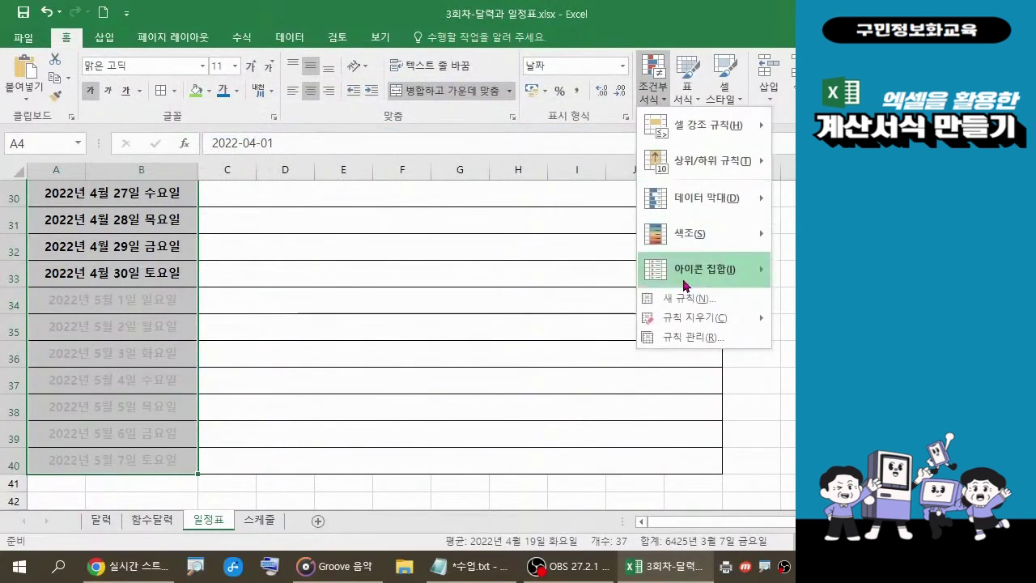
left_click(672, 337)
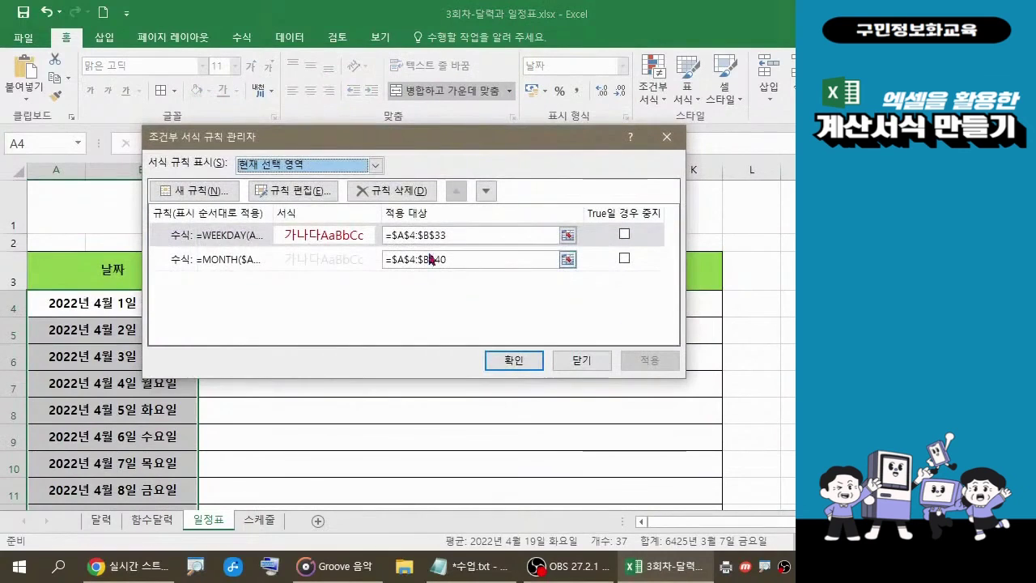
left_click(293, 191)
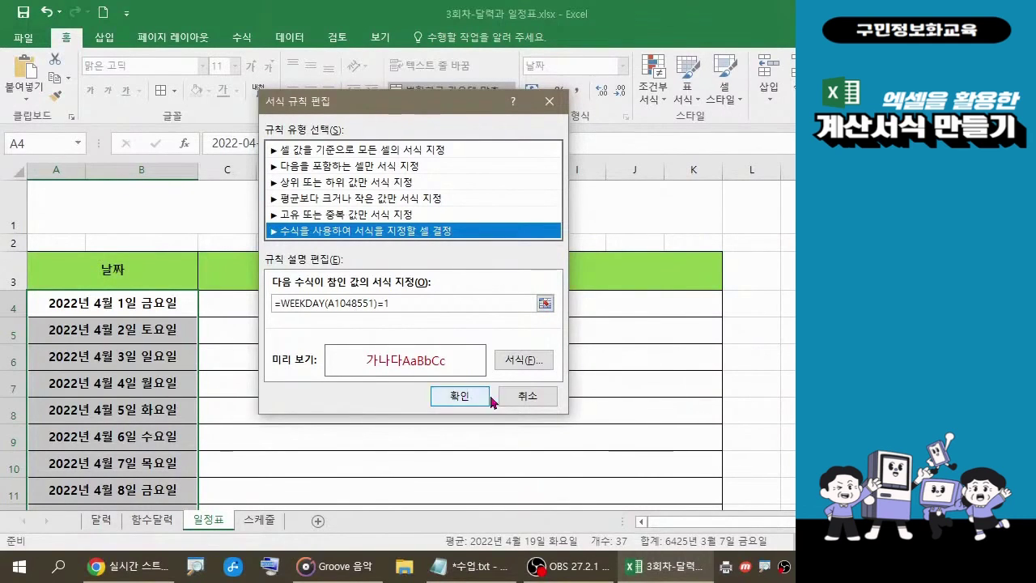
left_click(521, 401)
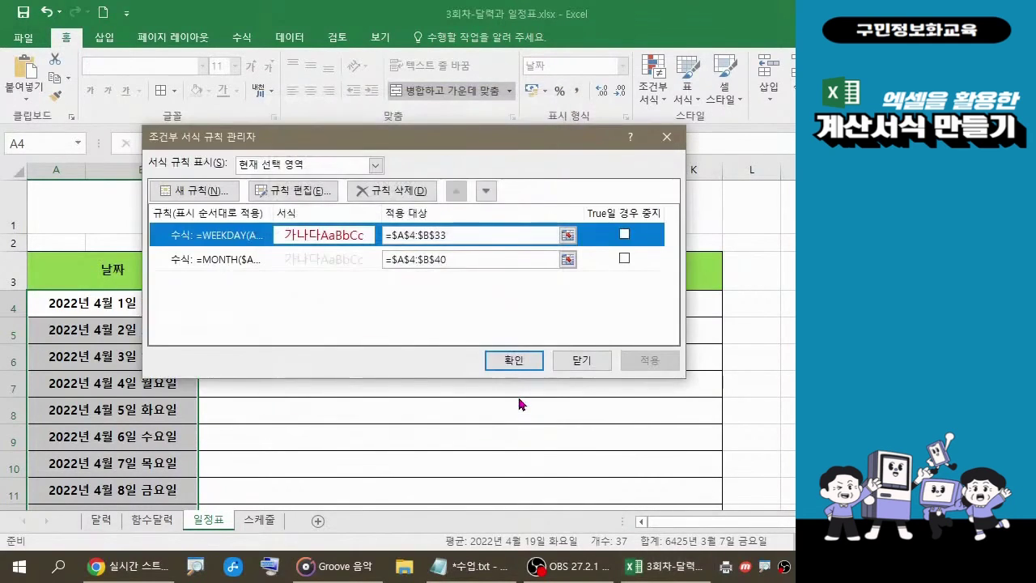
left_click(515, 361)
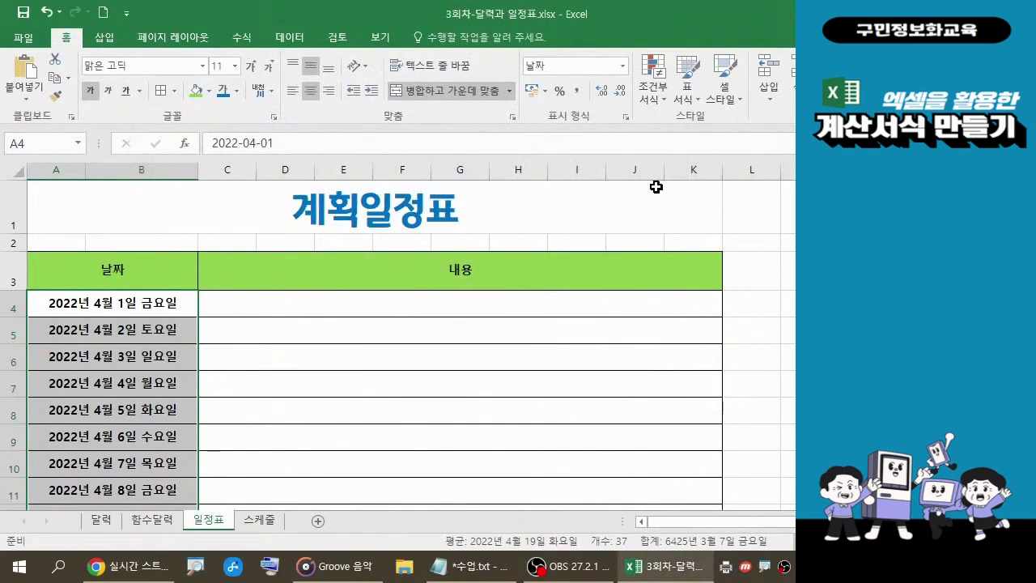
Create a new formula-based conditional formatting rule for A4:B40 with the formula =WEEKDAY(A4)=1, keeping A4 fully relative.
left_click(663, 103)
left_click(669, 299)
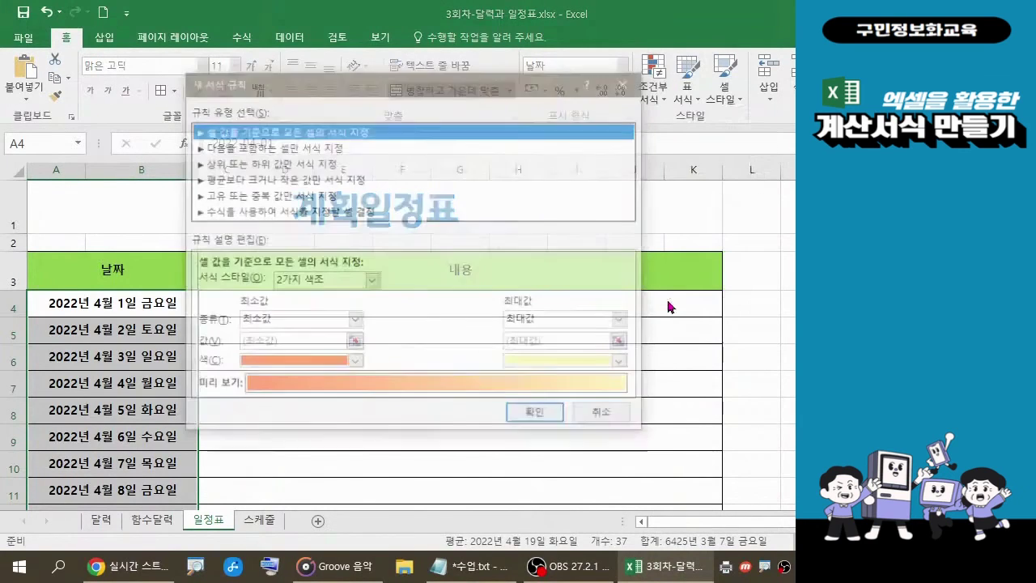
left_click(384, 213)
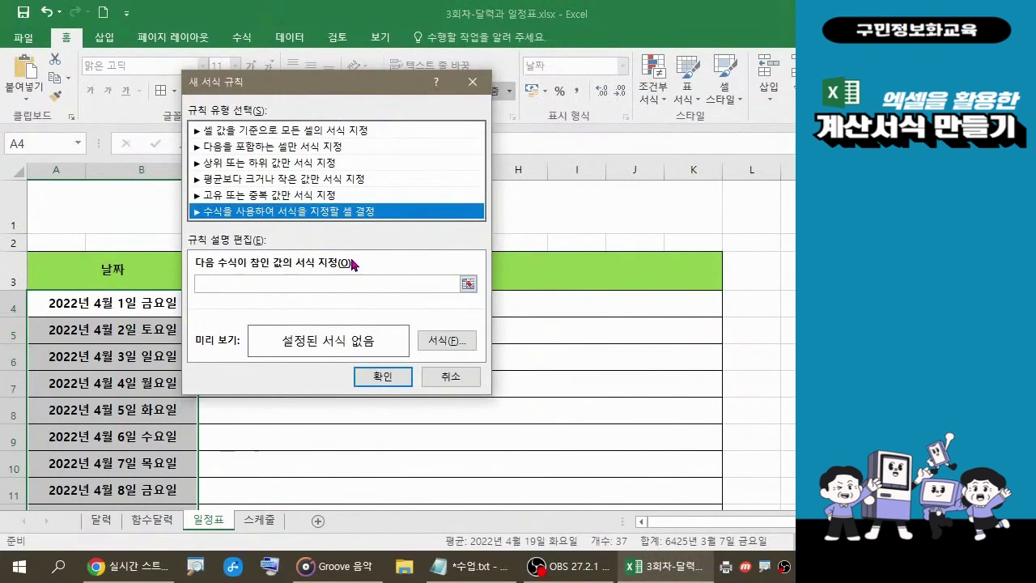
left_click(318, 283)
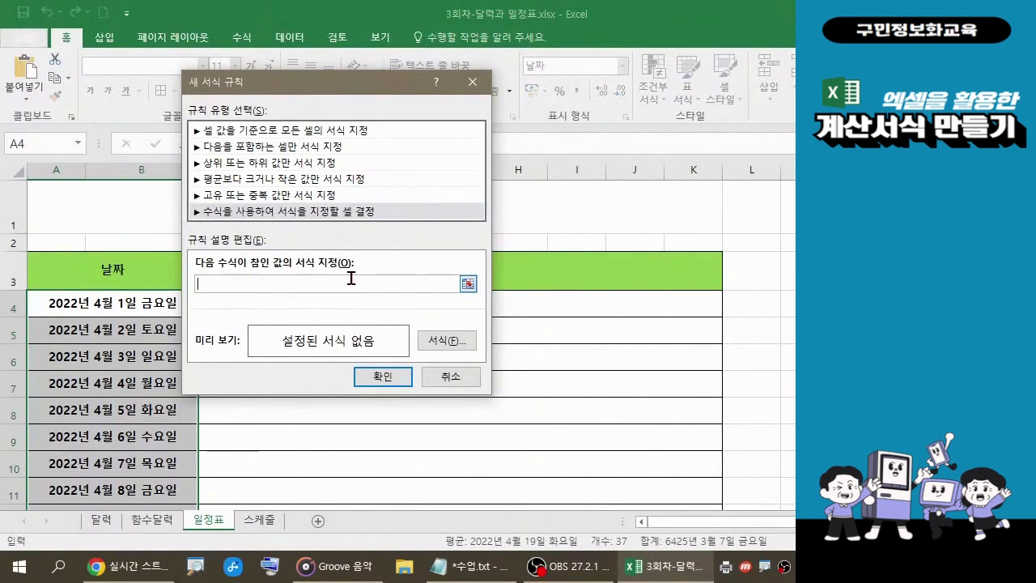
type("=WEEKDAY(")
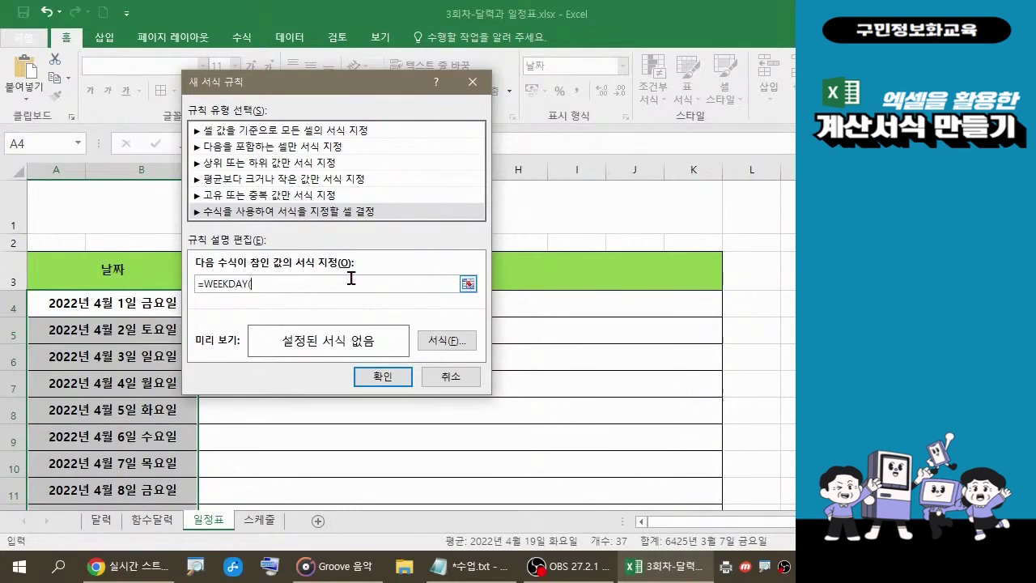
left_click(131, 308)
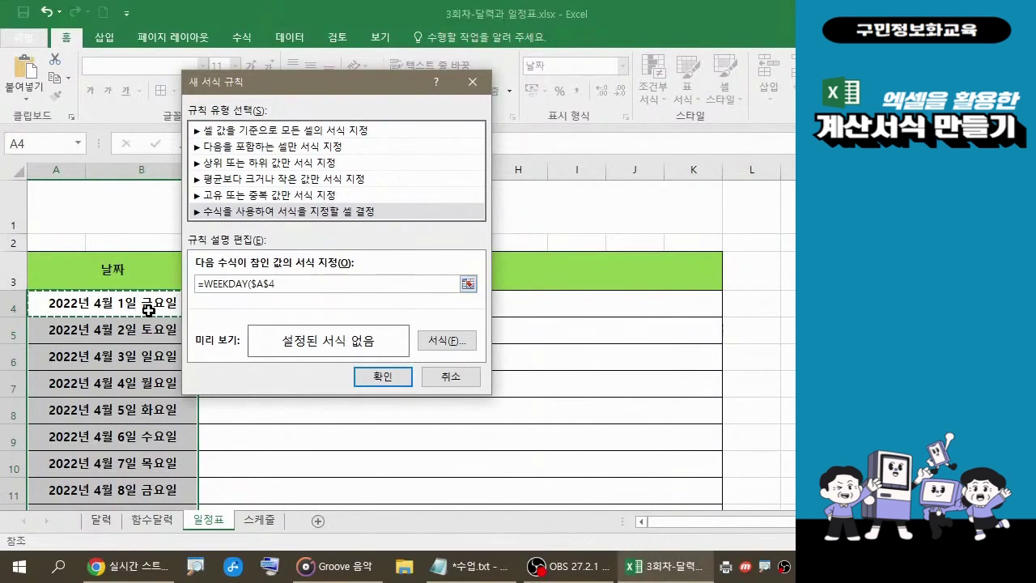
key("F4")
key("F4")
key("F4")
type(")")
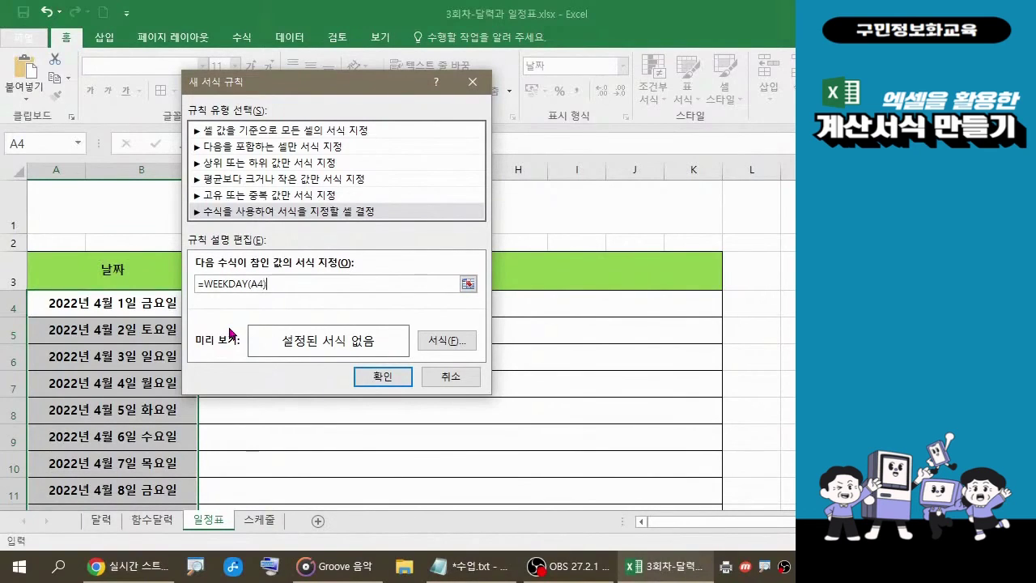
type("=1")
Give the new Sunday rule a dark red font from the standard colors and apply it to the dates.
left_click(433, 341)
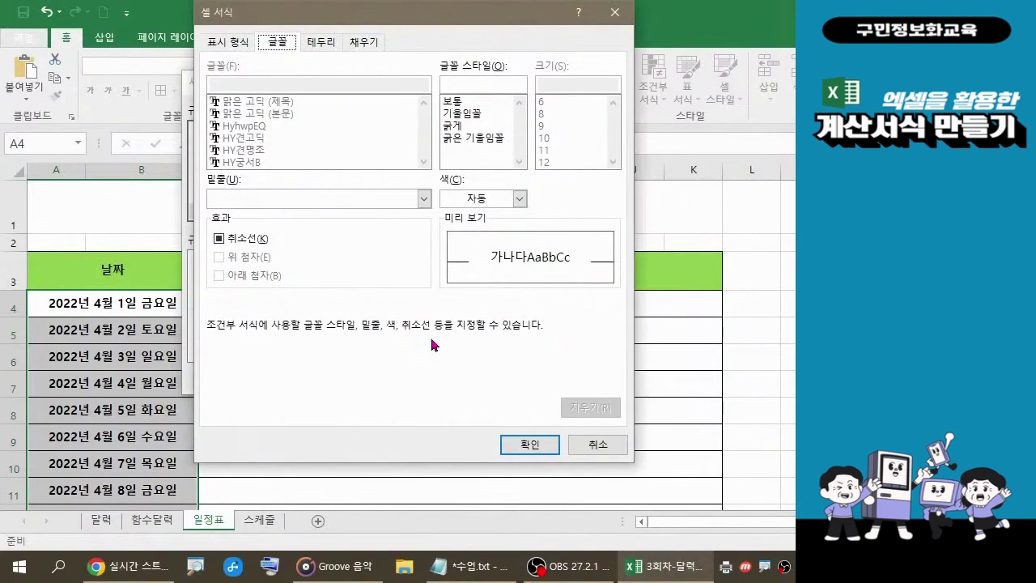
left_click(520, 200)
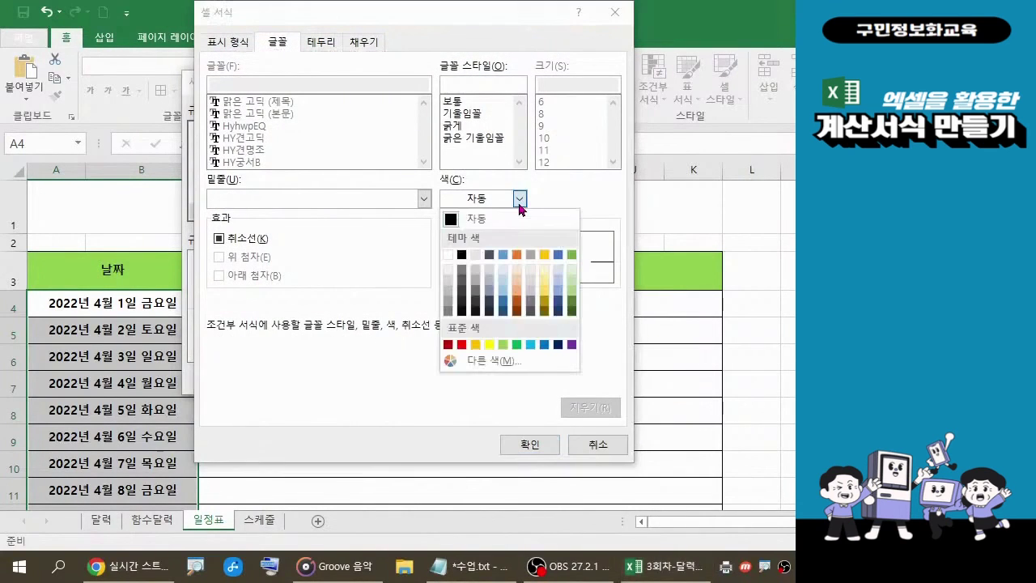
left_click(448, 346)
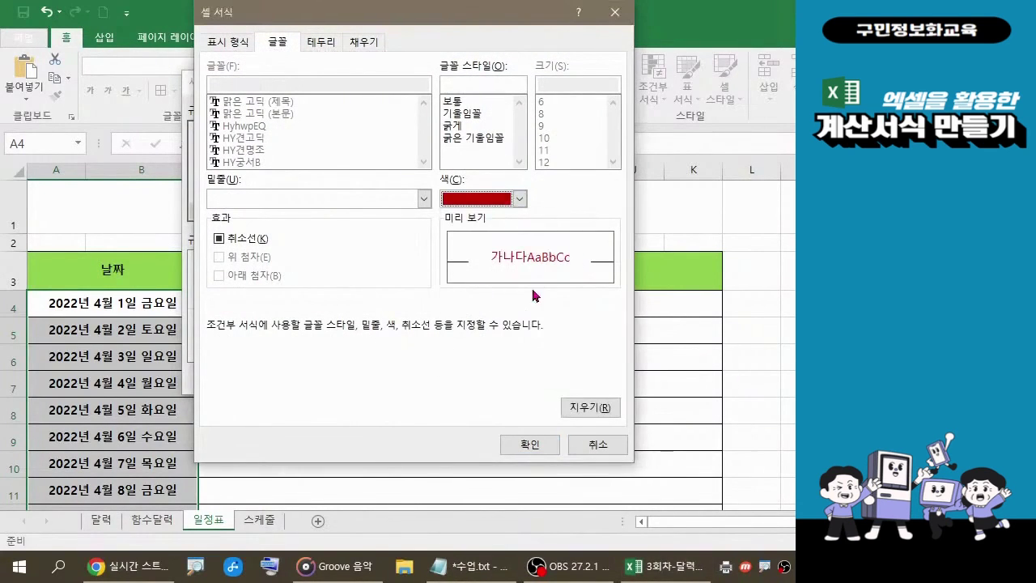
left_click(530, 449)
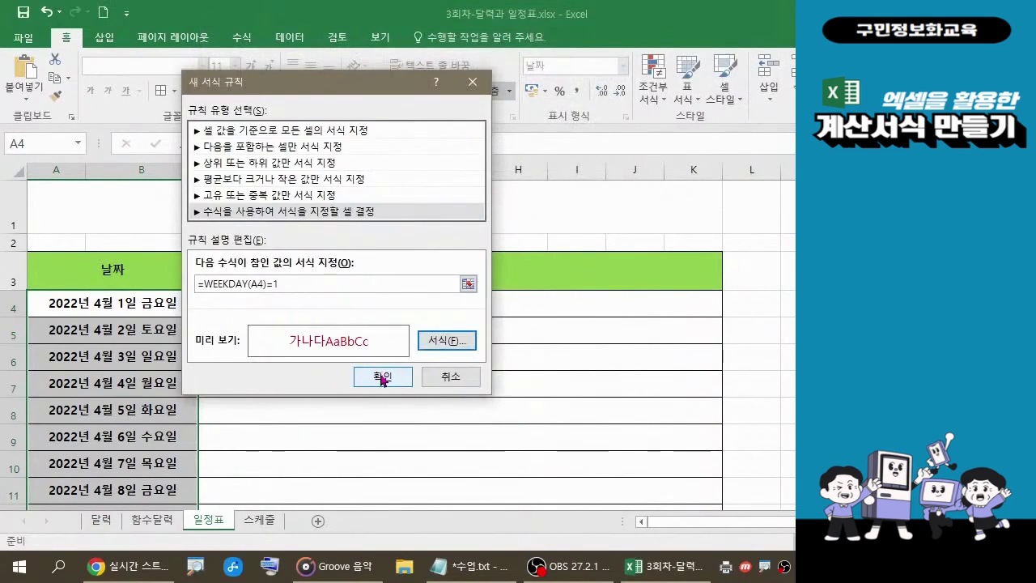
left_click(382, 375)
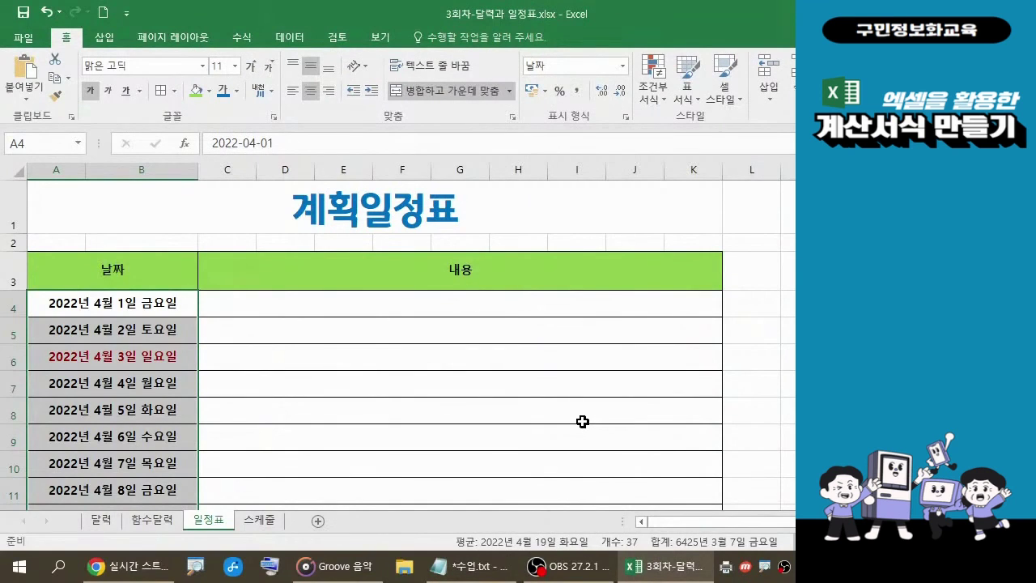
Examine the Sunday coloring along the whole date column, including the May dates at its end.
scroll(583, 421, "down", 2)
scroll(300, 289, "down", 1)
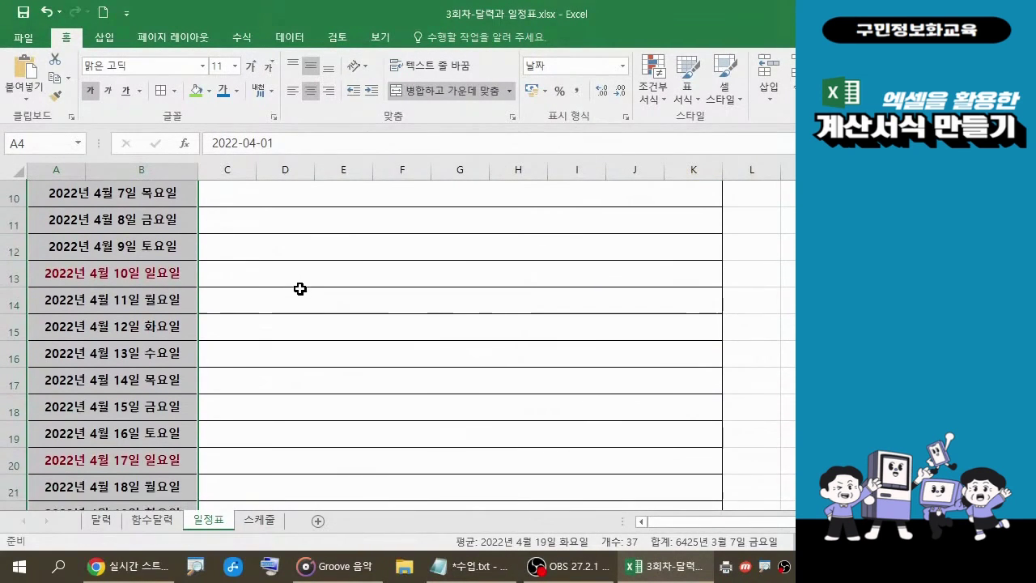
scroll(300, 296, "down", 3)
scroll(298, 324, "down", 2)
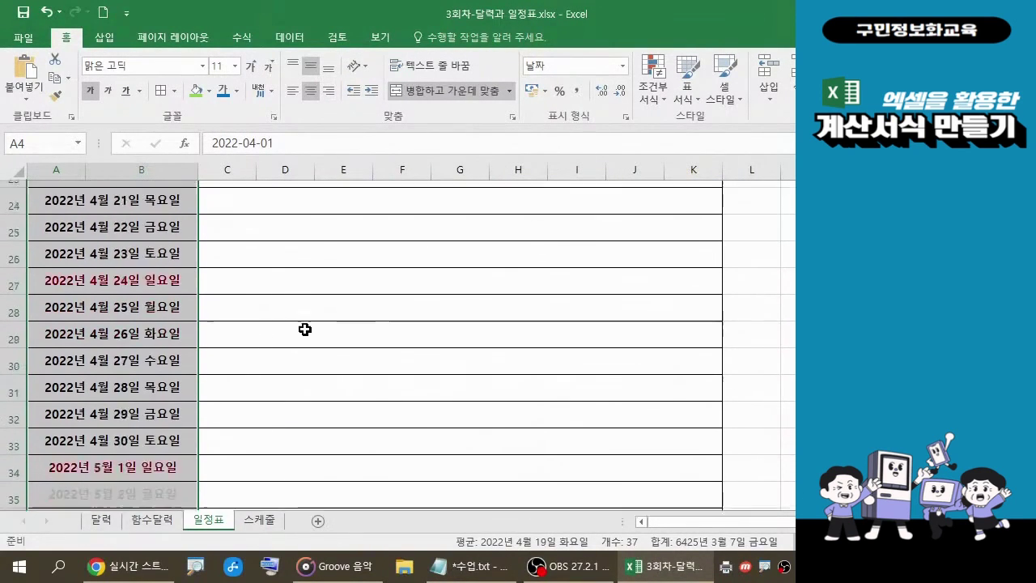
scroll(304, 330, "down", 2)
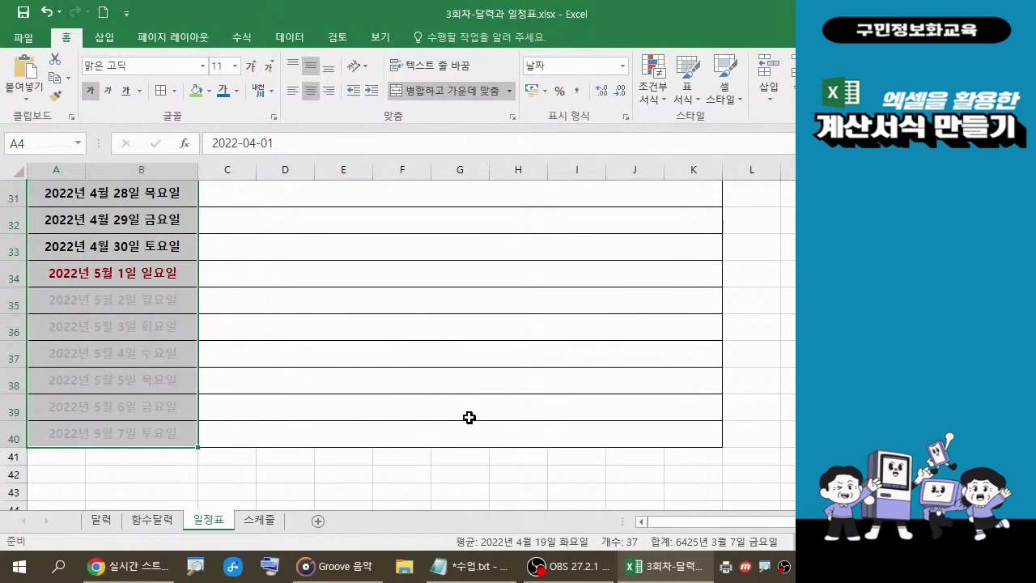
scroll(458, 412, "up", 8)
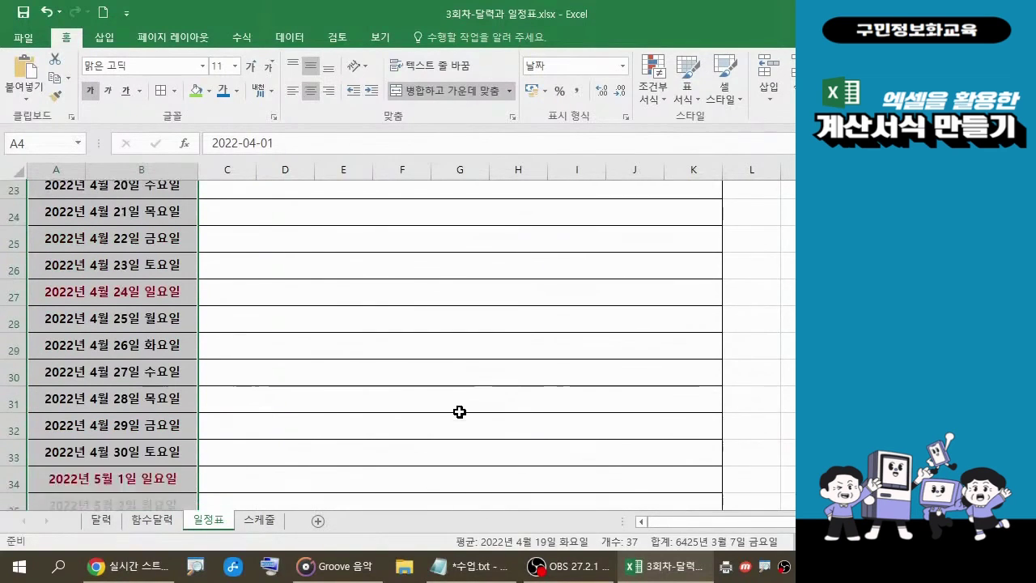
scroll(459, 412, "up", 3)
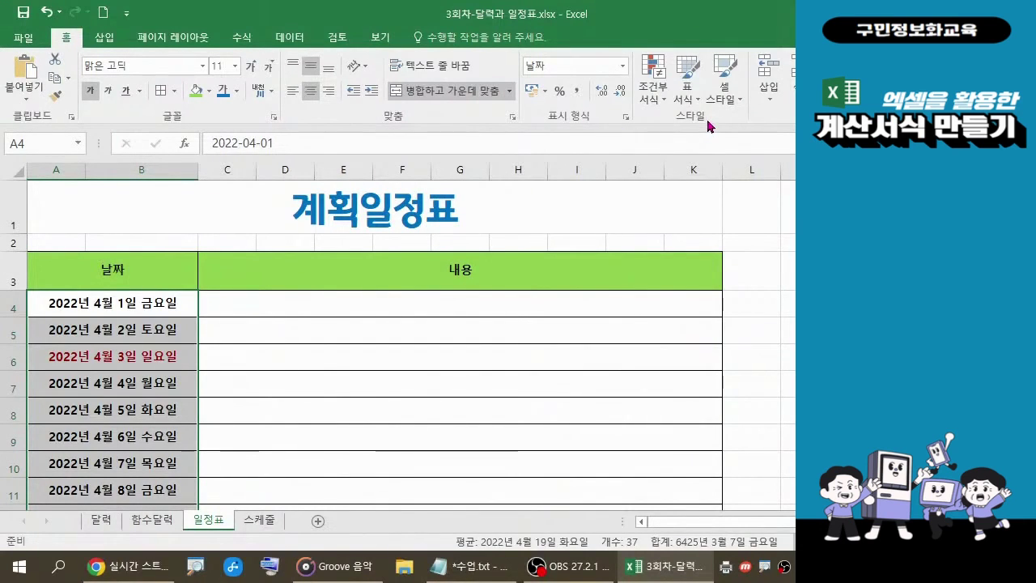
Create a new formula-based conditional formatting rule for A4:B40 with the formula =WEEKDAY(A4)=7, keeping A4 fully relative.
left_click(665, 103)
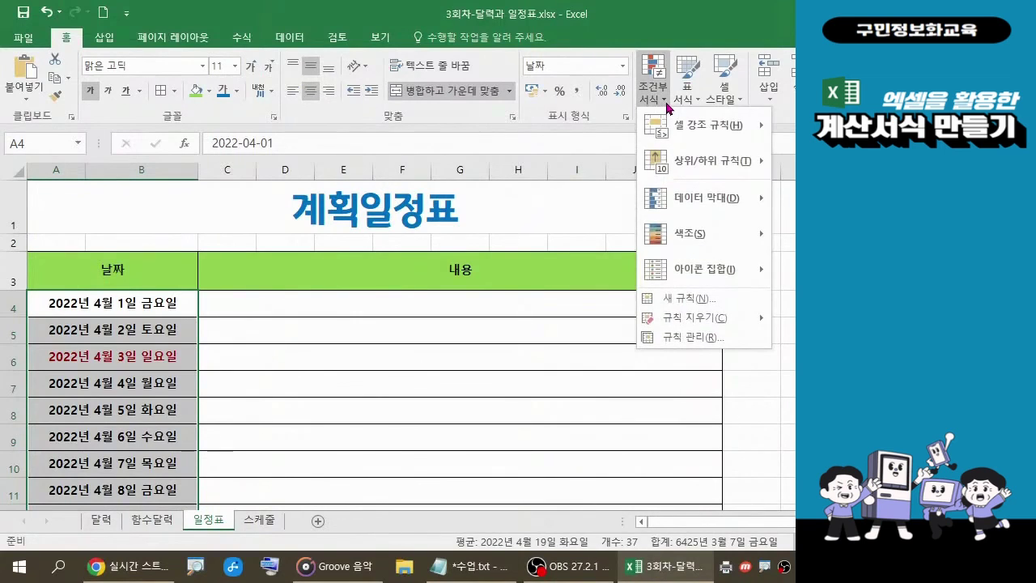
left_click(680, 300)
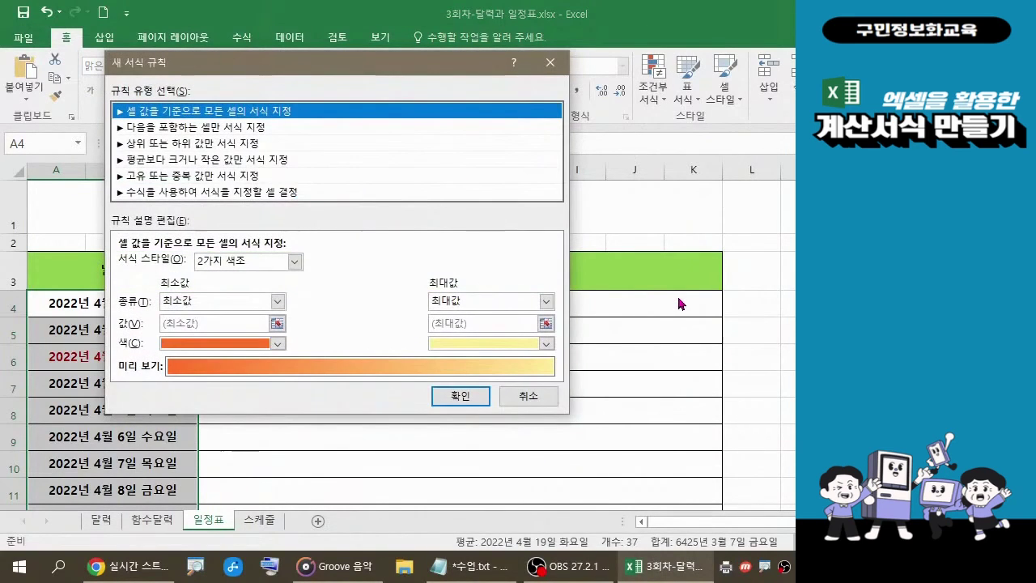
left_click(338, 193)
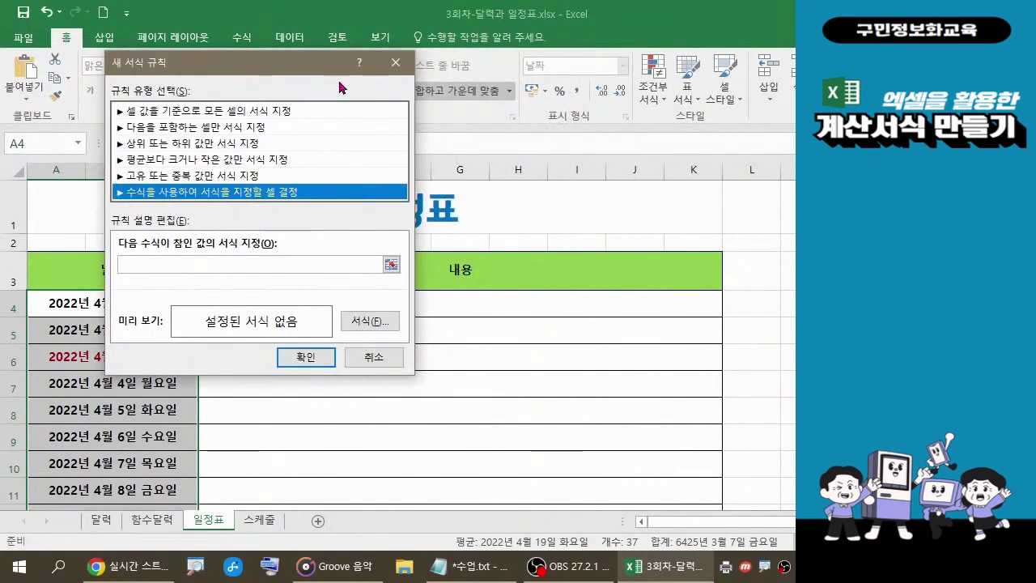
left_click_drag(331, 63, 570, 105)
left_click(434, 303)
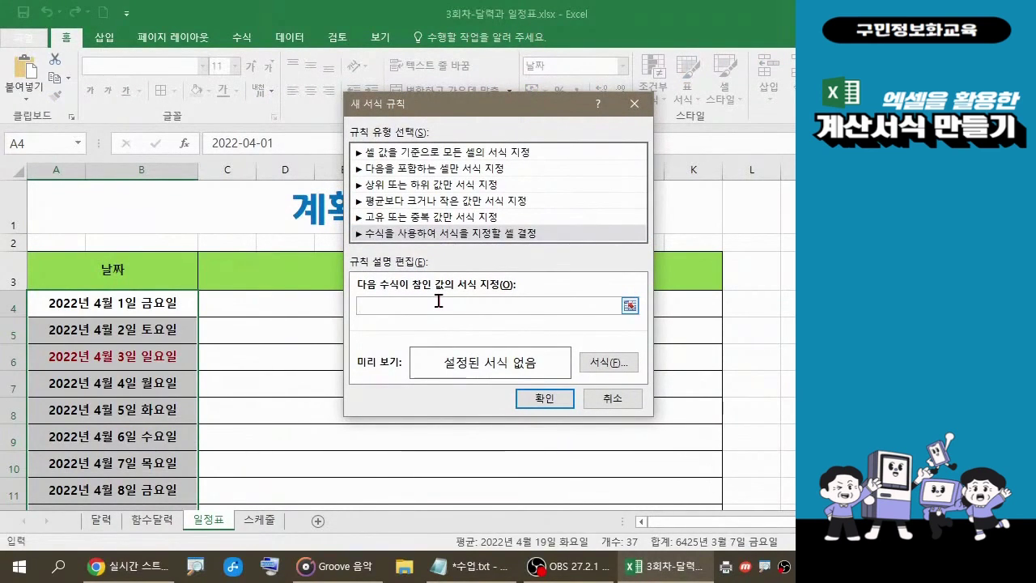
type("=WEEKD")
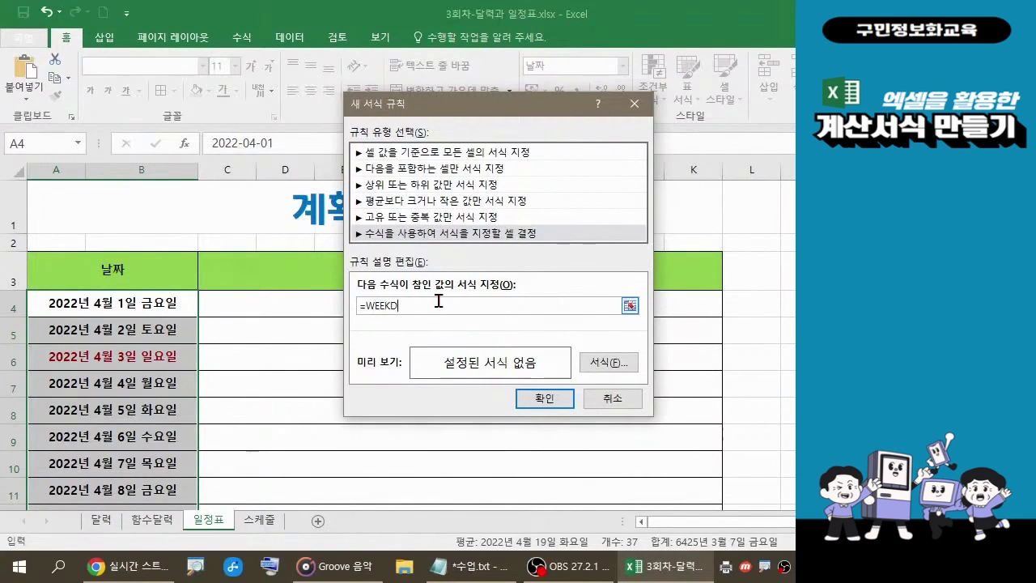
type("AY(")
left_click(165, 304)
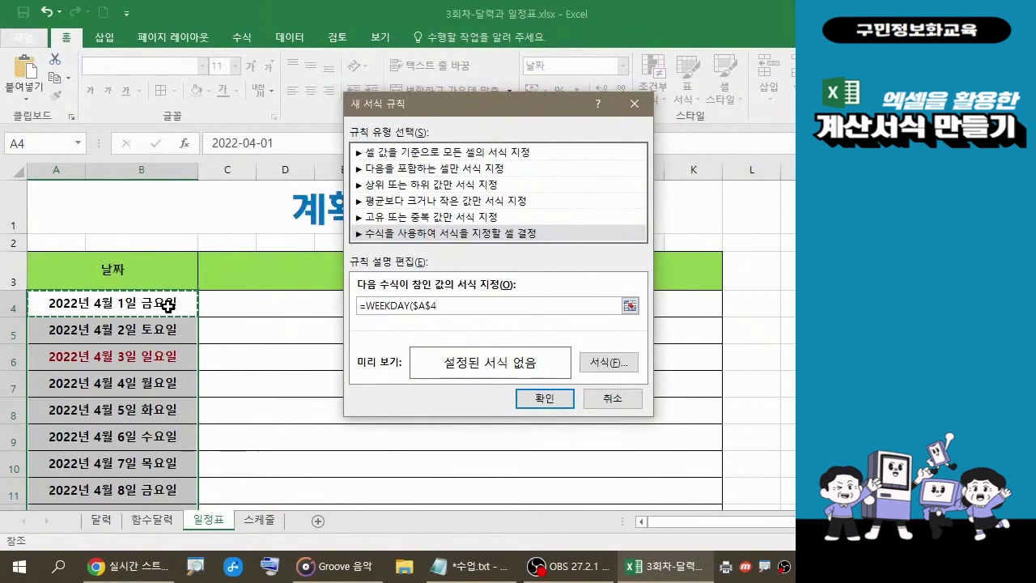
key("F4")
key("F4")
key("F4")
type(")")
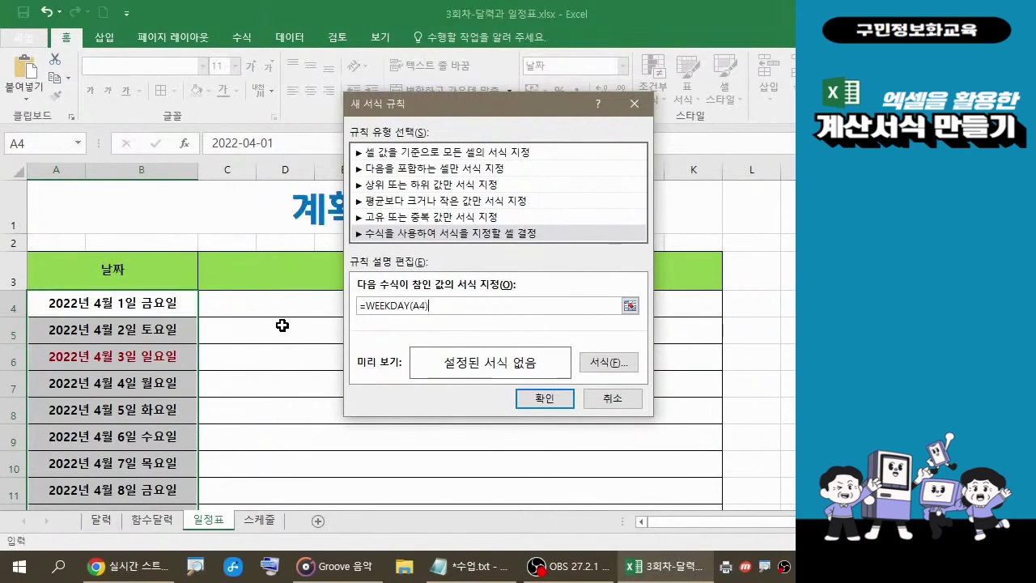
type("=7")
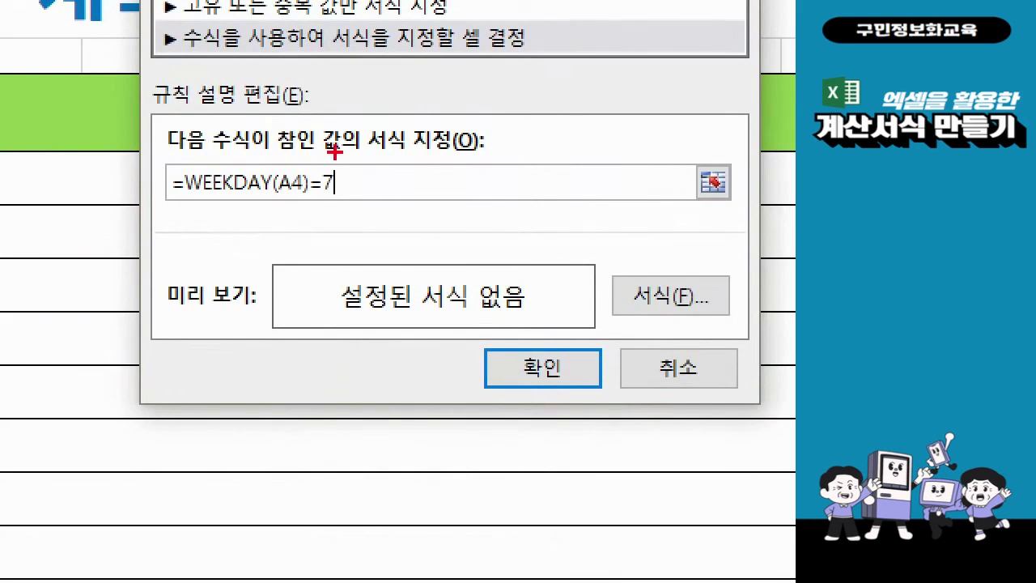
left_click_drag(152, 160, 337, 204)
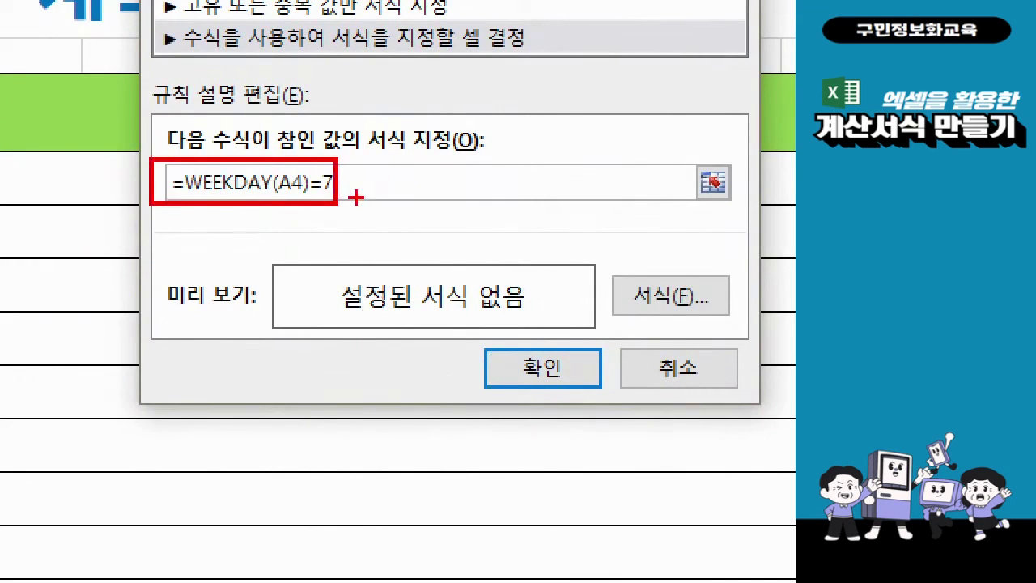
mouse_move(348, 191)
left_mouse_down()
mouse_move(386, 214)
mouse_move(414, 194)
mouse_move(417, 234)
mouse_move(461, 233)
mouse_move(457, 215)
mouse_move(426, 254)
left_mouse_up()
mouse_move(474, 194)
left_mouse_down()
mouse_move(474, 225)
mouse_move(507, 200)
mouse_move(486, 249)
left_mouse_up()
left_click_drag(488, 237, 520, 246)
mouse_move(526, 204)
left_mouse_down()
mouse_move(530, 226)
mouse_move(516, 203)
mouse_move(560, 212)
mouse_move(559, 240)
left_mouse_up()
left_click_drag(510, 230, 560, 260)
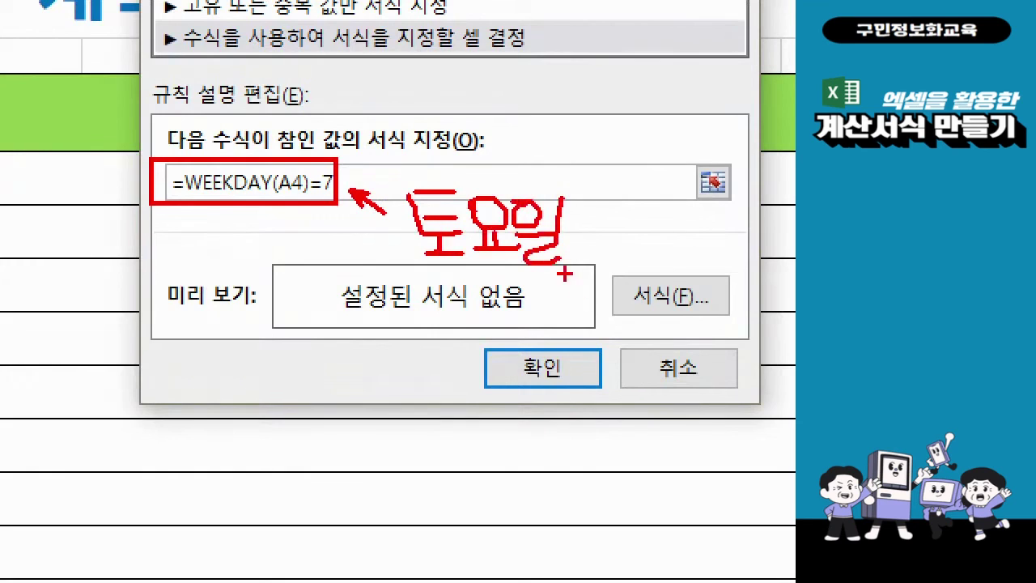
mouse_move(671, 315)
left_mouse_down()
mouse_move(595, 267)
mouse_move(672, 283)
mouse_move(668, 307)
left_mouse_up()
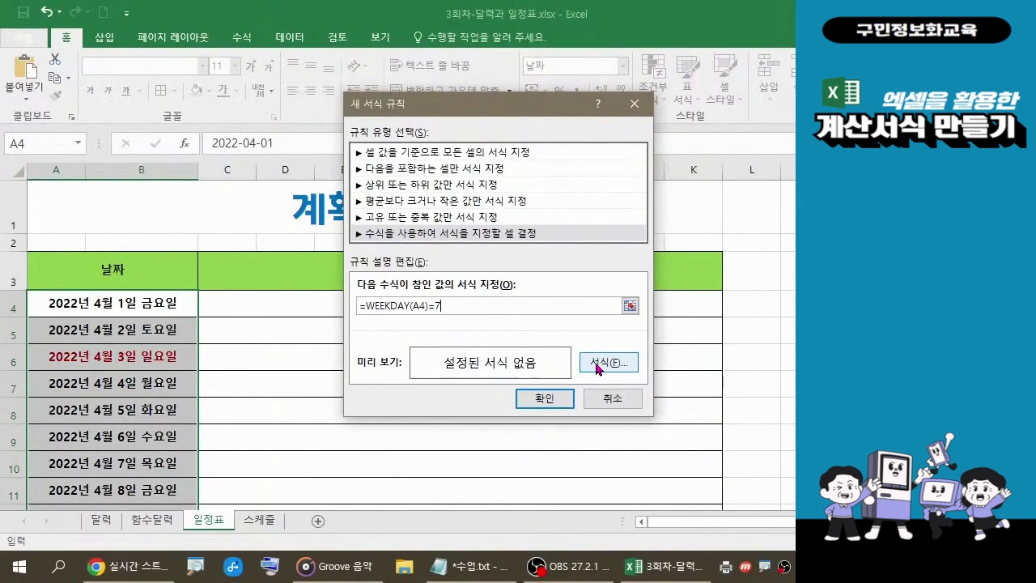
Give the new Saturday rule a green font from the standard colors.
left_click(598, 364)
left_click(442, 199)
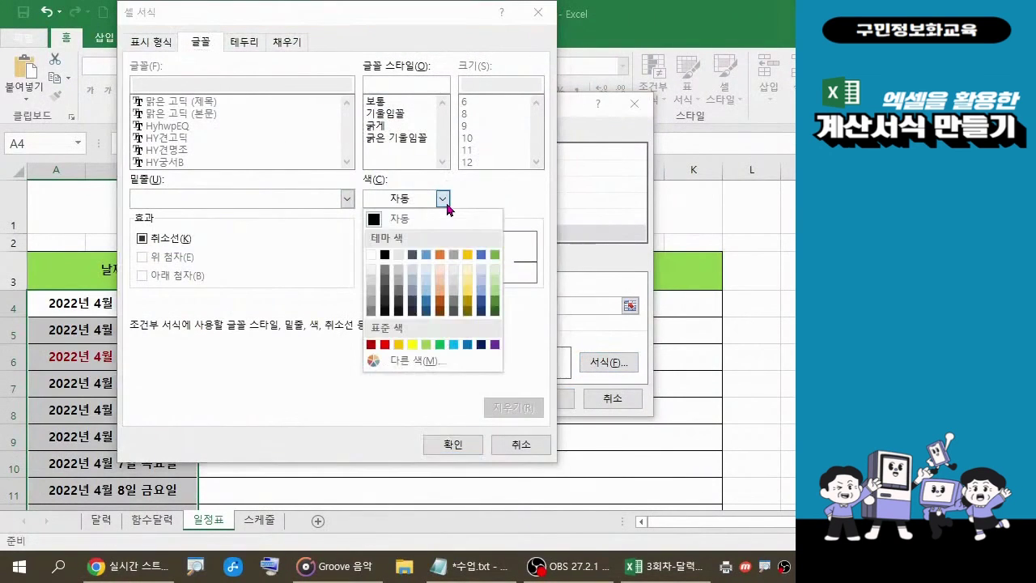
left_click(440, 345)
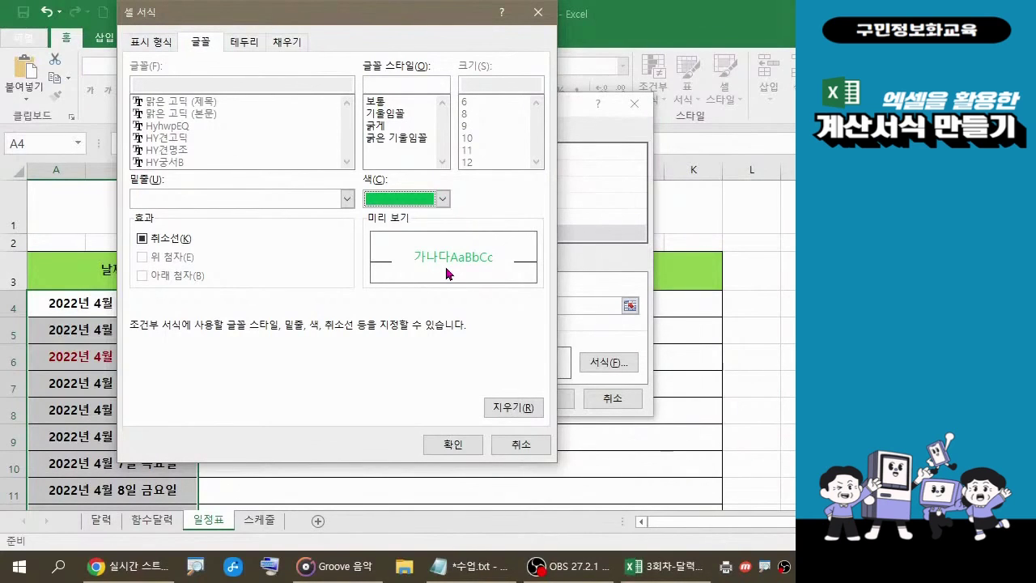
left_click(461, 446)
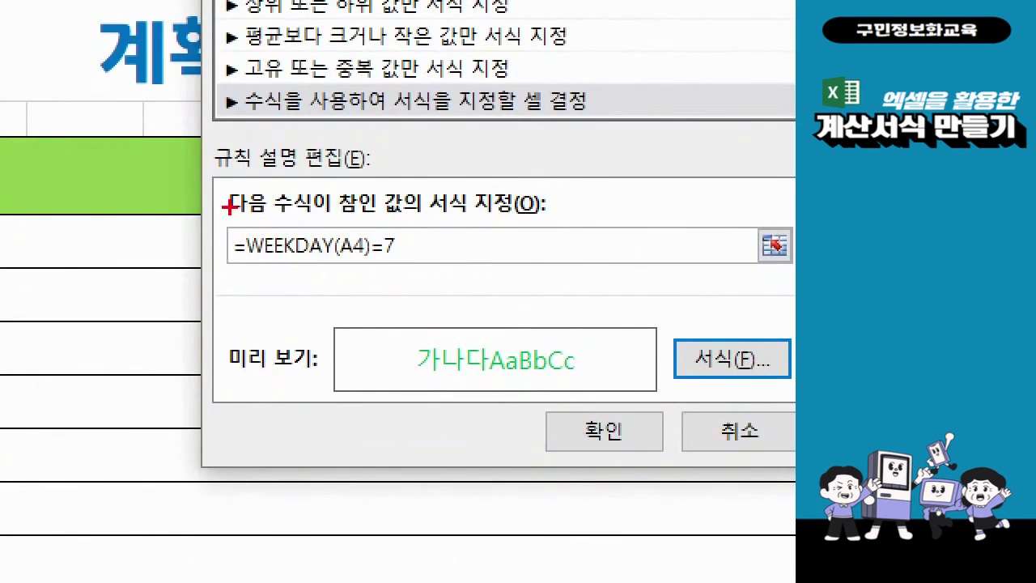
left_click_drag(196, 212, 411, 272)
left_click_drag(387, 330, 581, 379)
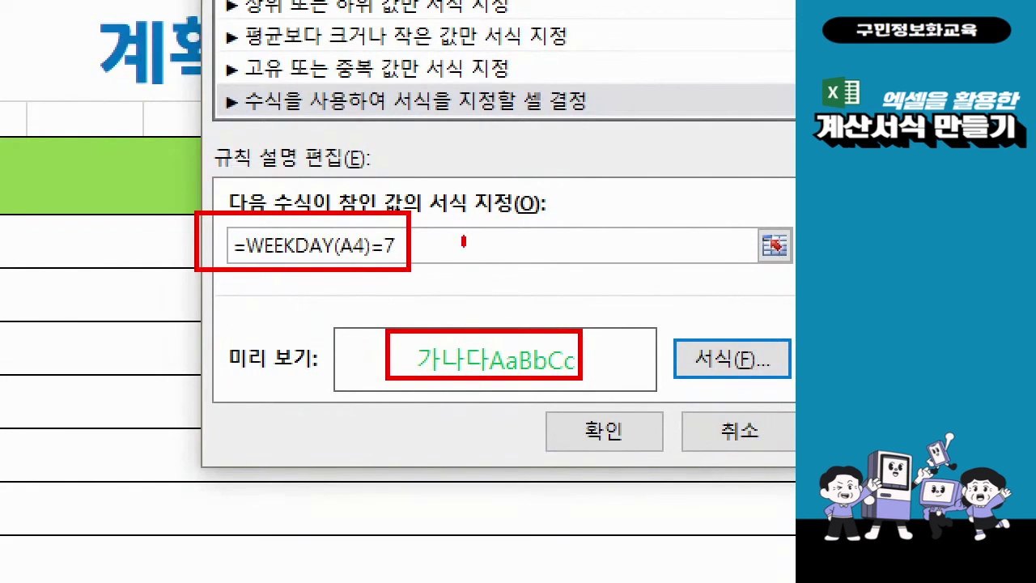
mouse_move(458, 264)
left_mouse_down()
mouse_move(471, 246)
mouse_move(502, 277)
mouse_move(487, 302)
left_mouse_up()
mouse_move(620, 351)
left_mouse_down()
mouse_move(608, 375)
mouse_move(649, 386)
left_mouse_up()
mouse_move(622, 445)
left_mouse_down()
mouse_move(614, 454)
mouse_move(624, 415)
mouse_move(628, 459)
left_mouse_up()
key("Escape")
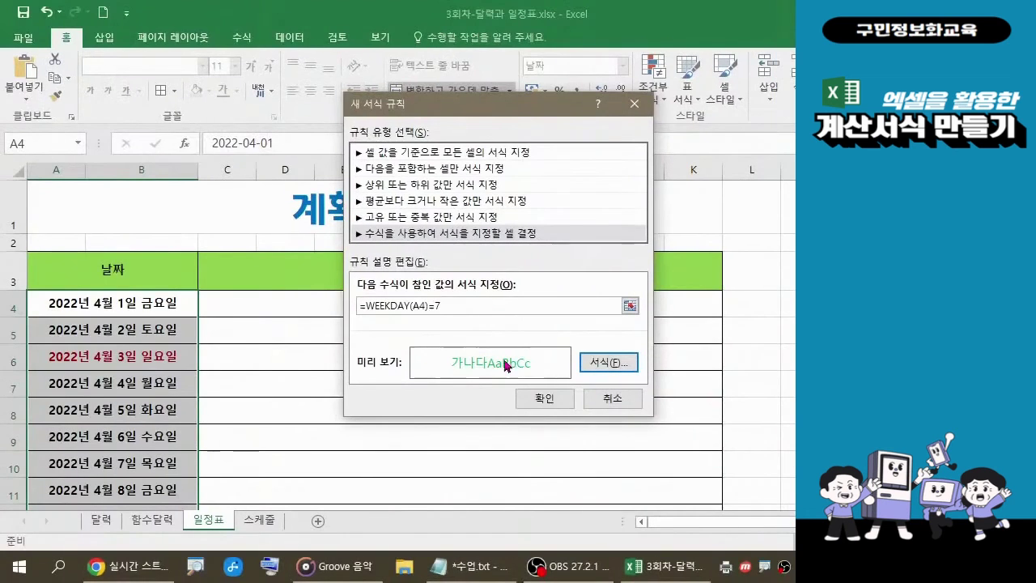
key("ctrl")
Apply the finished Saturday rule to the selected dates.
left_click(542, 398)
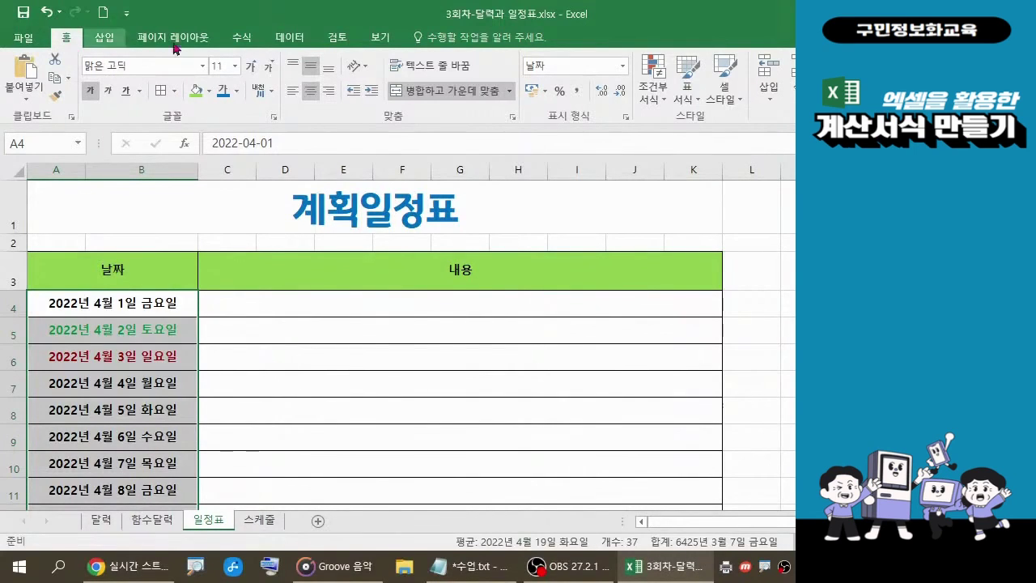
Create another formula-based conditional formatting rule for the selected dates with =WEEKDAY(A4)=4, keeping A4 fully relative.
left_click(664, 108)
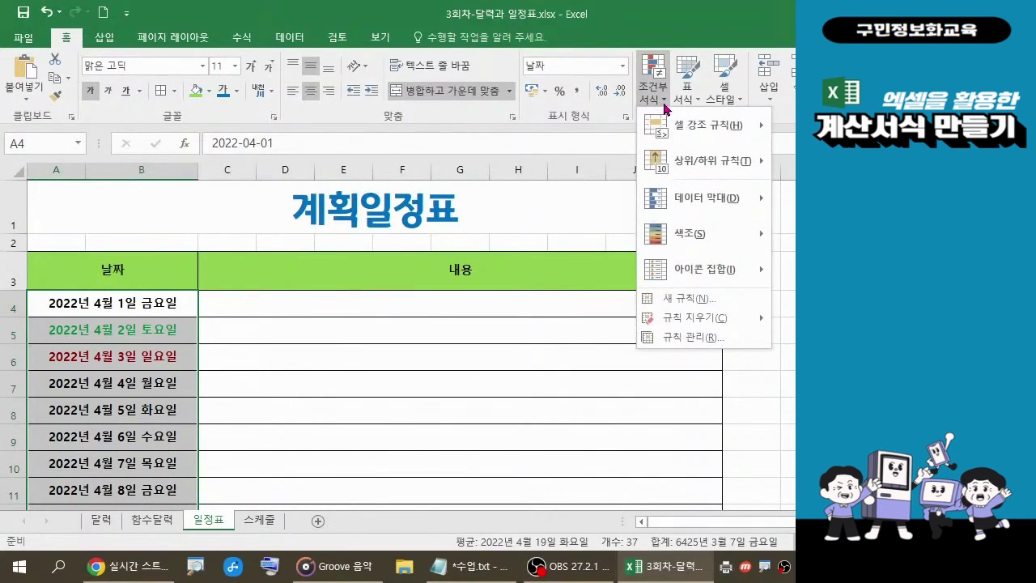
left_click(678, 300)
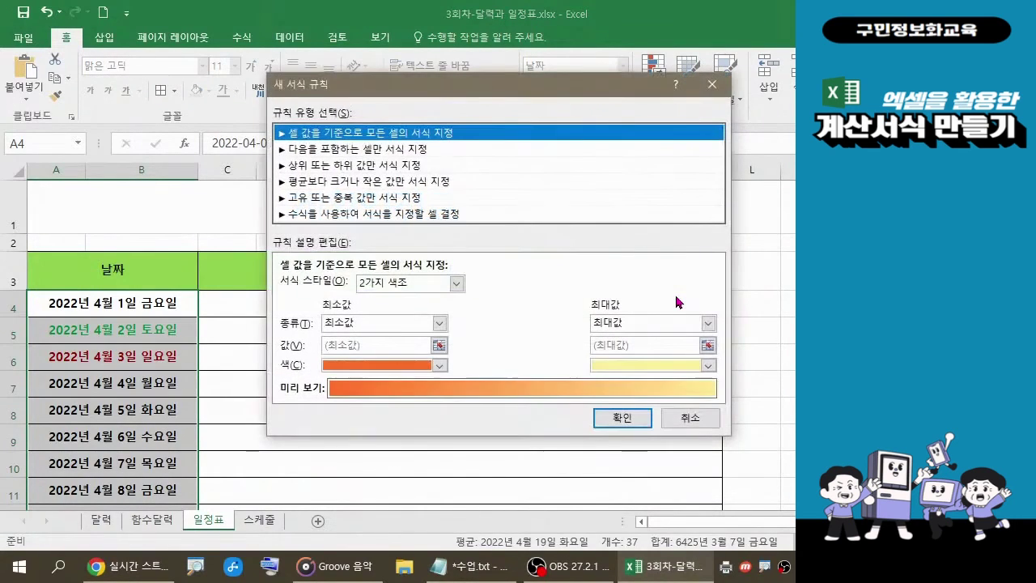
left_click(427, 215)
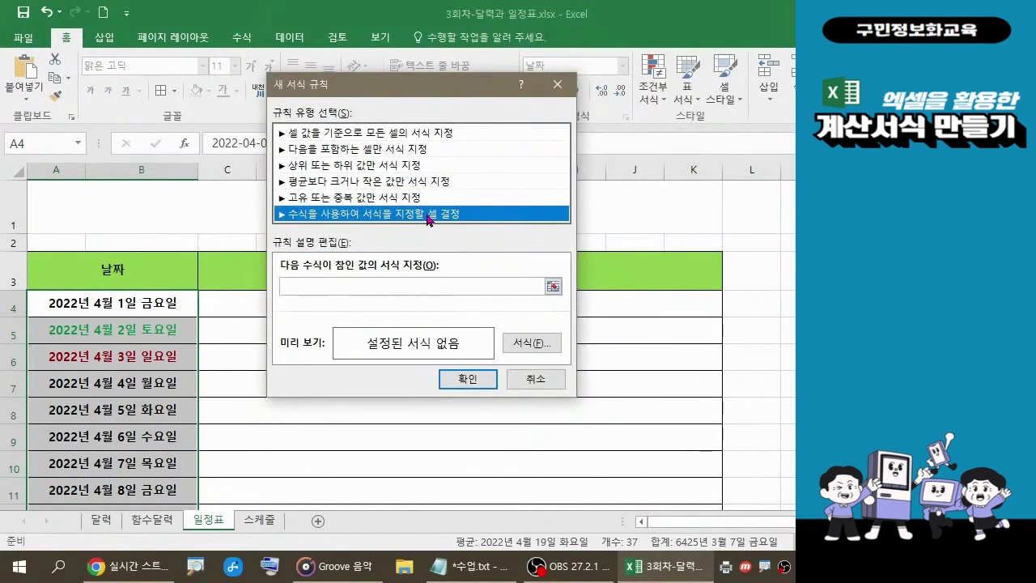
left_click(329, 286)
type("=")
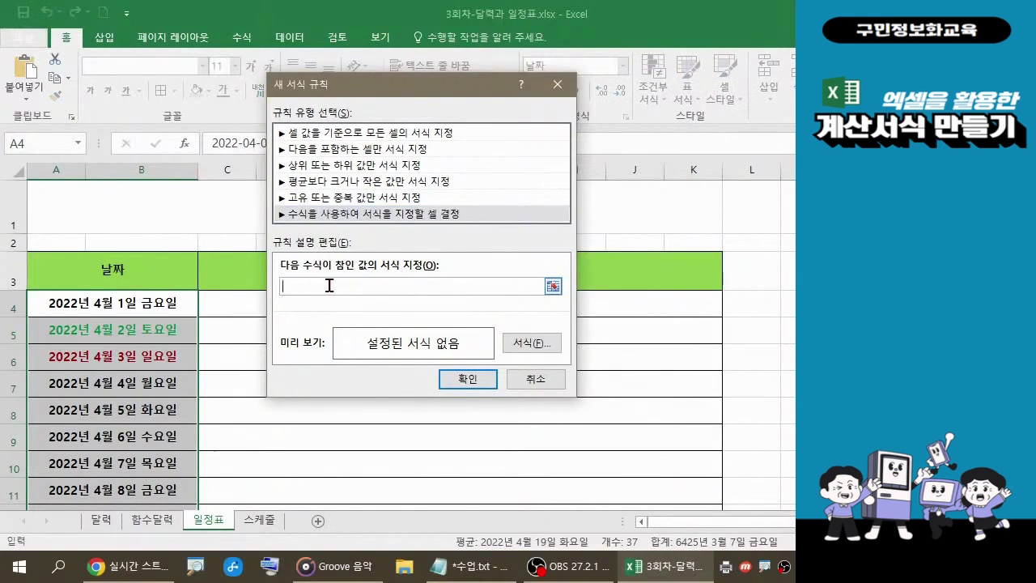
type("WEEKDAY(")
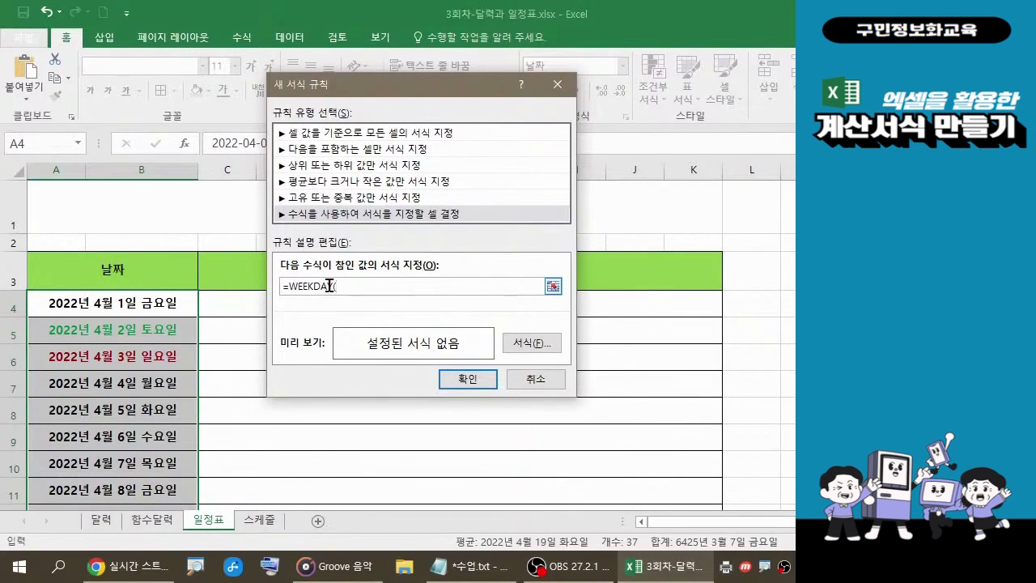
left_click(156, 301)
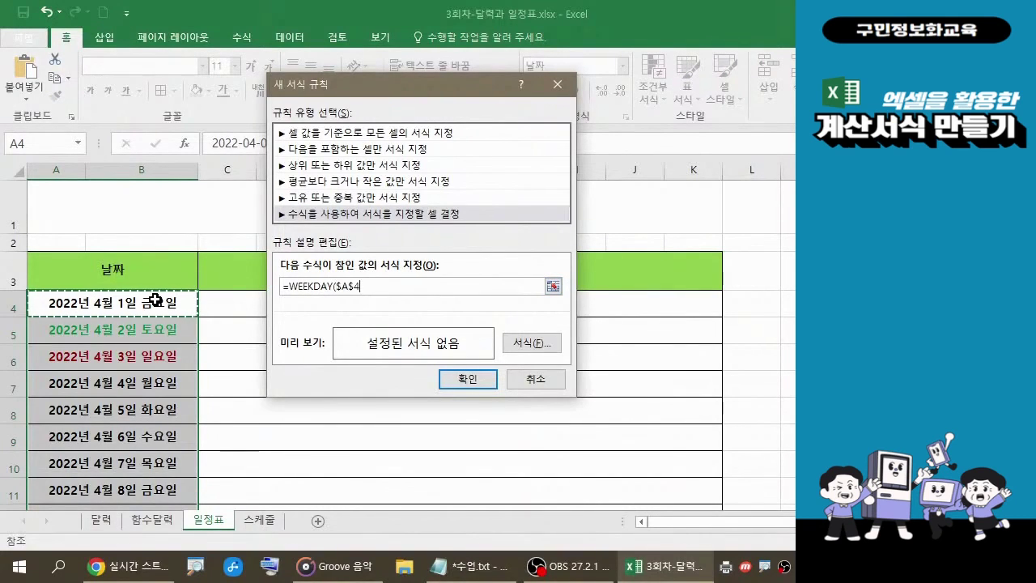
key("F4")
key("F4")
key("F4")
type(")=")
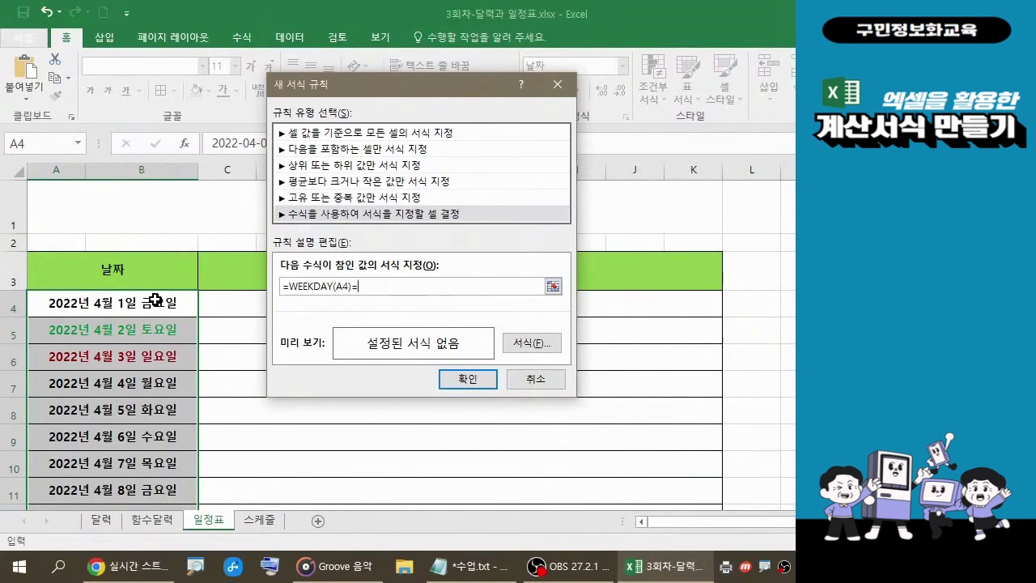
type("4")
Give the new Wednesday rule a yellow font from the standard colors.
left_click(526, 350)
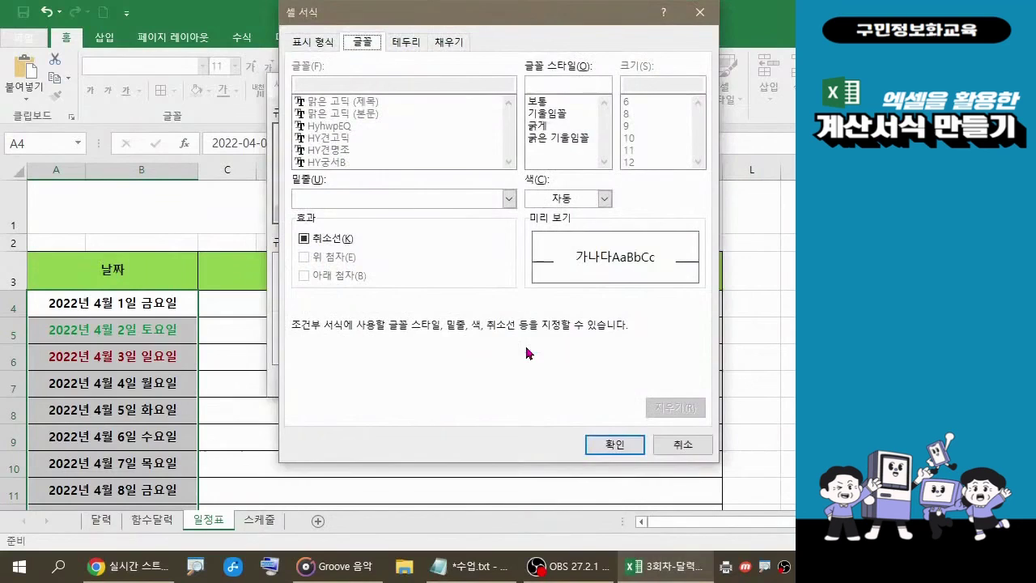
left_click(605, 202)
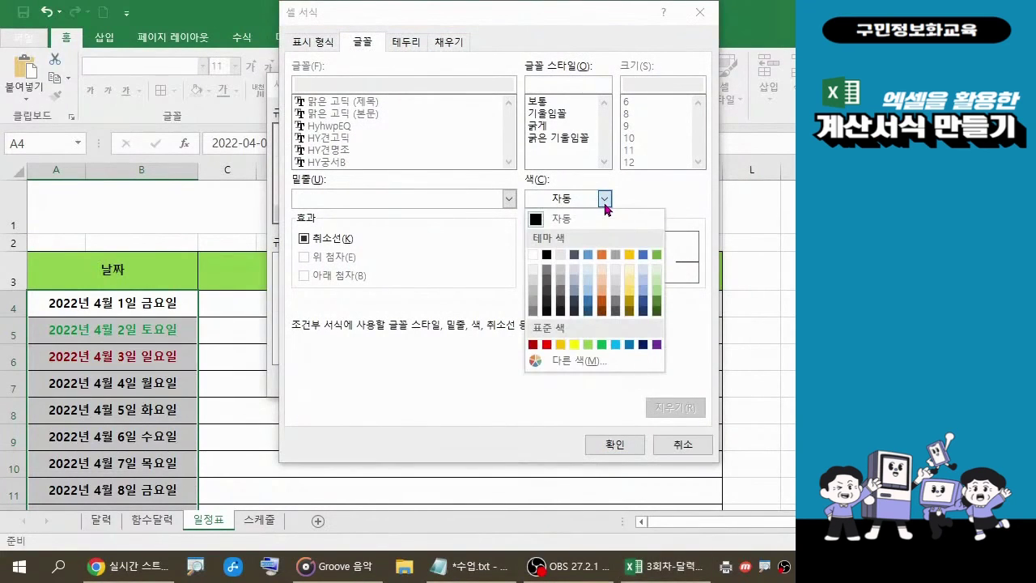
left_click(575, 345)
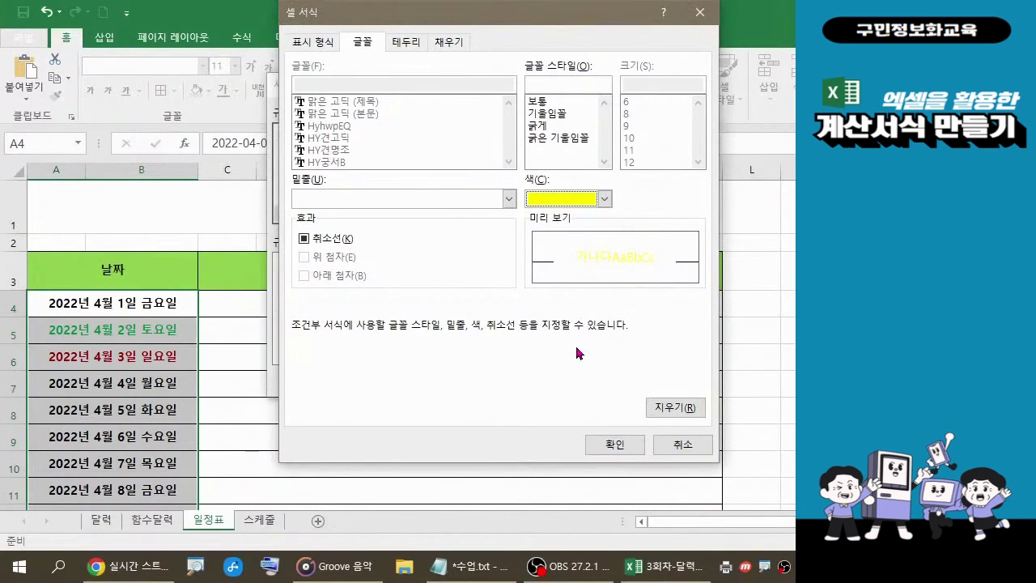
left_click(615, 445)
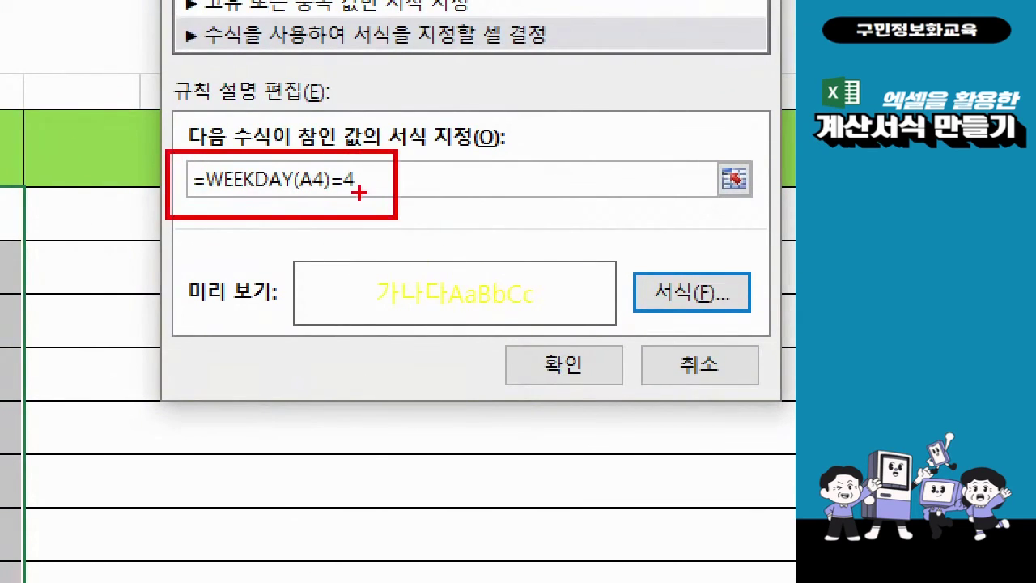
left_click_drag(359, 192, 414, 249)
mouse_move(475, 204)
left_mouse_down()
mouse_move(463, 224)
mouse_move(492, 217)
mouse_move(507, 240)
mouse_move(489, 259)
left_mouse_up()
mouse_move(534, 208)
left_mouse_down()
mouse_move(539, 228)
mouse_move(524, 244)
mouse_move(559, 246)
left_mouse_up()
left_click_drag(571, 207, 577, 228)
left_click_drag(596, 199, 596, 216)
mouse_move(588, 208)
left_mouse_down()
mouse_move(603, 208)
mouse_move(598, 237)
mouse_move(577, 256)
mouse_move(614, 261)
left_mouse_up()
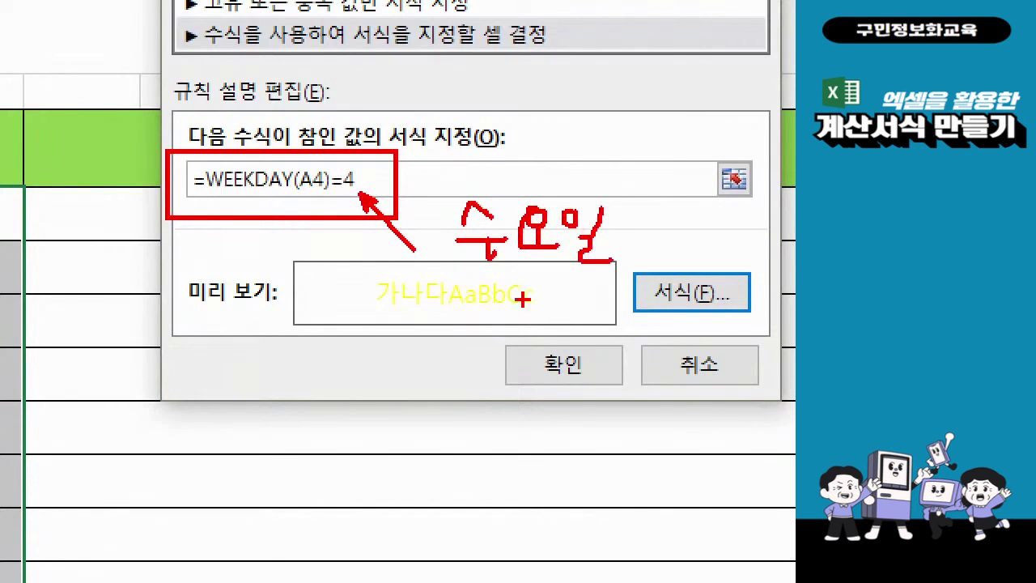
mouse_move(515, 314)
left_mouse_down()
mouse_move(486, 312)
mouse_move(412, 270)
mouse_move(445, 308)
mouse_move(436, 309)
left_mouse_up()
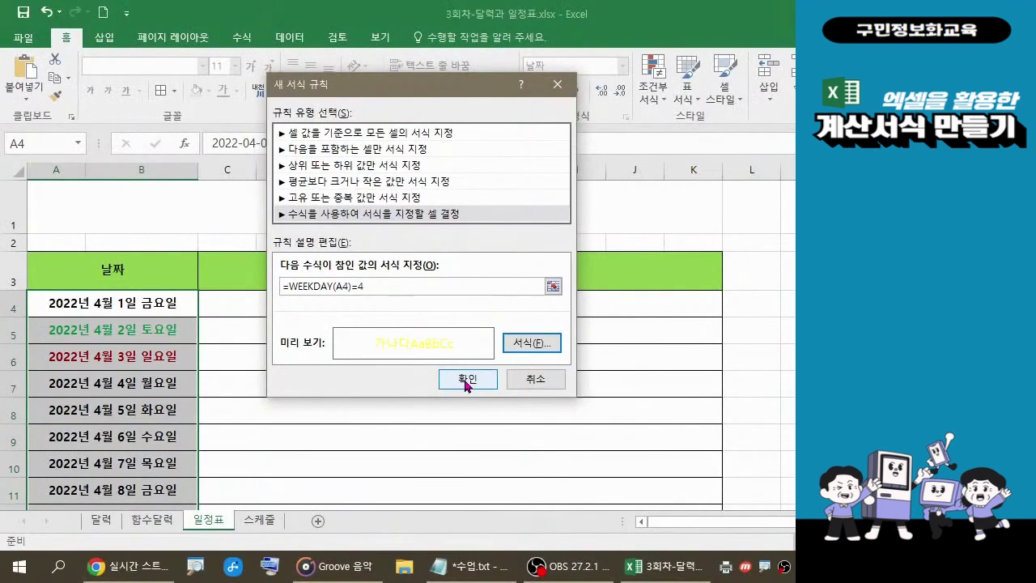
Apply the Wednesday rule to the selected dates and check the weekday coloring down the date column.
left_click(467, 379)
scroll(461, 378, "down", 1)
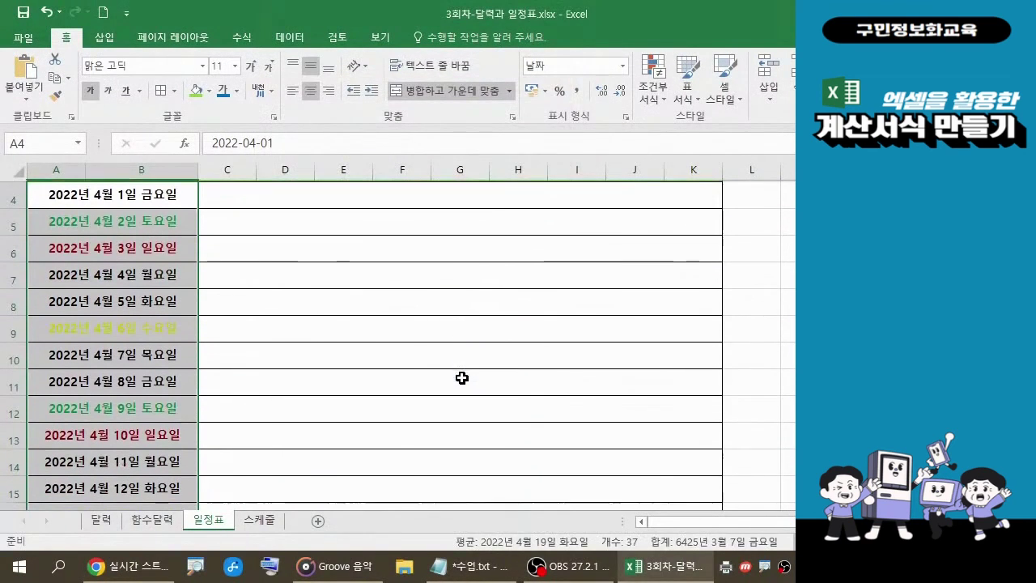
scroll(194, 340, "down", 2)
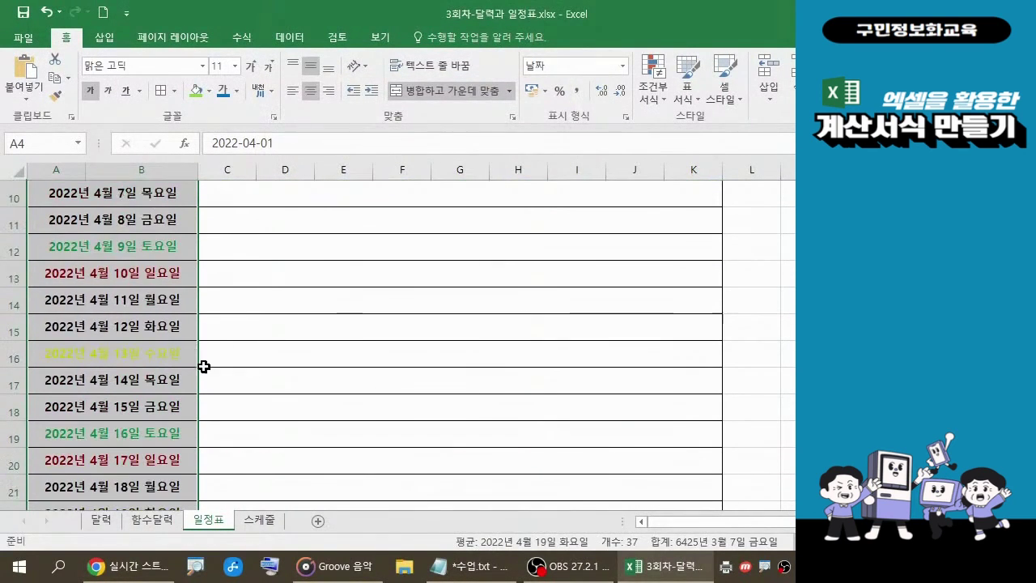
scroll(204, 367, "down", 2)
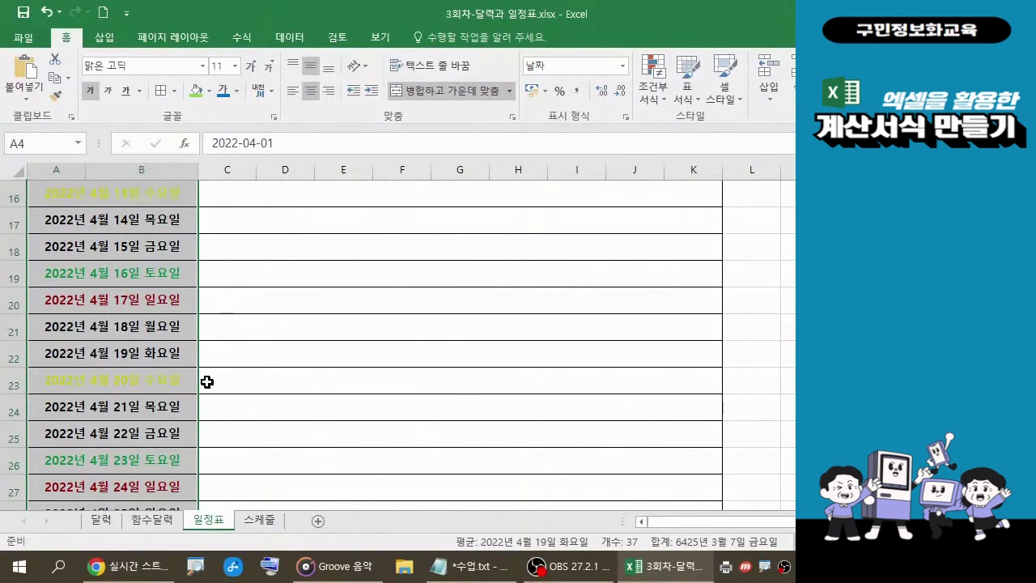
scroll(207, 382, "up", 5)
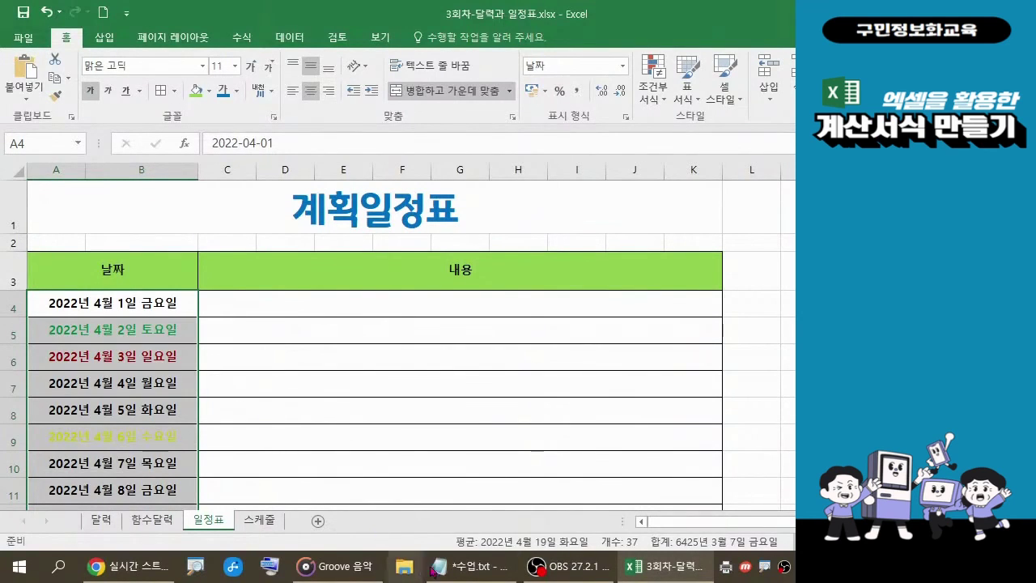
Open the yellow Wednesday rule of the selected dates for editing and select its whole WEEKDAY formula.
left_click(476, 568)
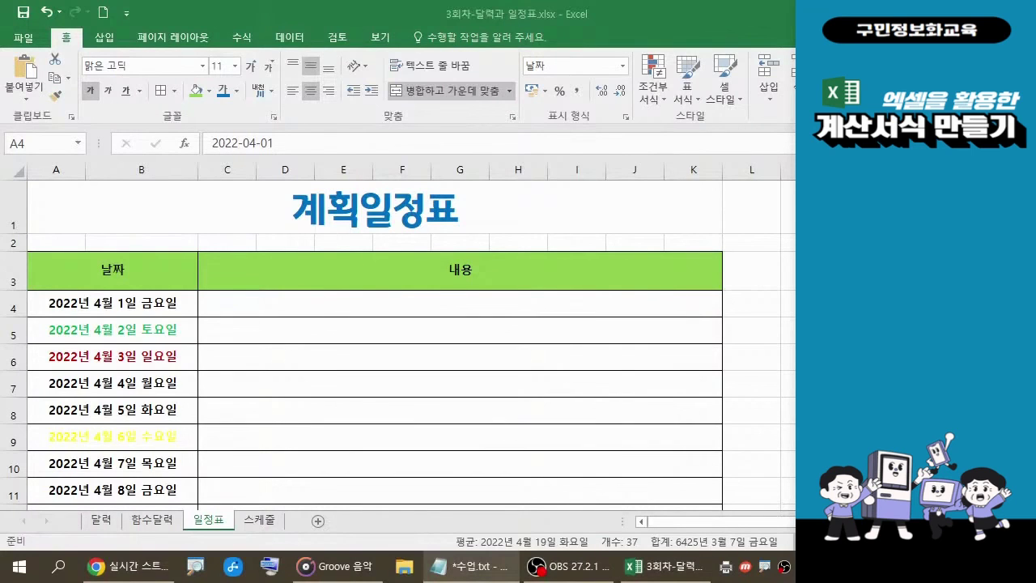
left_click(144, 298)
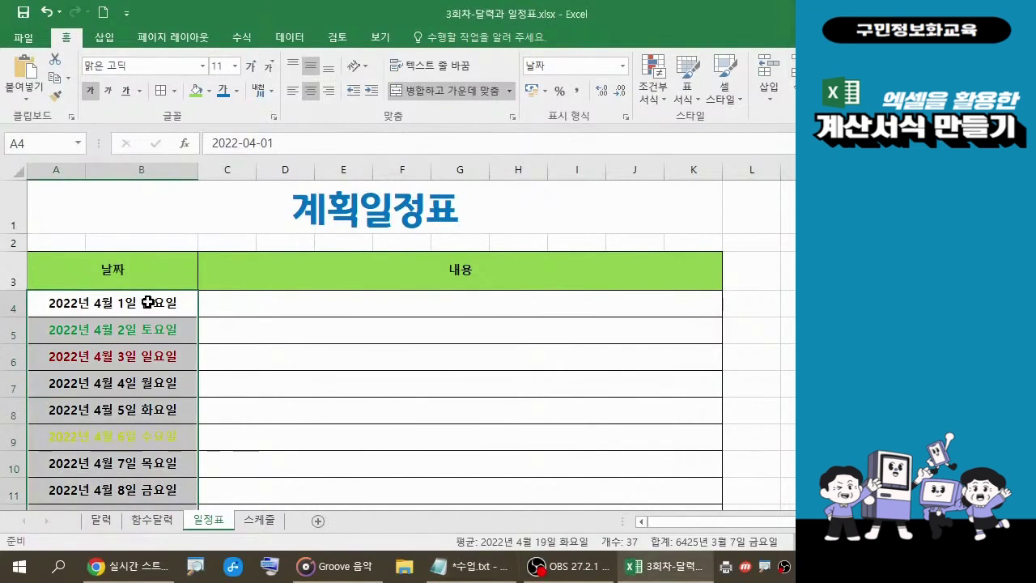
left_click(656, 95)
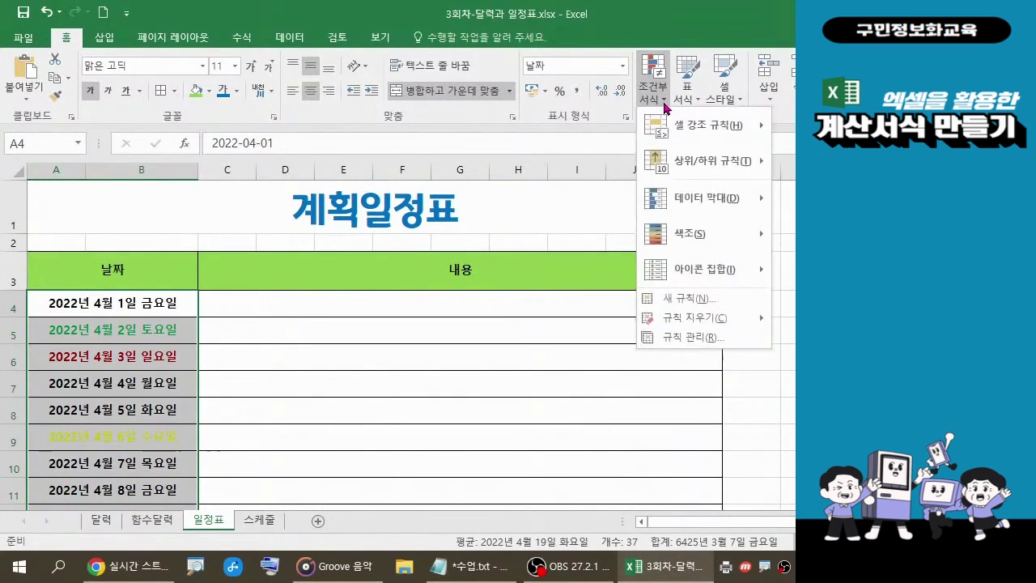
left_click(678, 337)
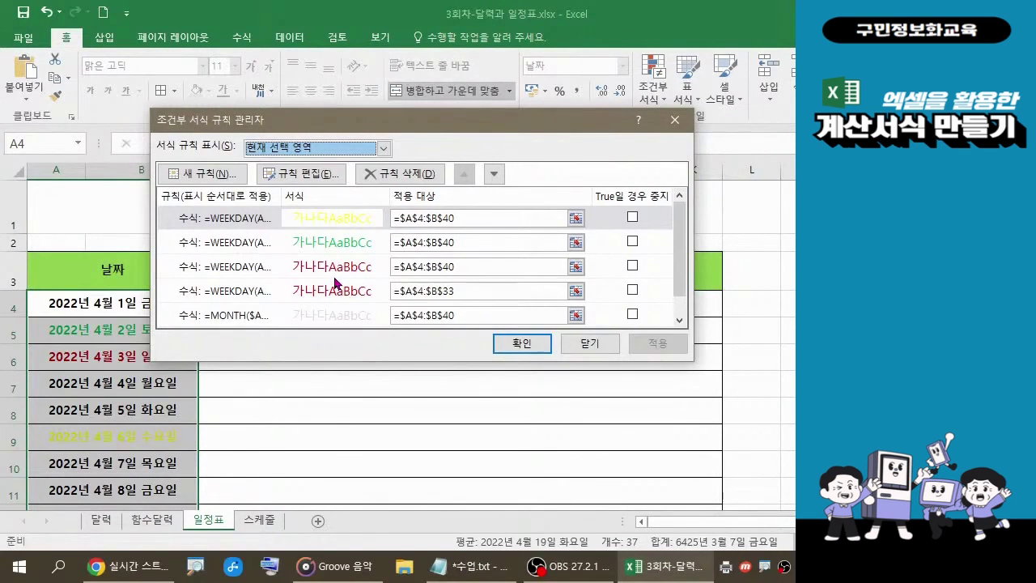
left_click(301, 173)
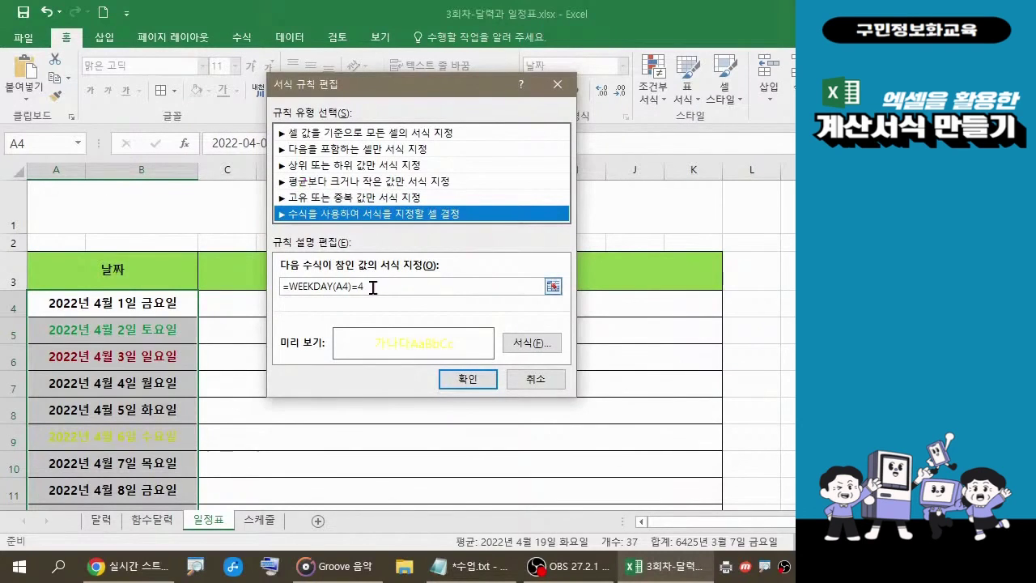
left_click_drag(373, 288, 281, 291)
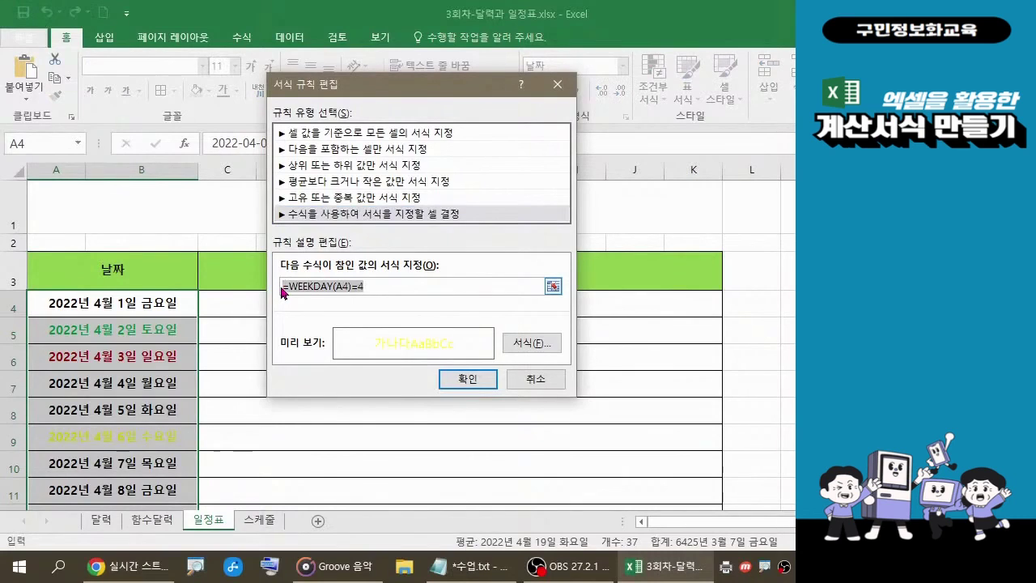
Switch to the 수업.txt notes, return to Excel, and accept the Wednesday rule without changing its formula or format.
left_click(493, 572)
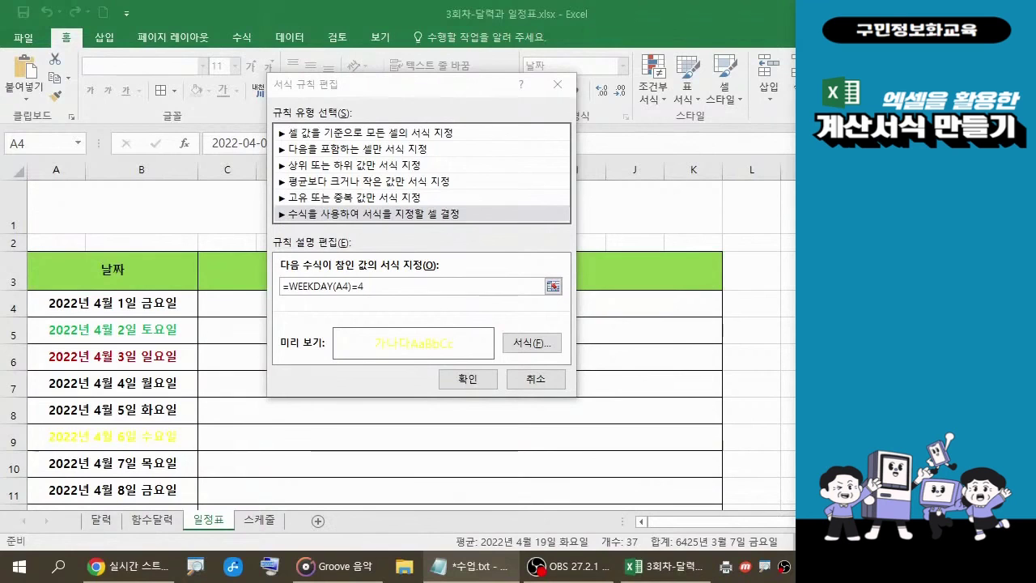
left_click(468, 378)
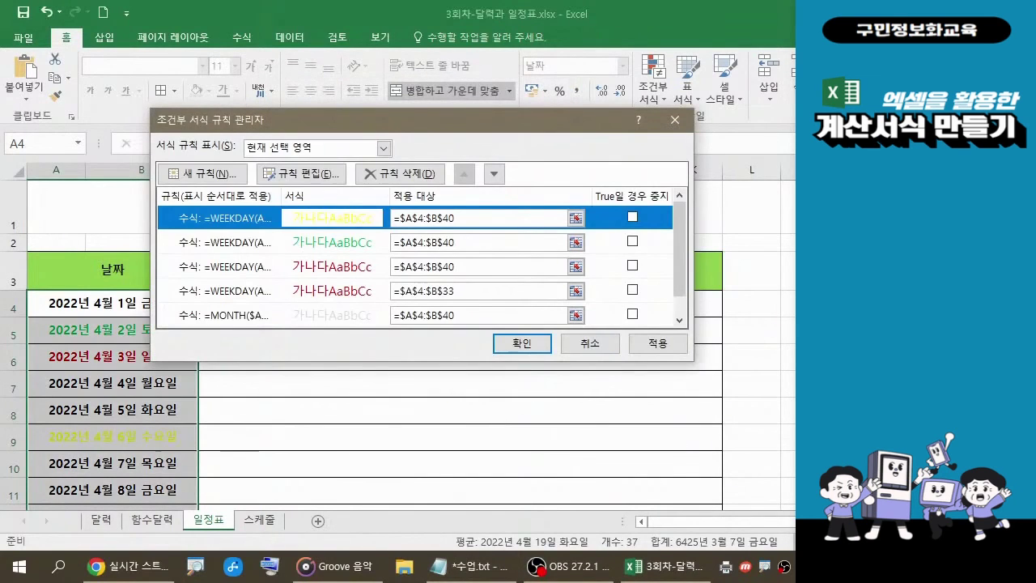
left_click(525, 343)
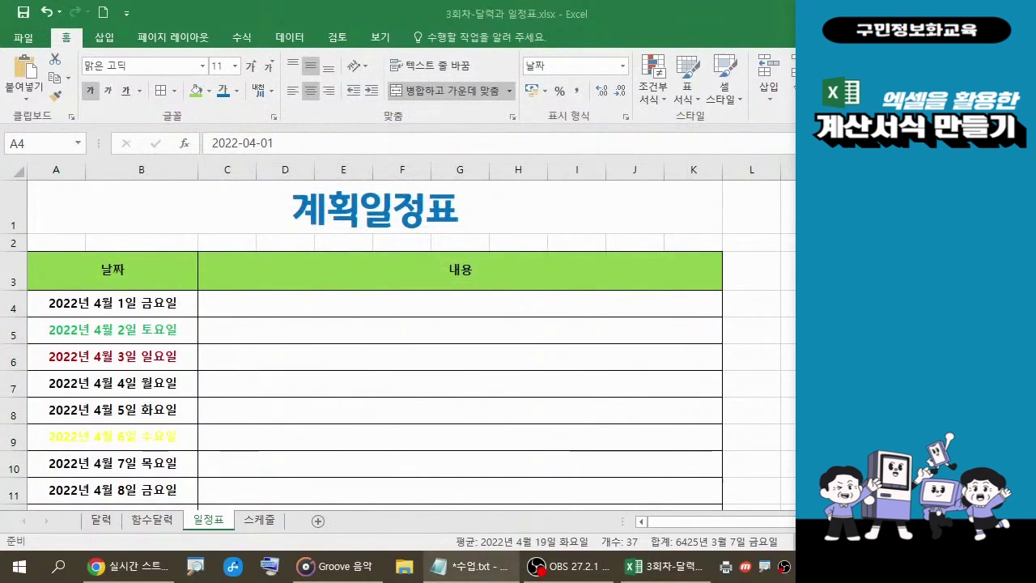